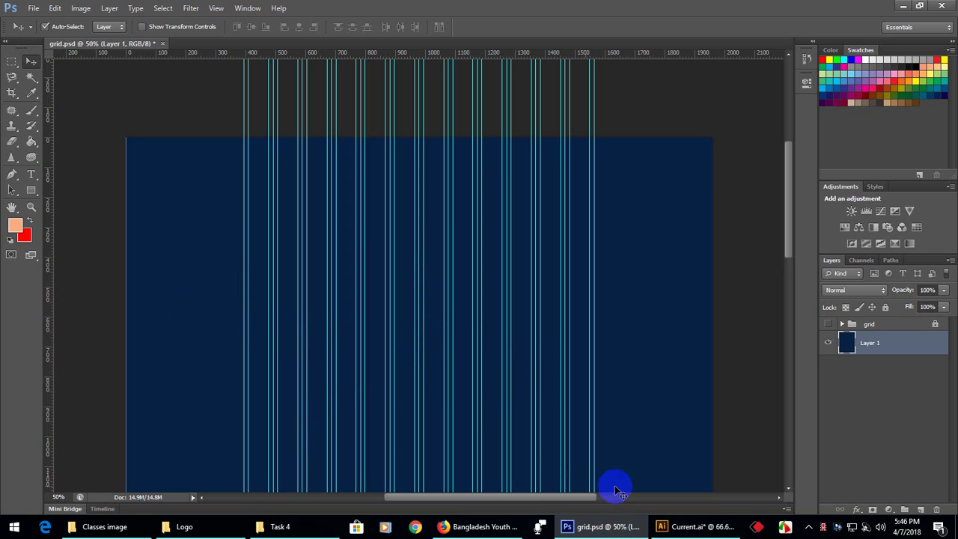
Switch to Firefox and examine the header and hero section of the bylc.org home page as a layout reference
click(456, 523)
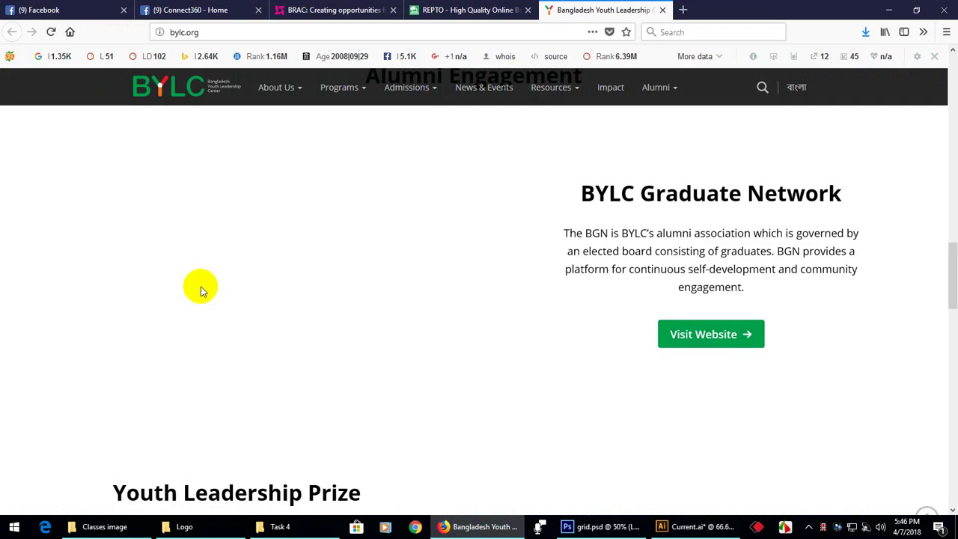
scroll(423, 269, up, 15)
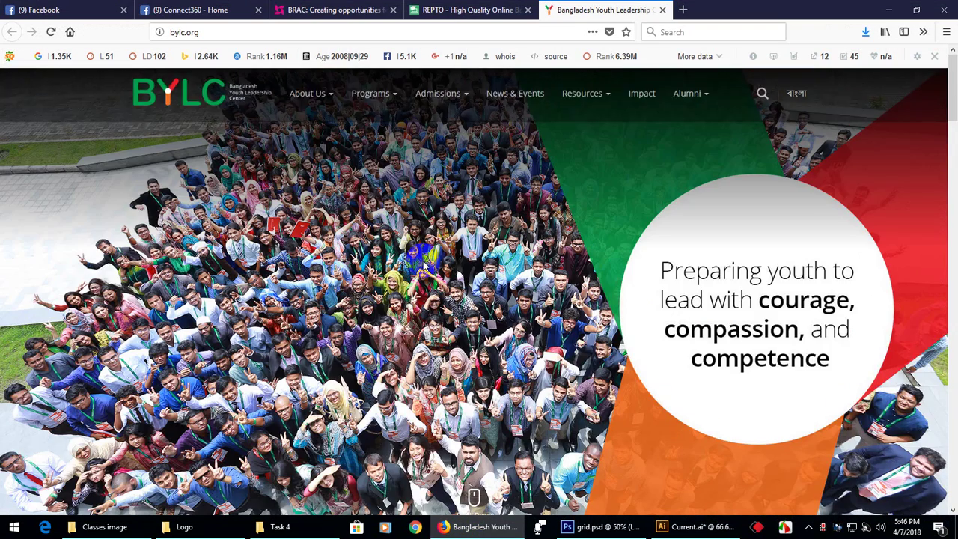
scroll(423, 269, down, 4)
scroll(470, 295, up, 4)
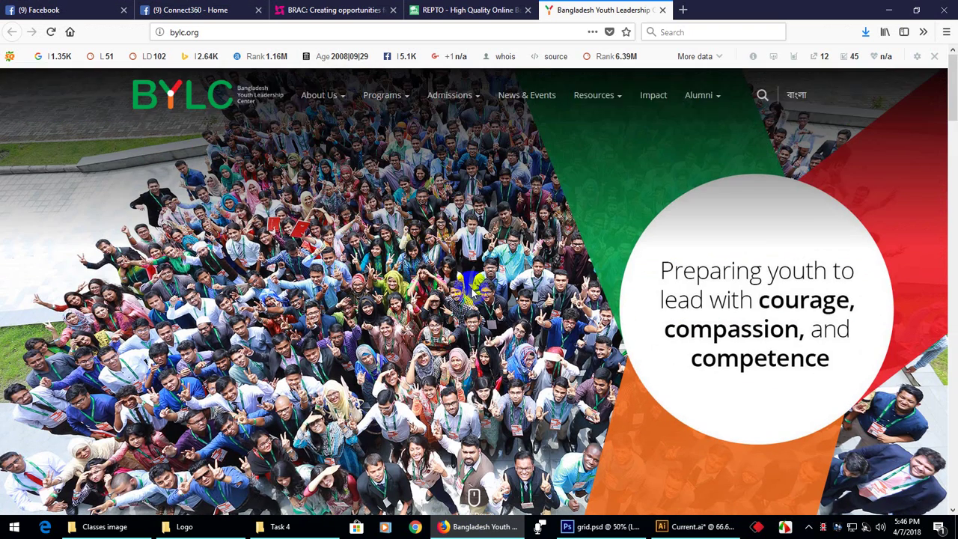
scroll(276, 305, down, 3)
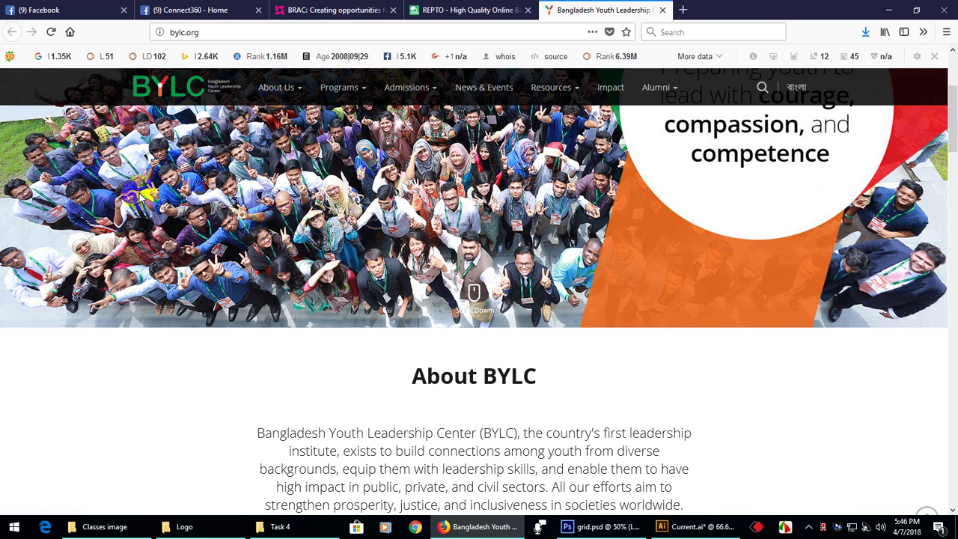
Return to Photoshop, set the foreground color to white and fill Layer 1 with it using the Paint Bucket
click(591, 527)
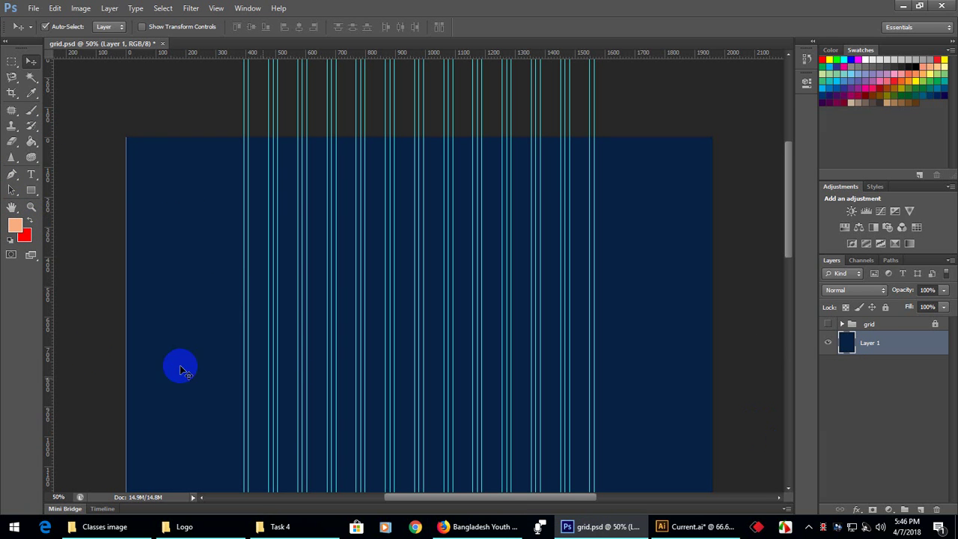
click(16, 226)
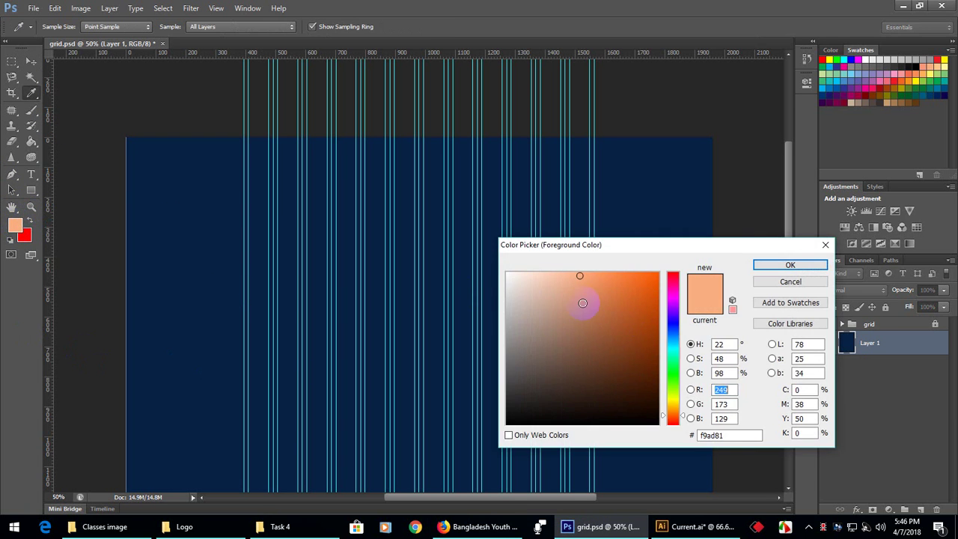
drag(582, 305, 487, 263)
click(787, 268)
key(v)
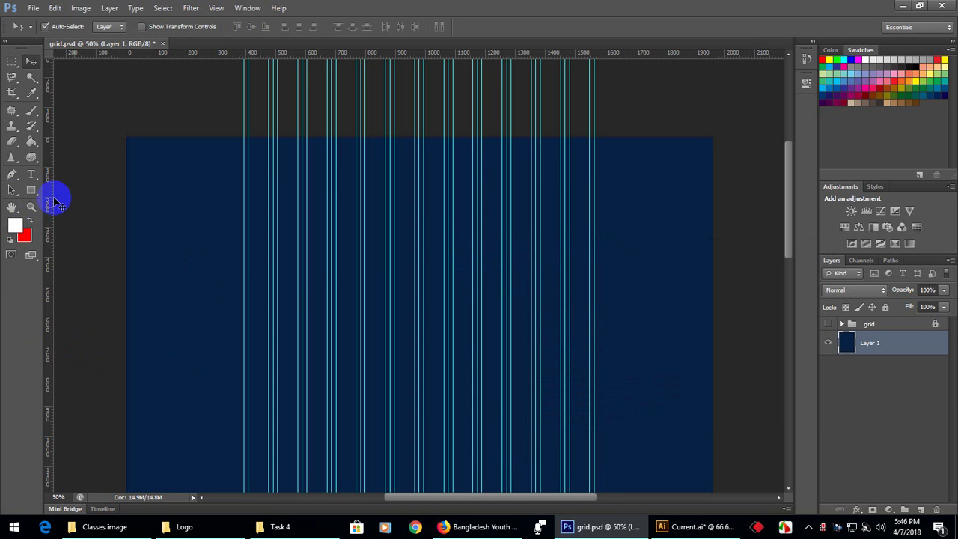
click(31, 141)
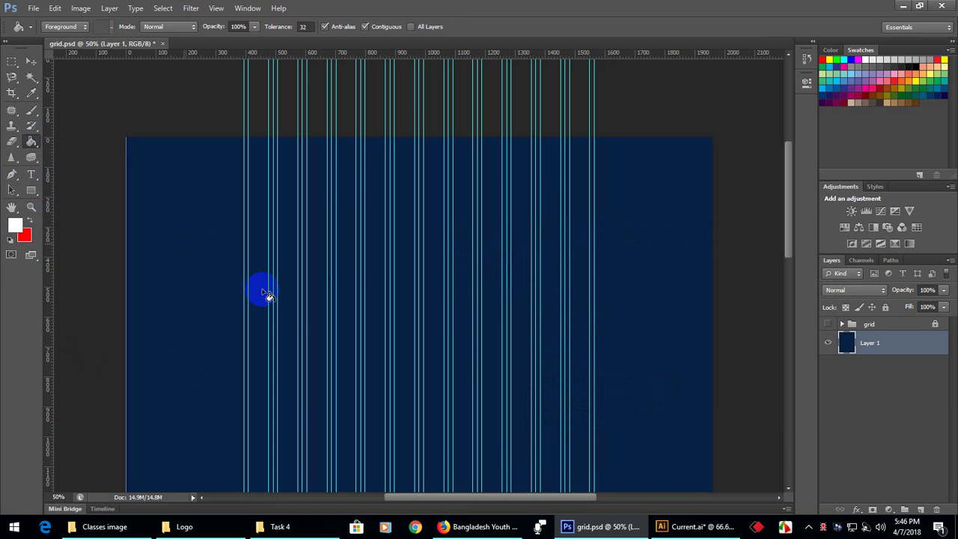
click(160, 239)
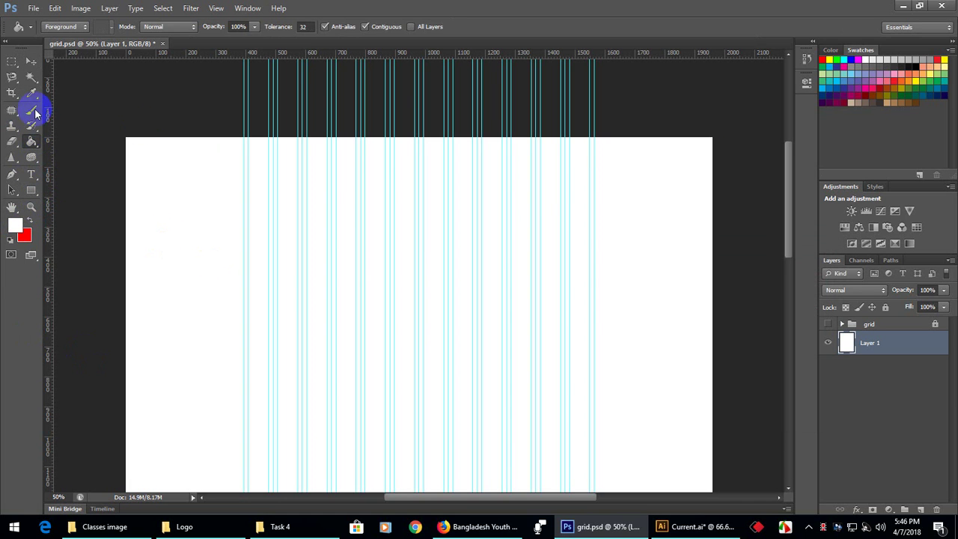
click(33, 63)
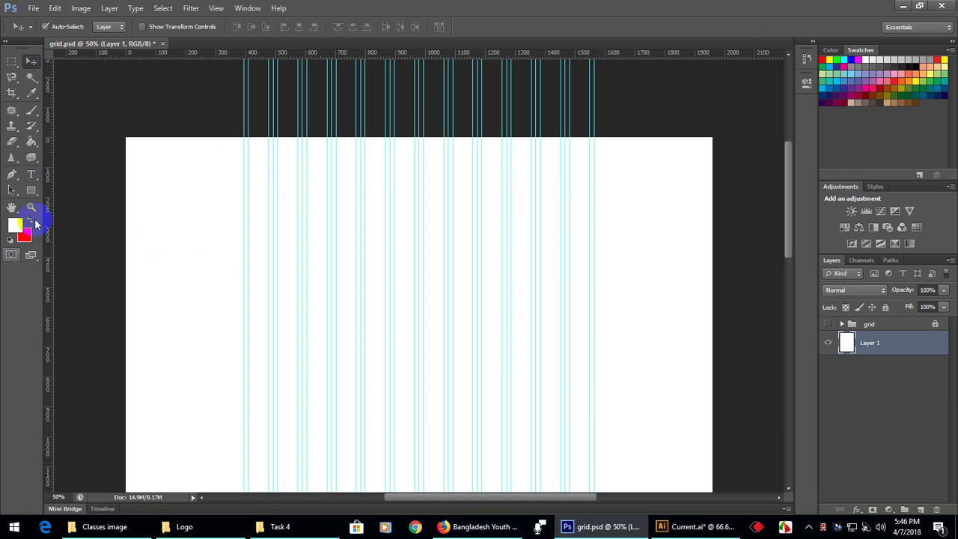
click(35, 191)
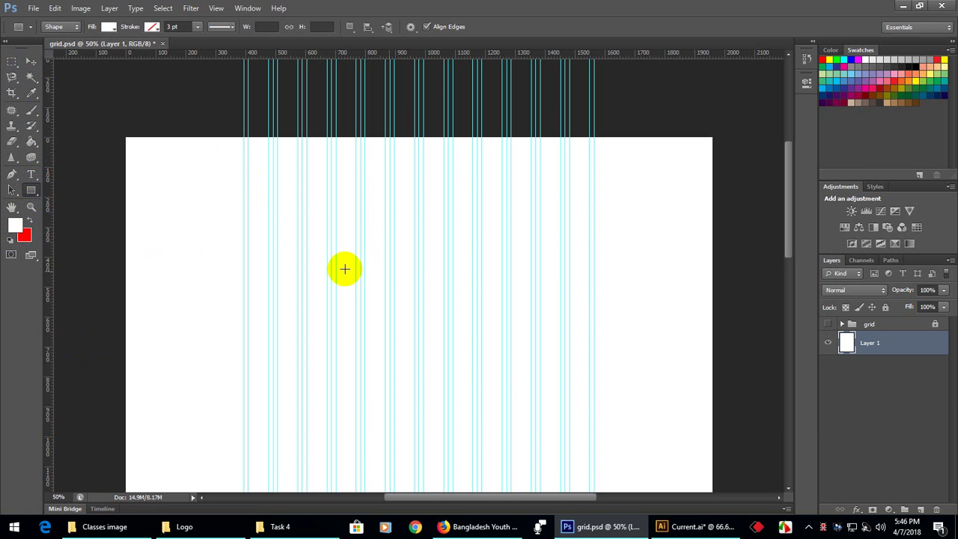
click(31, 61)
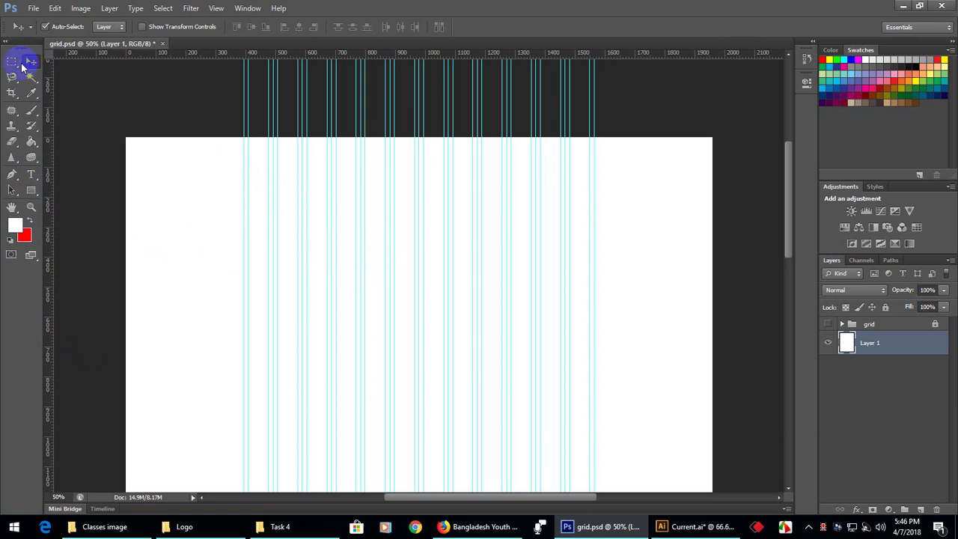
click(11, 61)
drag(121, 137, 729, 267)
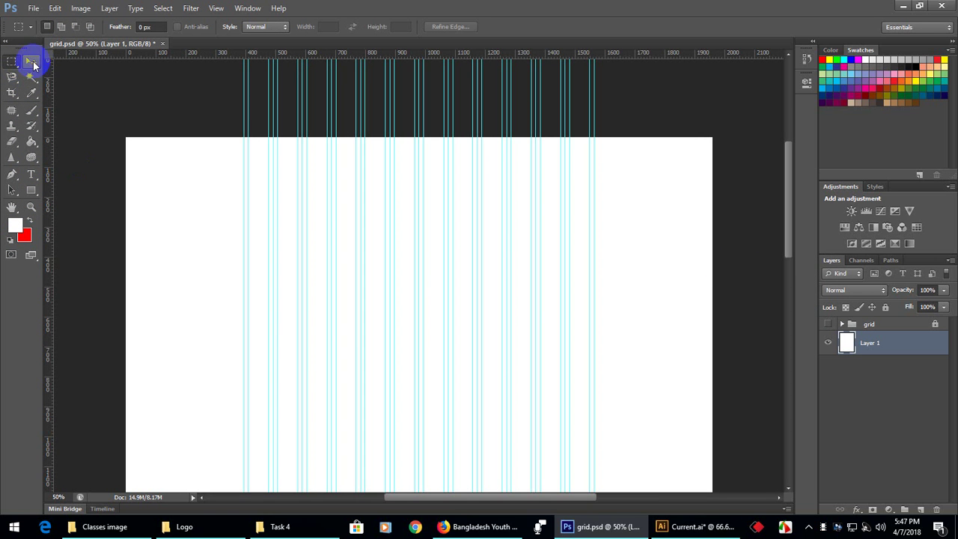
click(32, 61)
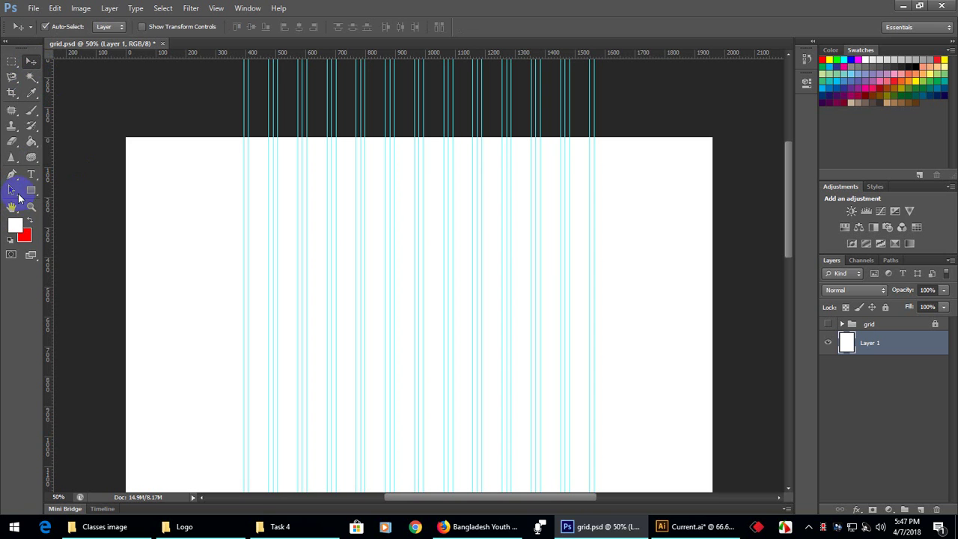
Create a rectangle shape 1960 px wide and 100 px high on the canvas for the header bar
click(31, 190)
click(373, 186)
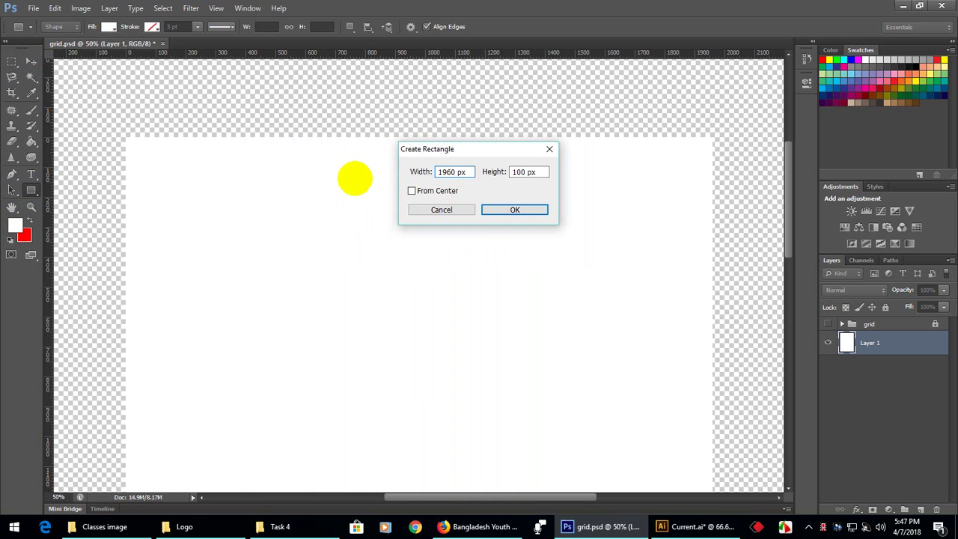
click(515, 210)
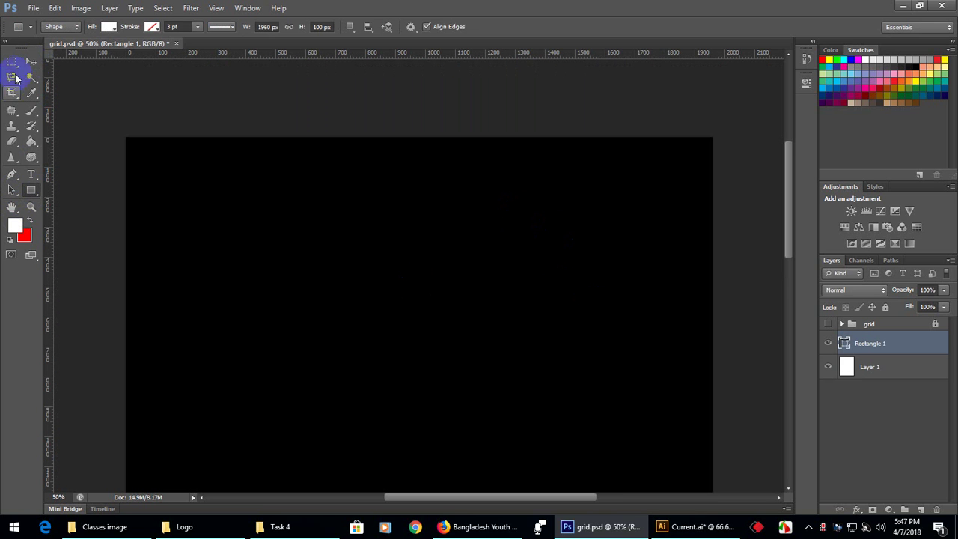
click(30, 62)
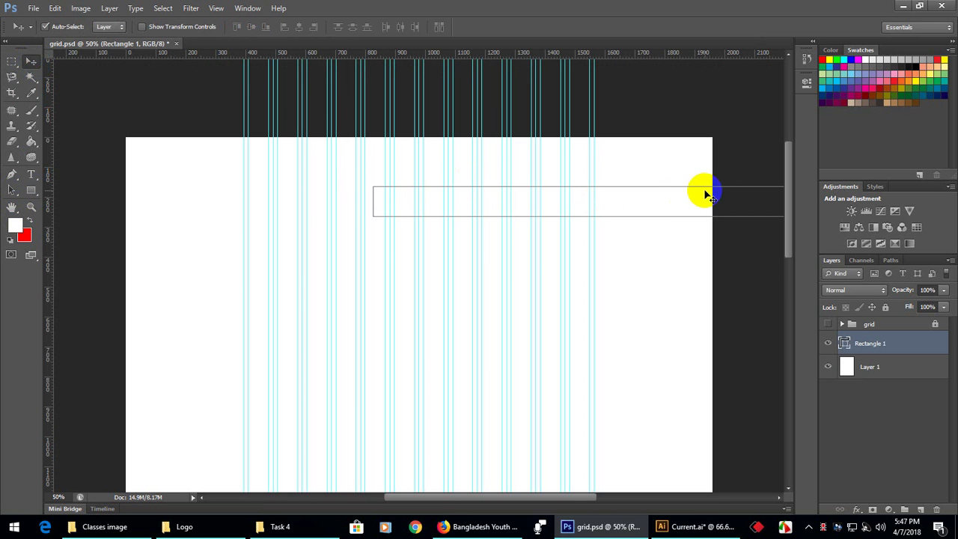
mouse_move(753, 187)
mouse_down()
mouse_move(650, 171)
mouse_move(514, 167)
mouse_move(560, 182)
mouse_move(752, 203)
mouse_up()
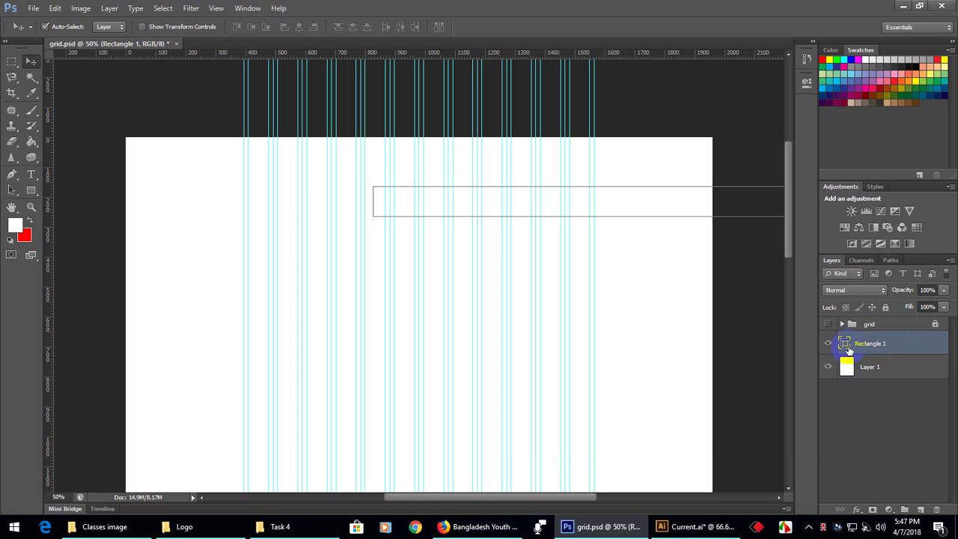
Change the header rectangle's fill color to near-black 020202
double_click(844, 343)
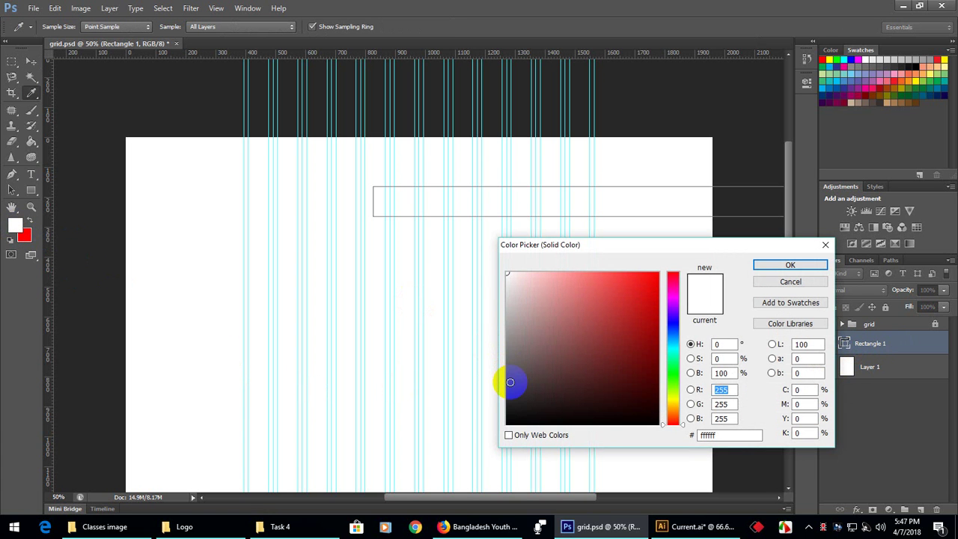
click(514, 424)
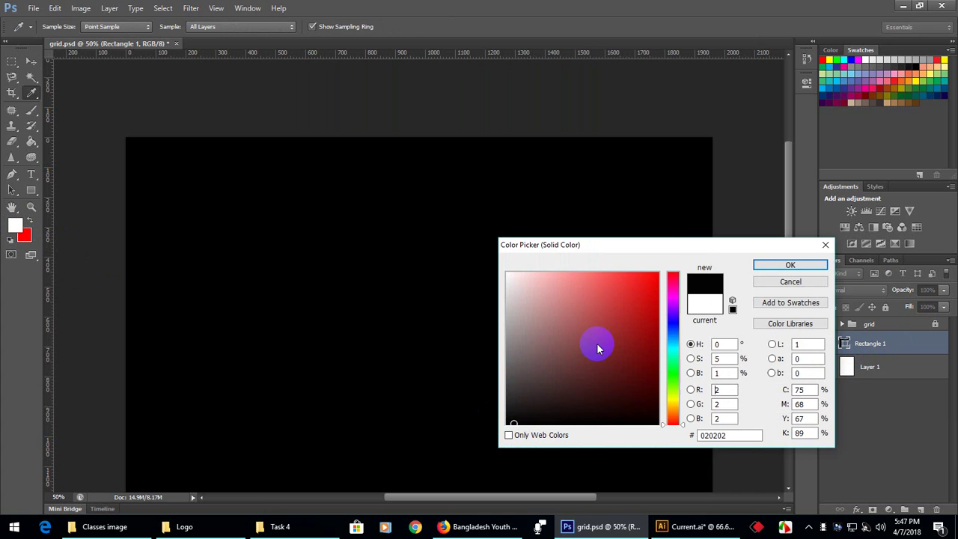
click(789, 265)
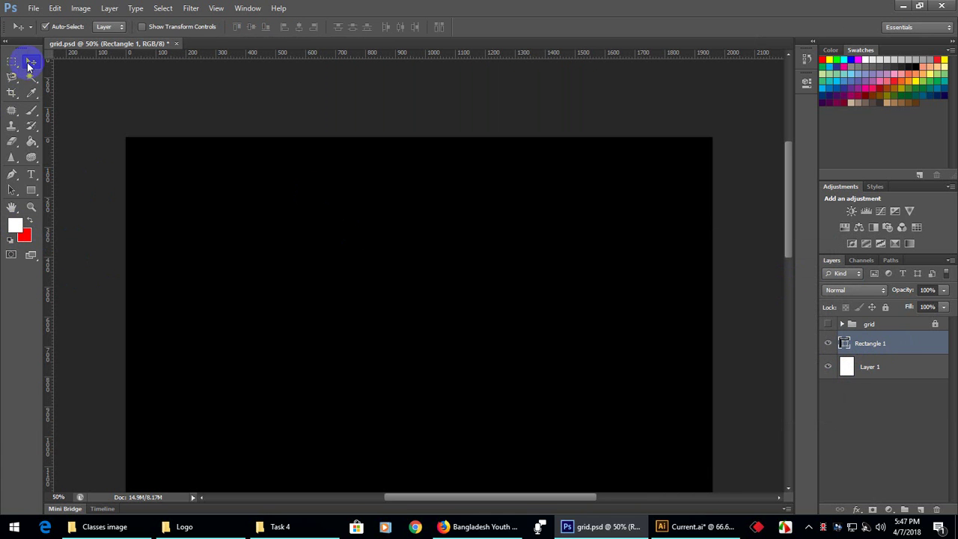
Move the black rectangle to the top of the canvas so it spans the full page width
click(881, 367)
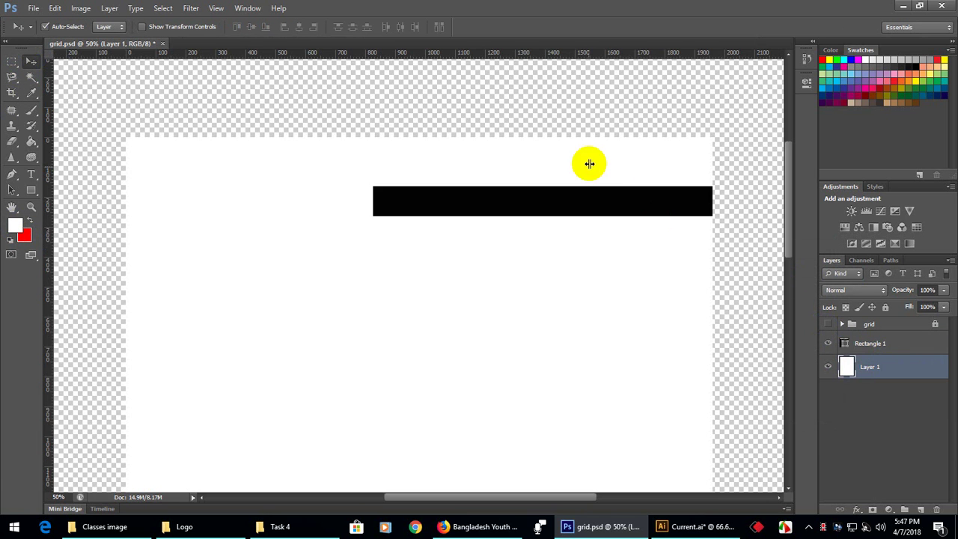
drag(633, 197, 397, 152)
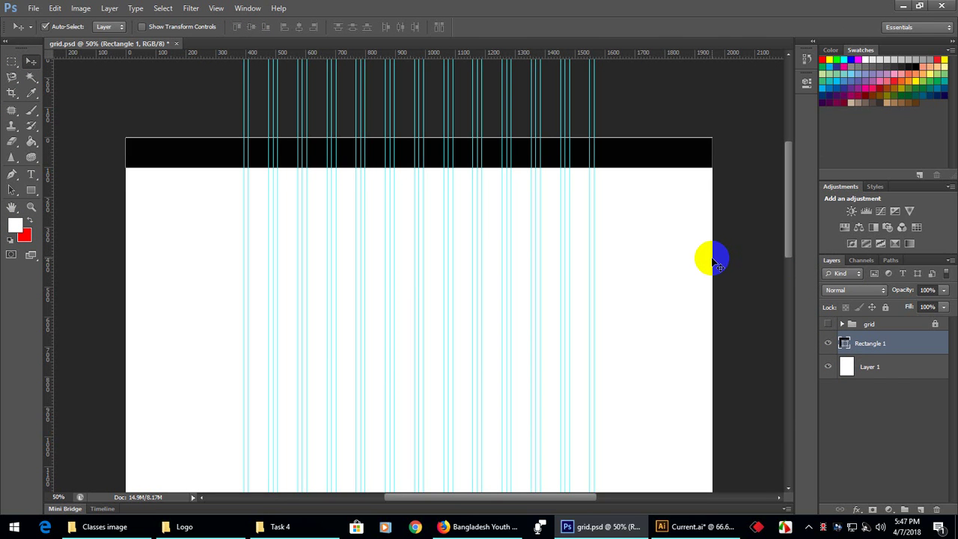
click(853, 367)
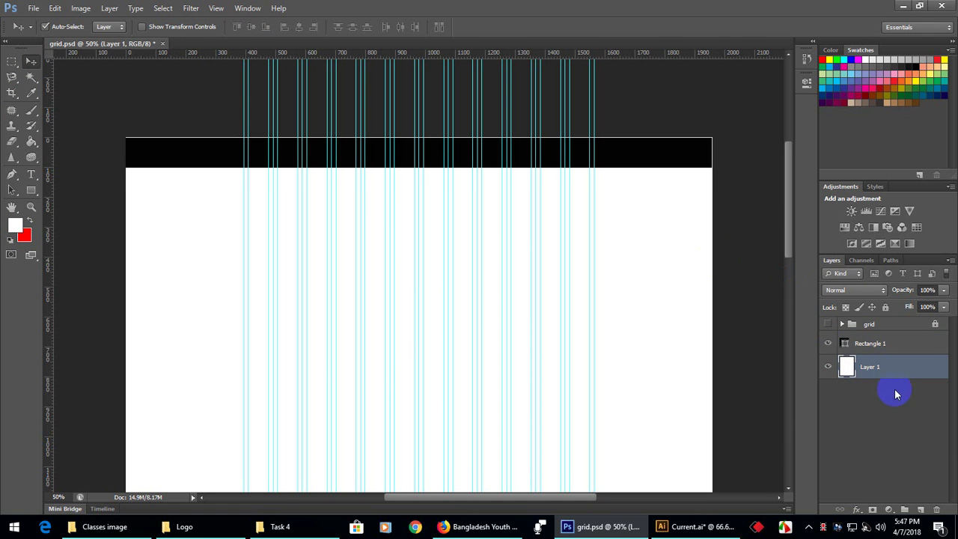
Nudge the black header bar flush with the canvas's top and side edges and check its alignment
click(893, 343)
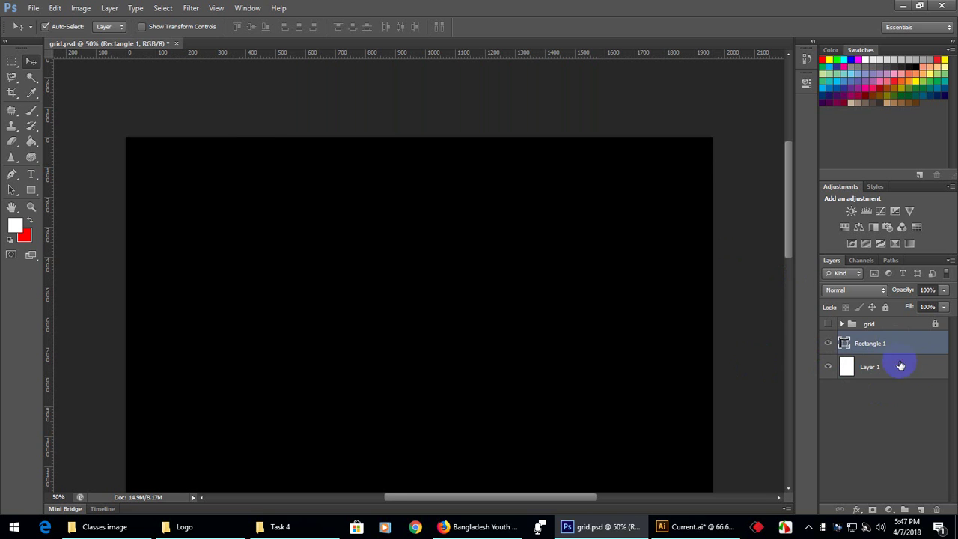
click(900, 366)
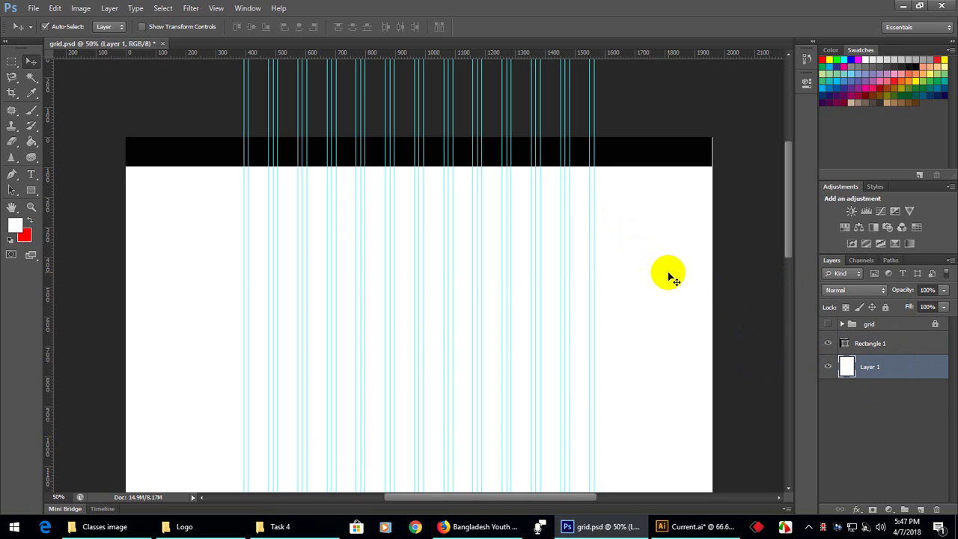
click(880, 341)
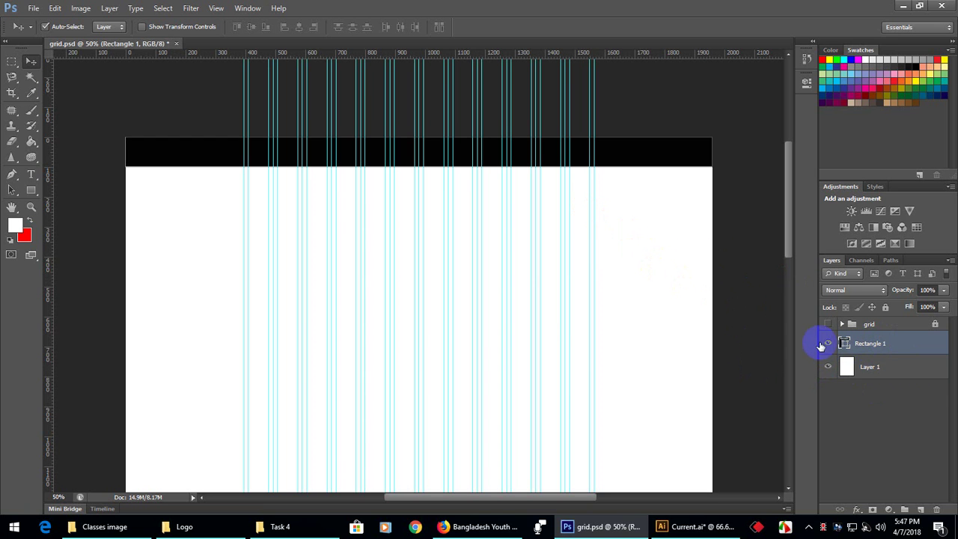
click(864, 368)
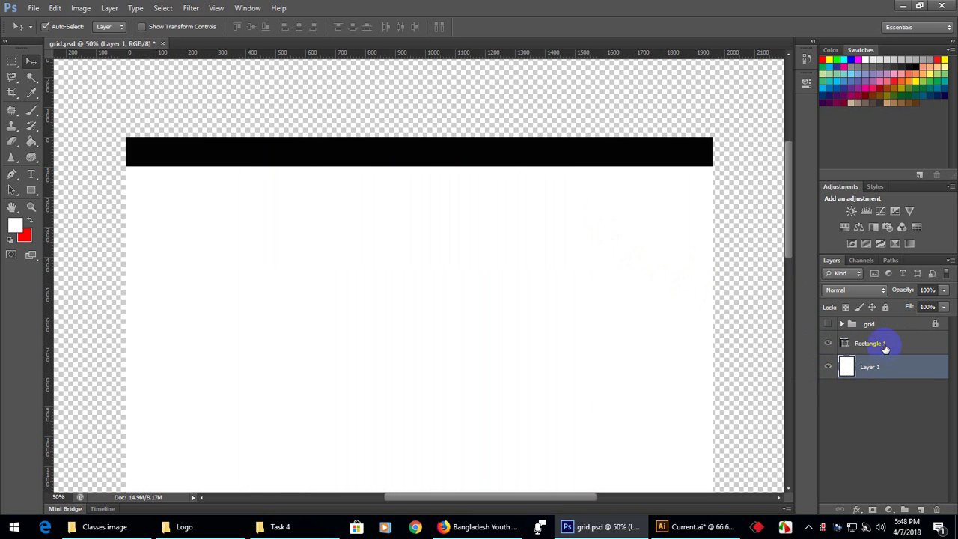
click(885, 345)
click(864, 366)
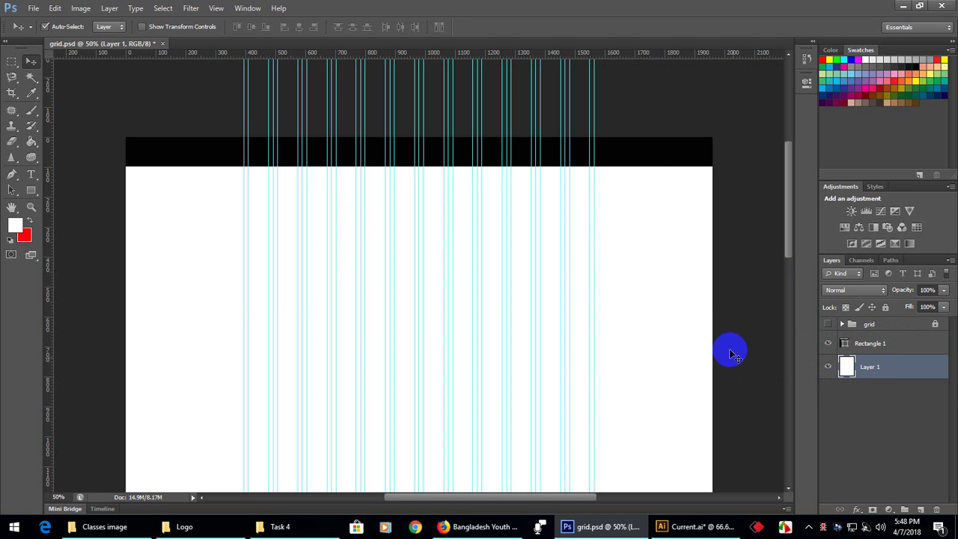
click(658, 154)
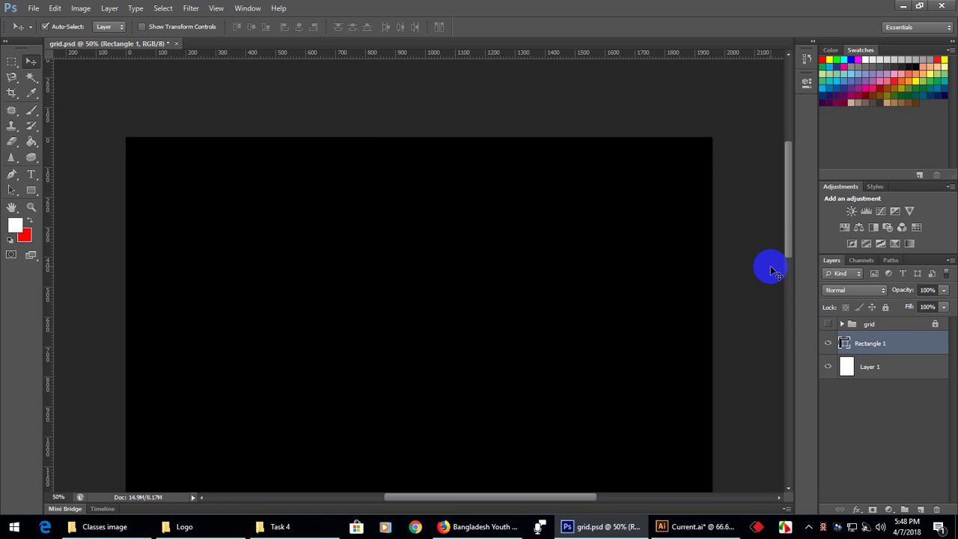
key(ctrl+plus)
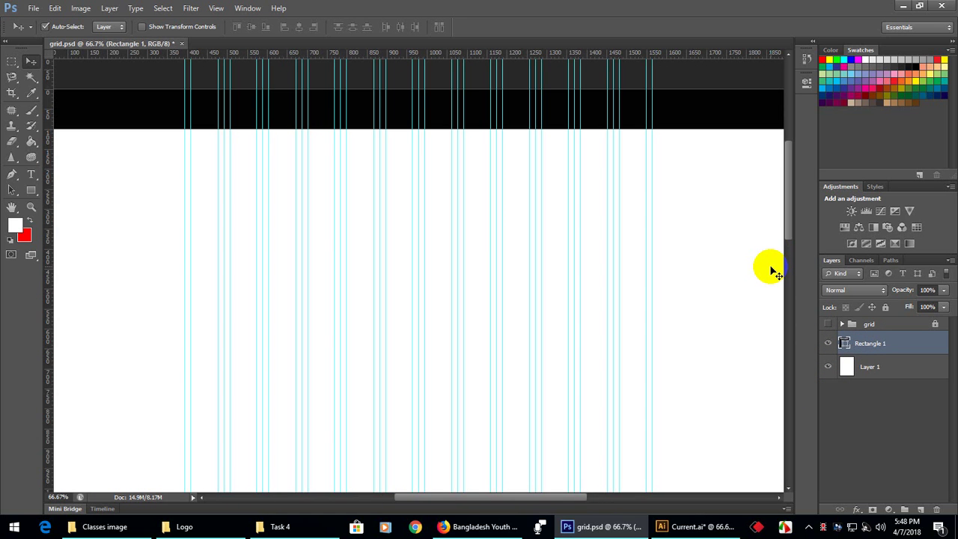
key(ctrl+minus)
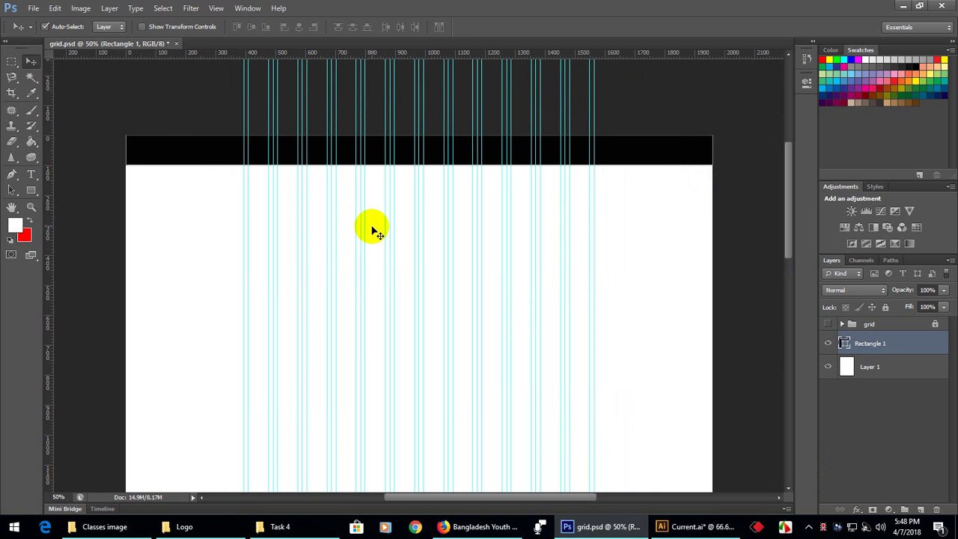
scroll(618, 163, down, 5)
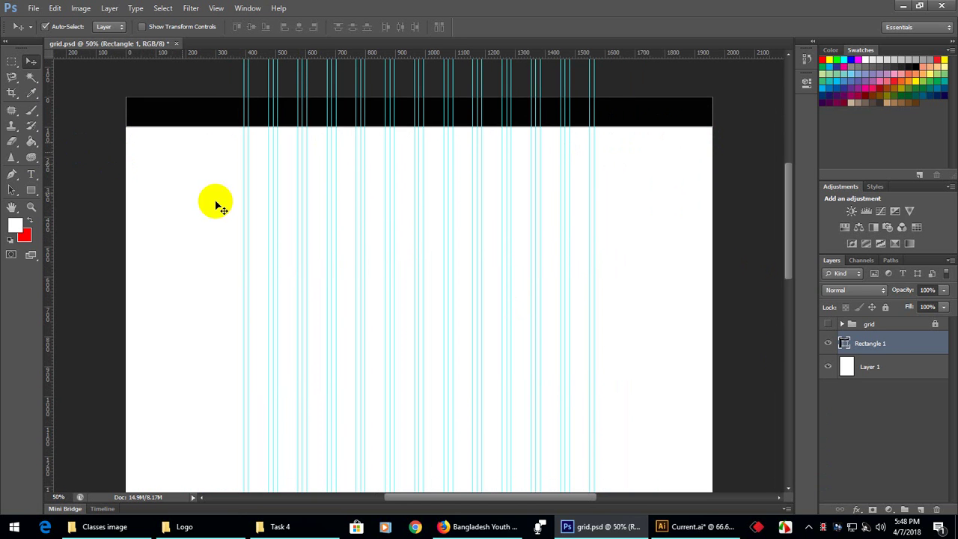
scroll(299, 272, up, 4)
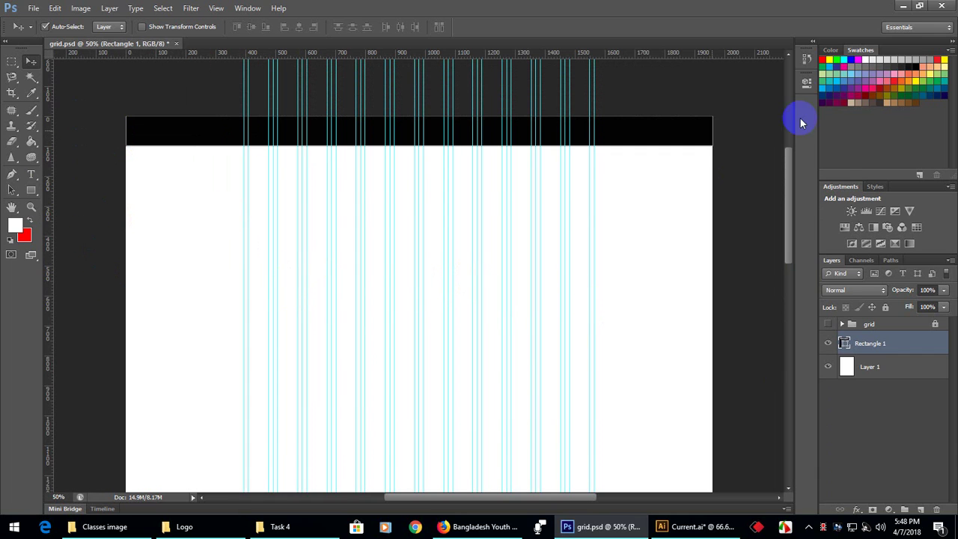
Switch to Firefox and examine the header of the bylc.org reference page
click(903, 6)
scroll(367, 380, up, 3)
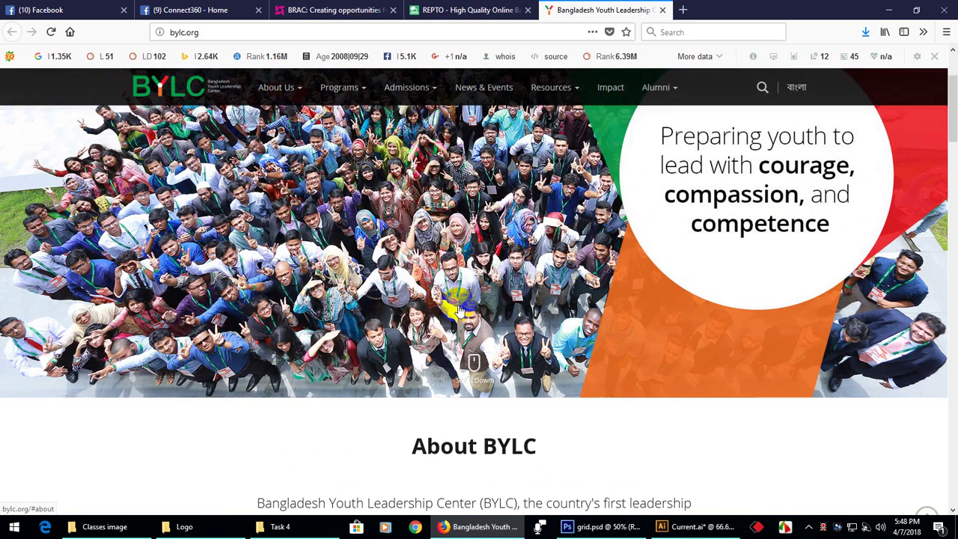
right_click(374, 177)
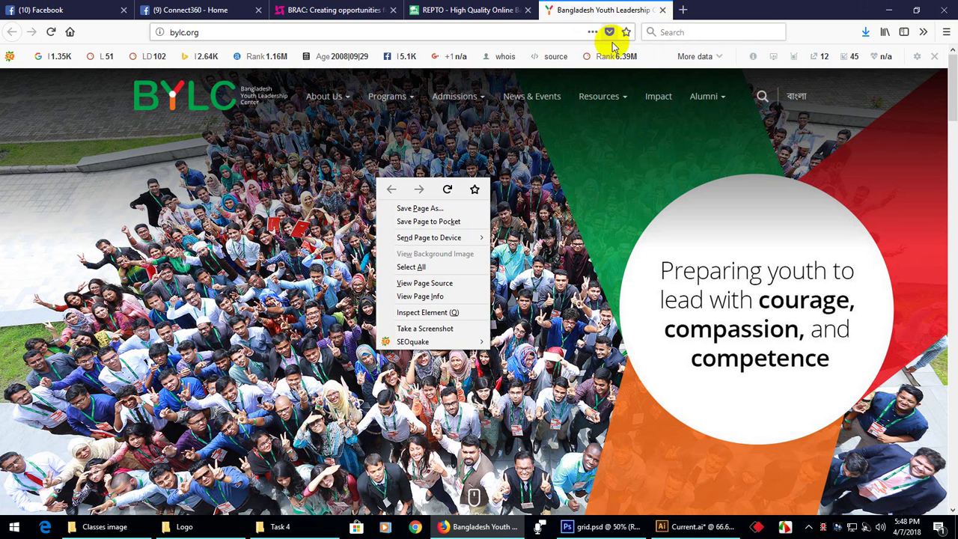
Look through the Task 4 and Logo folders for the logo artwork and return to Photoshop
click(259, 527)
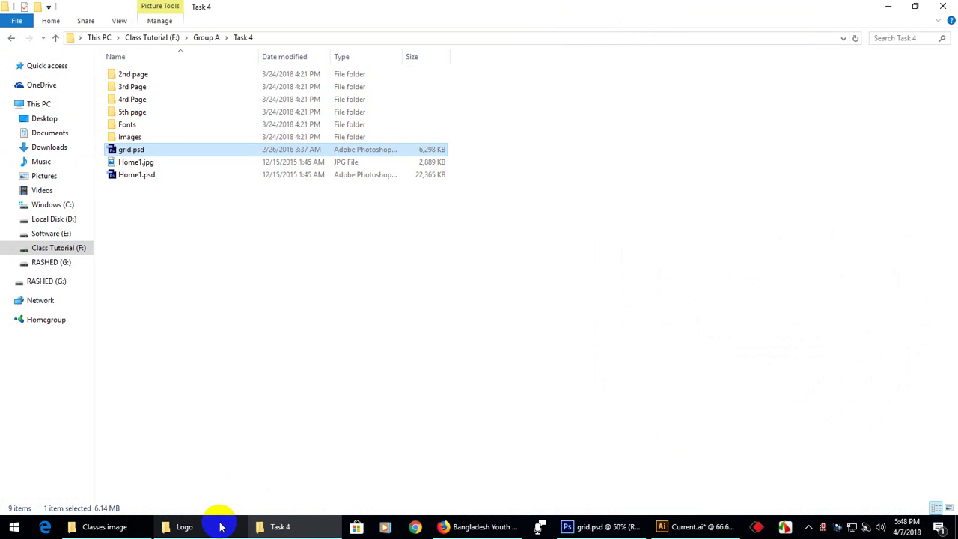
click(188, 526)
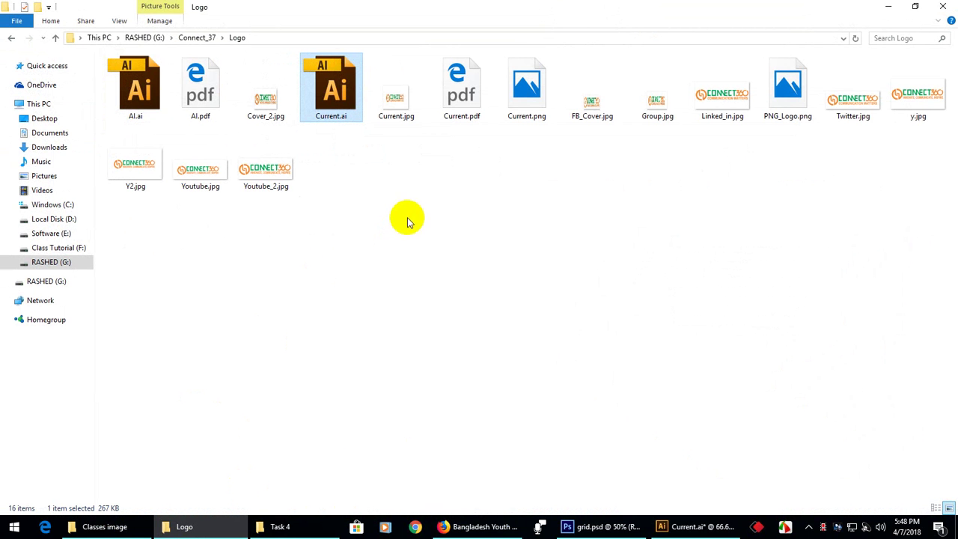
click(602, 526)
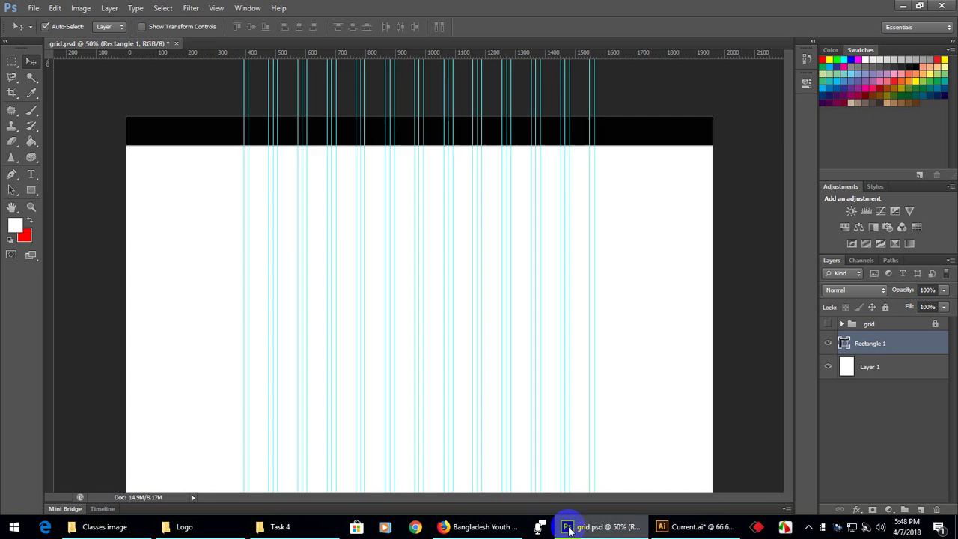
click(65, 303)
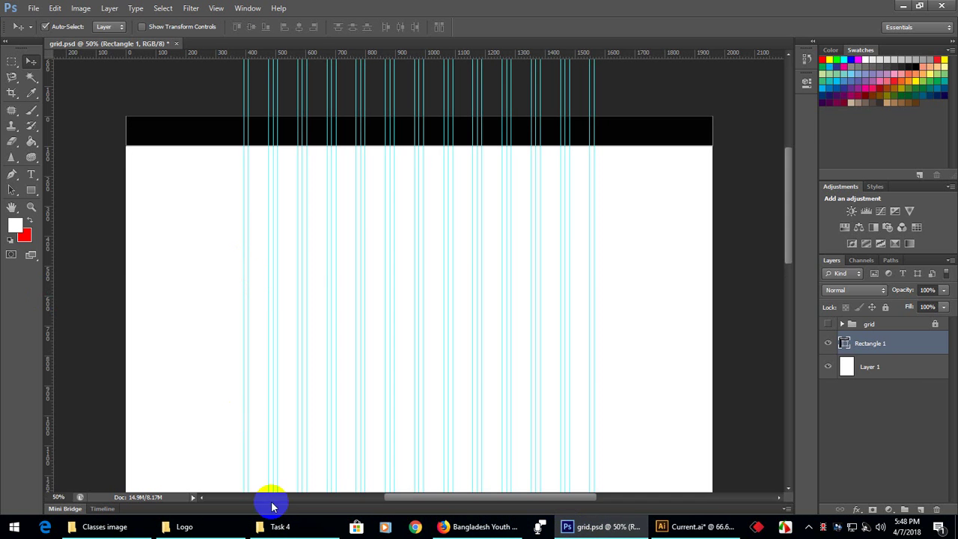
Switch to Illustrator and copy the entire Connect360 logo from Current.ai
click(689, 526)
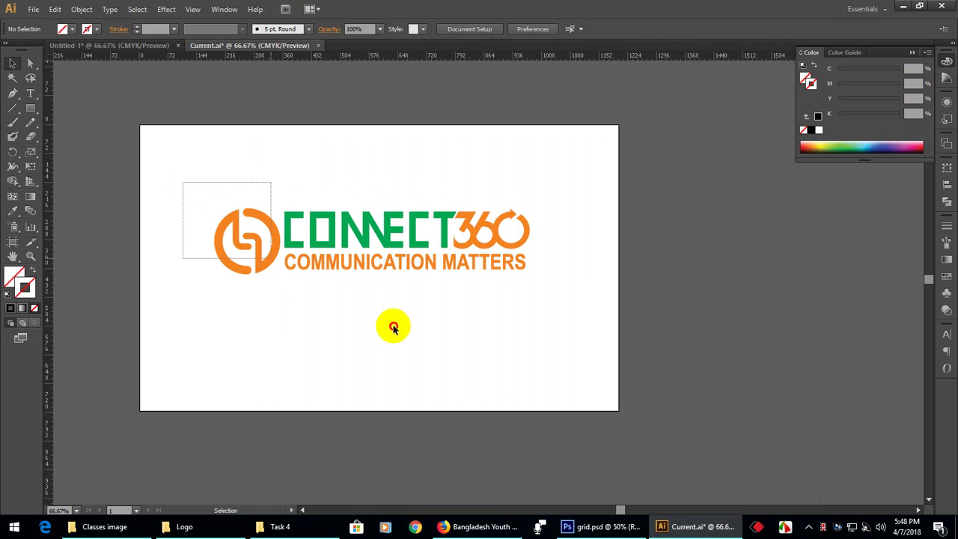
drag(393, 327, 546, 327)
key(a)
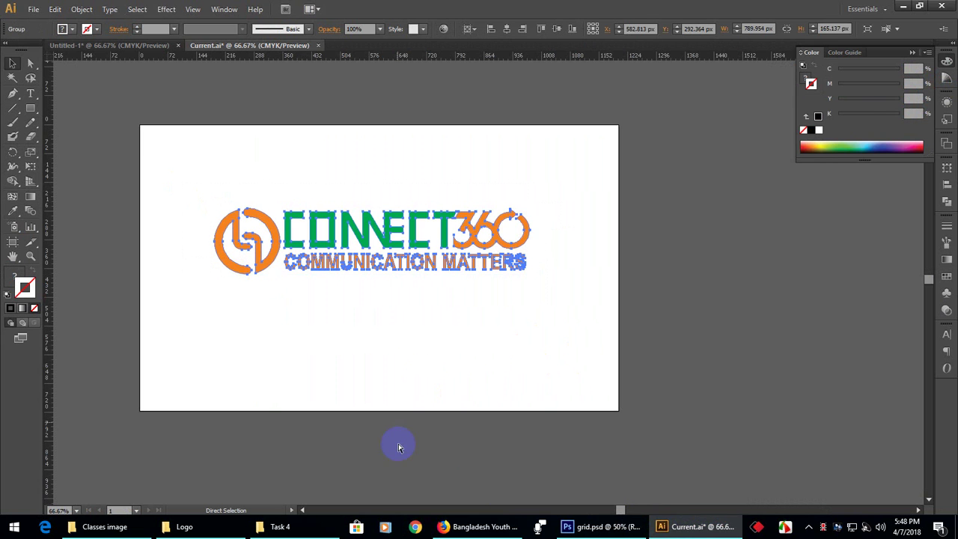
Switch to Photoshop and place the copied logo in grid.psd as a Smart Object
click(580, 526)
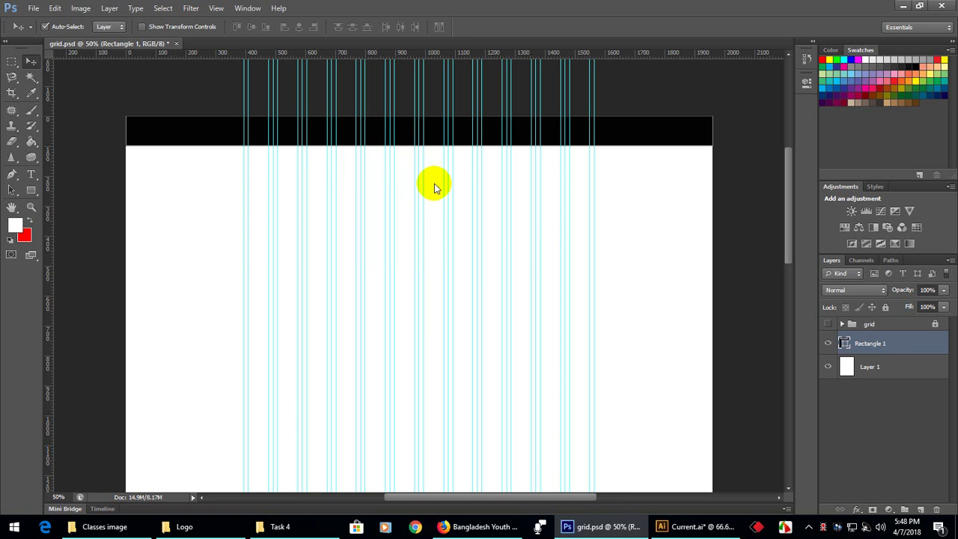
key(ctrl+v)
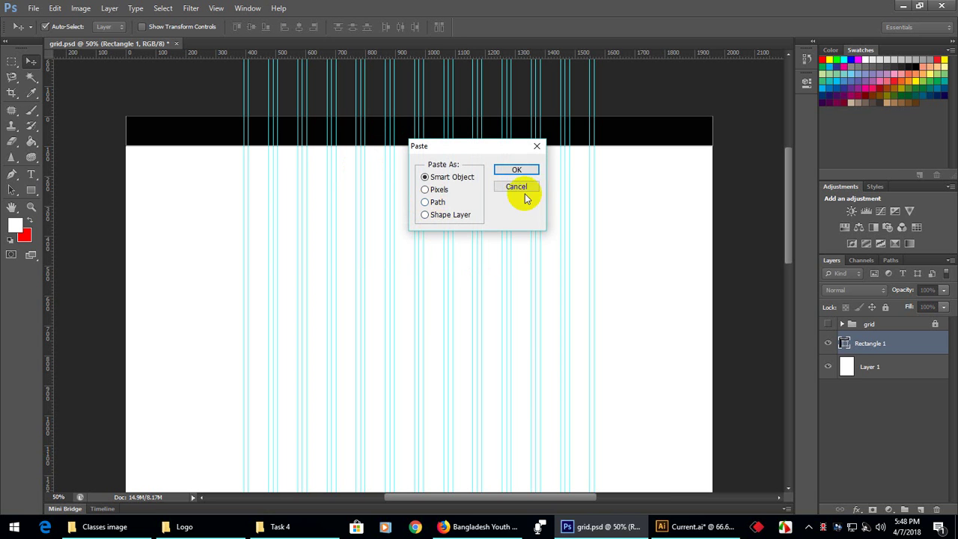
click(518, 170)
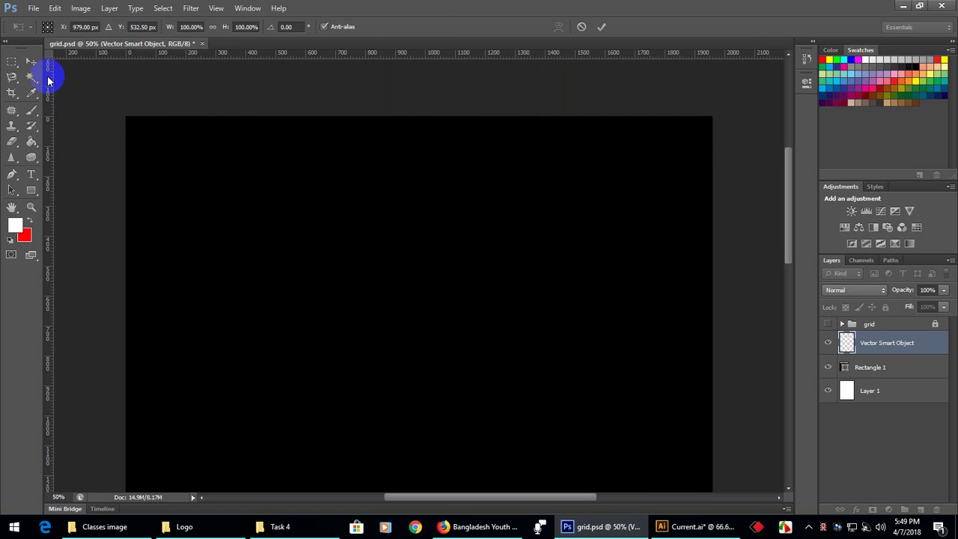
click(32, 61)
click(426, 203)
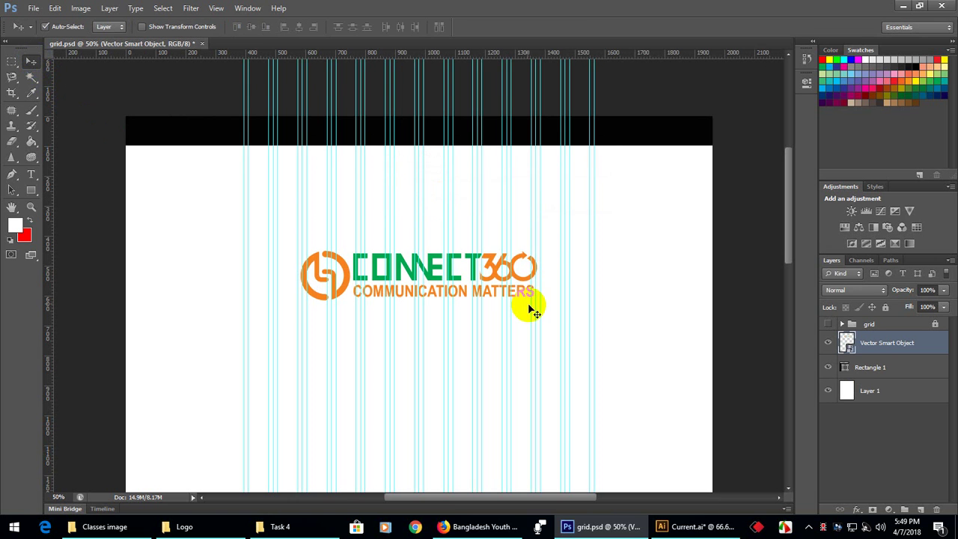
Move the Connect360 logo onto the black header bar and scale it down to about 33%
drag(527, 290, 444, 199)
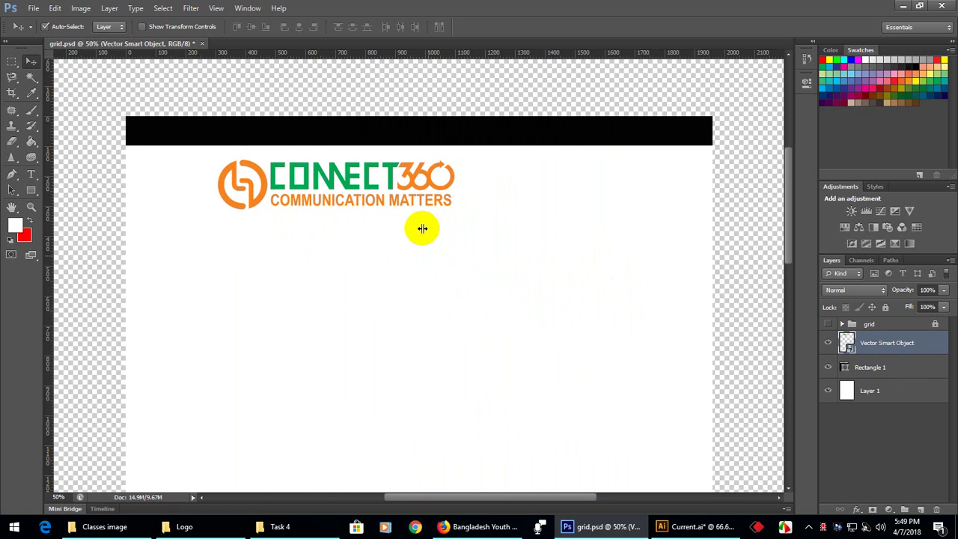
click(424, 199)
drag(424, 193, 379, 155)
key(ctrl+t)
drag(326, 132, 308, 145)
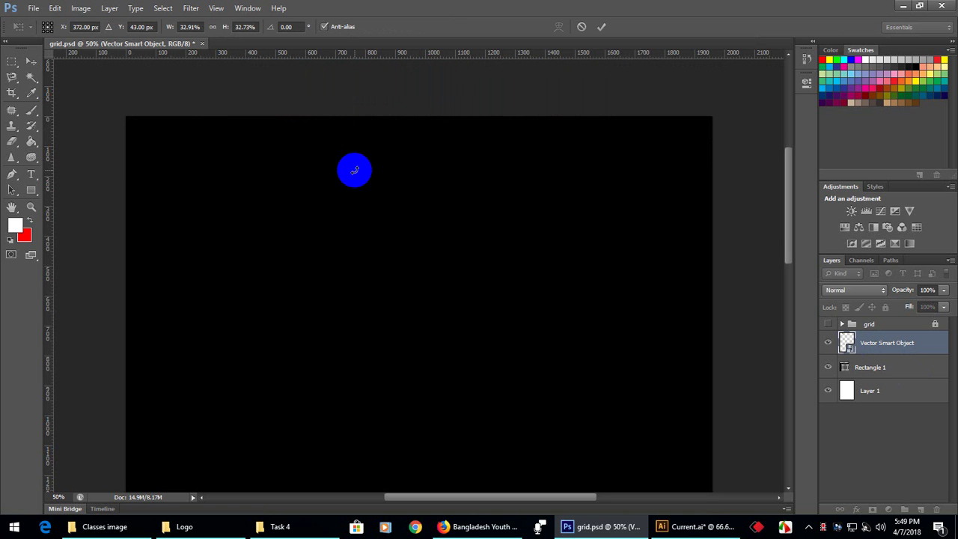
key(Return)
click(355, 173)
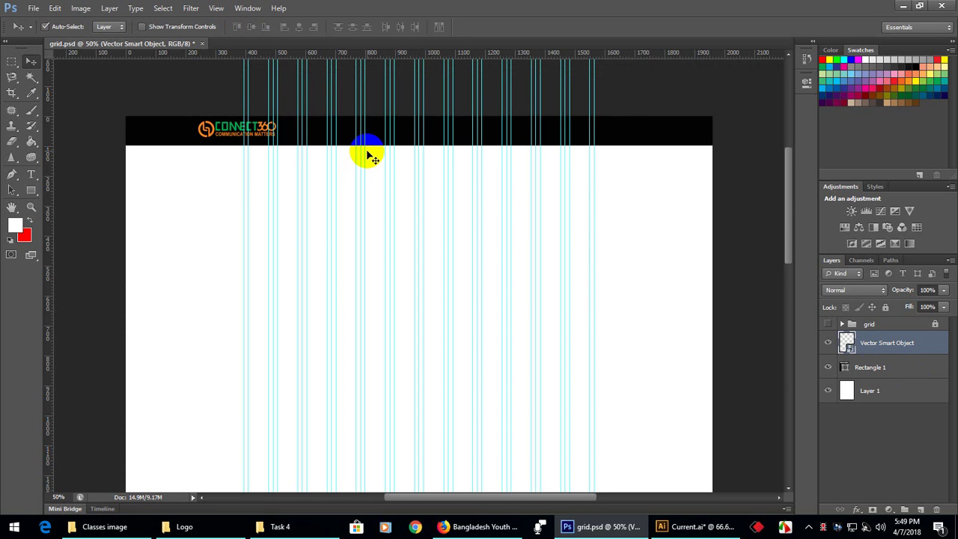
Move the logo to start at the first grid column's guide and nudge it down to centre it vertically in the header bar
key(ctrl+plus)
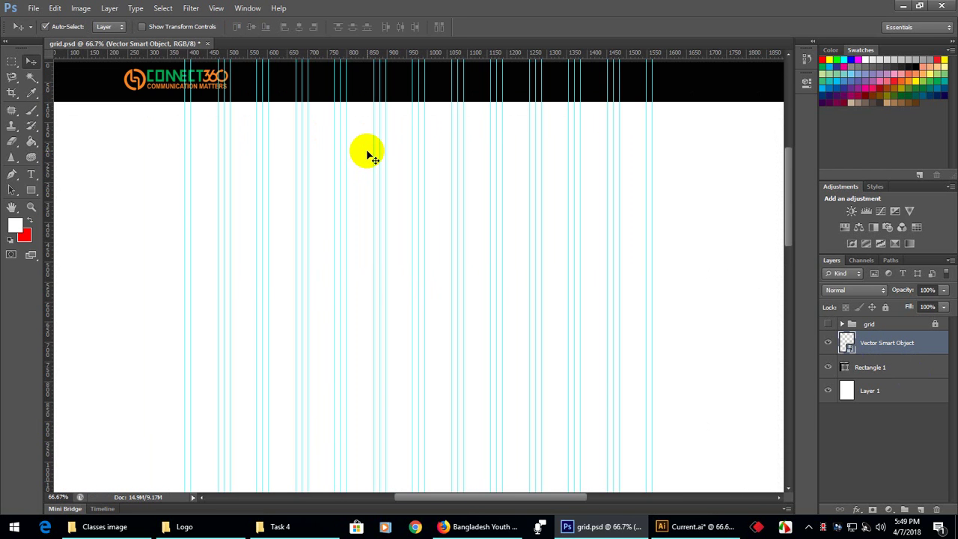
drag(229, 226, 267, 274)
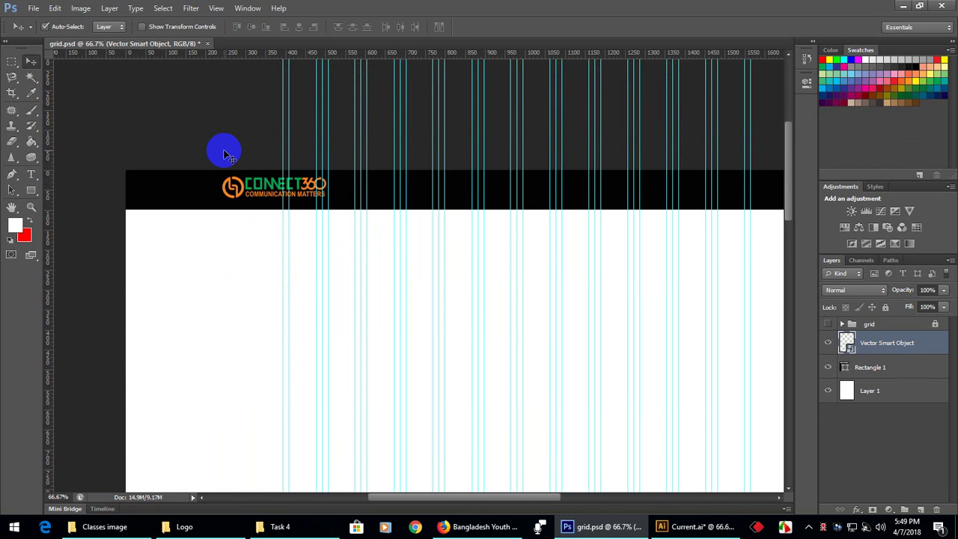
key(ctrl+plus)
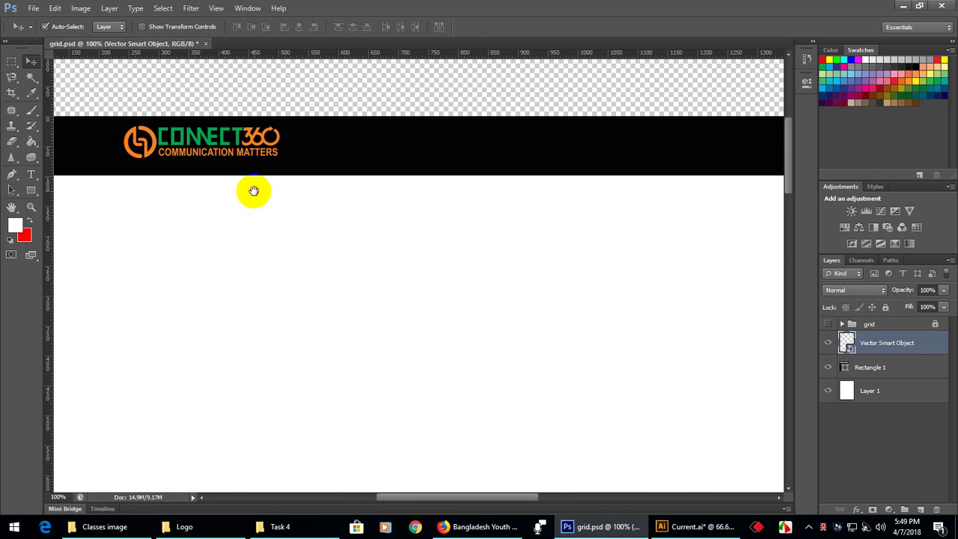
drag(252, 192, 367, 261)
key(ctrl+semicolon)
drag(271, 220, 374, 223)
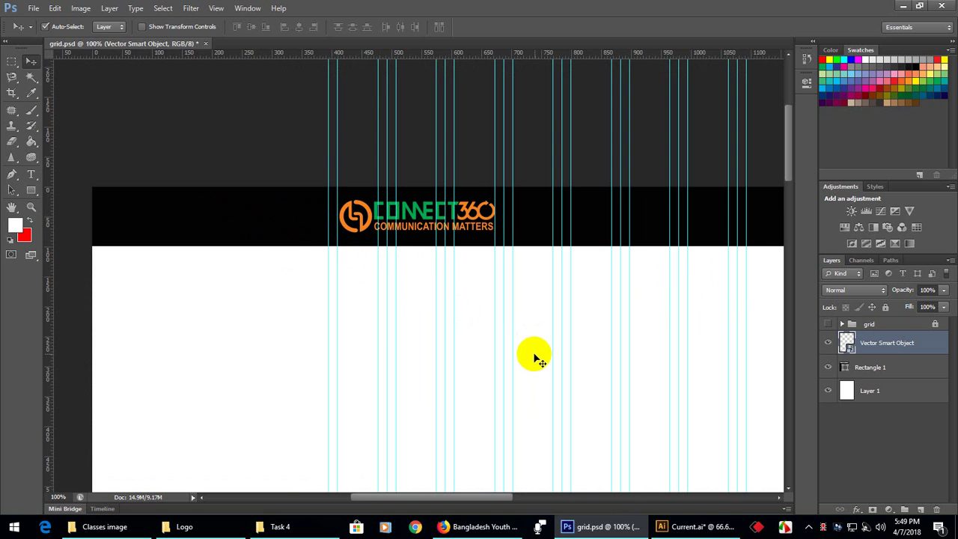
key(Down)
key(Down)
key(Down)
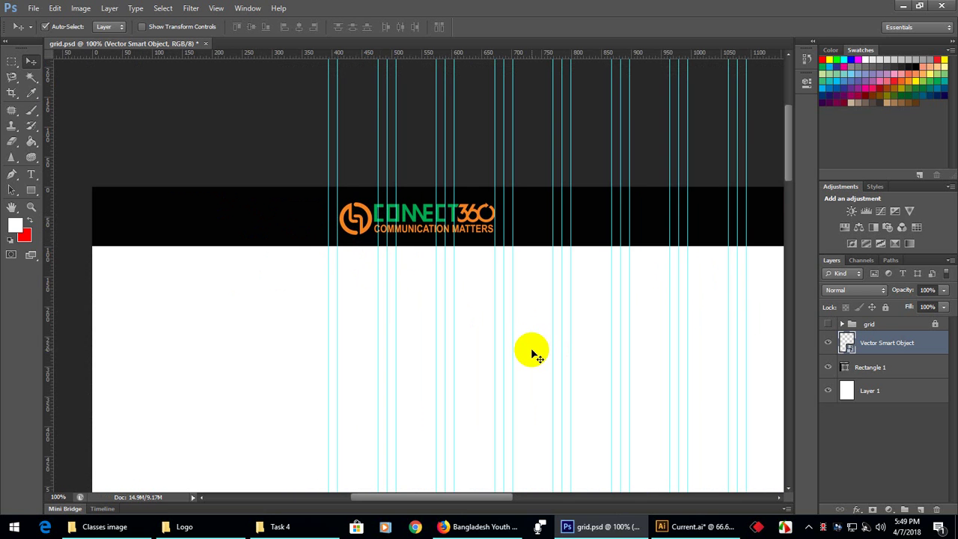
scroll(529, 164, down, 2)
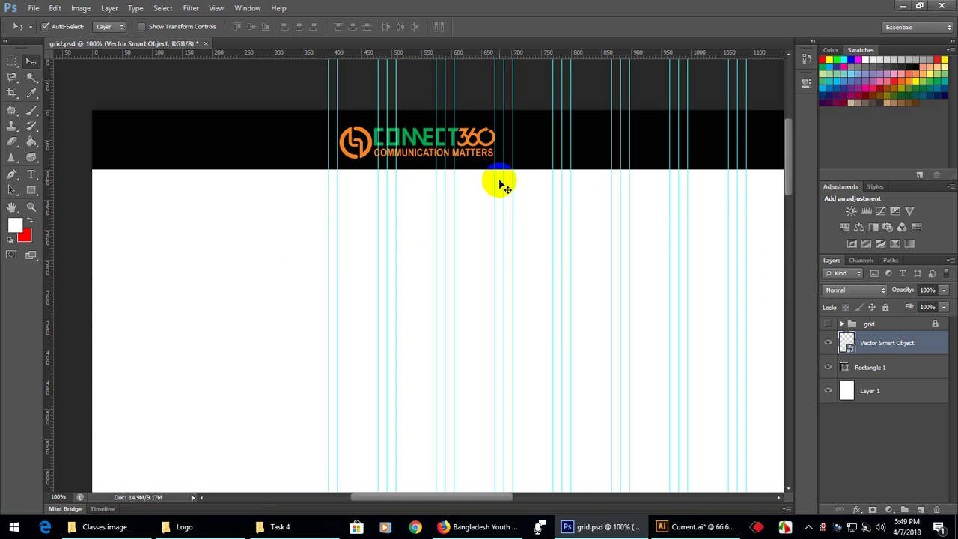
click(517, 146)
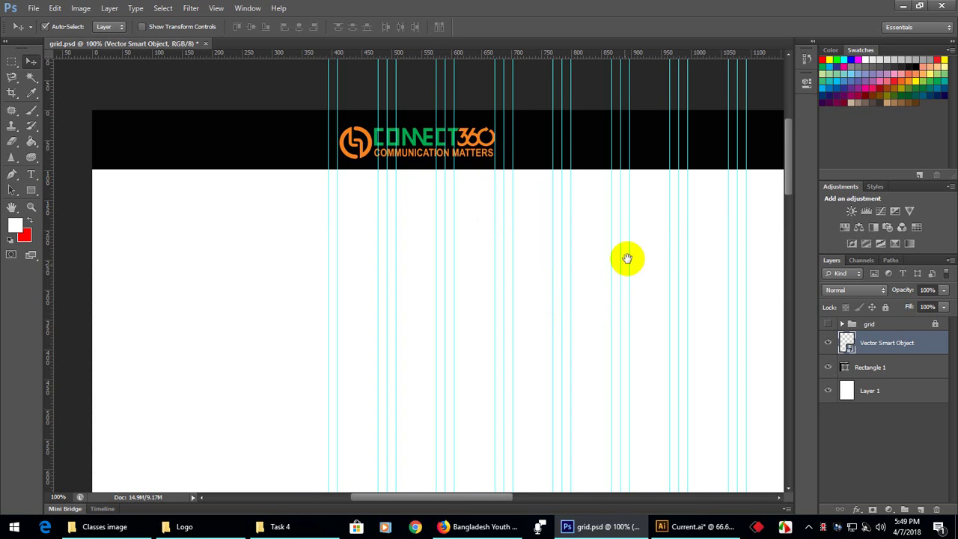
drag(633, 241, 282, 278)
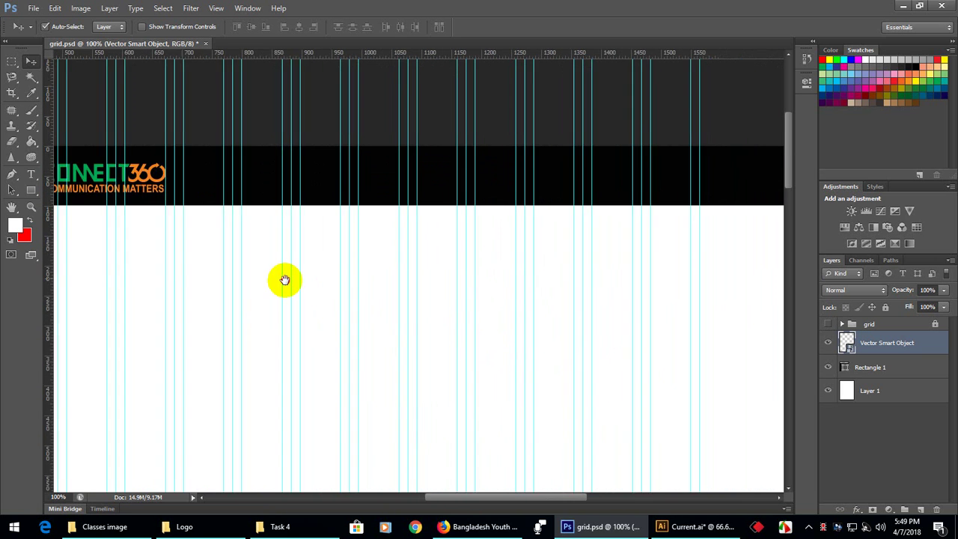
drag(366, 284, 468, 289)
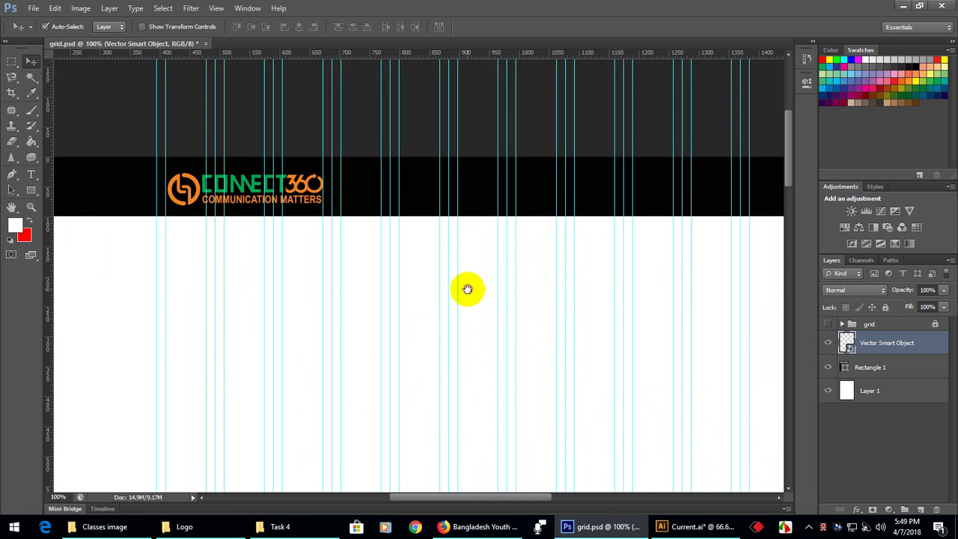
key(ctrl+minus)
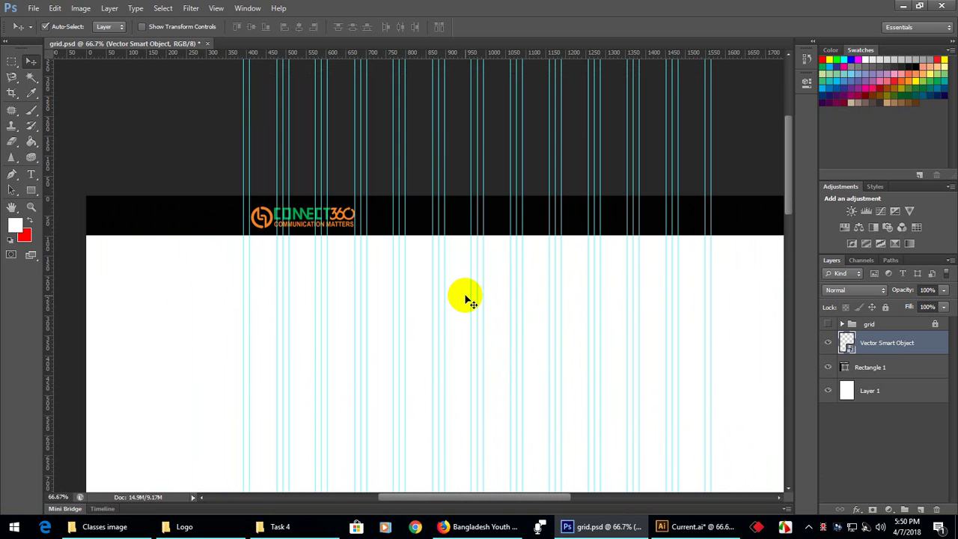
drag(541, 306, 446, 294)
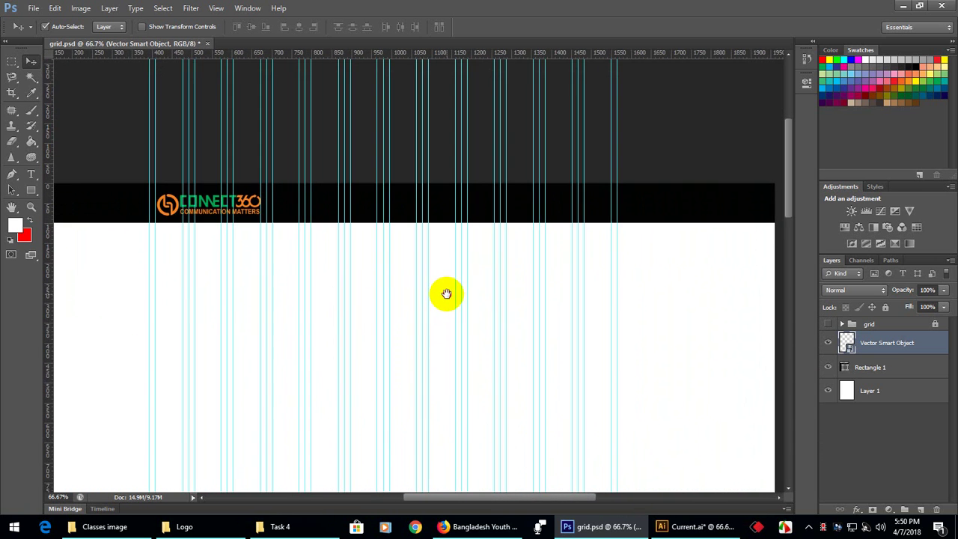
Switch to Illustrator, close Current.ai and put the program out of the way
click(905, 6)
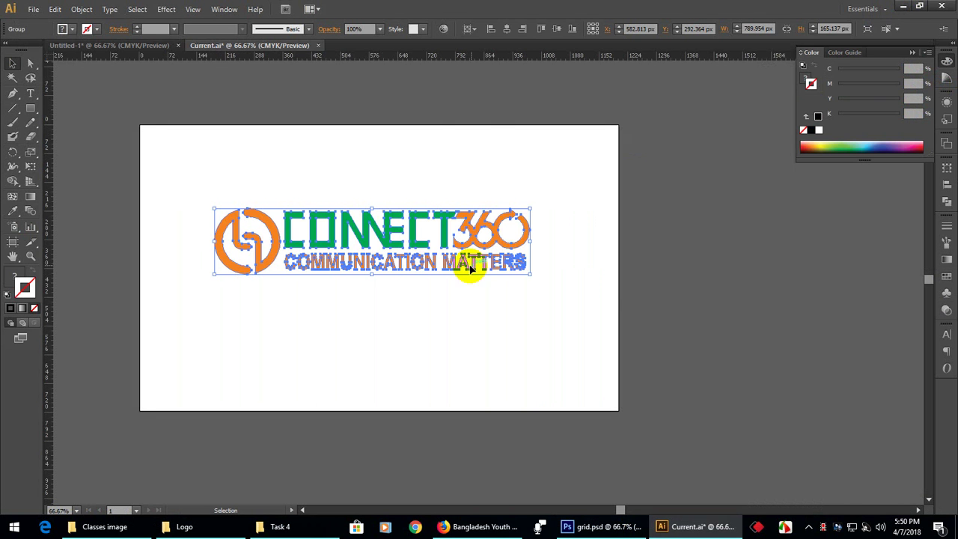
click(317, 45)
click(543, 280)
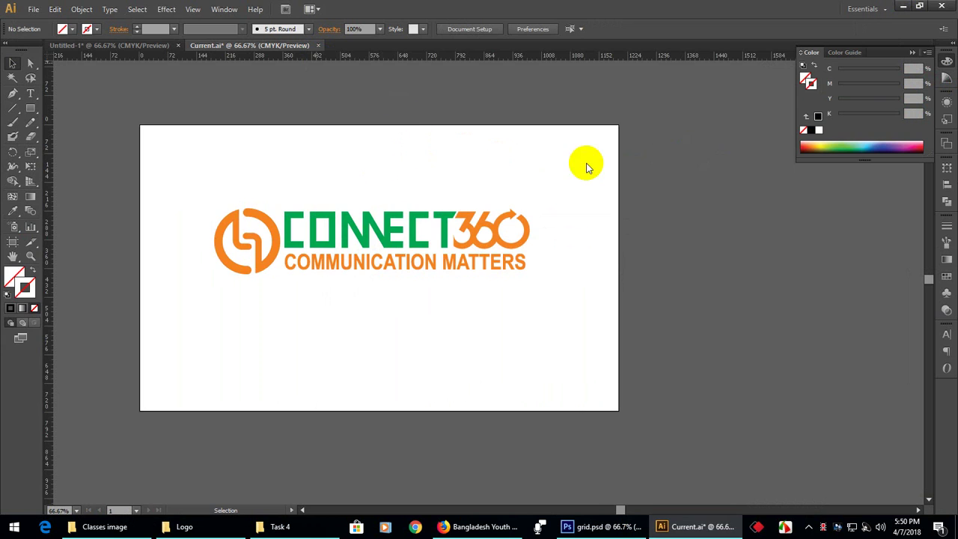
click(902, 6)
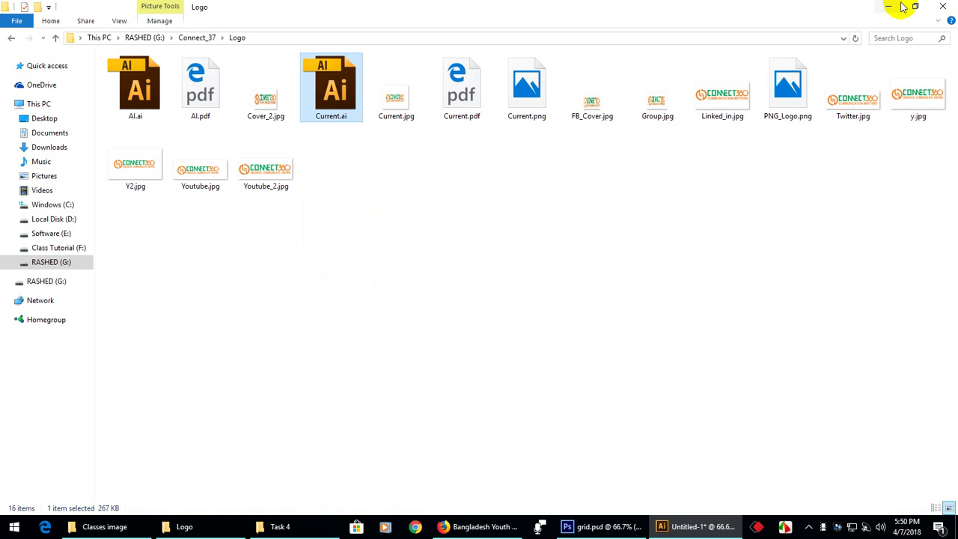
Open Manu_Bar.doc from the Connect_37 folder in a maximized Word window and review its menu items
click(468, 265)
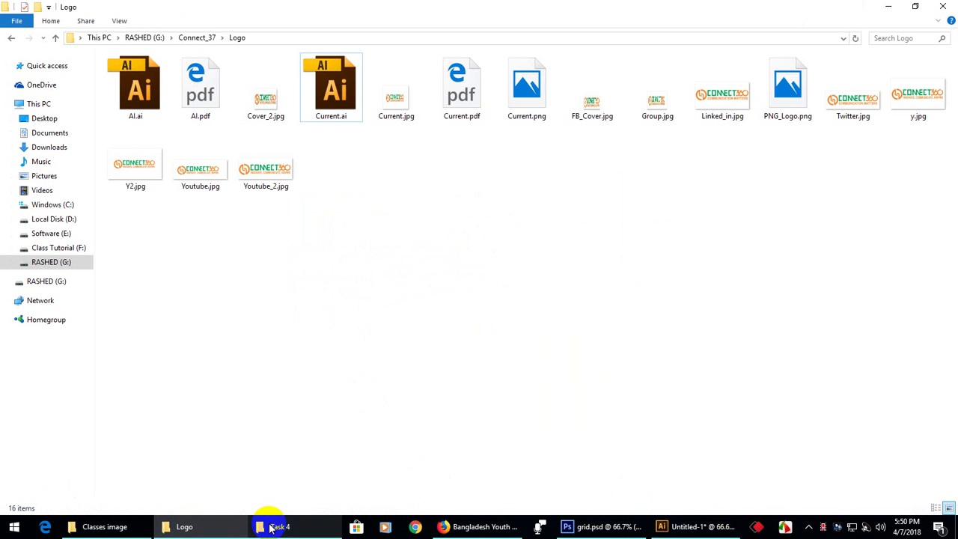
click(212, 531)
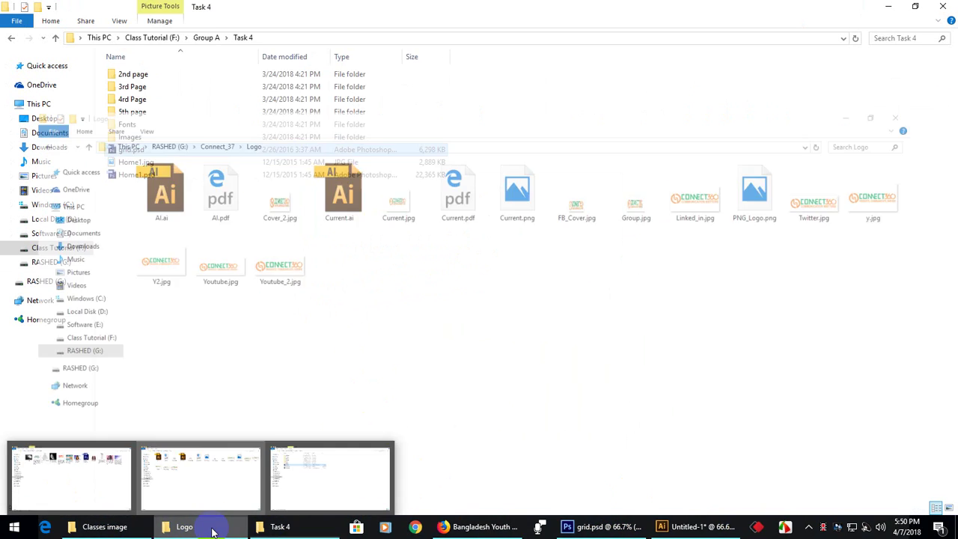
click(213, 526)
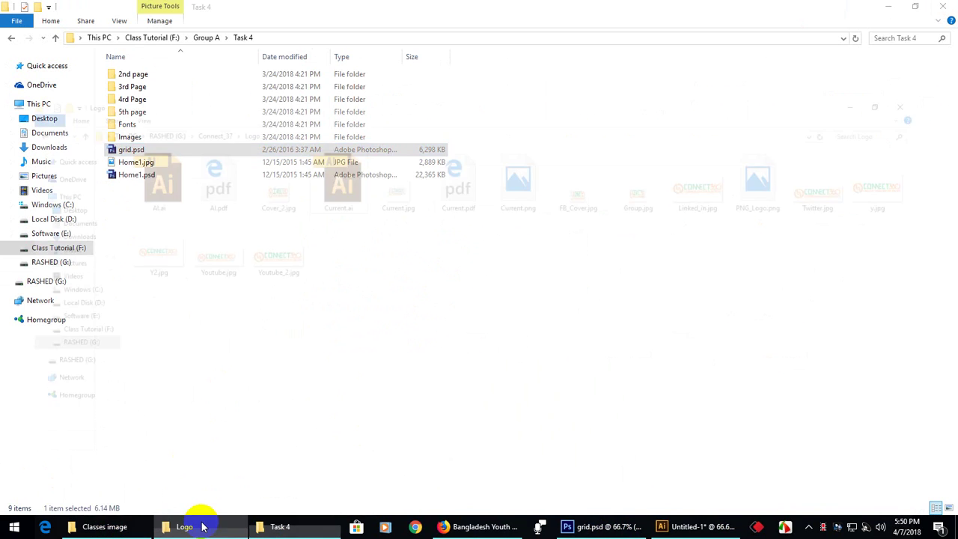
click(10, 40)
click(139, 87)
double_click(139, 86)
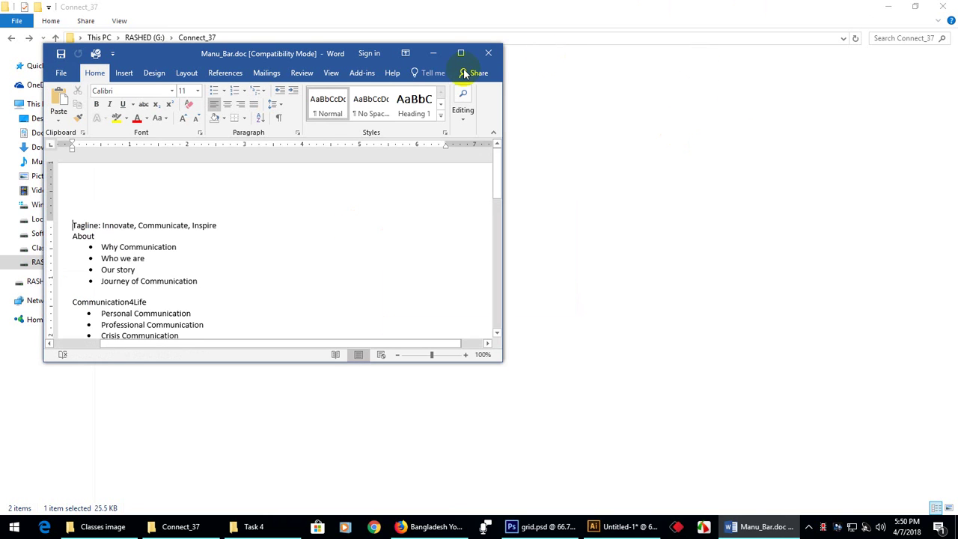
click(460, 53)
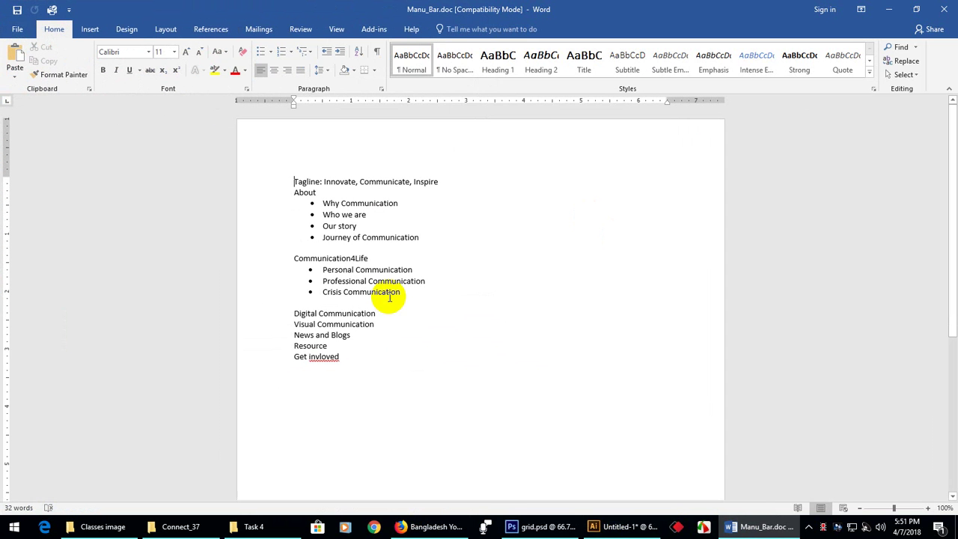
click(427, 237)
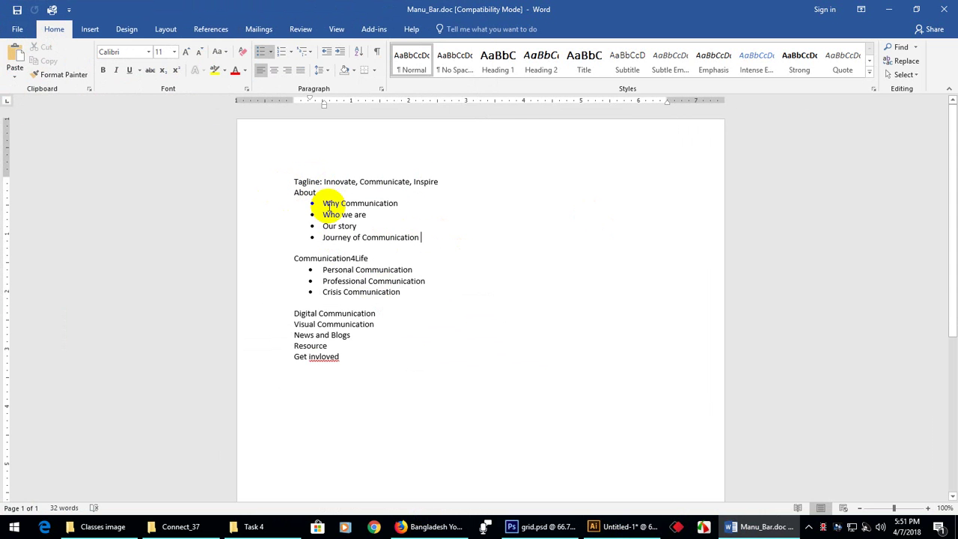
Take the menu word "About" from the Word document and add it as text beside the logo on the header bar in Photoshop
click(520, 529)
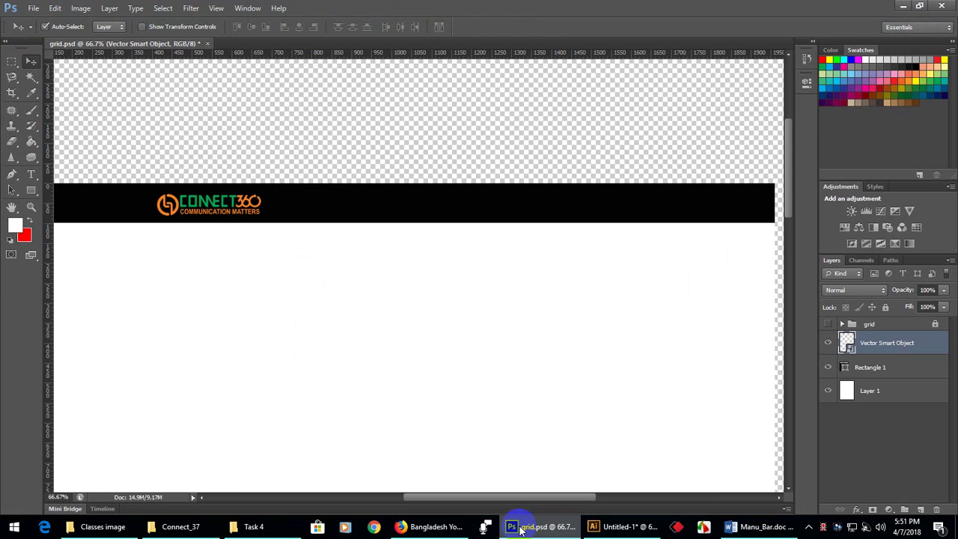
click(520, 526)
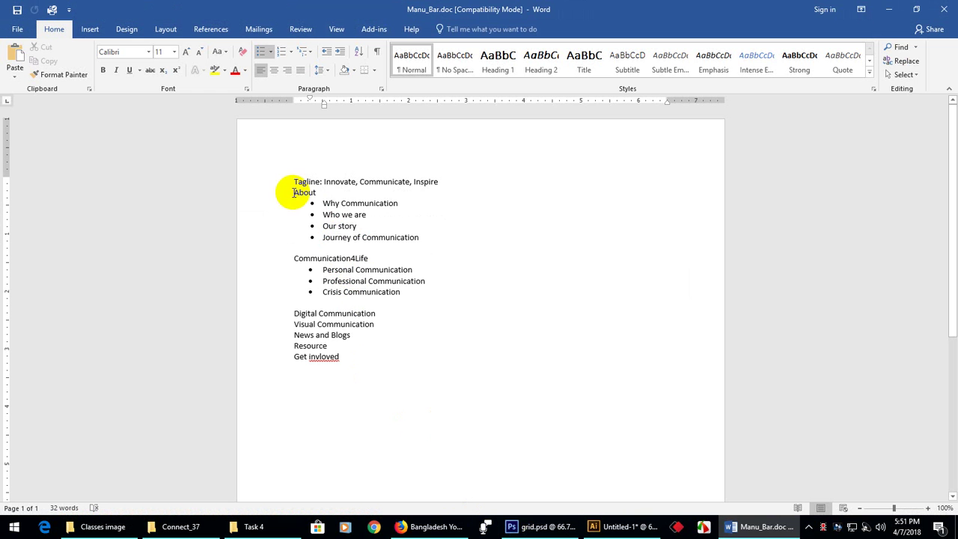
drag(294, 192, 316, 193)
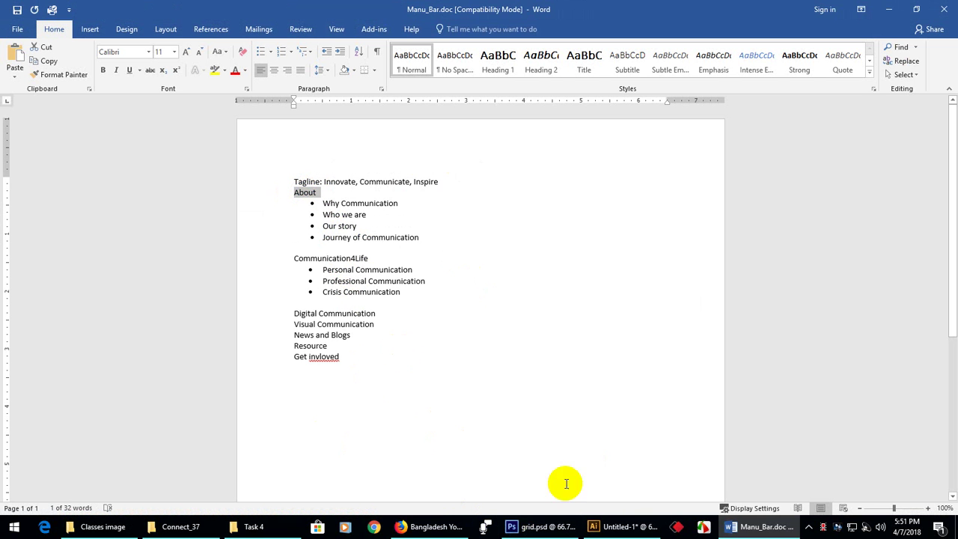
click(535, 525)
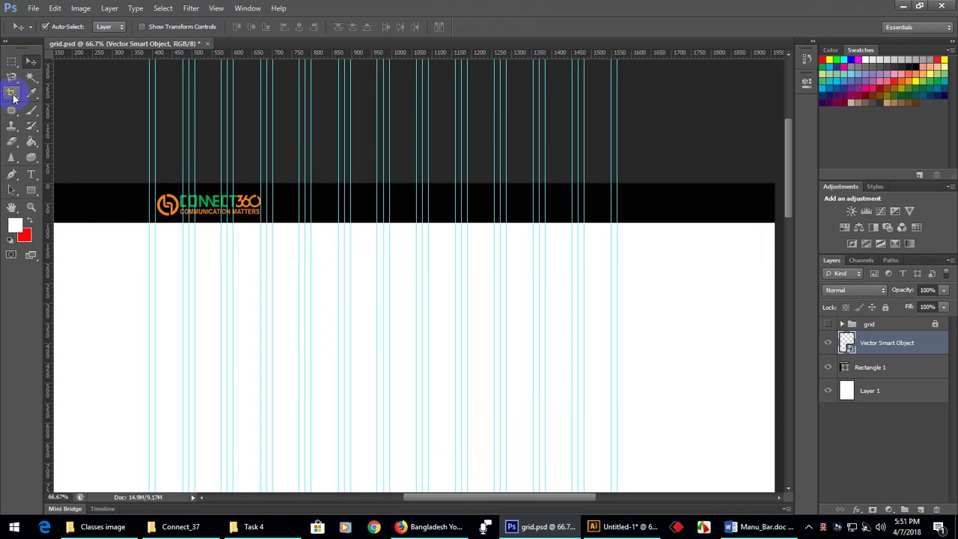
click(32, 173)
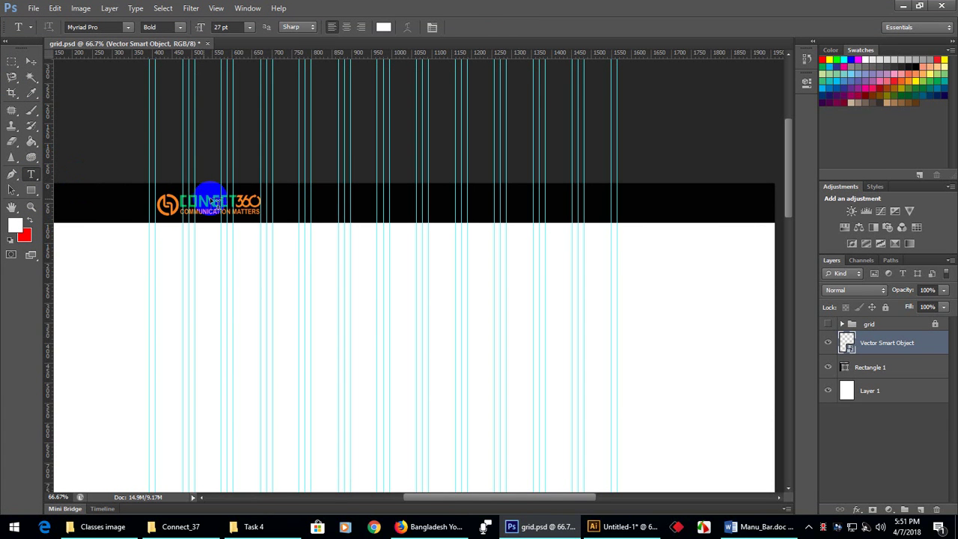
click(317, 204)
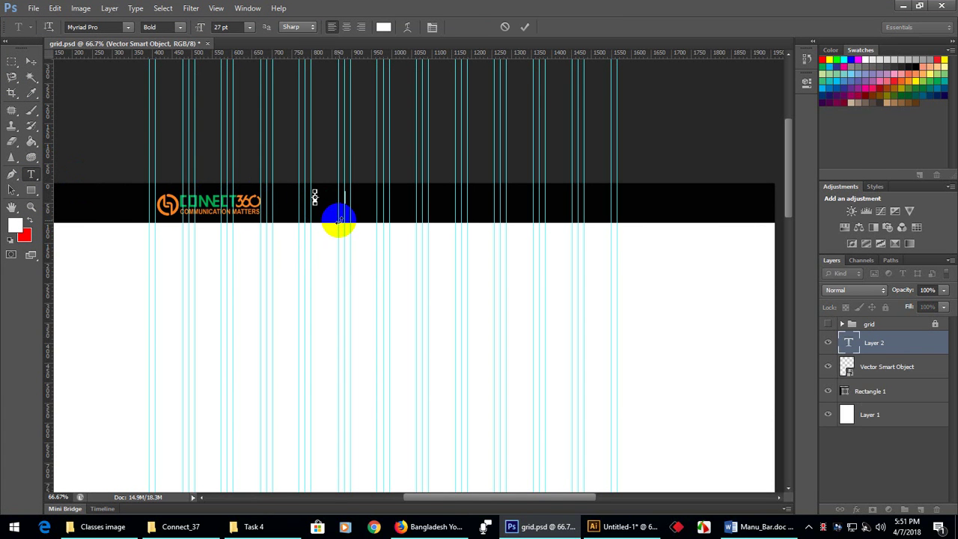
text(About)
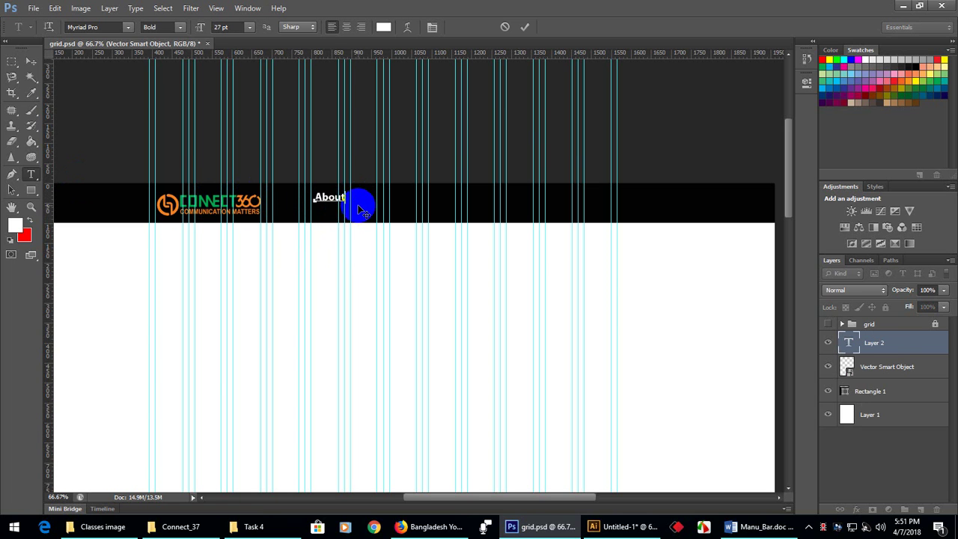
Move the "About" text slightly down and left to line up vertically with the logo and start at a grid column guide
drag(346, 199, 308, 198)
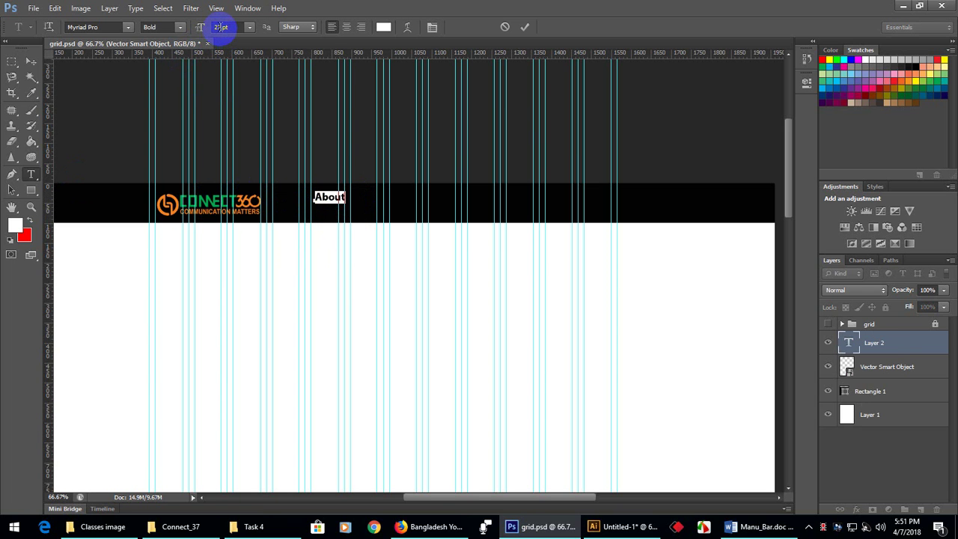
click(31, 60)
click(334, 206)
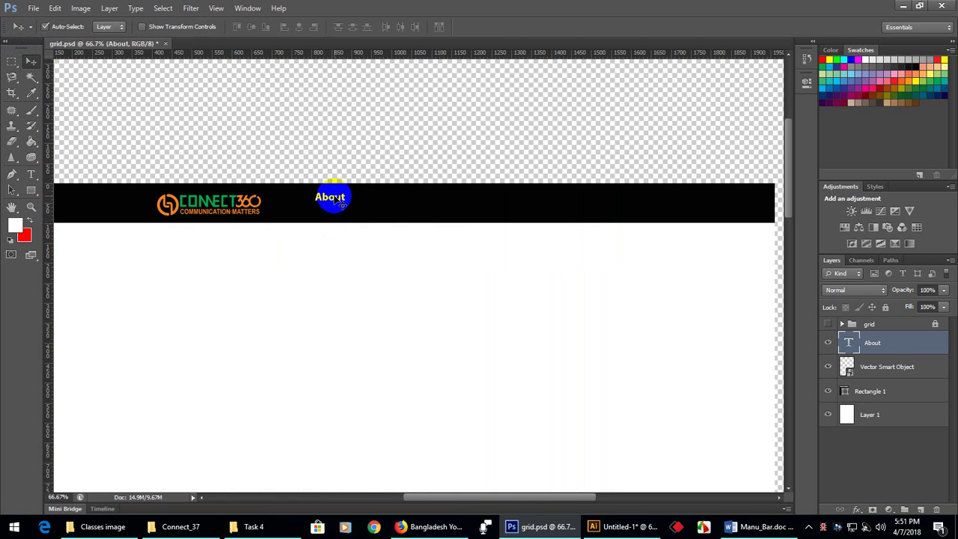
drag(334, 200, 330, 205)
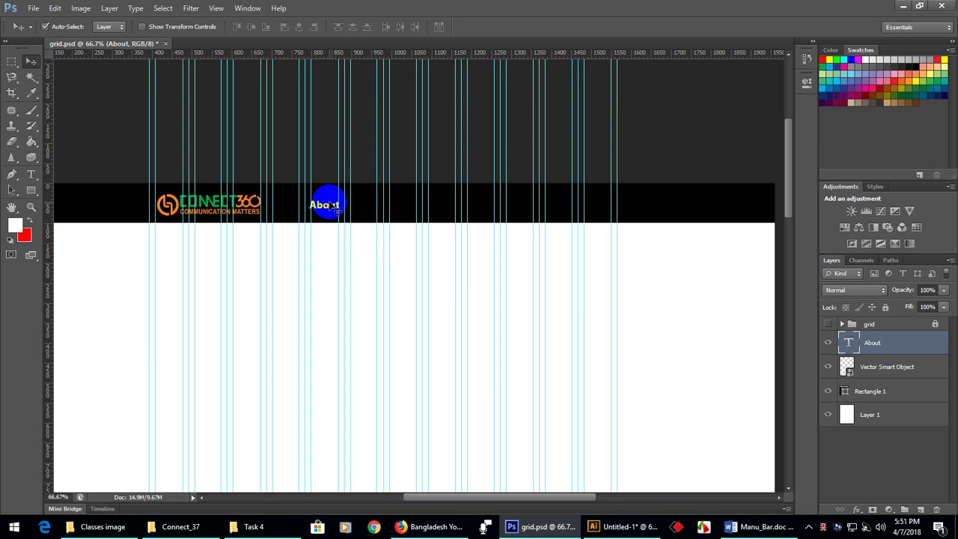
Switch to Firefox and check how the About Us menu item and its dropdown look on bylc.org
click(383, 527)
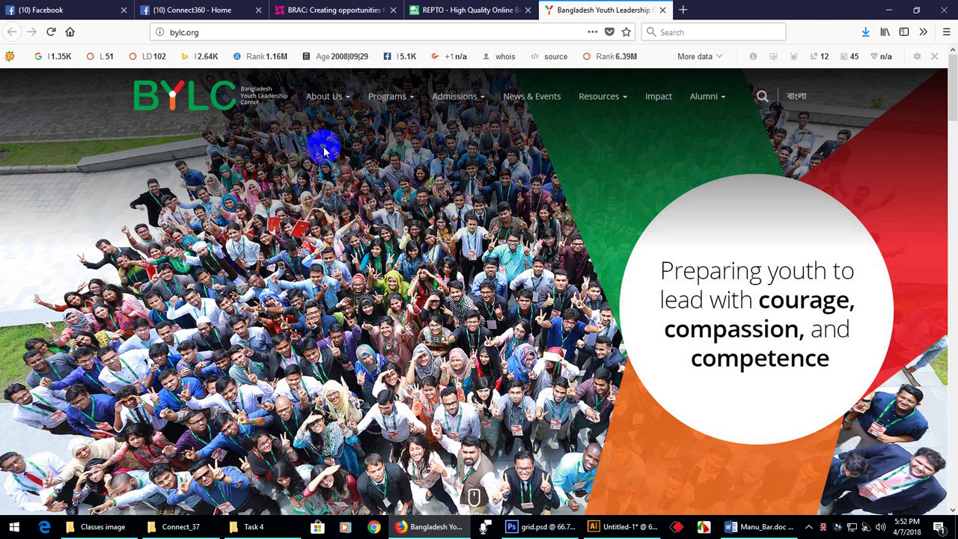
click(349, 101)
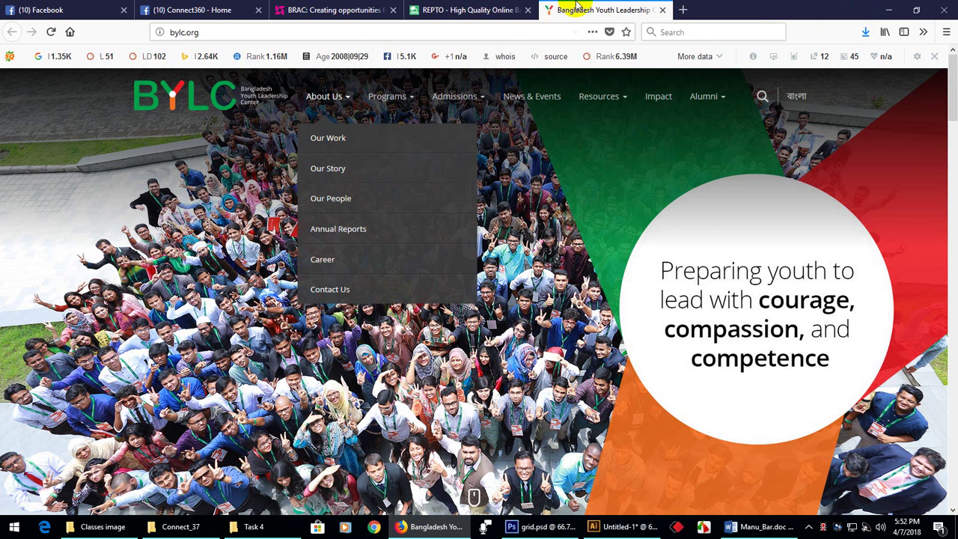
click(887, 10)
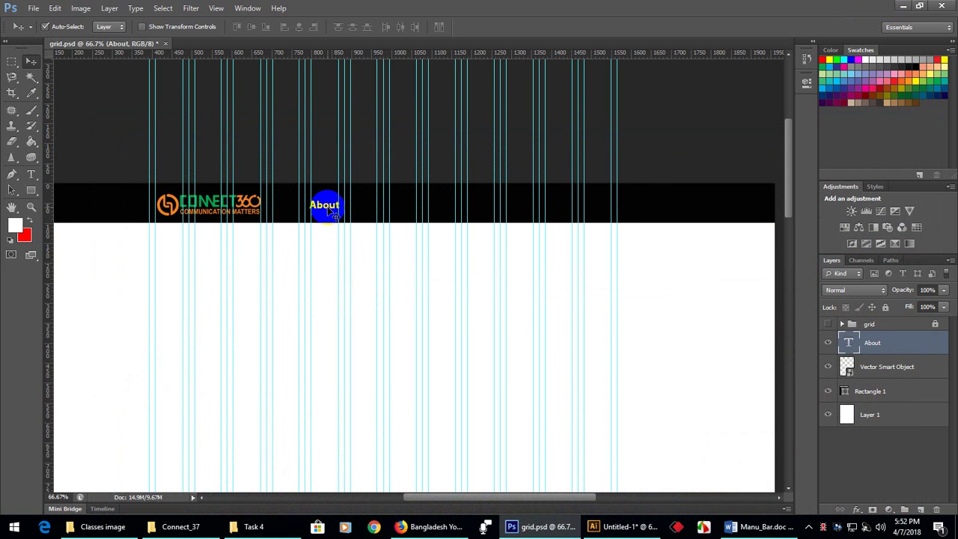
Change the "About" menu text in Photoshop to read "About Us"
double_click(859, 345)
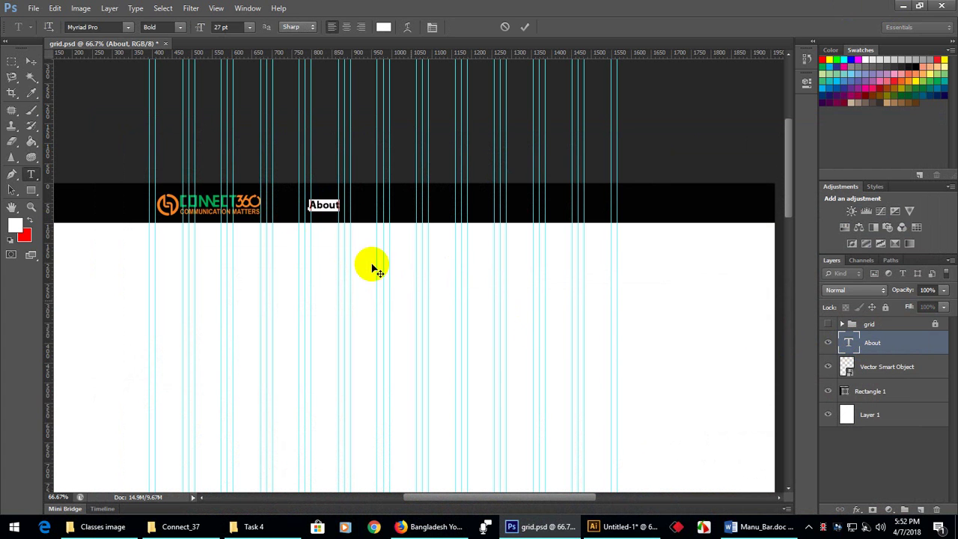
click(342, 204)
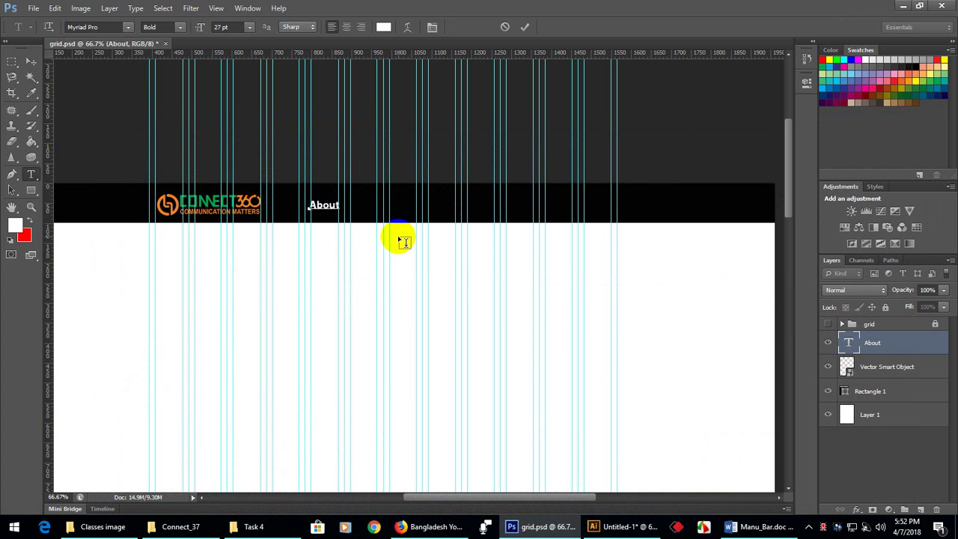
click(31, 60)
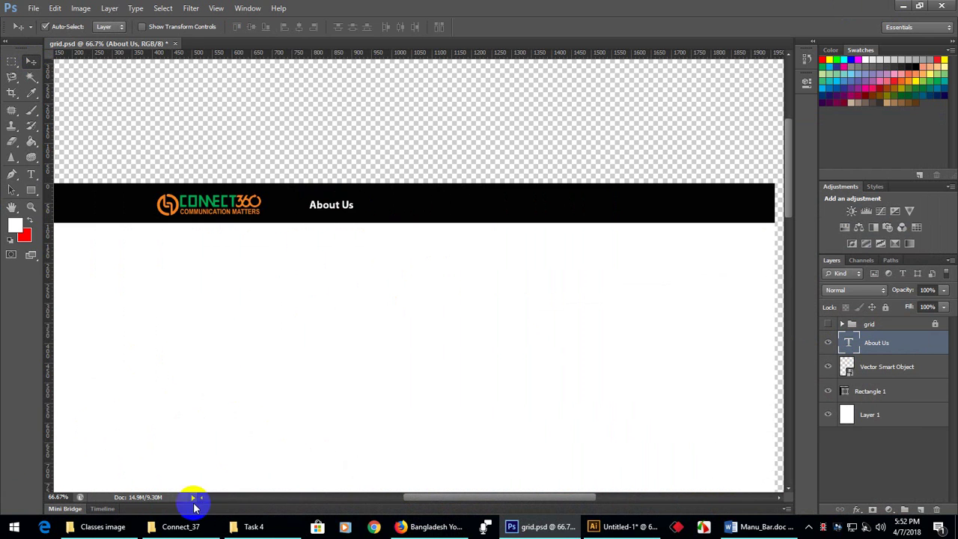
Switch to Illustrator and draw a downward-pointing triangle about 0.25 in wide and 0.18 in high with a black stroke and no fill
click(608, 526)
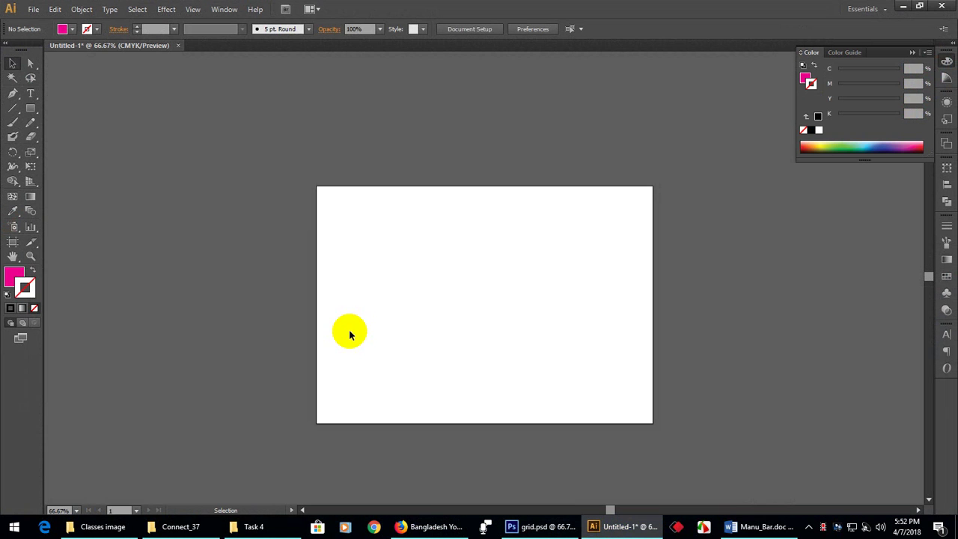
click(13, 93)
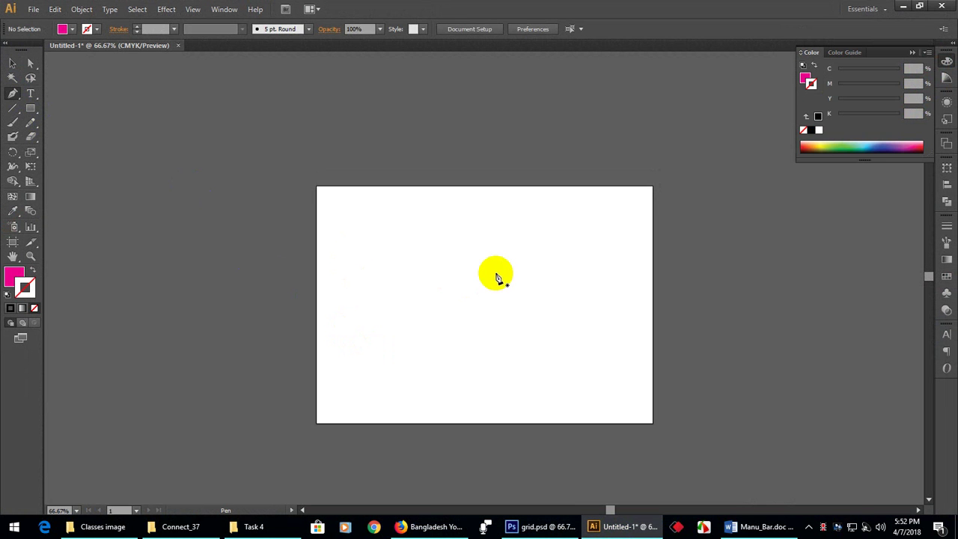
key(ctrl+plus)
key(ctrl+plus)
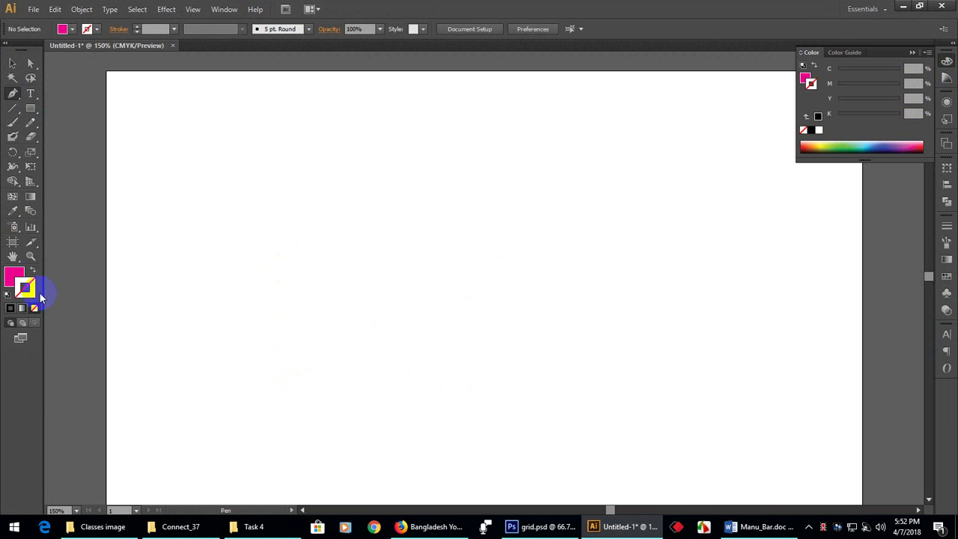
click(34, 274)
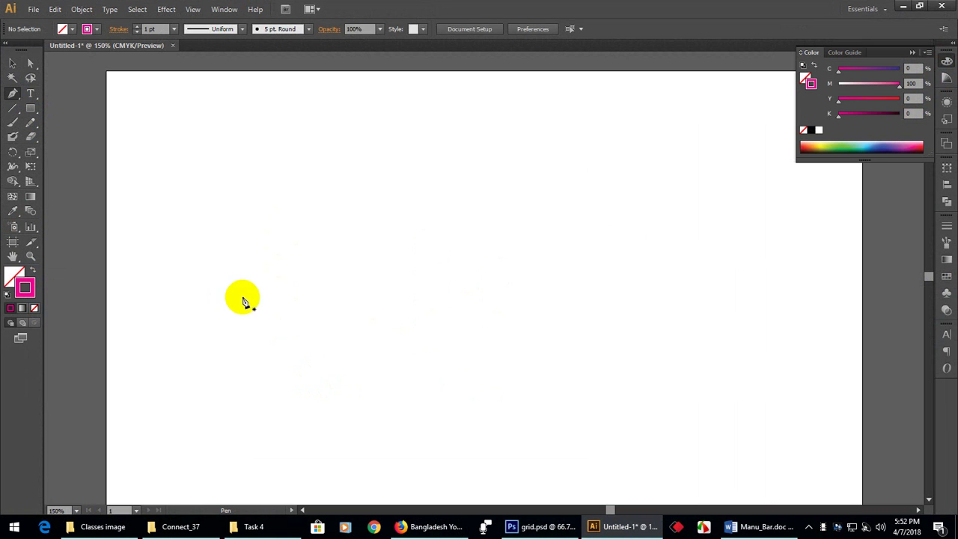
click(812, 131)
click(402, 248)
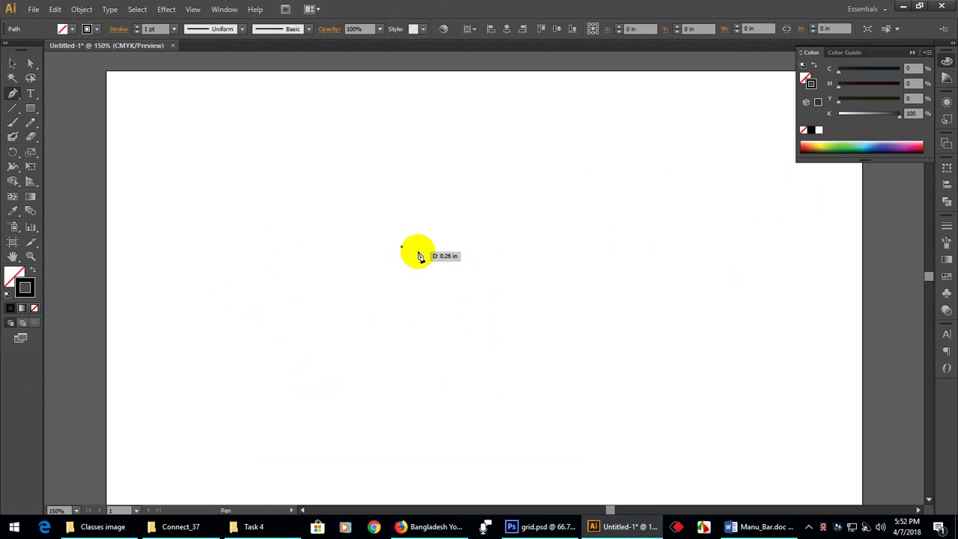
click(419, 251)
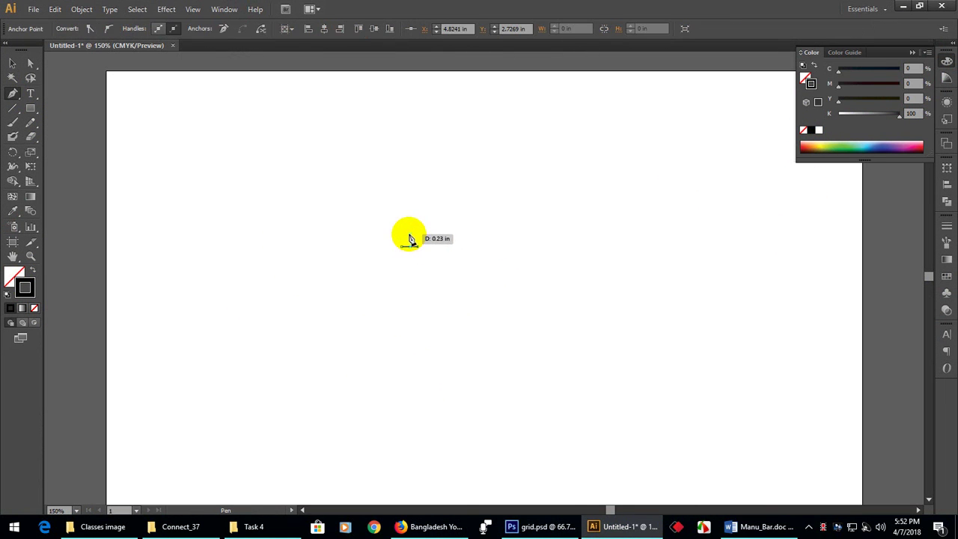
click(428, 528)
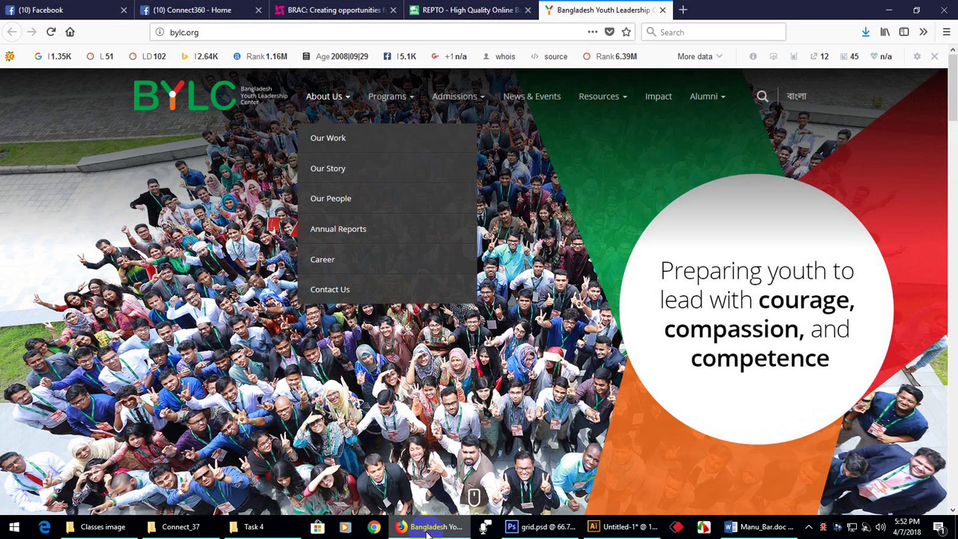
click(426, 533)
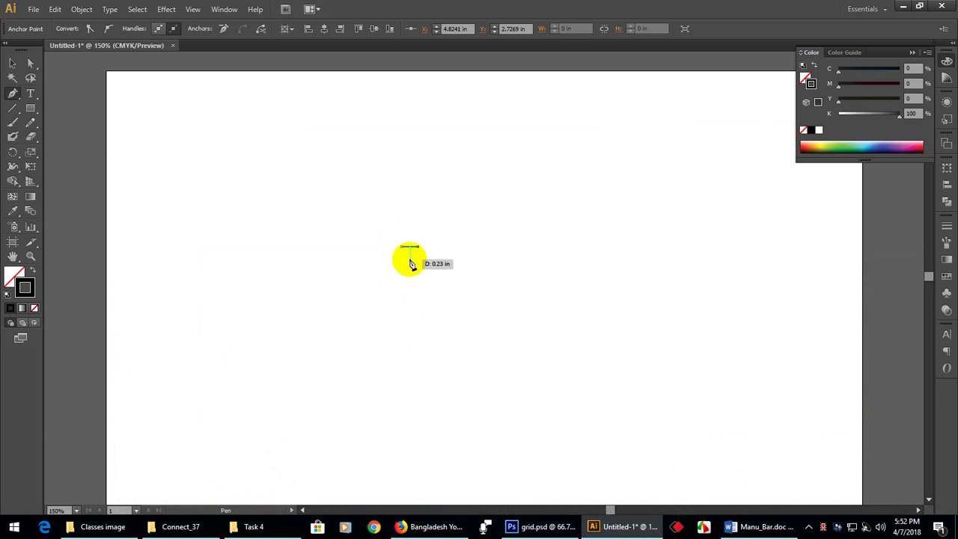
click(409, 258)
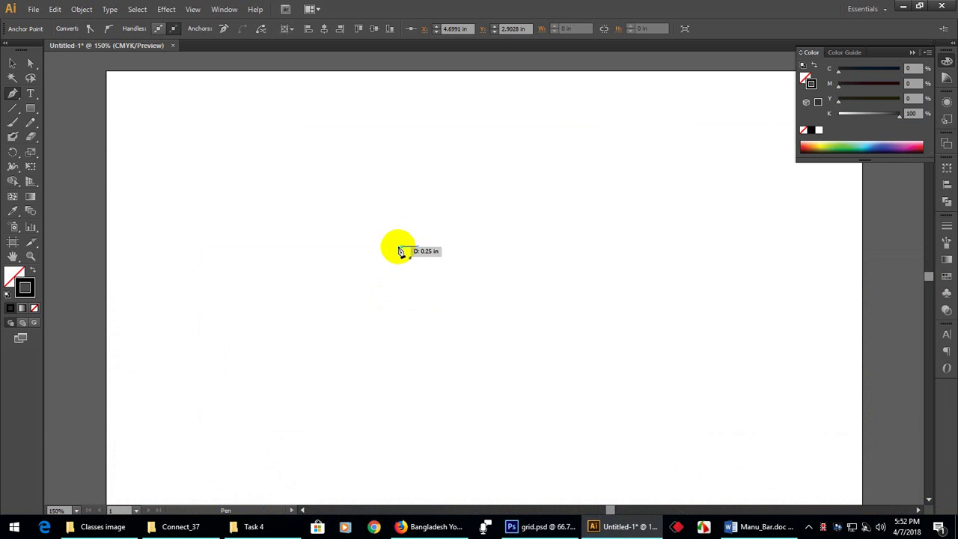
click(402, 247)
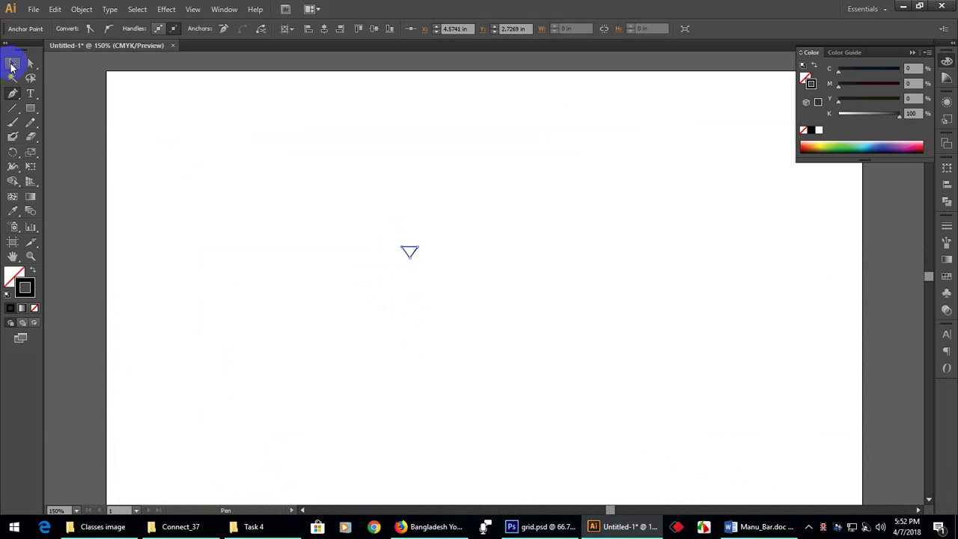
Give the triangle a white fill with no stroke and copy it
click(12, 63)
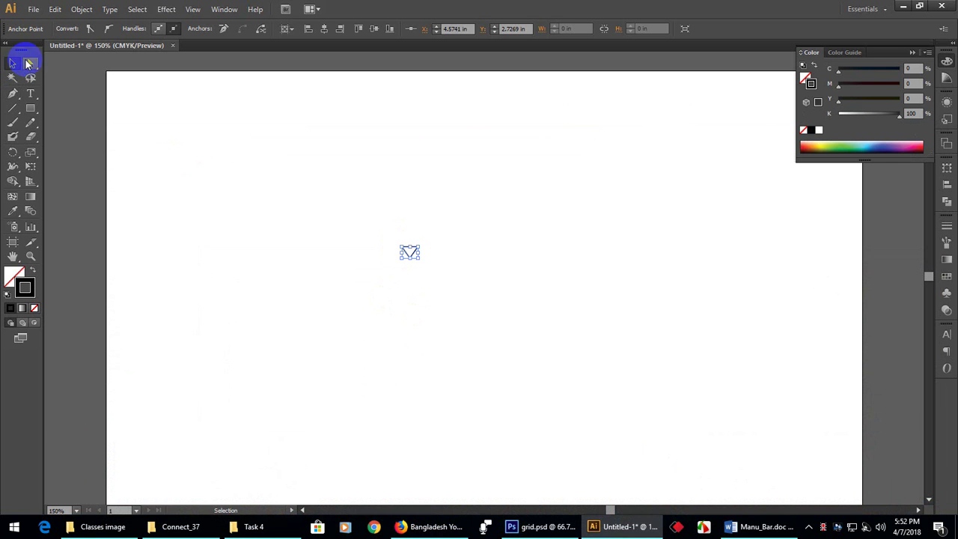
click(32, 268)
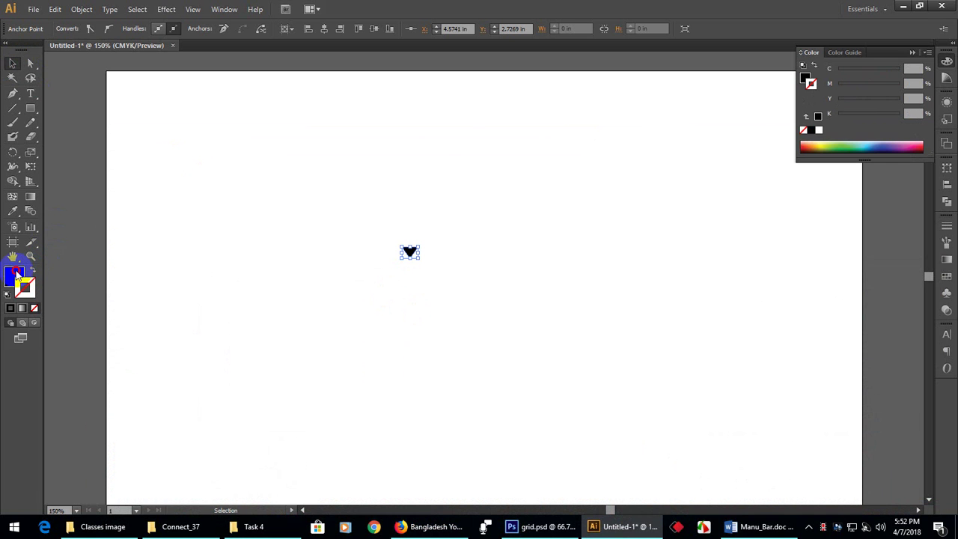
click(817, 129)
drag(476, 231, 408, 277)
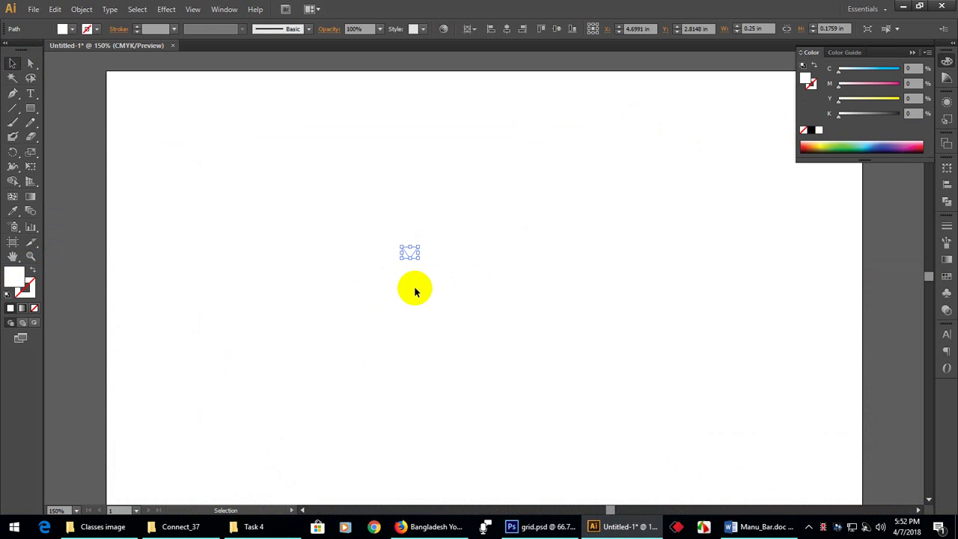
key(a)
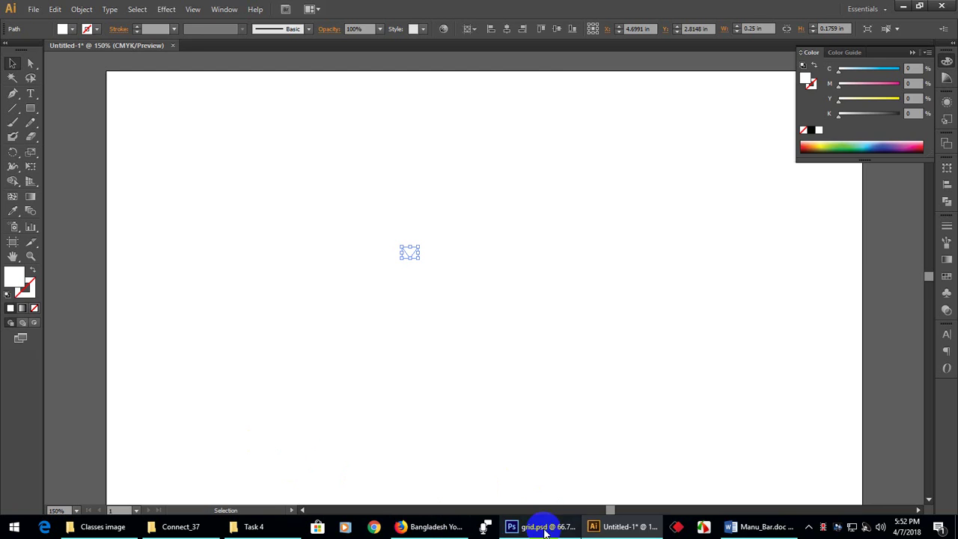
Switch to Photoshop and paste the white triangle into grid.psd as a placed smart object
click(539, 526)
key(ctrl+v)
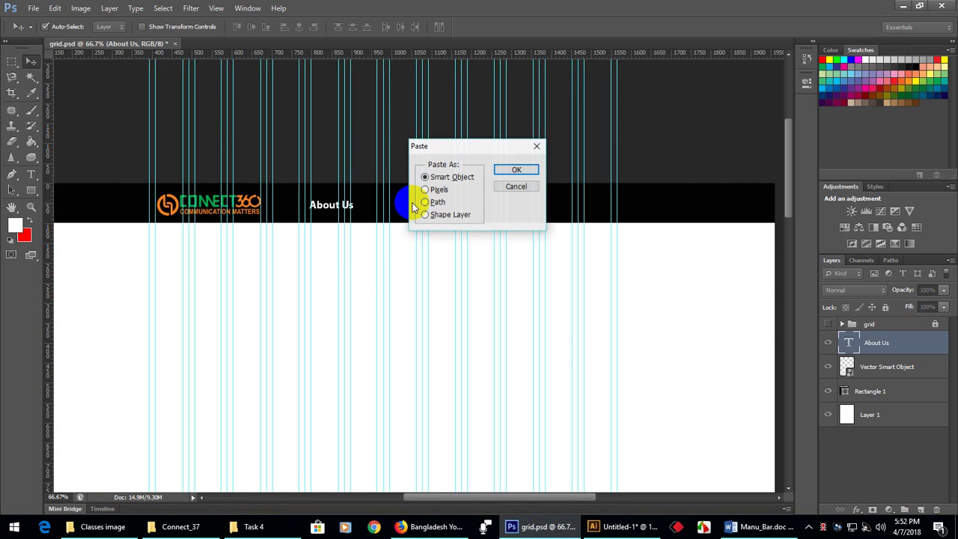
click(516, 172)
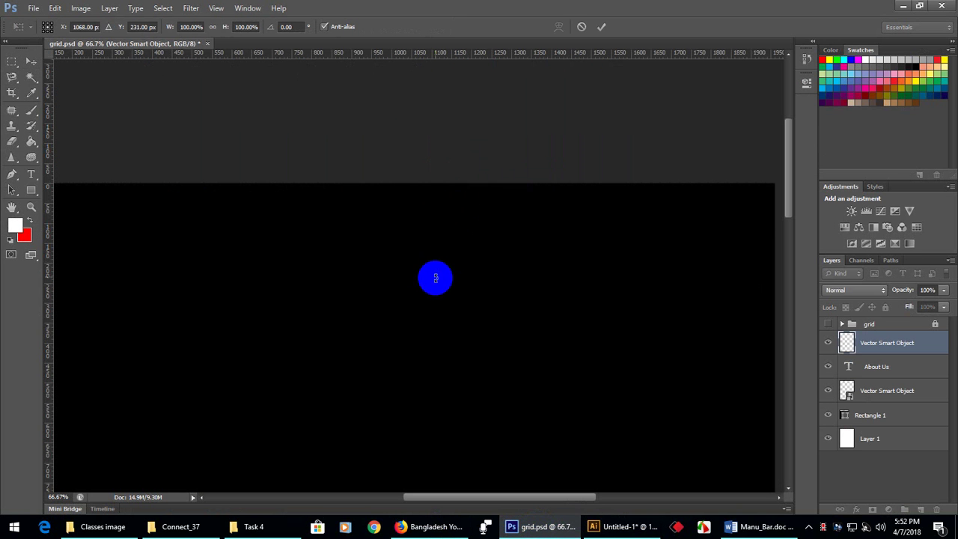
click(36, 61)
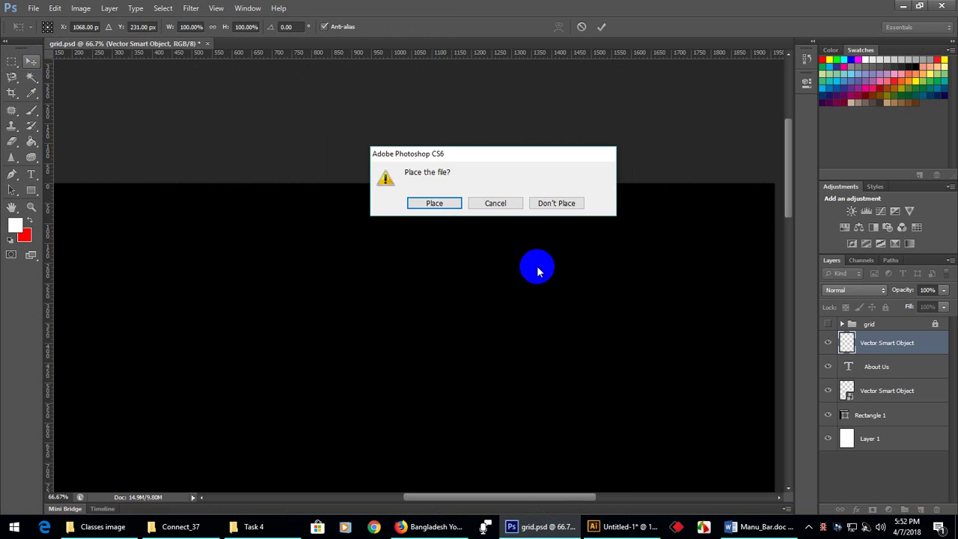
click(429, 203)
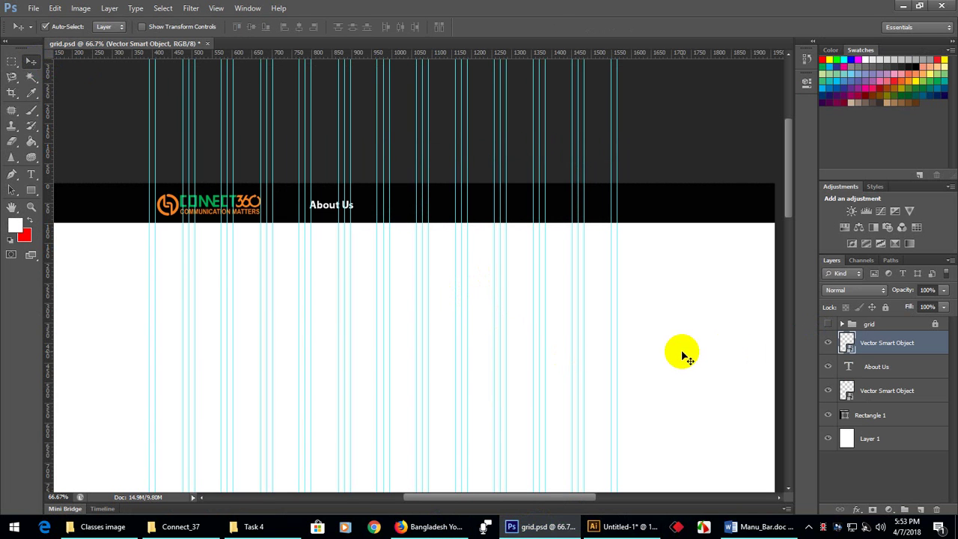
Move the white triangle onto the header bar just after the "About Us" text as its dropdown arrow
key(ctrl+t)
drag(418, 277, 359, 208)
key(Return)
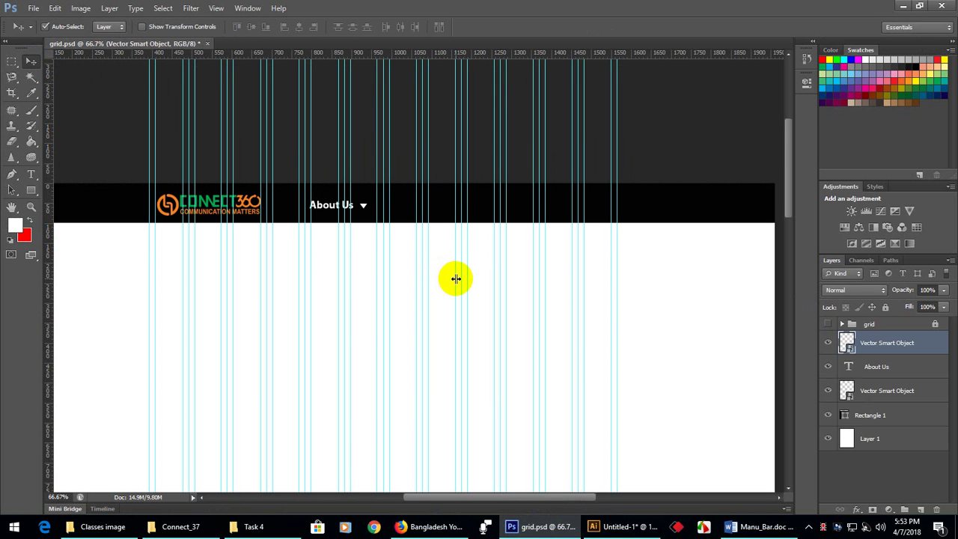
Move the white dropdown arrow closer to the end of the "About Us" text in the header bar
key(ctrl+plus)
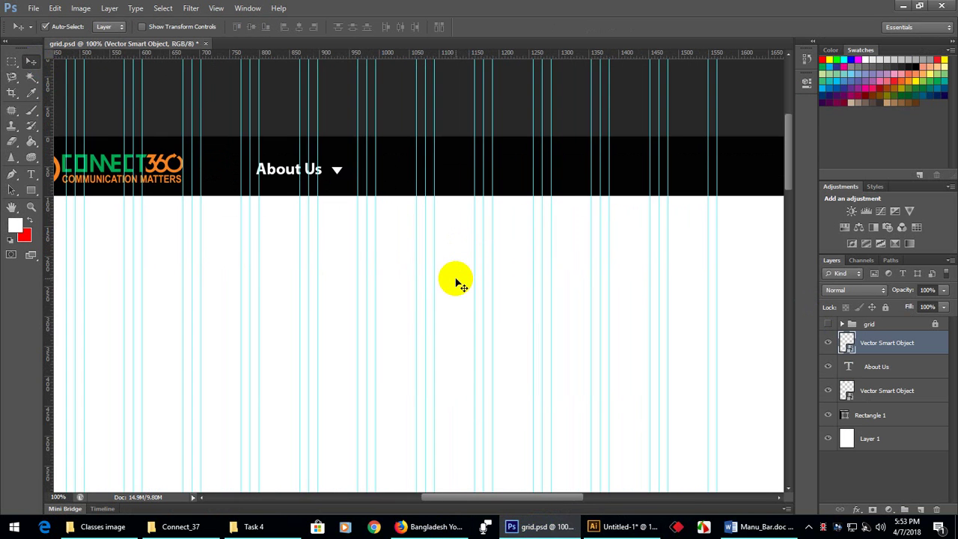
drag(376, 175, 338, 170)
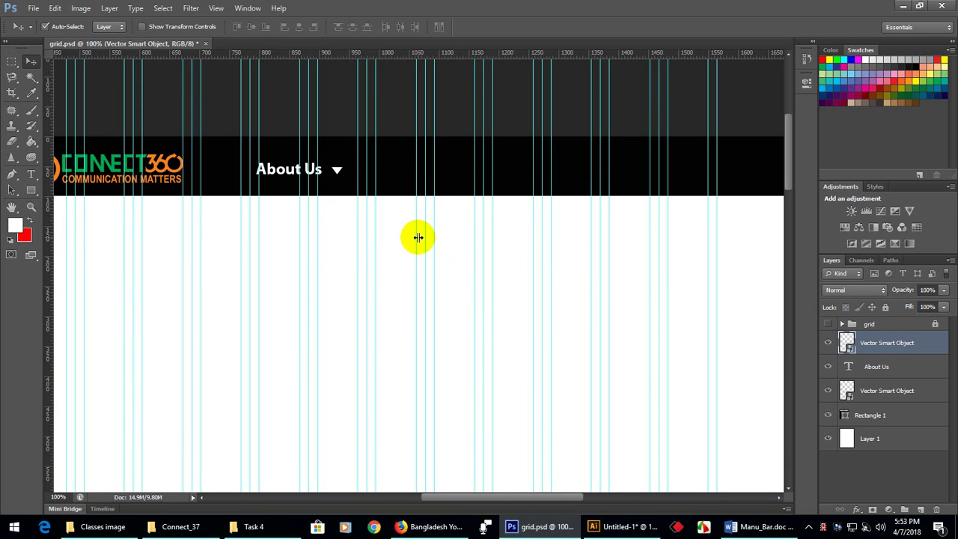
key(ctrl+z)
key(ctrl+z)
key(ctrl+z)
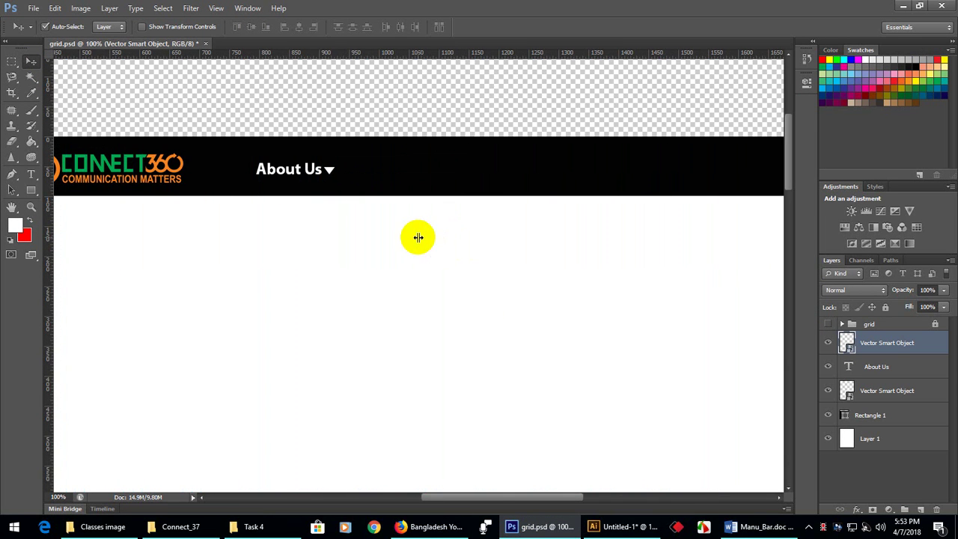
key(ctrl+z)
drag(320, 171, 342, 198)
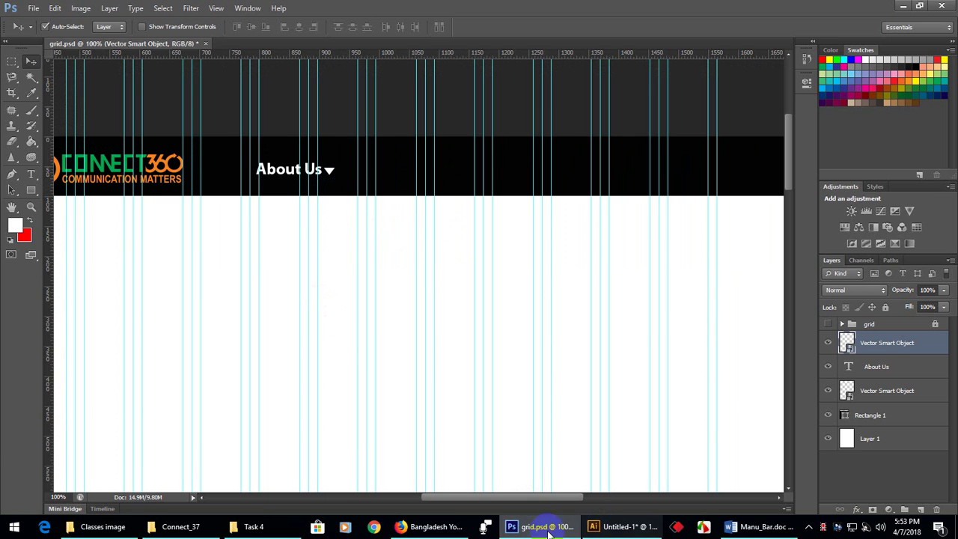
Check the menu arrow on the bylc.org page and scale the header's dropdown arrow to about 61% width and 54% height
click(413, 530)
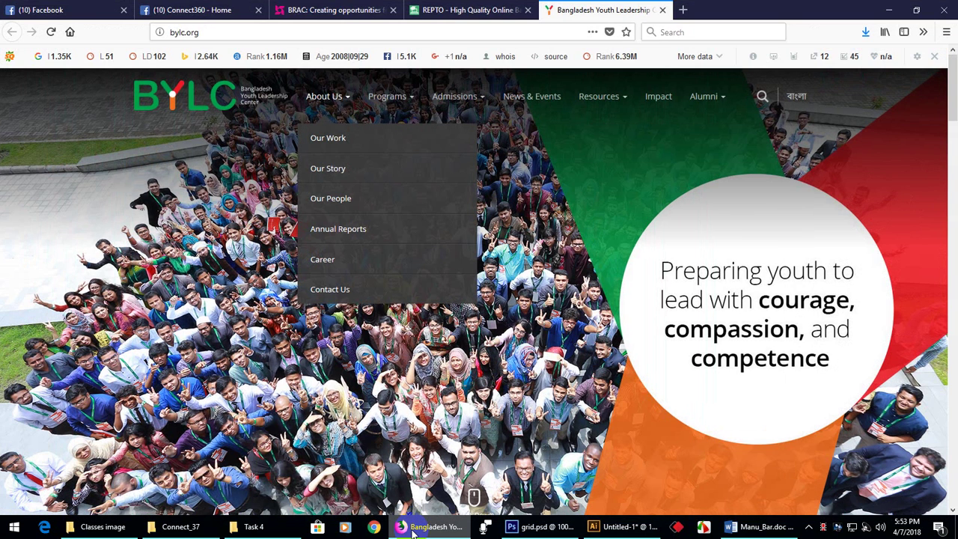
click(413, 530)
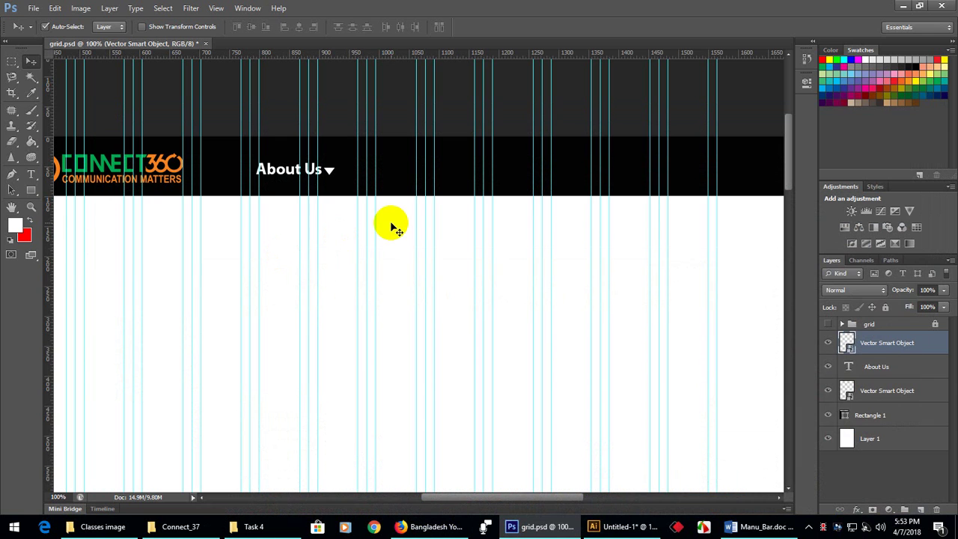
key(ctrl+t)
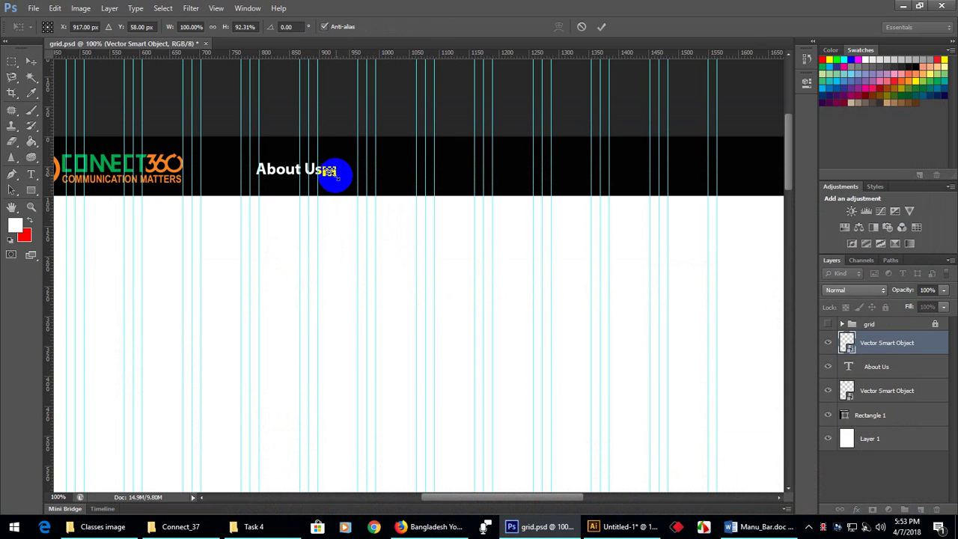
drag(335, 174, 333, 170)
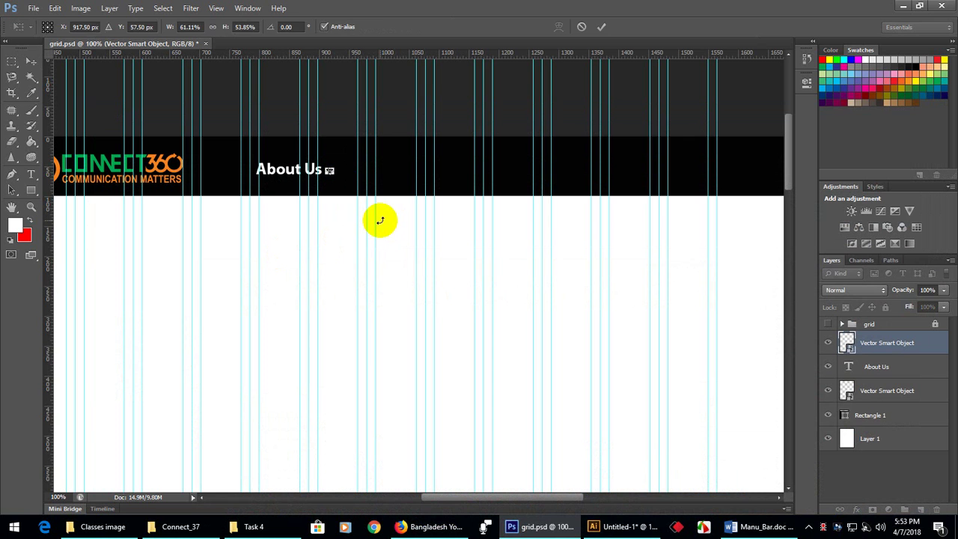
key(Return)
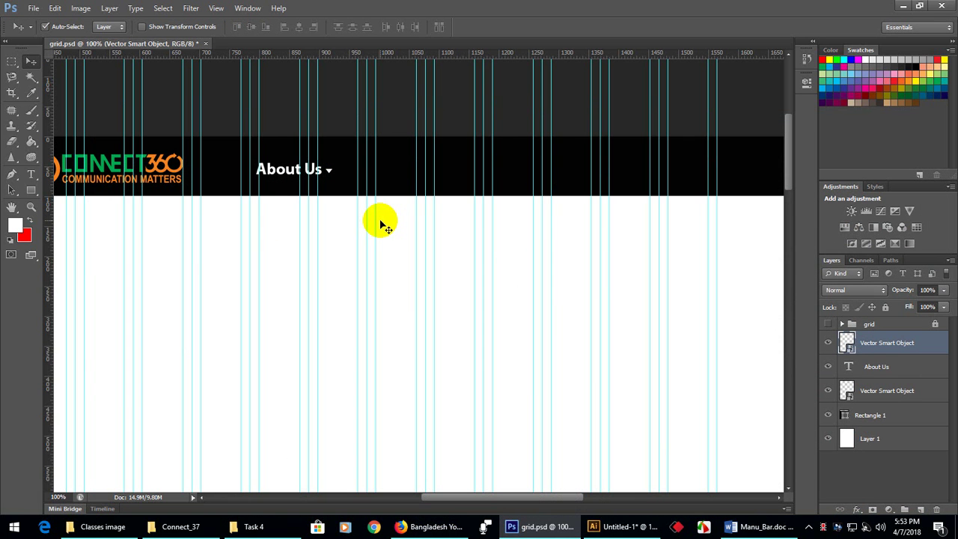
drag(408, 211, 421, 210)
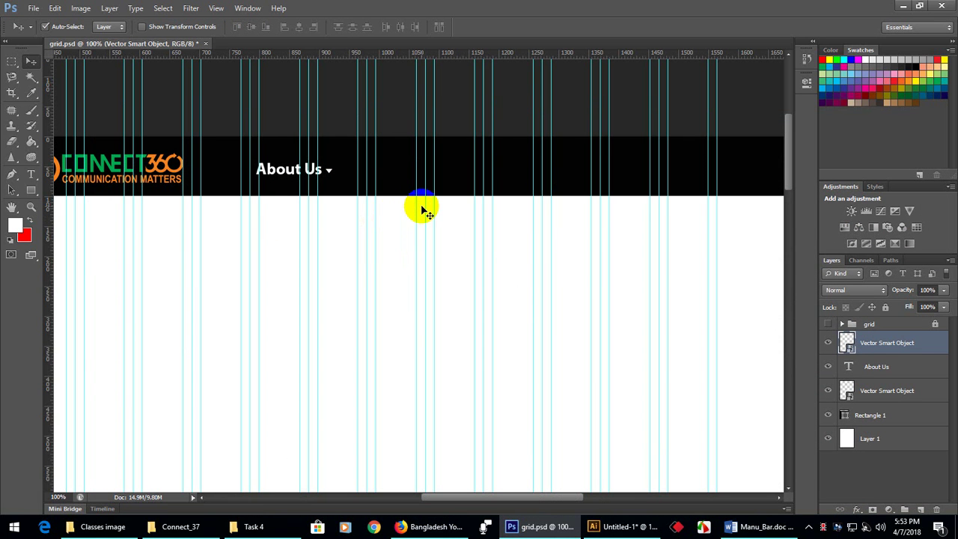
key(ctrl+minus)
key(ctrl+semicolon)
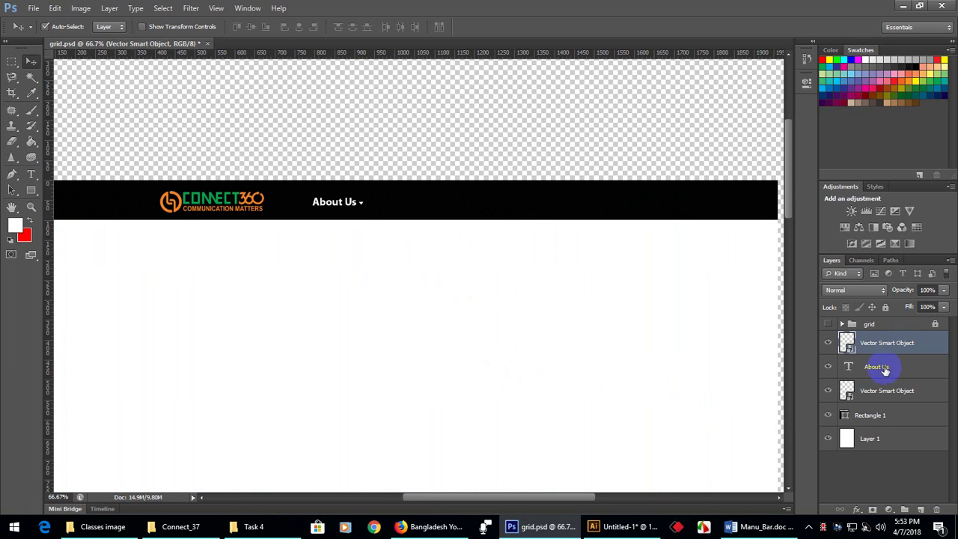
Identify the arrow's smart object layer by toggling its visibility and rename it "Dropdown icon"
click(909, 366)
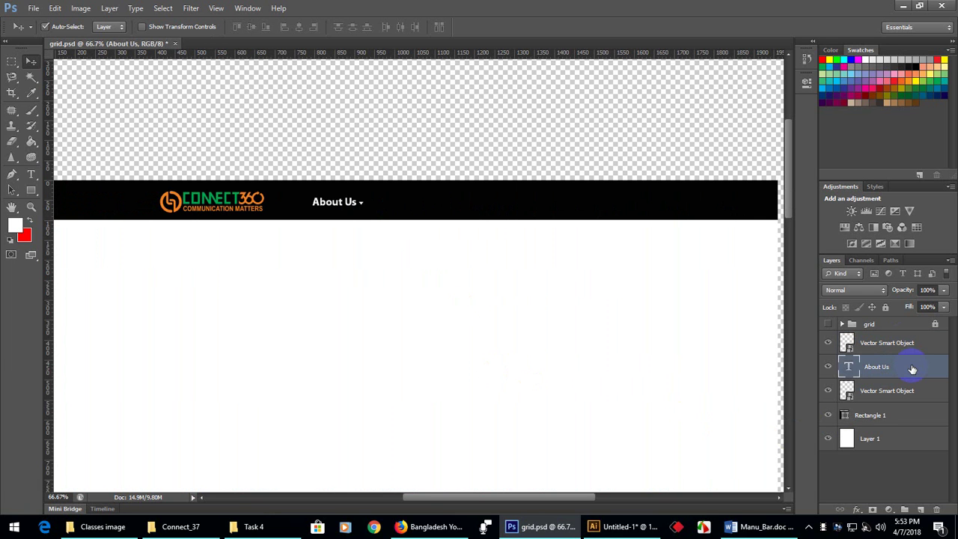
click(827, 345)
click(827, 345)
click(827, 345)
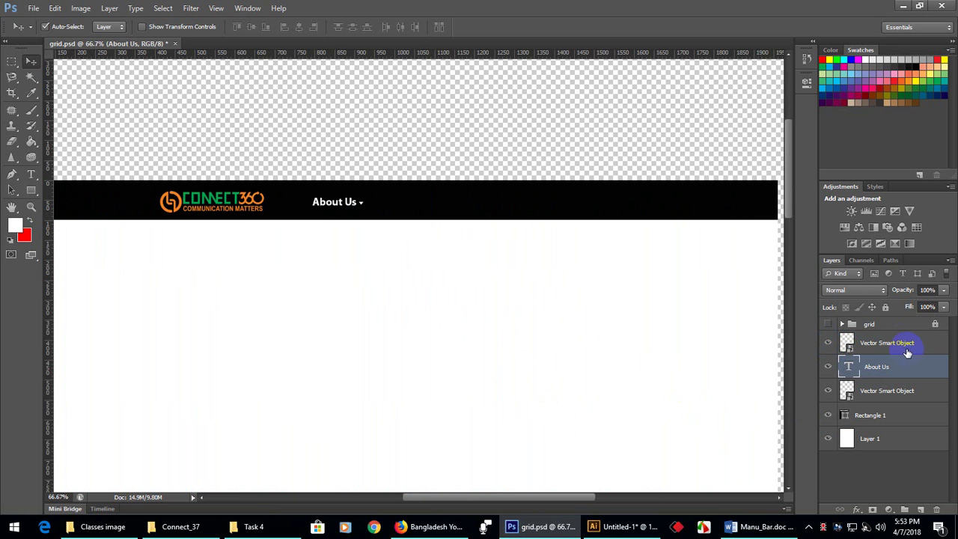
double_click(887, 343)
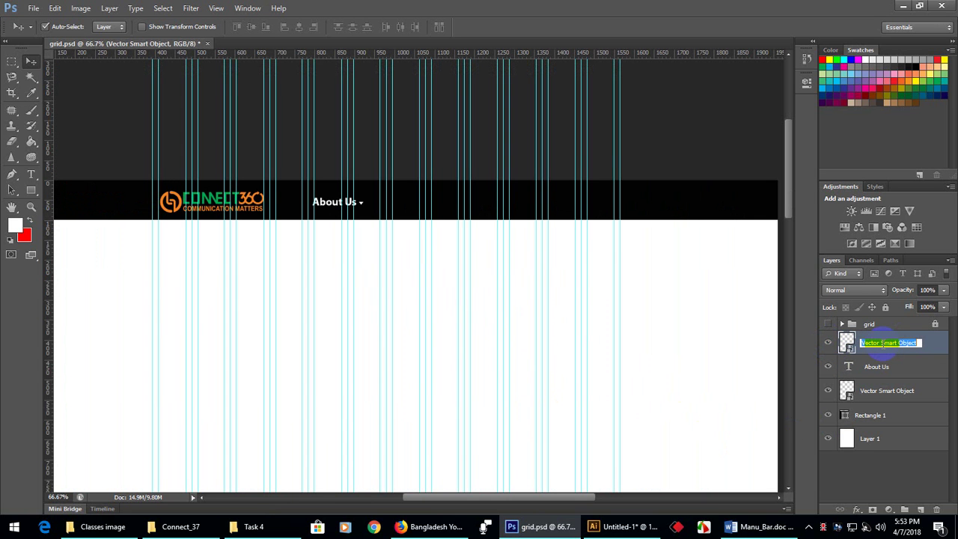
text(Dropdown icon)
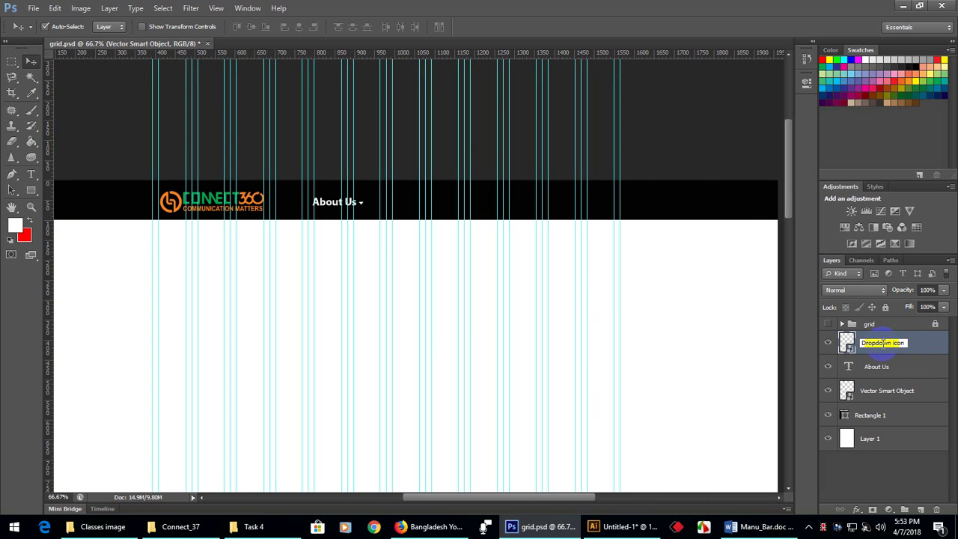
click(928, 349)
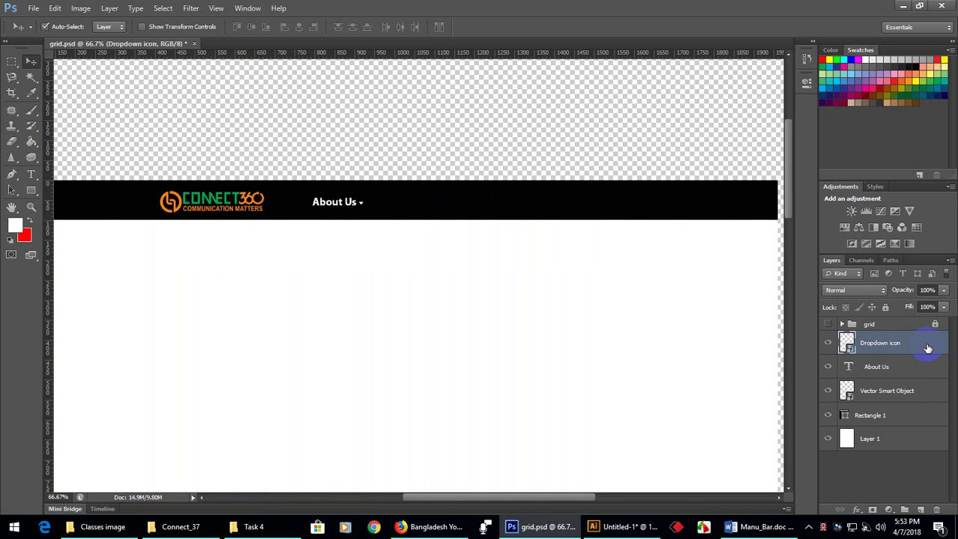
Rename the Connect360 logo's smart object layer "Logo"
click(879, 392)
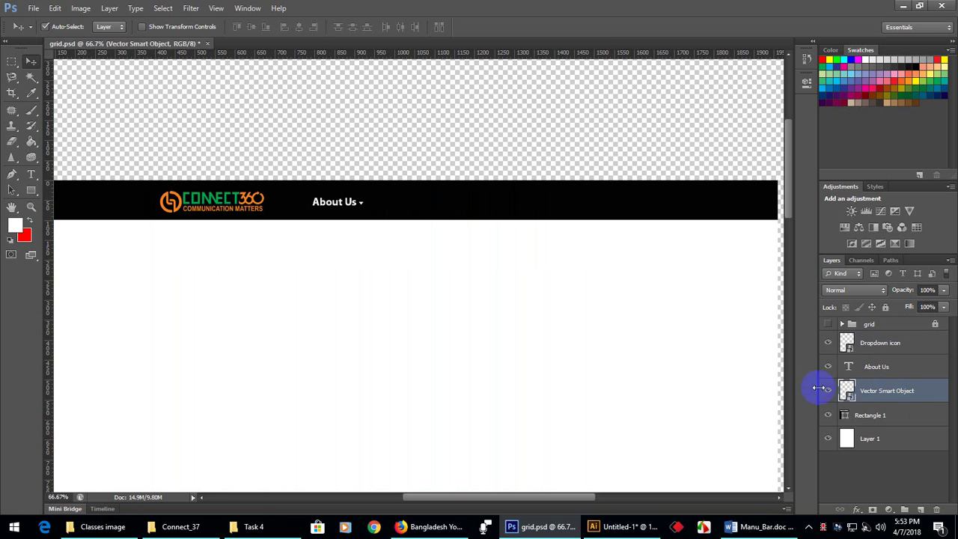
click(829, 390)
click(829, 390)
double_click(891, 390)
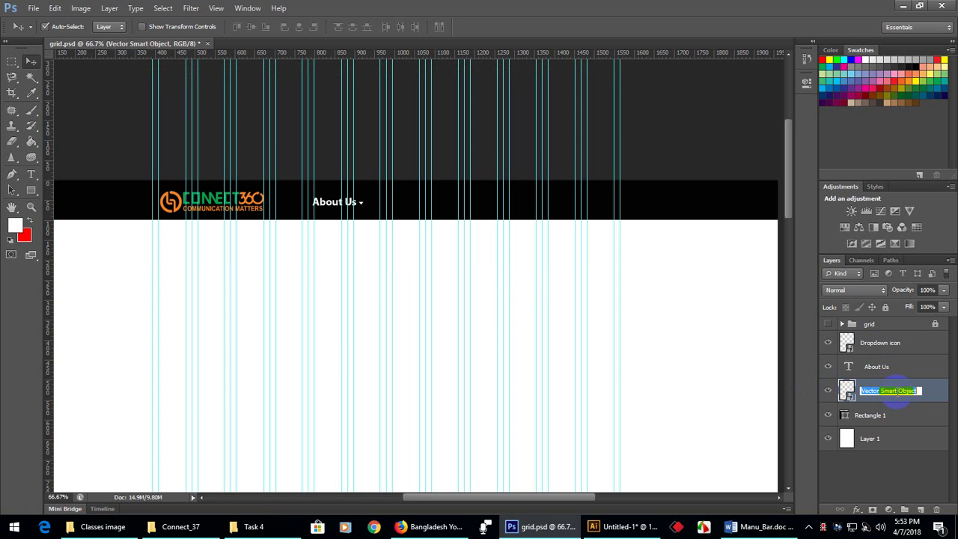
text(Logo)
click(920, 393)
Reorder the layers so Logo sits directly below the grid group and Dropdown icon sits beneath About Us
drag(910, 392, 906, 339)
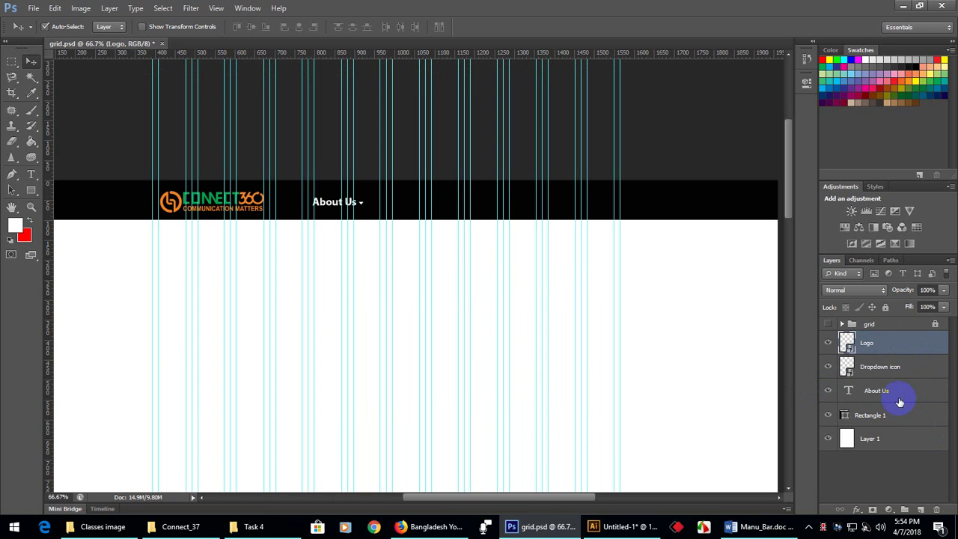
click(901, 391)
click(912, 369)
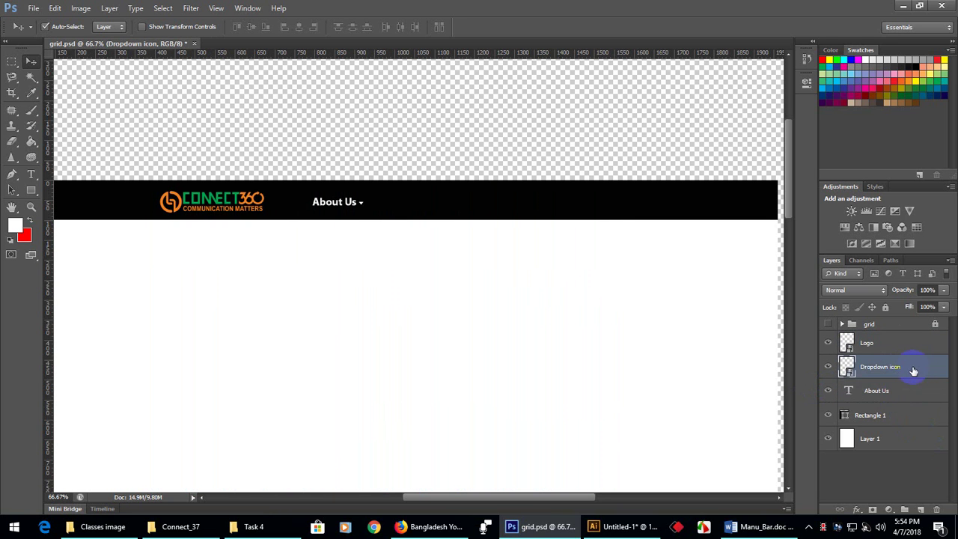
drag(913, 370, 914, 401)
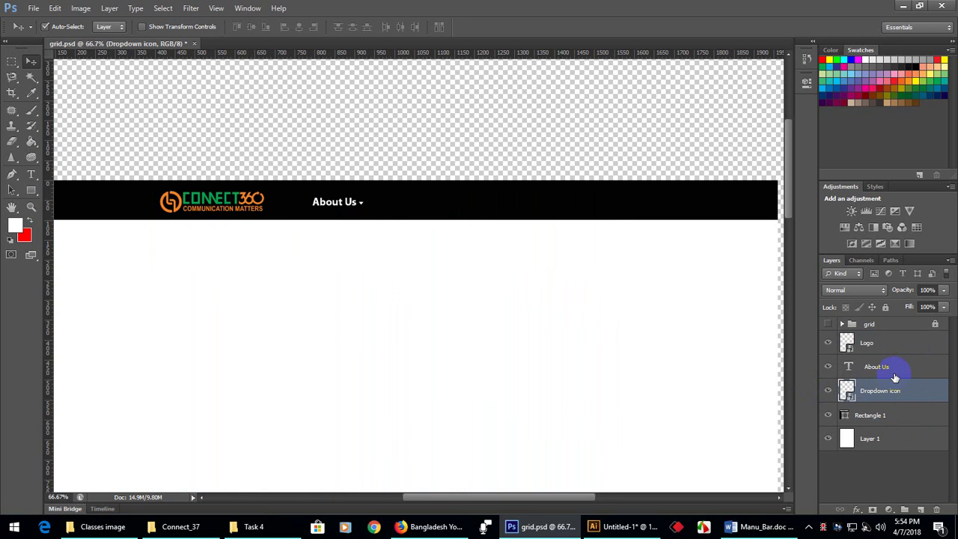
click(894, 370)
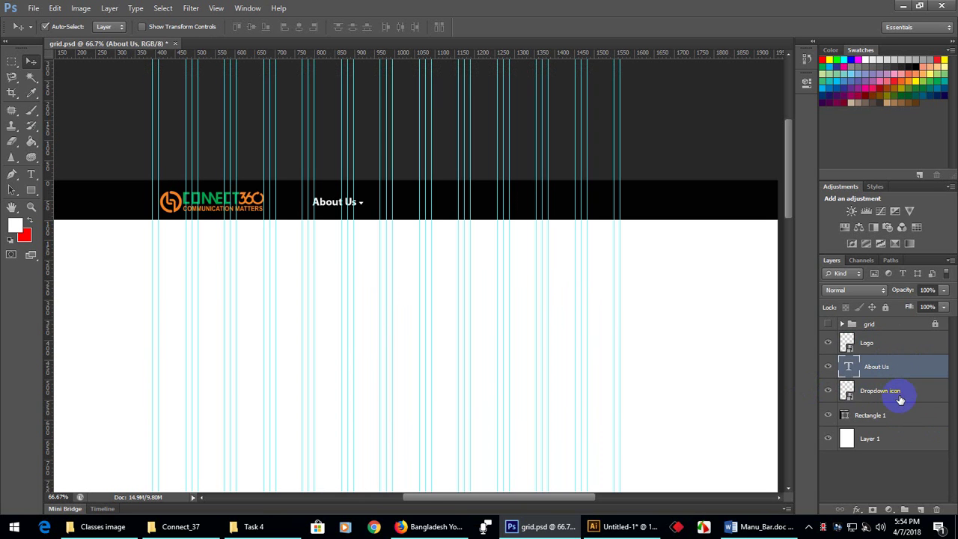
click(900, 393)
click(898, 368)
click(903, 390)
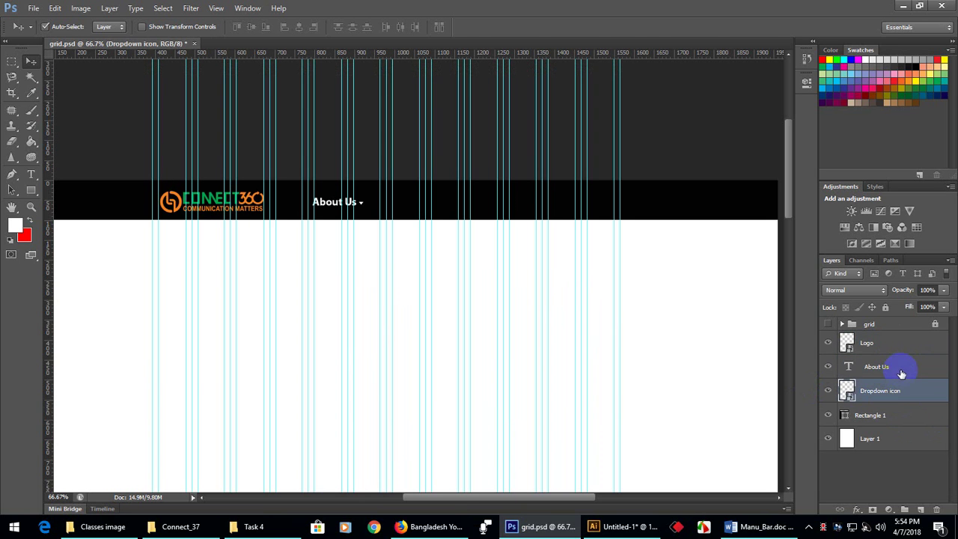
click(898, 371)
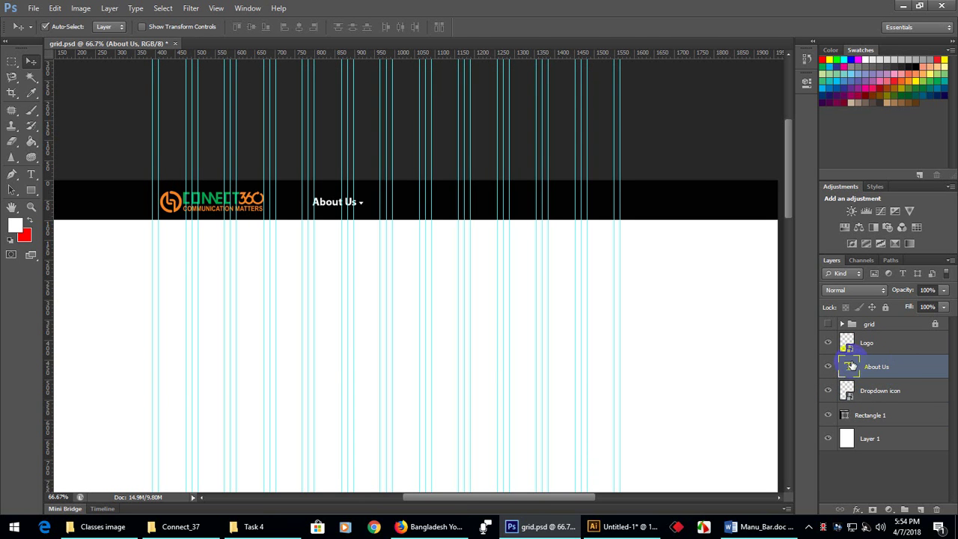
Identify the black header bar's layer, Rectangle 1, by toggling its visibility and rename it "Header BG"
click(901, 416)
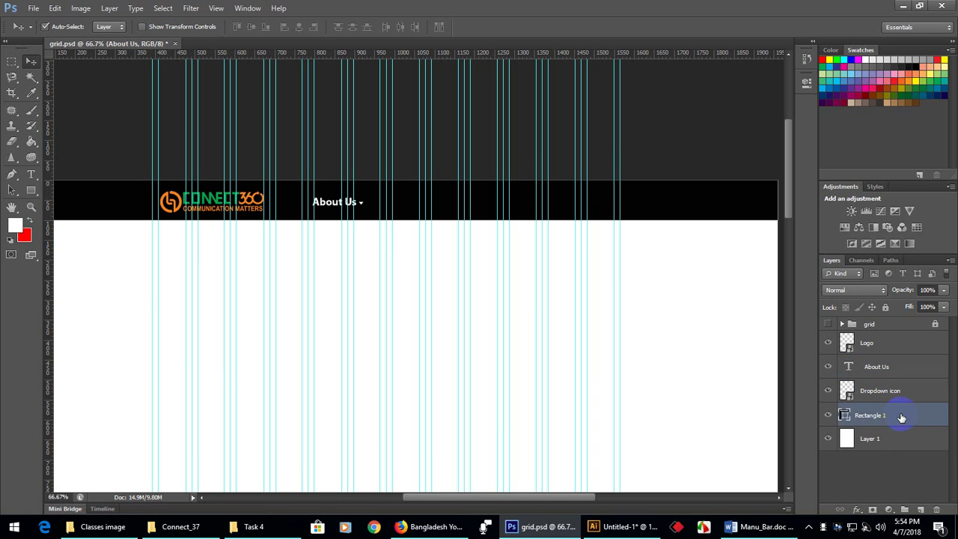
click(828, 415)
click(828, 415)
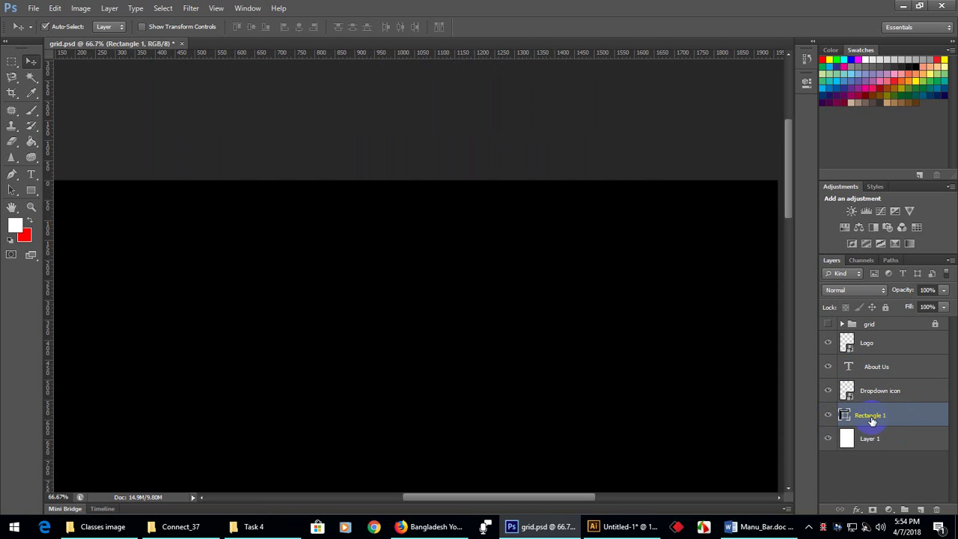
double_click(872, 416)
text(Header BG)
click(913, 421)
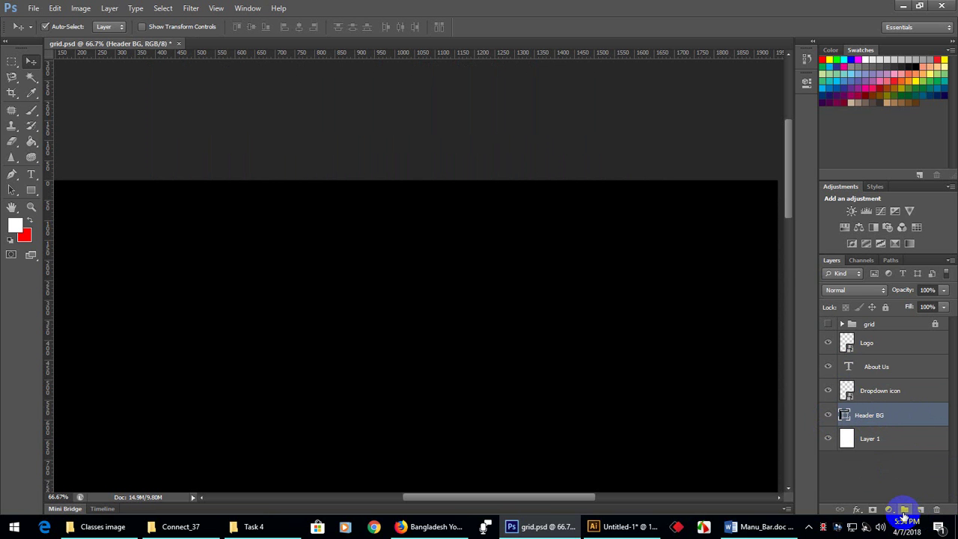
Create a new layer group and place it directly above the Logo layer
click(905, 509)
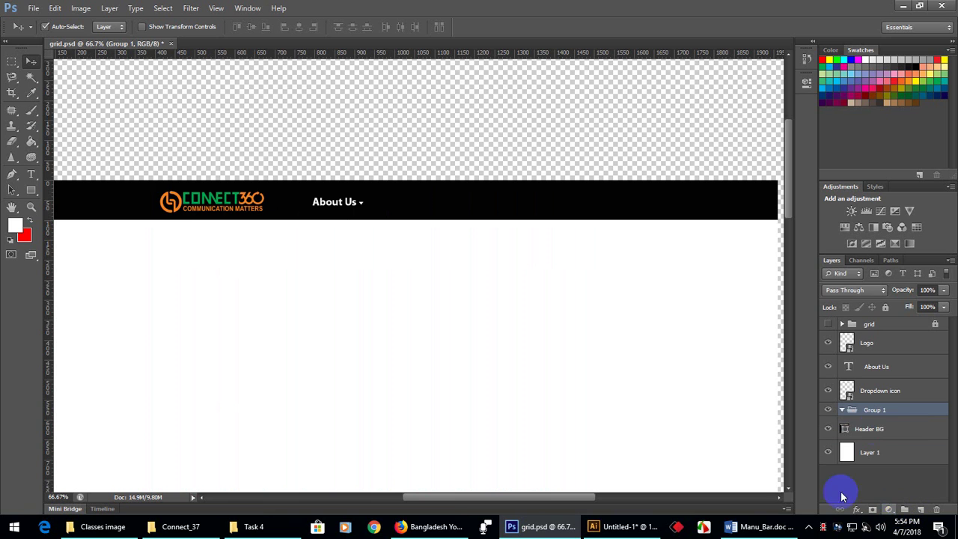
drag(878, 411, 881, 334)
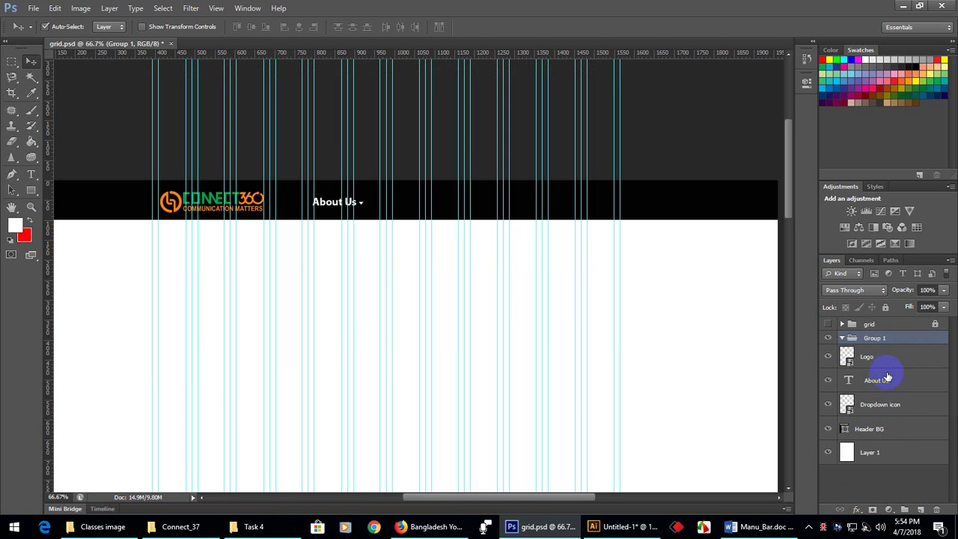
click(889, 358)
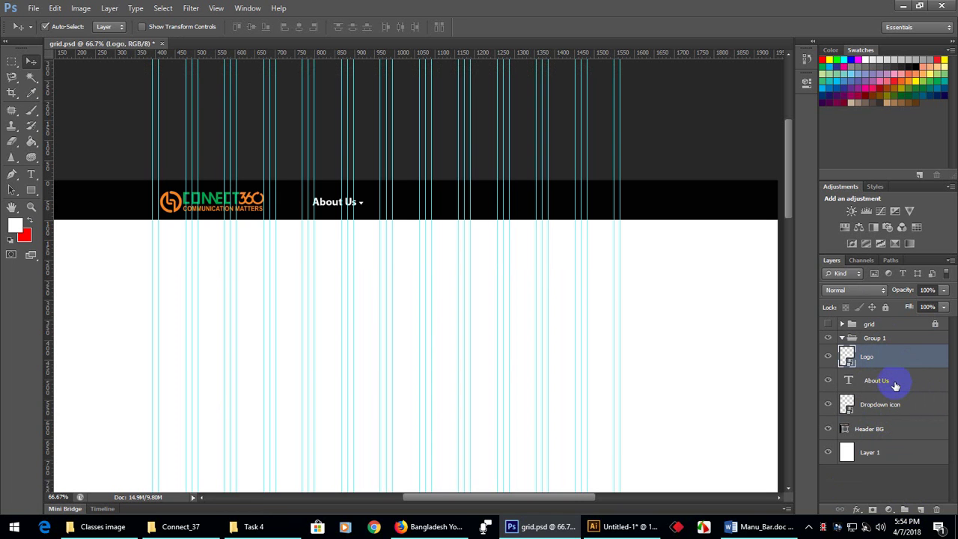
click(890, 383)
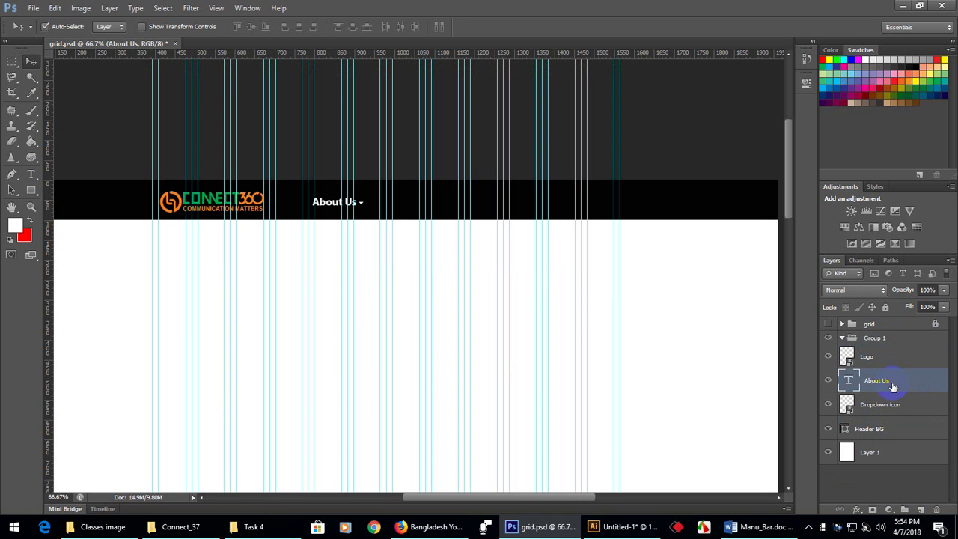
click(888, 431)
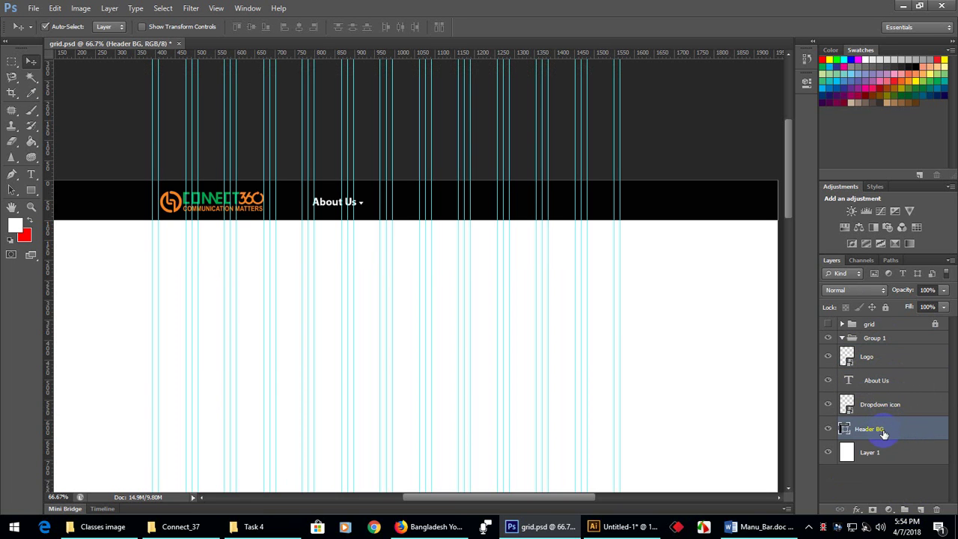
click(884, 381)
click(895, 338)
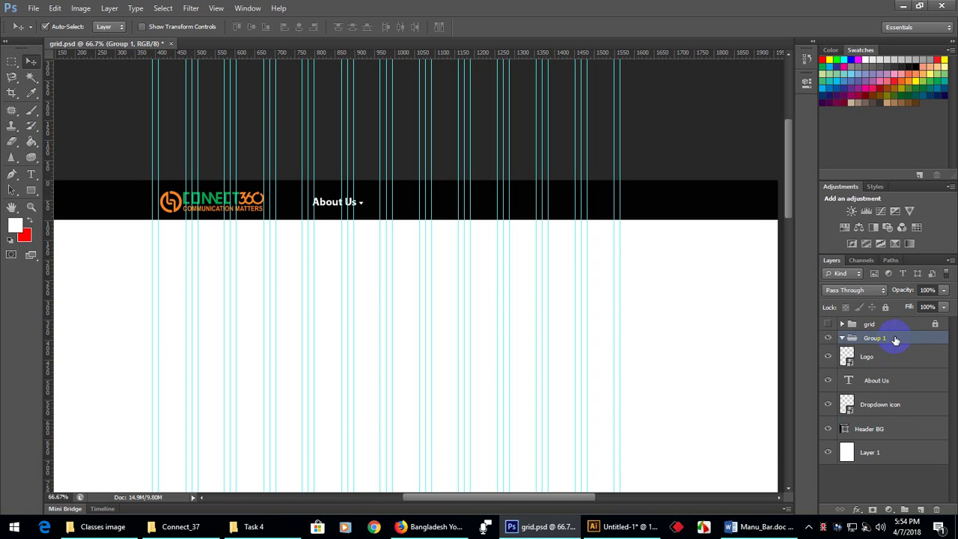
click(884, 430)
click(922, 404)
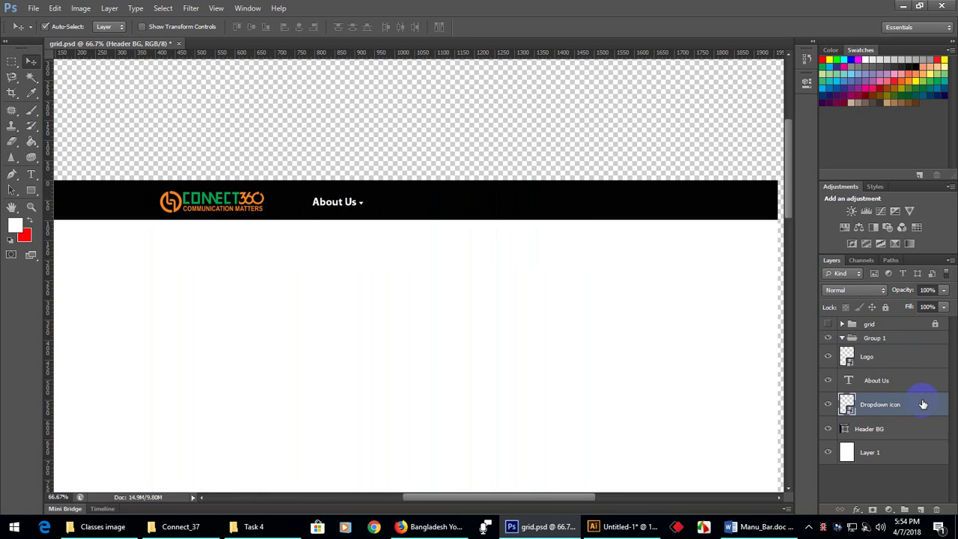
click(896, 378)
click(897, 430)
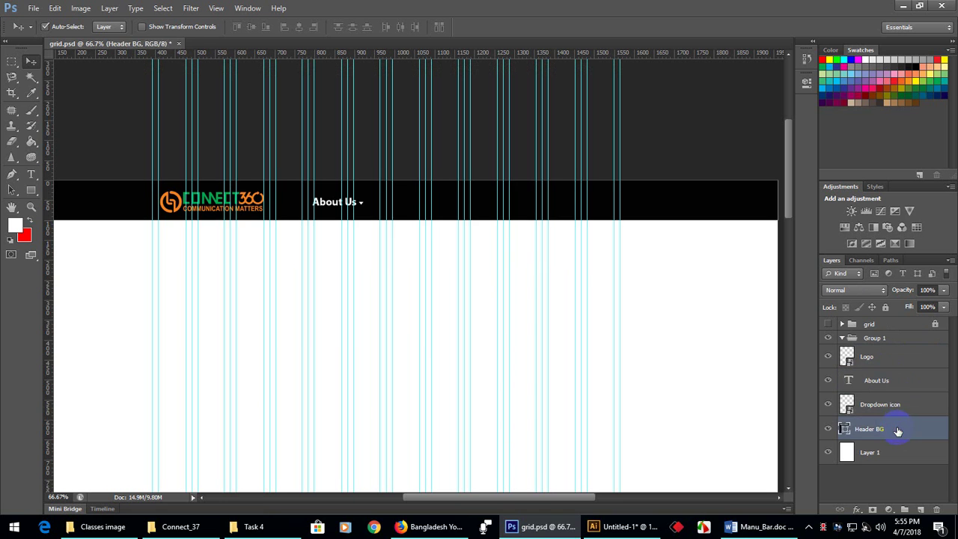
click(898, 405)
click(898, 385)
click(902, 360)
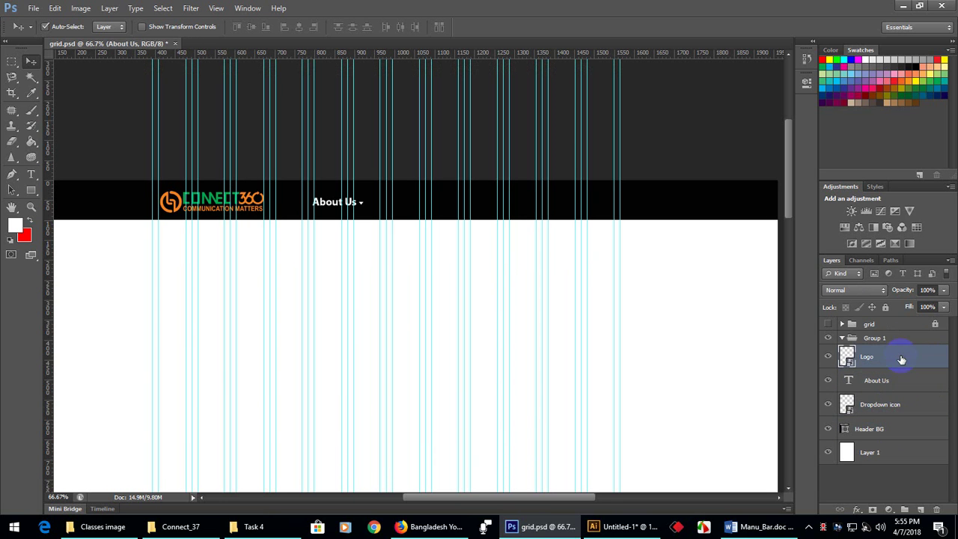
click(898, 338)
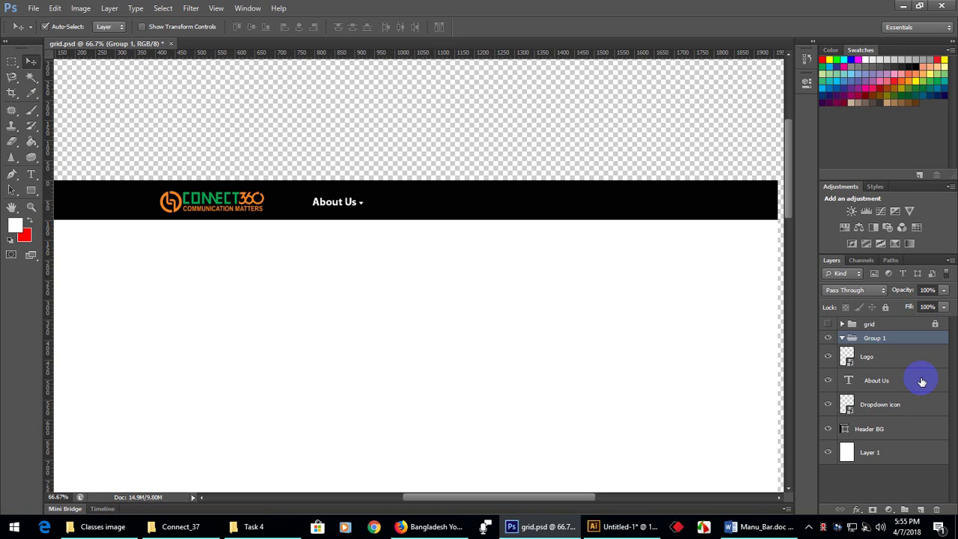
click(638, 382)
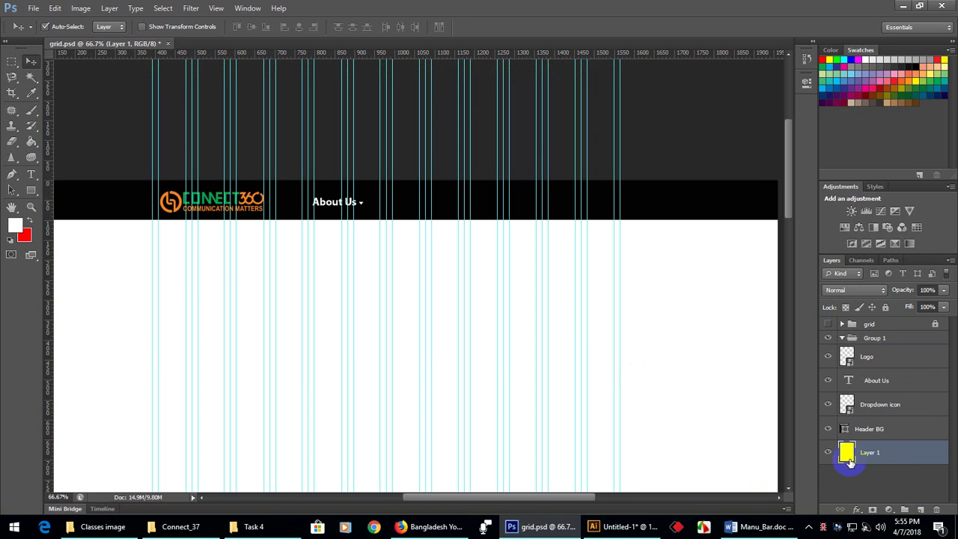
click(890, 432)
click(886, 463)
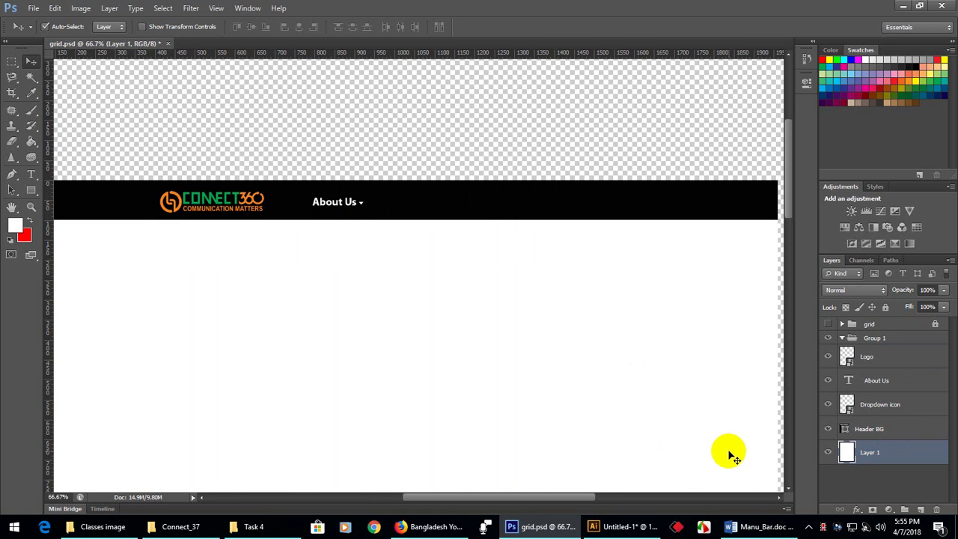
Examine the header and page edges with the grid guides shown and hidden, at 66.67% and 50% magnification
key(ctrl+z)
key(ctrl+z)
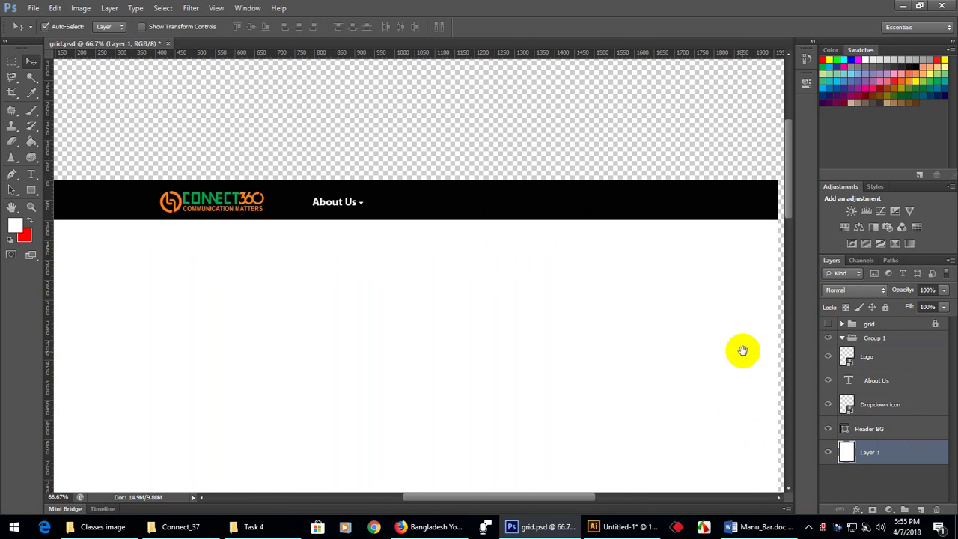
key(ctrl+z)
scroll(592, 349, right, 5)
scroll(611, 306, down, 2)
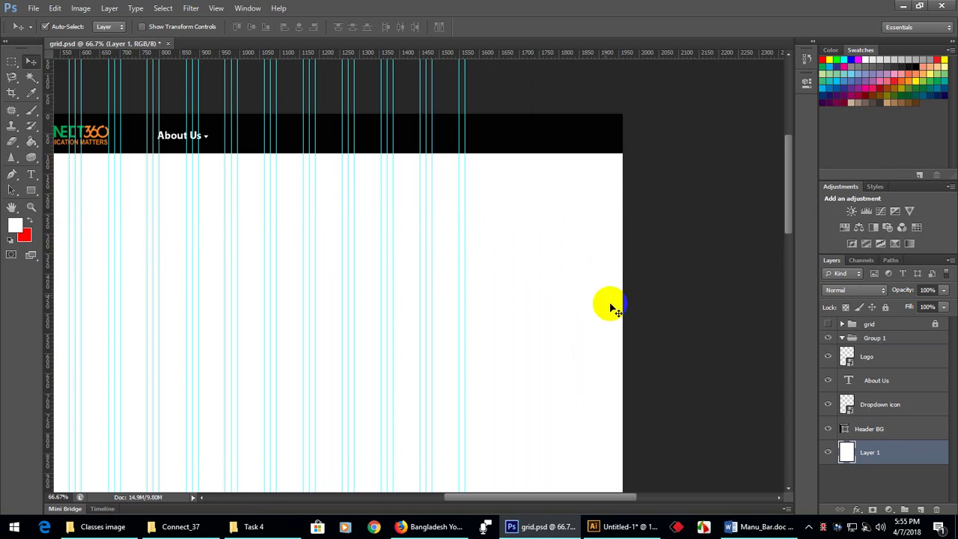
key(ctrl+z)
key(ctrl+z)
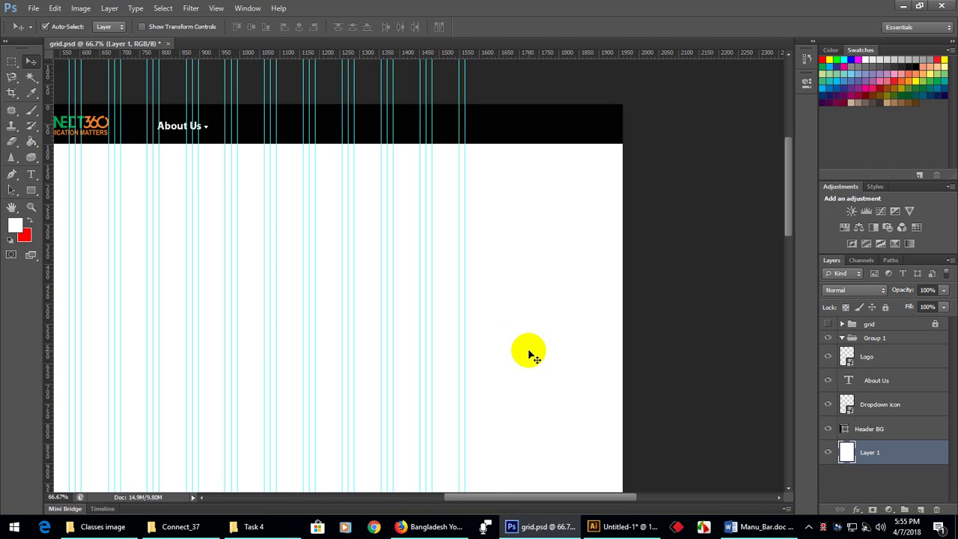
key(ctrl+minus)
key(ctrl+z)
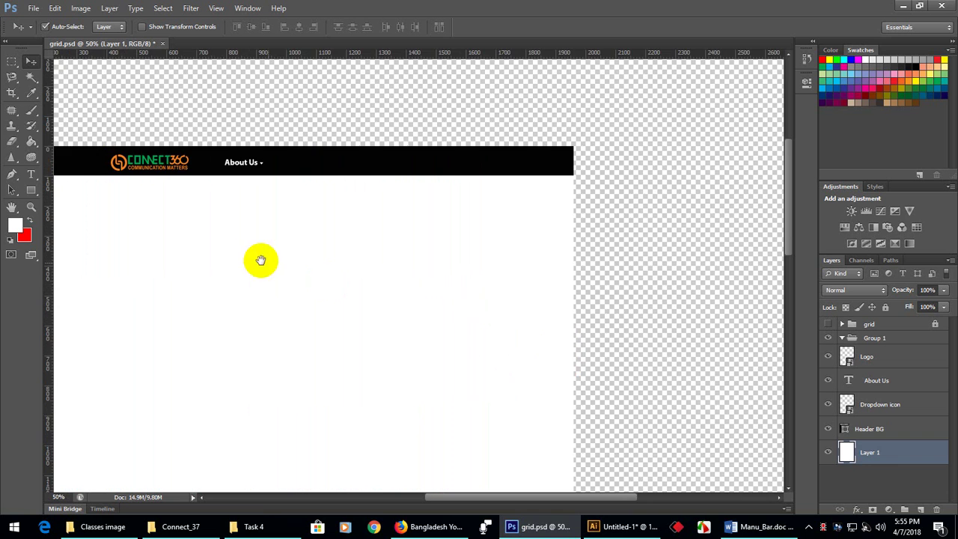
key(ctrl+z)
drag(259, 259, 387, 257)
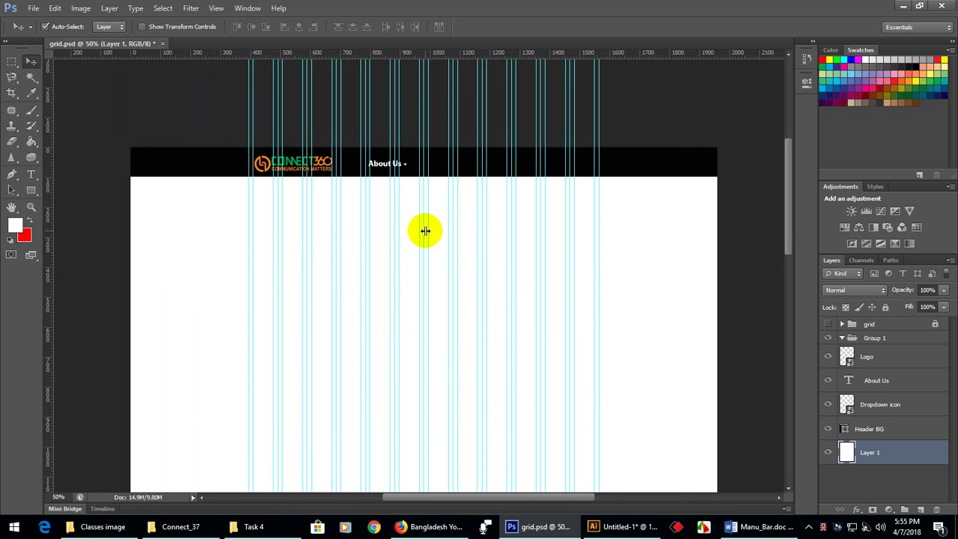
key(ctrl+z)
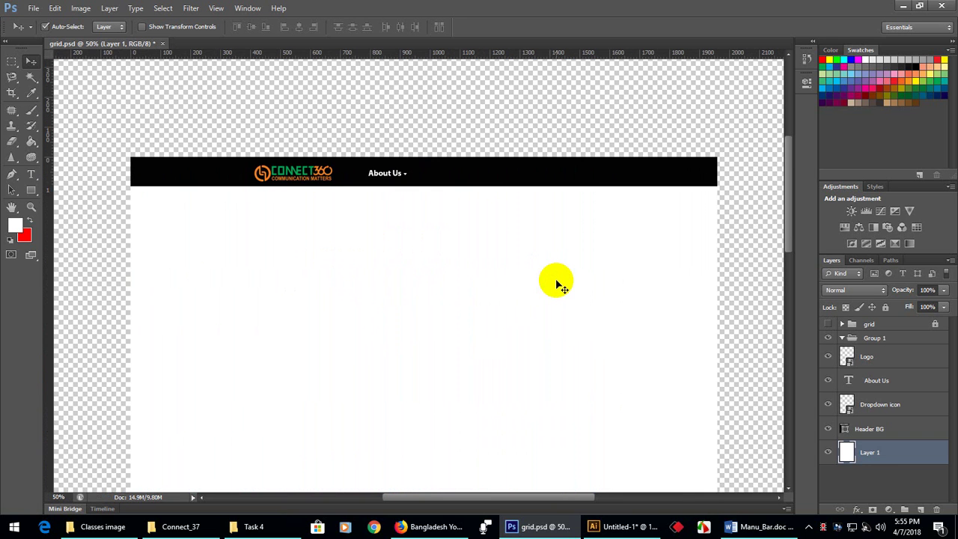
key(ctrl+z)
key(ctrl+plus)
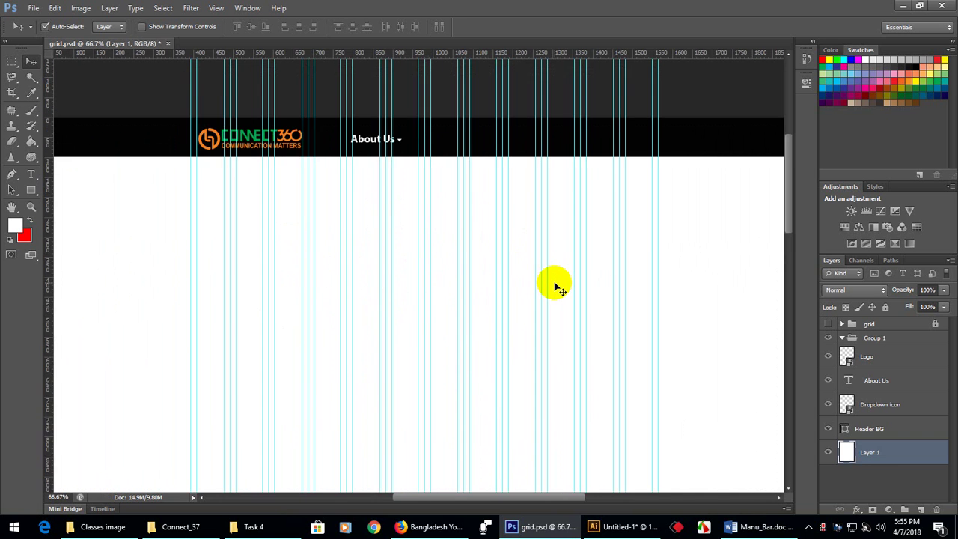
key(ctrl+z)
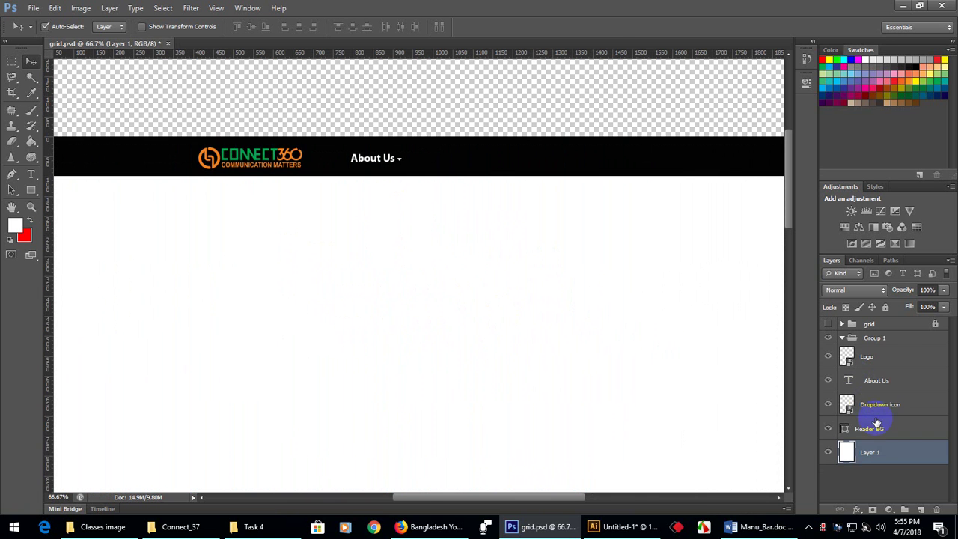
click(890, 360)
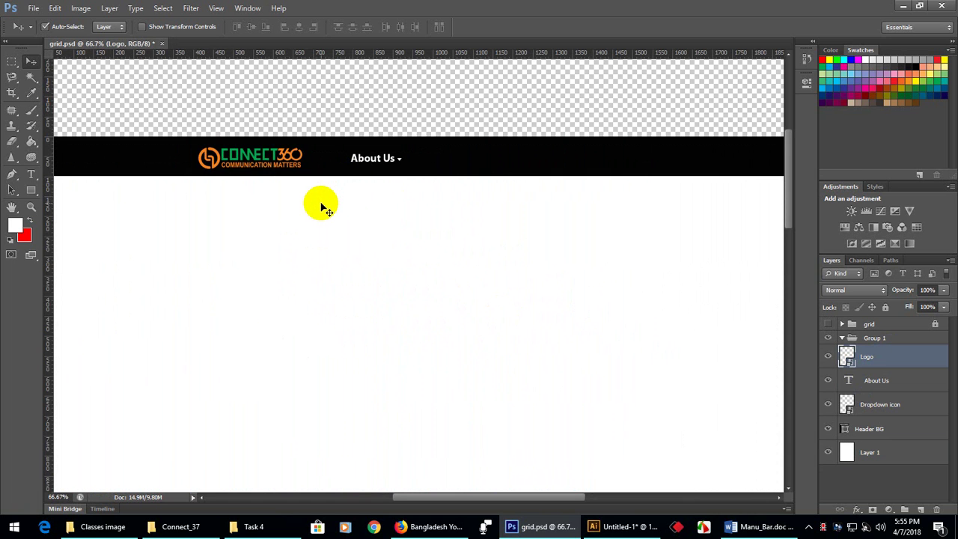
click(894, 380)
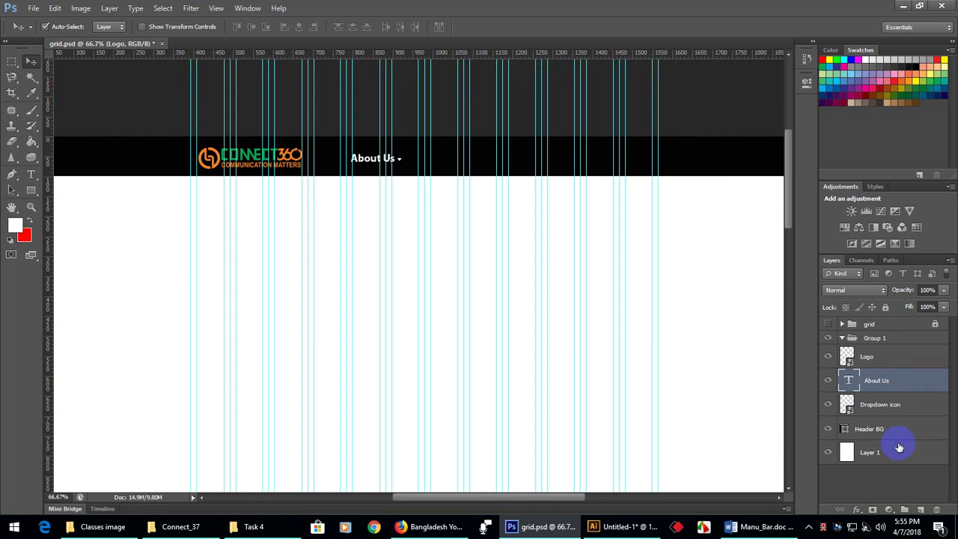
click(909, 404)
click(887, 429)
click(912, 407)
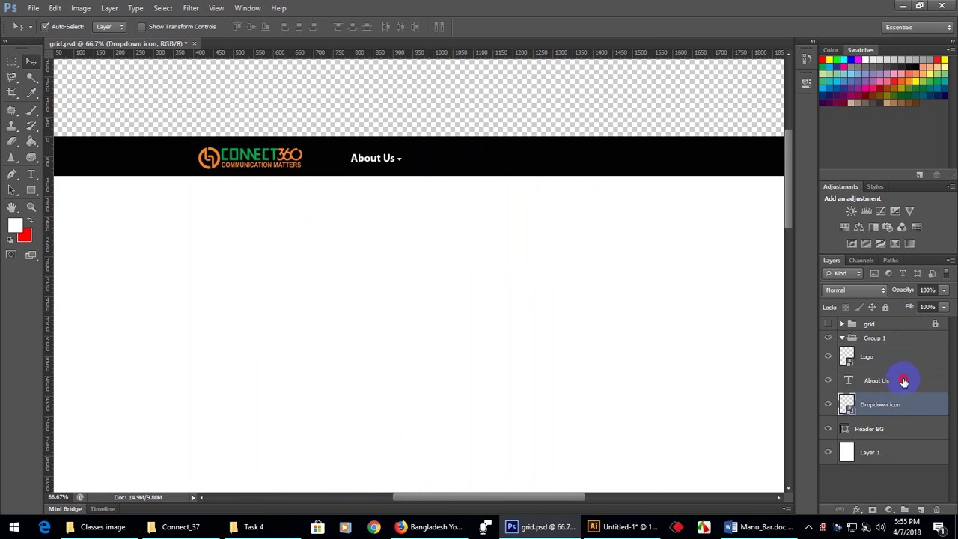
click(895, 357)
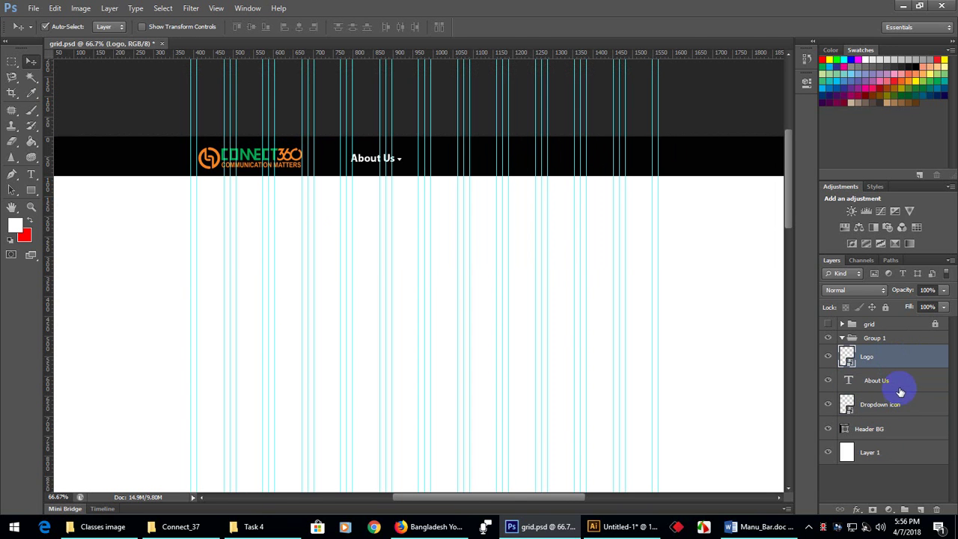
click(901, 385)
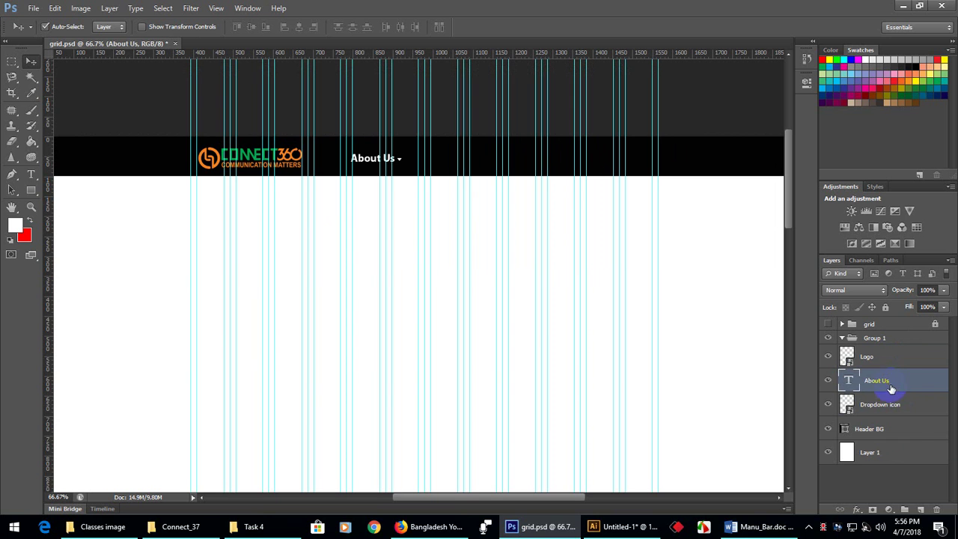
key(ctrl+semicolon)
click(904, 405)
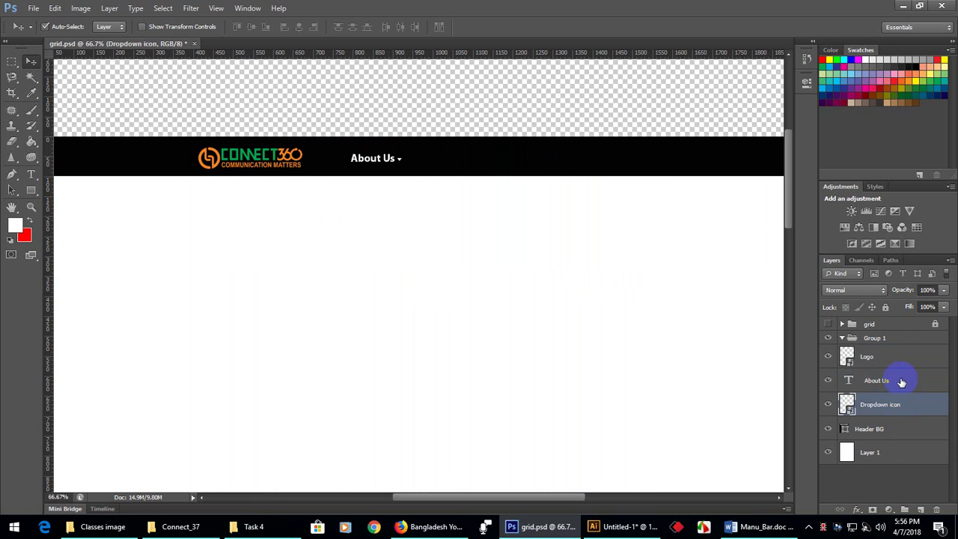
click(901, 382)
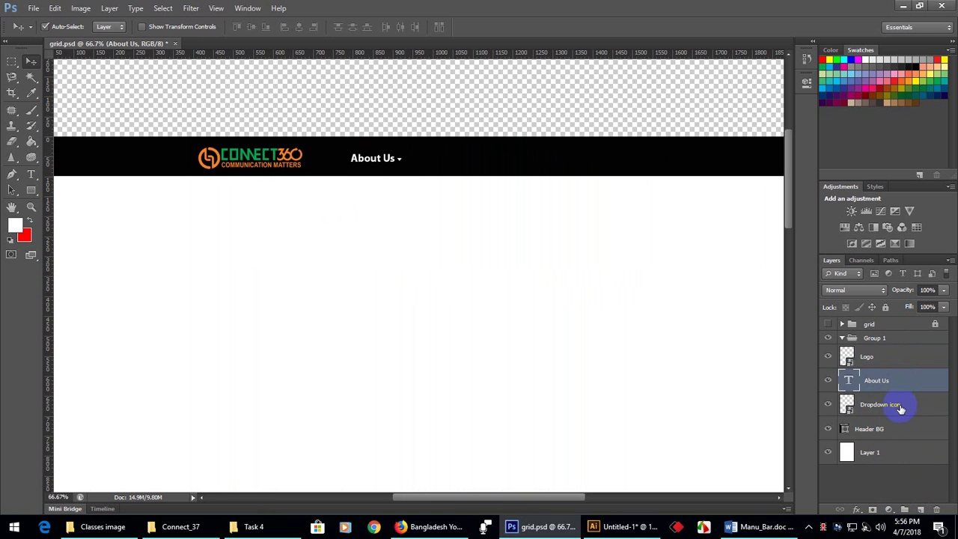
Reorder the layer stack so the new group sits between the Logo layer and the About Us text layer
click(895, 359)
drag(887, 362, 890, 338)
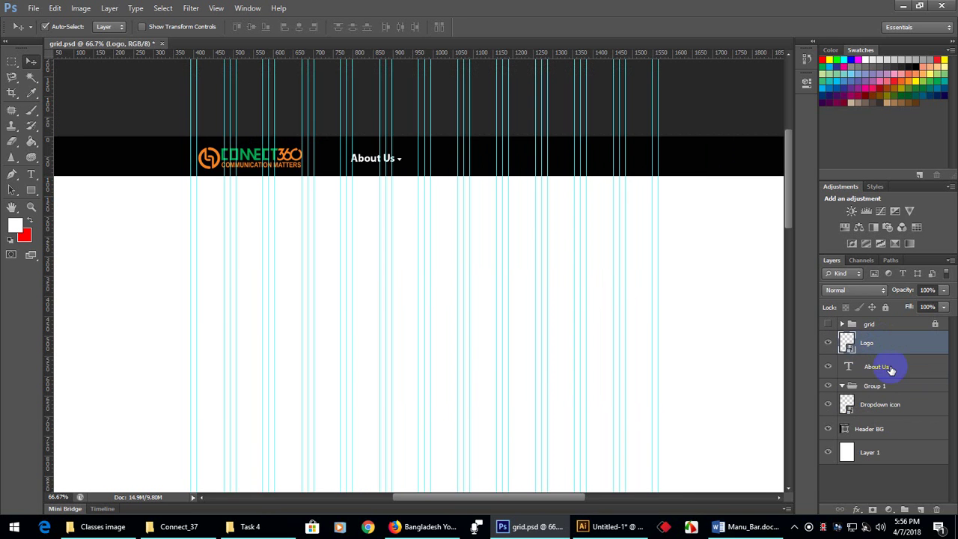
click(904, 369)
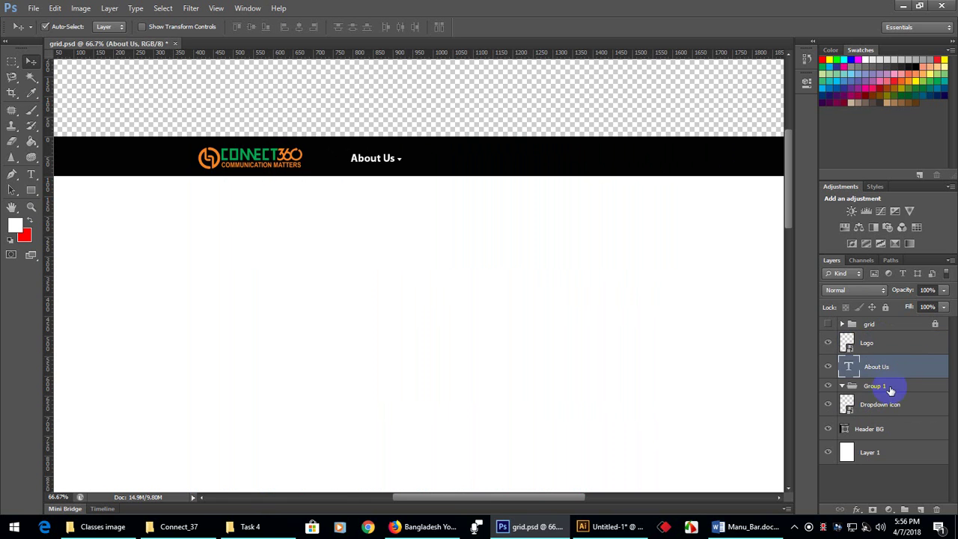
mouse_move(891, 390)
mouse_down()
mouse_move(877, 386)
mouse_move(890, 401)
mouse_up()
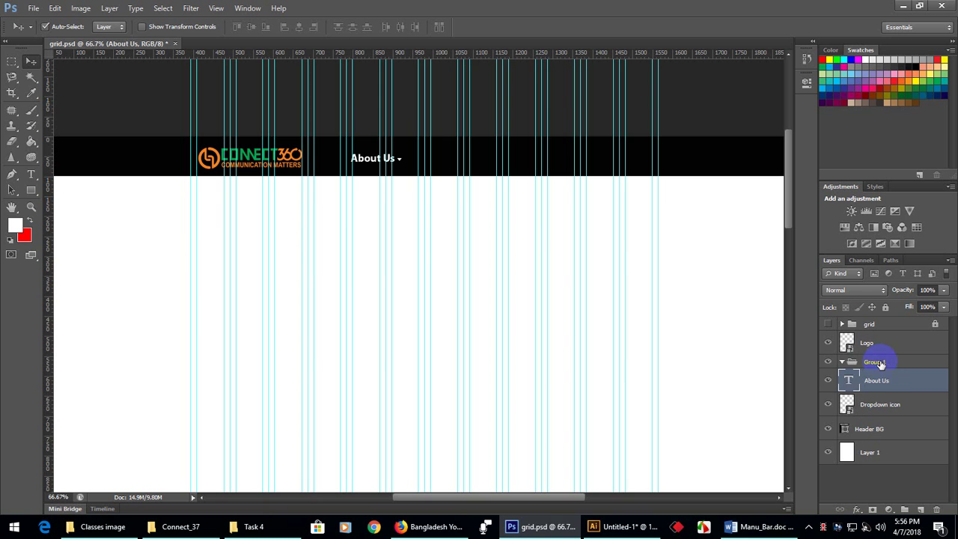
Rename the new group "Button" and move the About Us and Dropdown icon layers into it
double_click(875, 363)
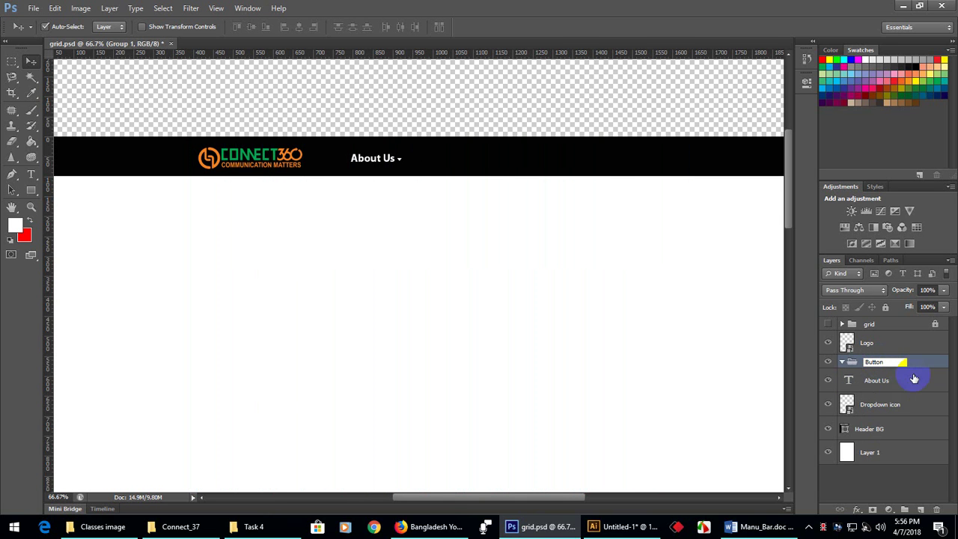
key(Return)
click(892, 383)
drag(892, 383, 885, 364)
click(903, 410)
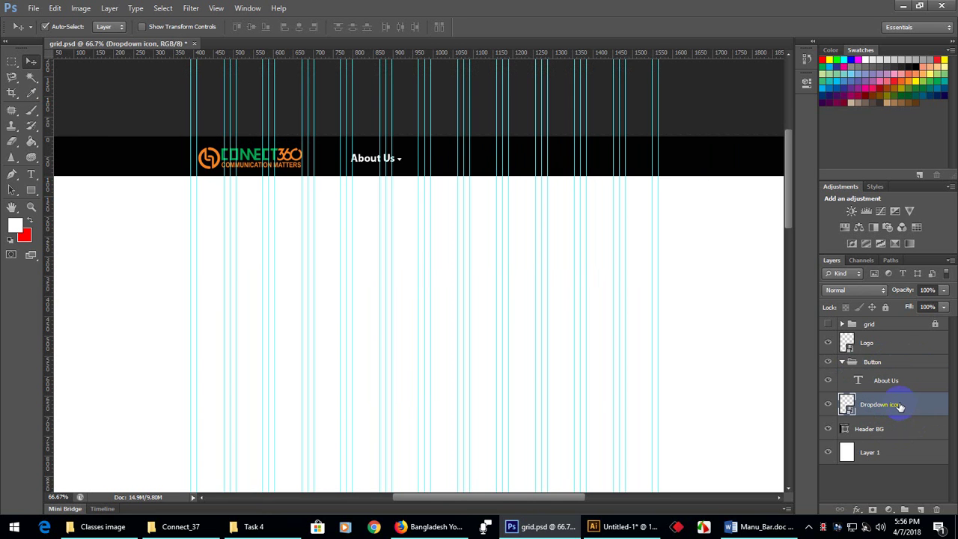
drag(892, 405, 894, 366)
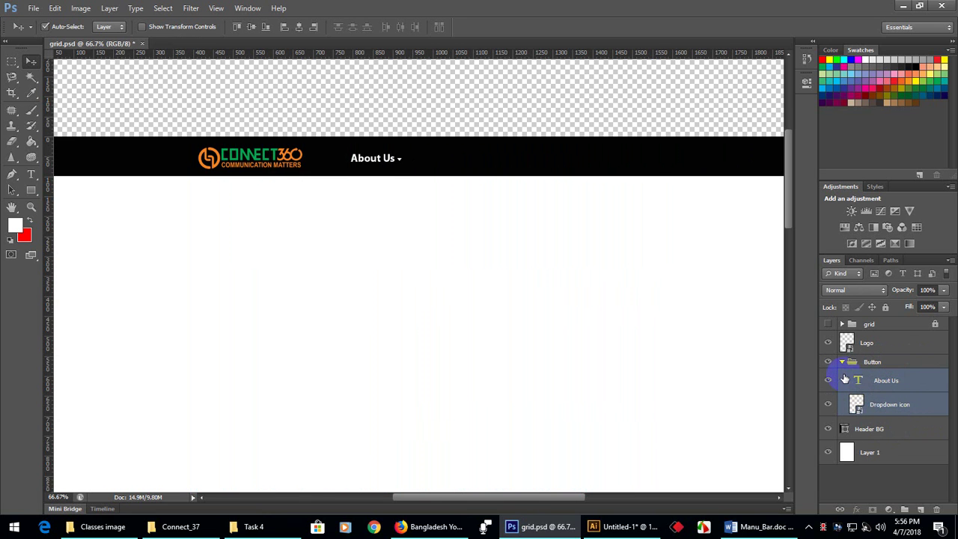
click(842, 362)
click(842, 362)
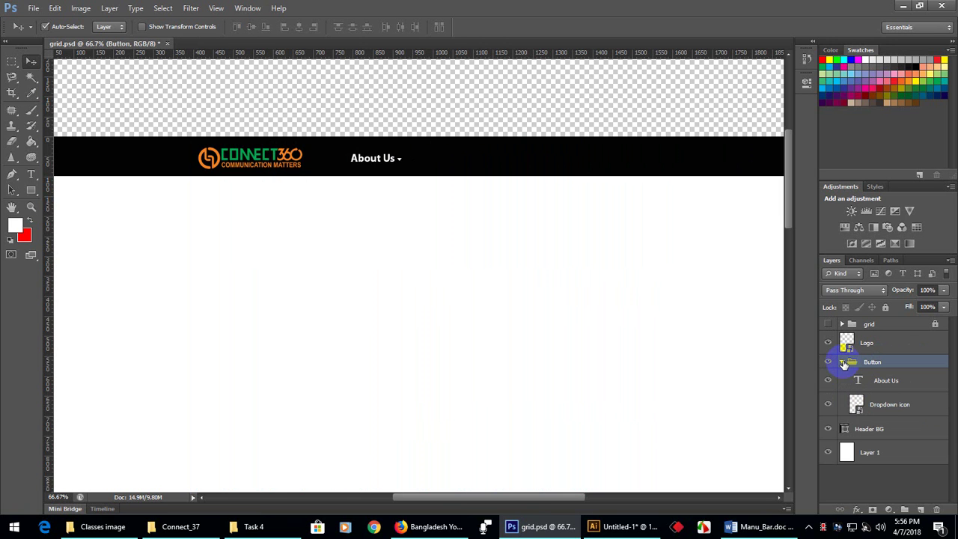
click(842, 362)
click(842, 362)
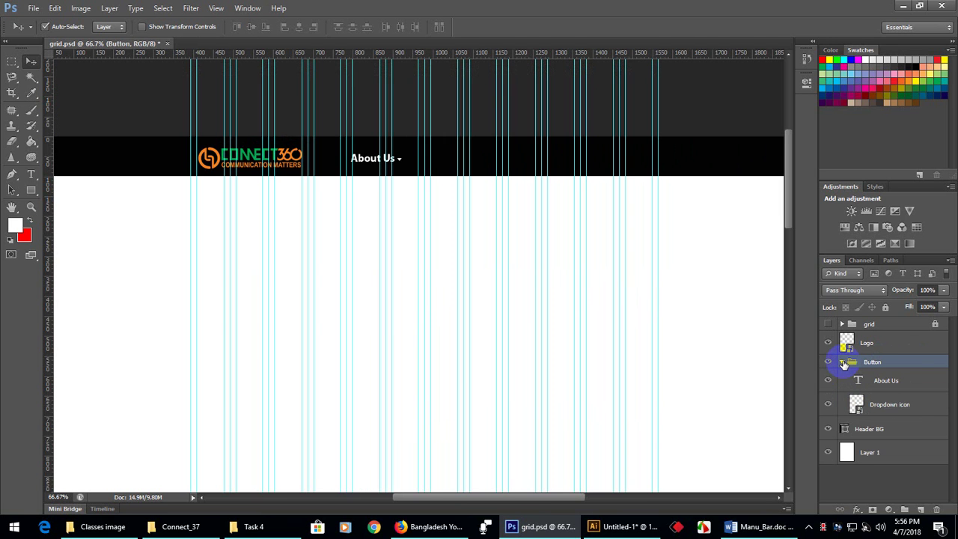
click(902, 381)
click(918, 408)
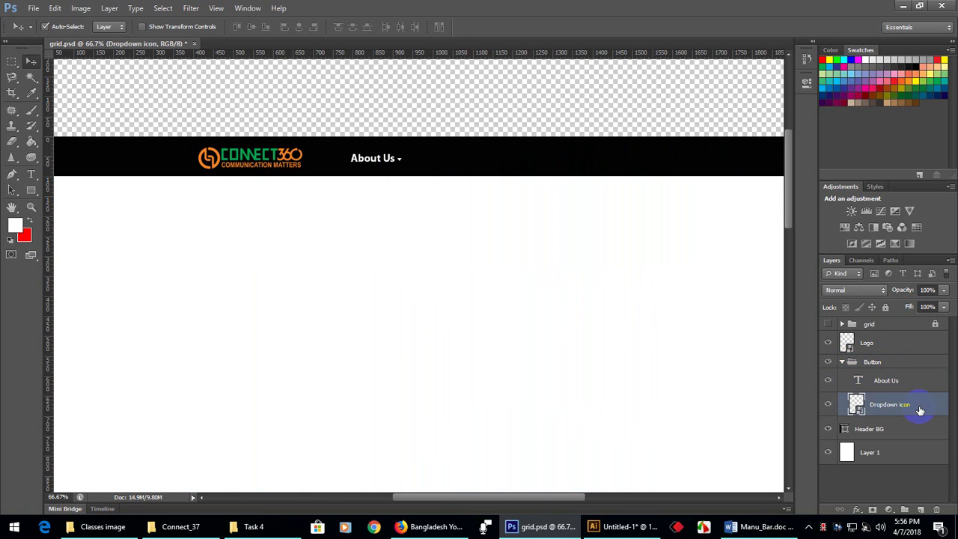
Switch to the Manu_Bar.doc document in Word and copy the menu heading "Communication4Life"
click(730, 526)
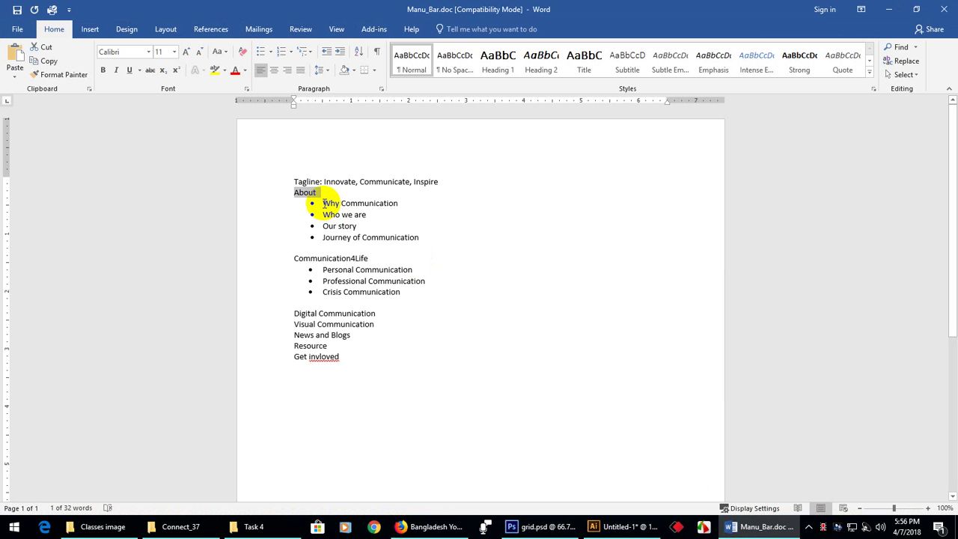
drag(323, 202, 402, 203)
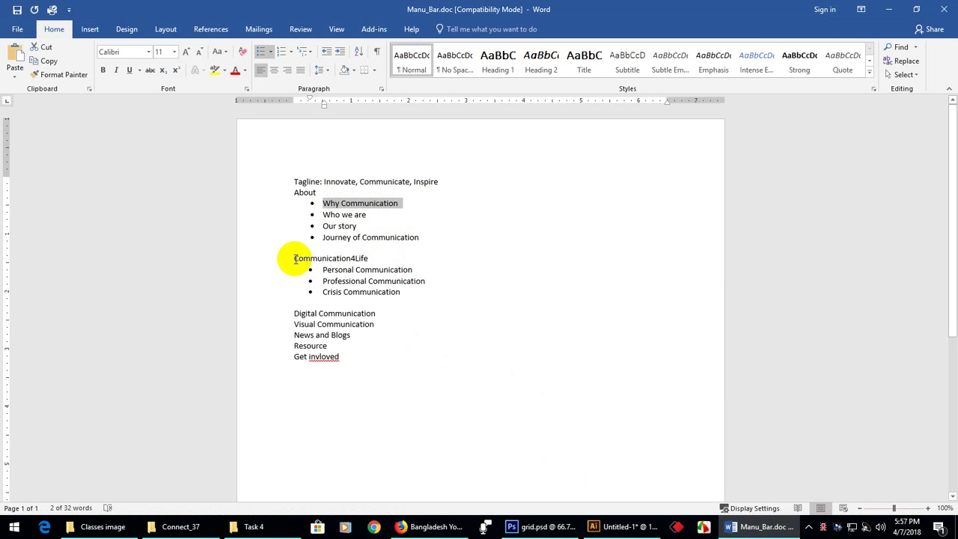
drag(296, 259, 369, 257)
key(ctrl+c)
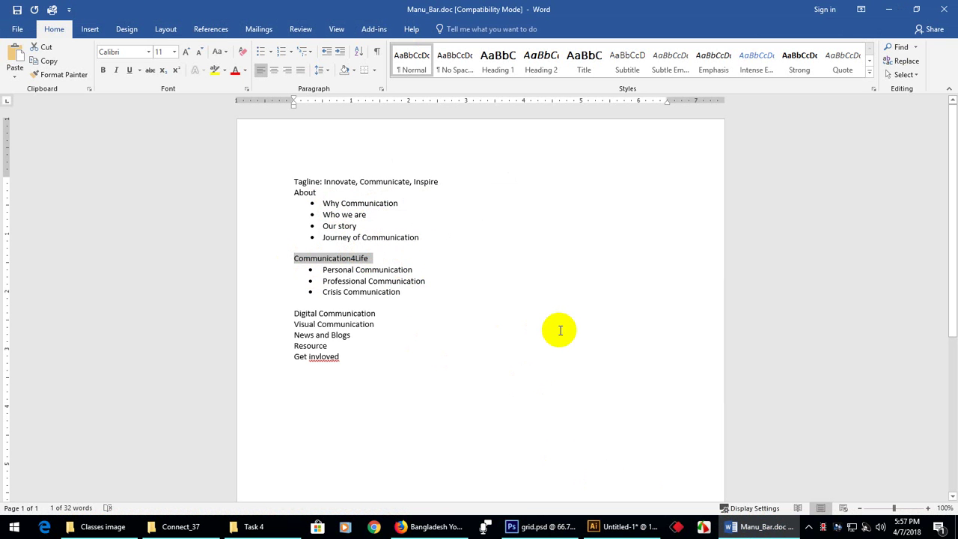
Back in Photoshop, paste "Communication4Life" as a new text layer in the header bar and position it just right of About Us
click(537, 525)
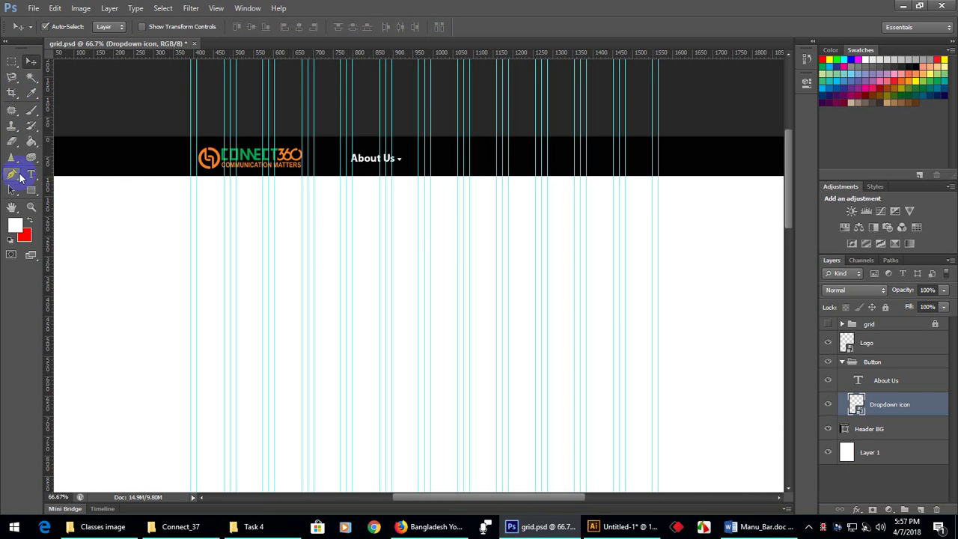
click(30, 175)
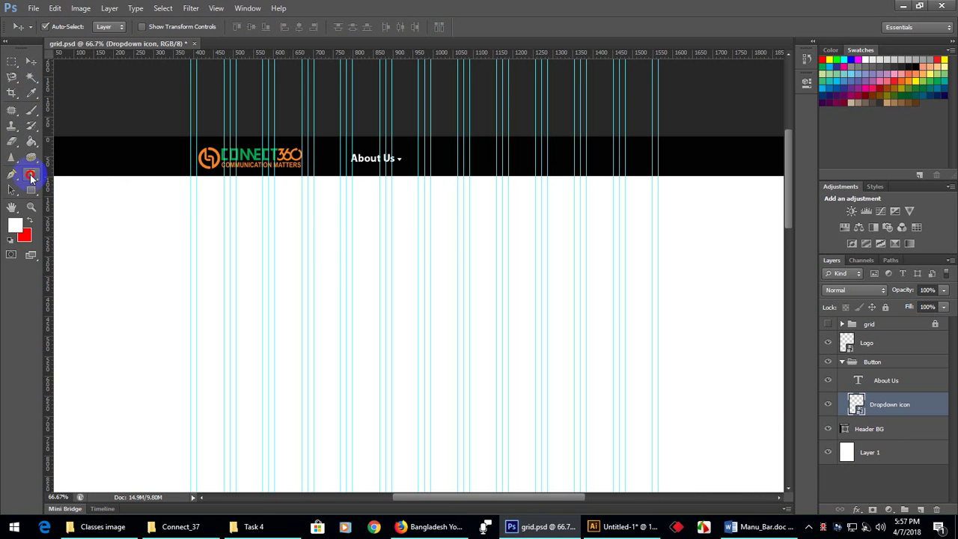
click(439, 159)
key(ctrl+v)
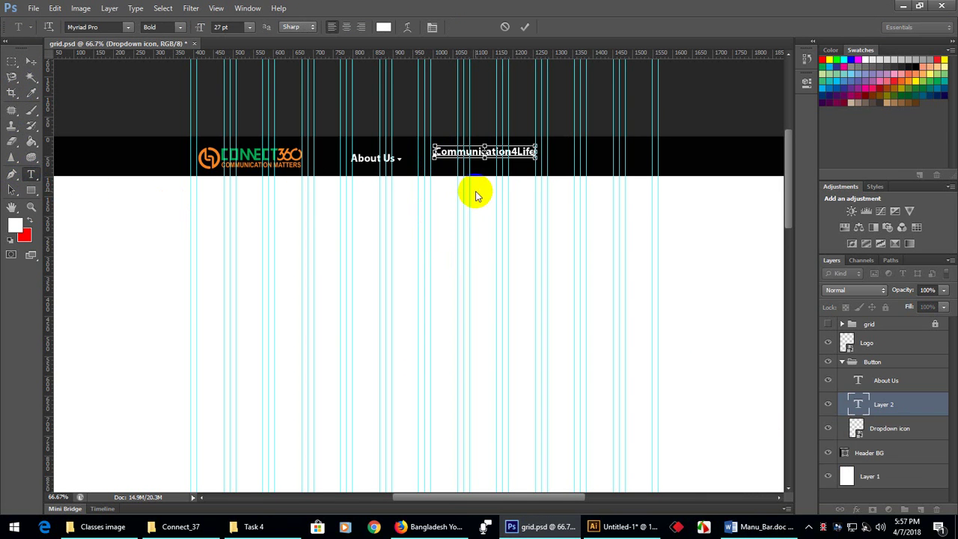
click(31, 61)
drag(481, 154, 463, 162)
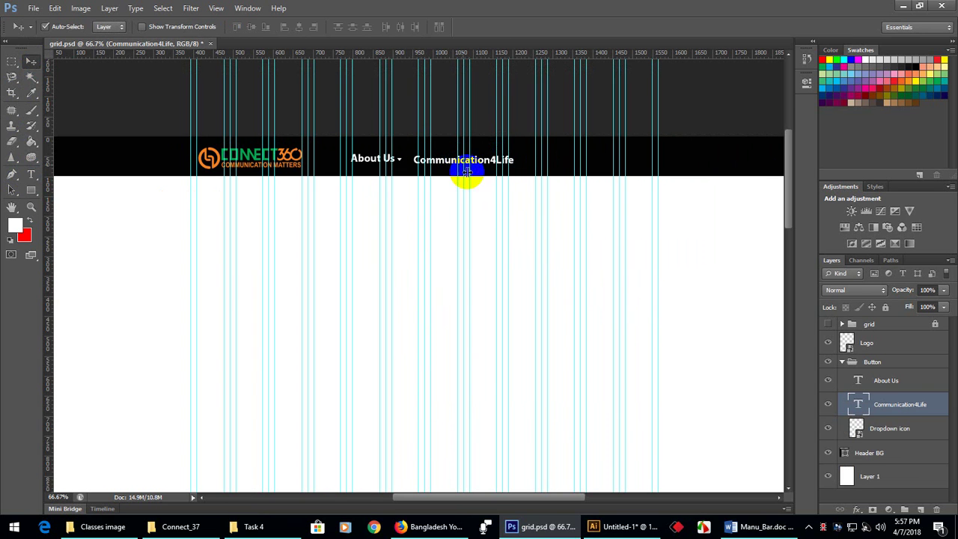
Duplicate the Dropdown icon beside About Us and place the copy just right of the Communication4Life text
key(ctrl+semicolon)
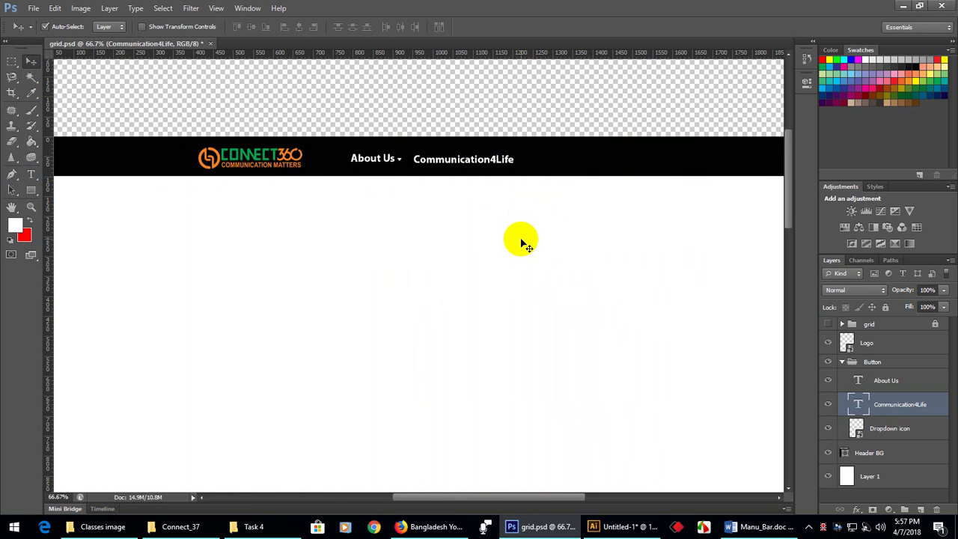
click(400, 161)
key(ctrl+semicolon)
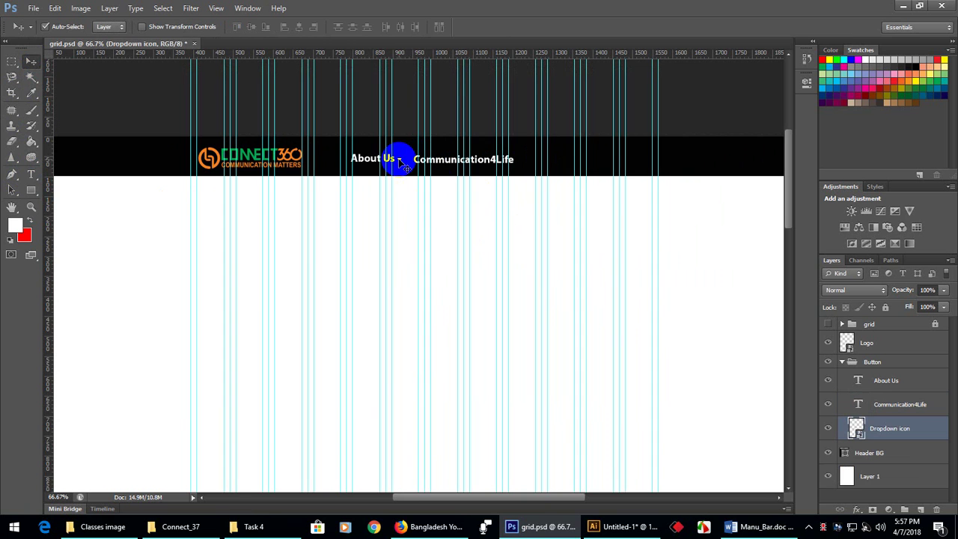
drag(400, 162, 519, 166)
key(ctrl+semicolon)
key(ctrl+semicolon)
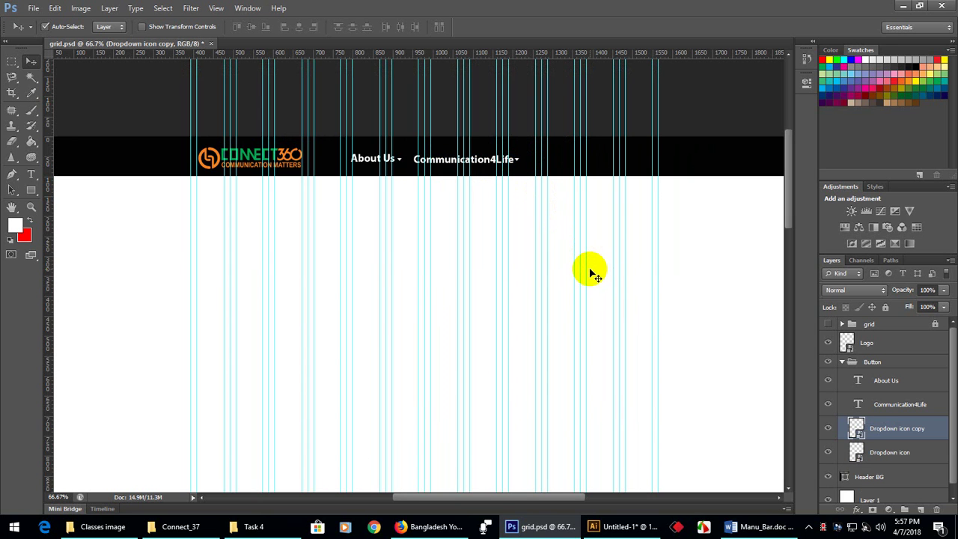
key(ctrl+semicolon)
Nudge the Communication4Life text vertically so it lines up with About Us in the header bar
click(494, 166)
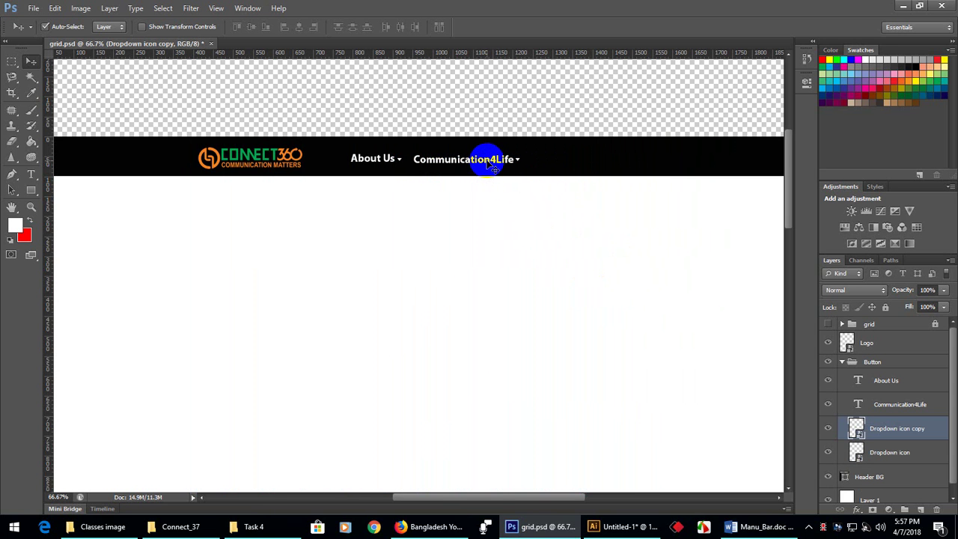
key(ctrl+semicolon)
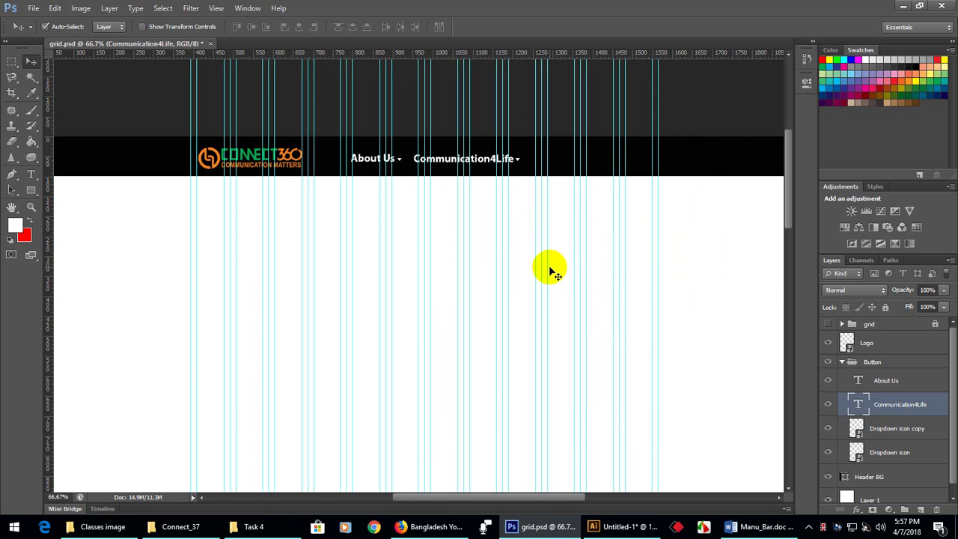
key(ctrl+semicolon)
key(Down)
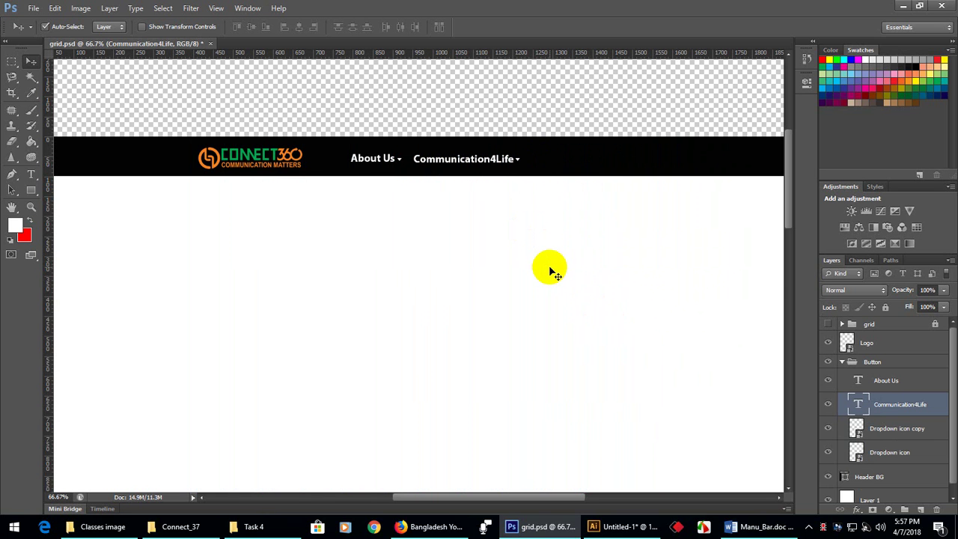
Move the Communication4Life and Dropdown icon copy layers together below the Dropdown icon layer
click(920, 429)
key(ctrl+semicolon)
click(917, 404)
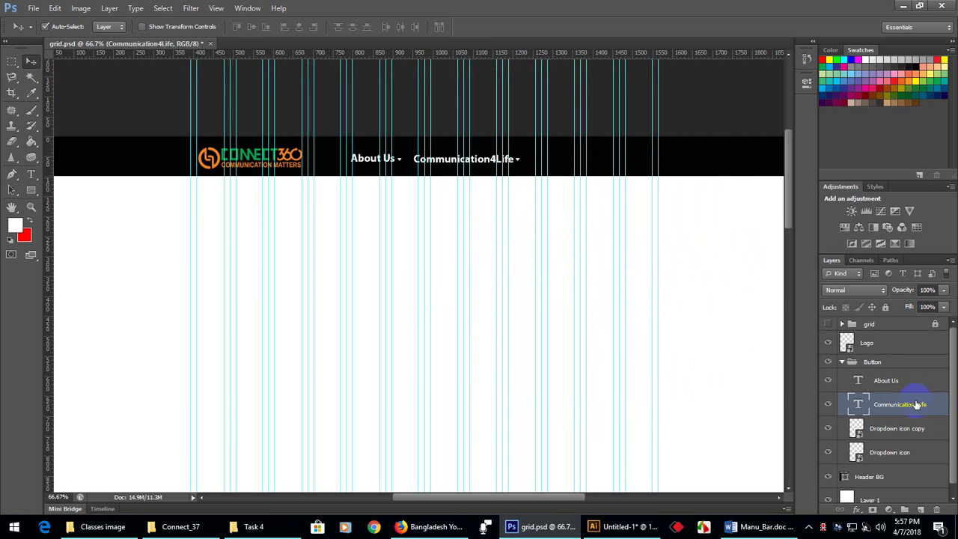
scroll(917, 404, down, 1)
shift+click(895, 415)
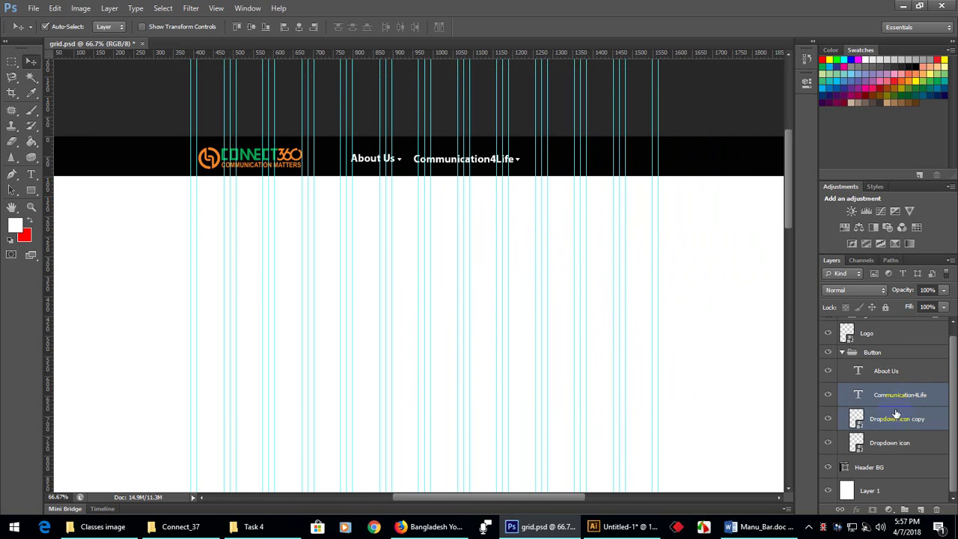
drag(893, 401, 894, 460)
key(ctrl+semicolon)
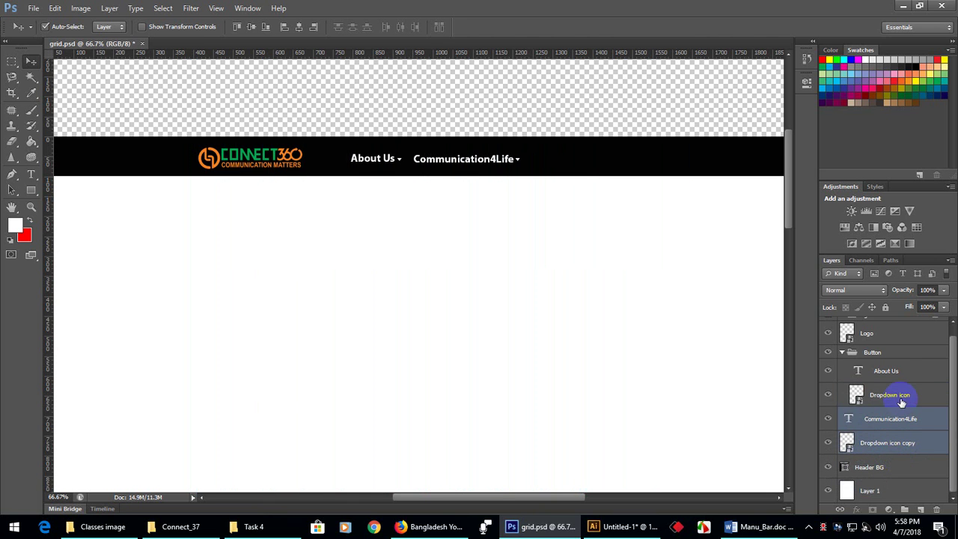
Check which menu layers belong to the Button group by selecting each layer and collapsing the group
click(902, 397)
click(895, 372)
key(ctrl+semicolon)
key(ctrl+semicolon)
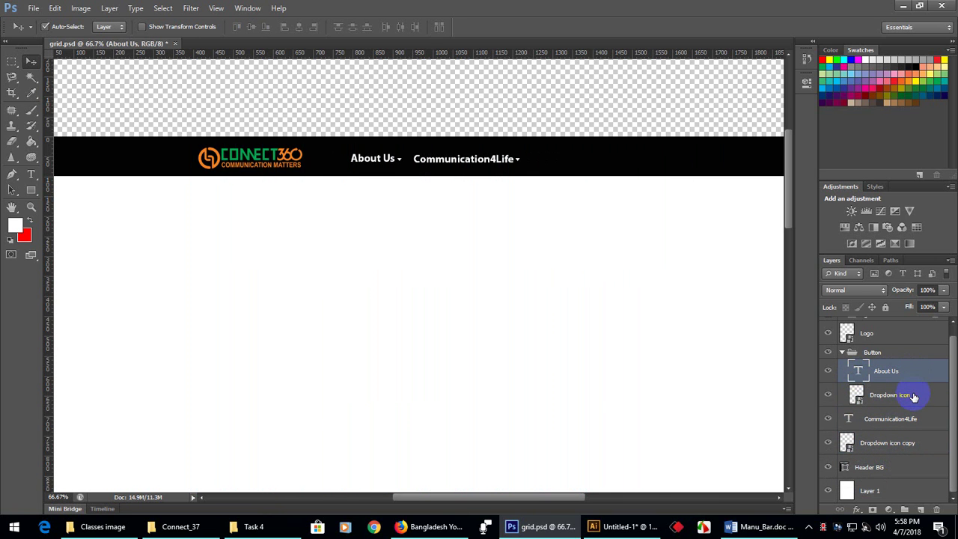
click(913, 396)
key(ctrl+semicolon)
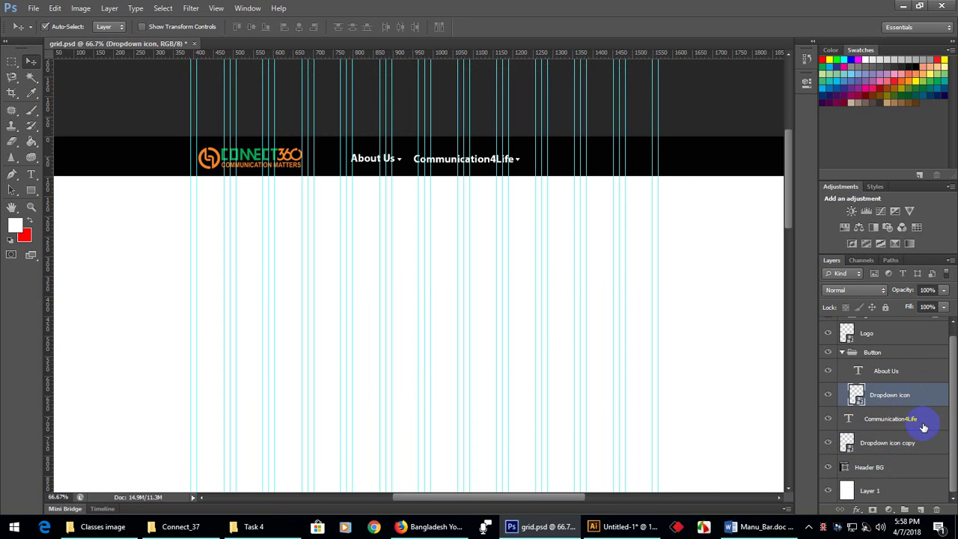
key(ctrl+semicolon)
click(923, 422)
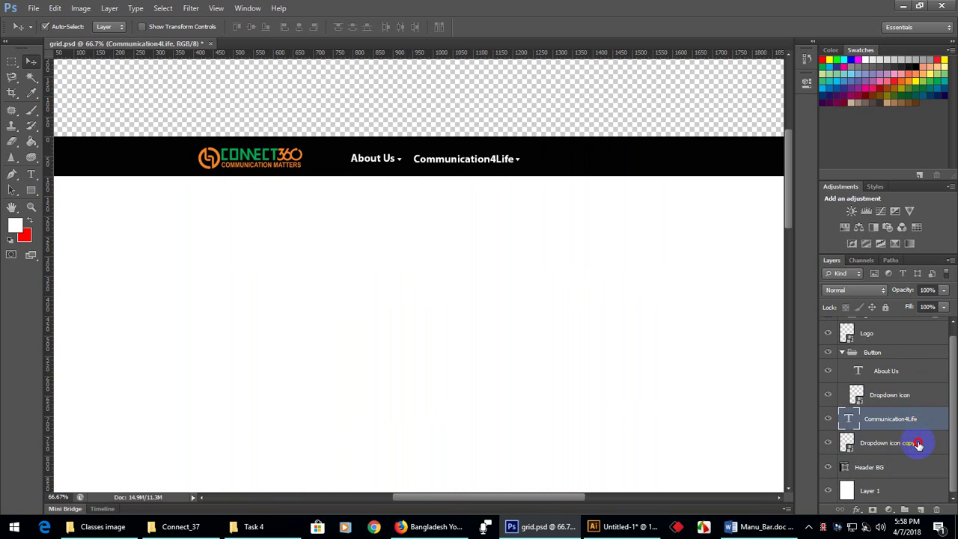
click(918, 444)
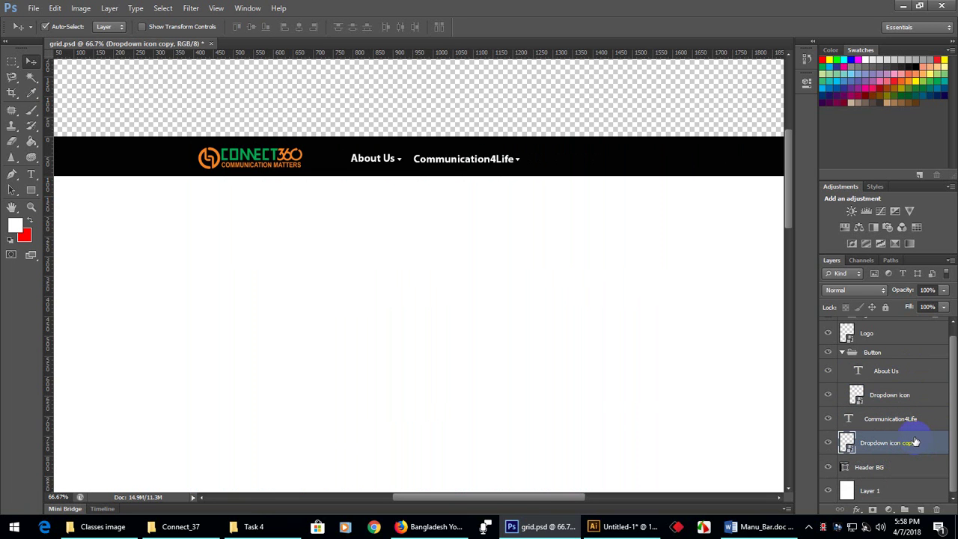
click(841, 353)
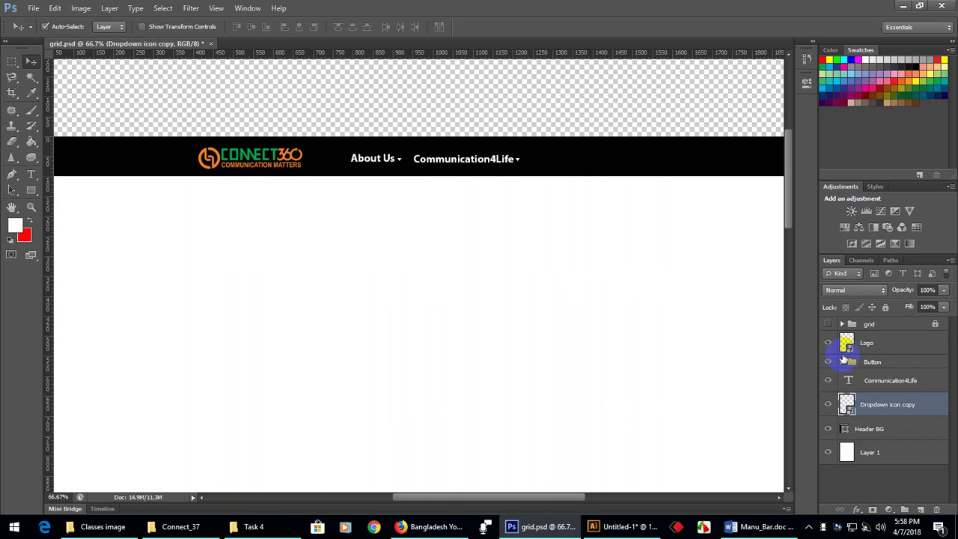
Move the Communication4Life and Dropdown icon copy layers into the Button group together with About Us and Dropdown icon
click(874, 383)
shift+click(880, 407)
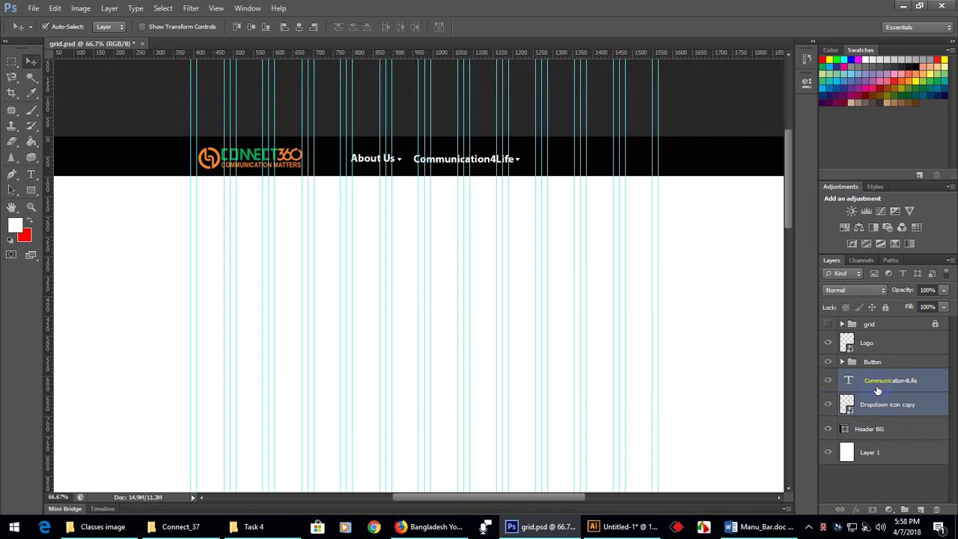
click(842, 361)
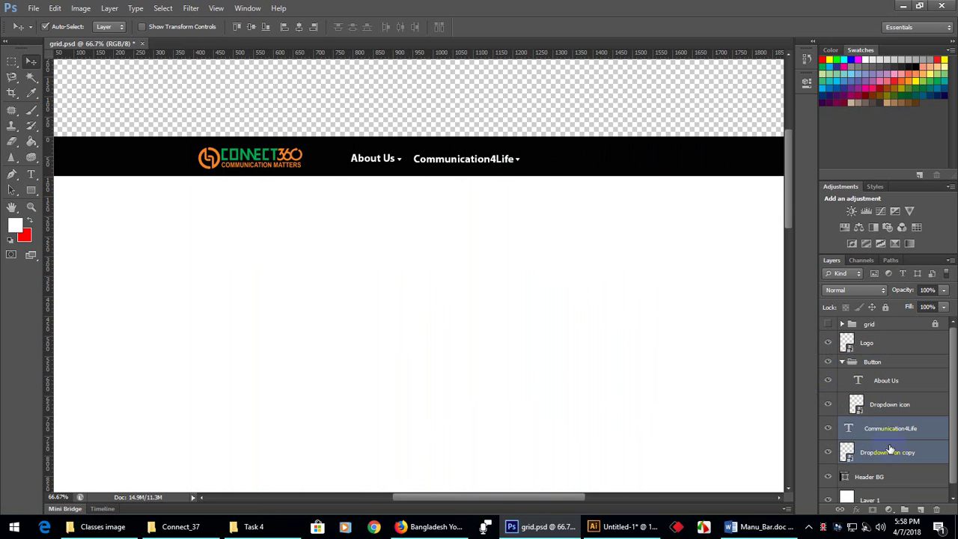
click(877, 382)
shift+click(884, 409)
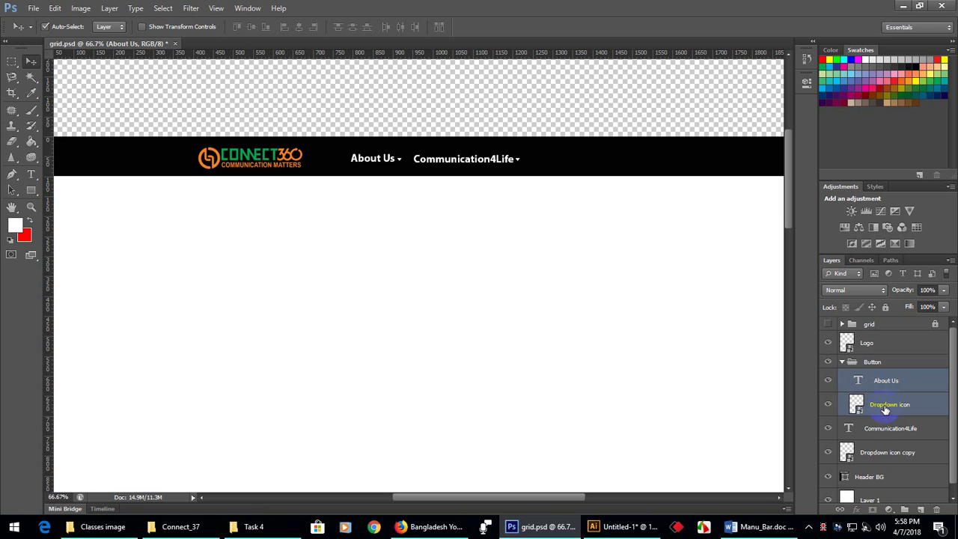
shift+click(892, 454)
drag(872, 383, 870, 365)
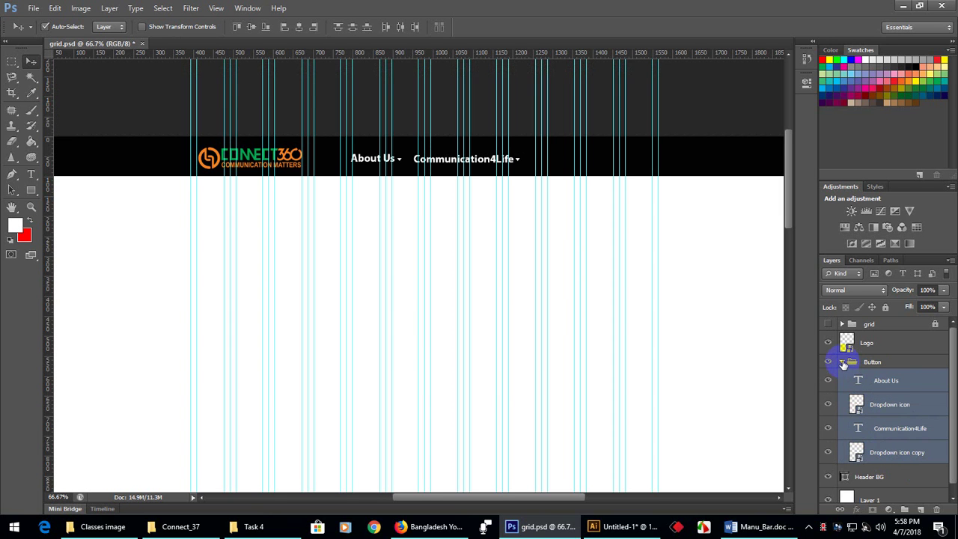
click(842, 362)
click(842, 362)
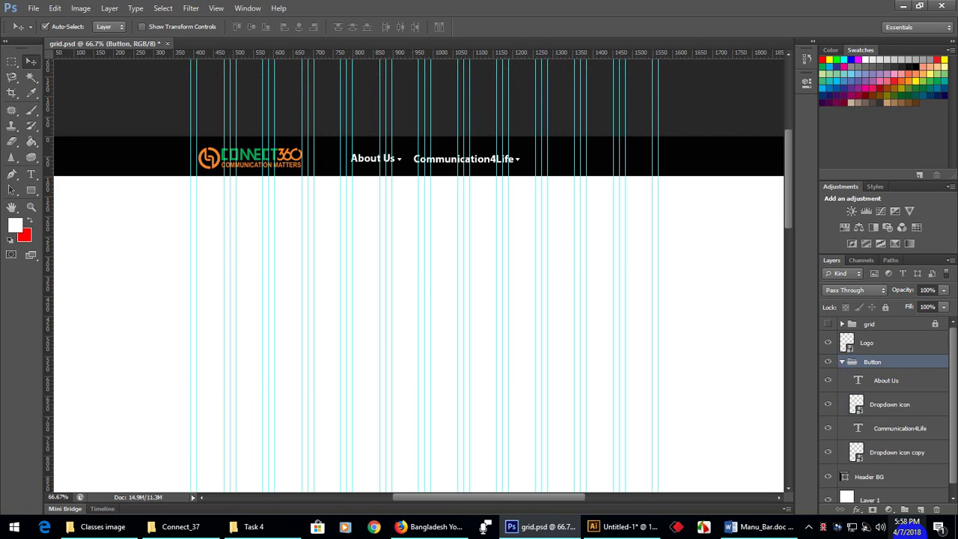
scroll(897, 439, down, 1)
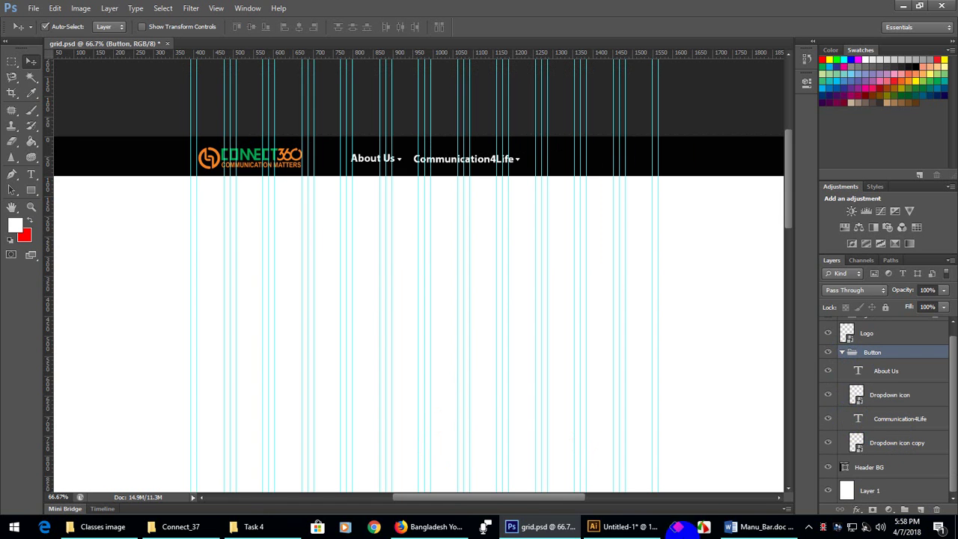
Switch to Manu_Bar.doc in Word, copy the menu heading "Digital Communication", and return to Photoshop
click(759, 526)
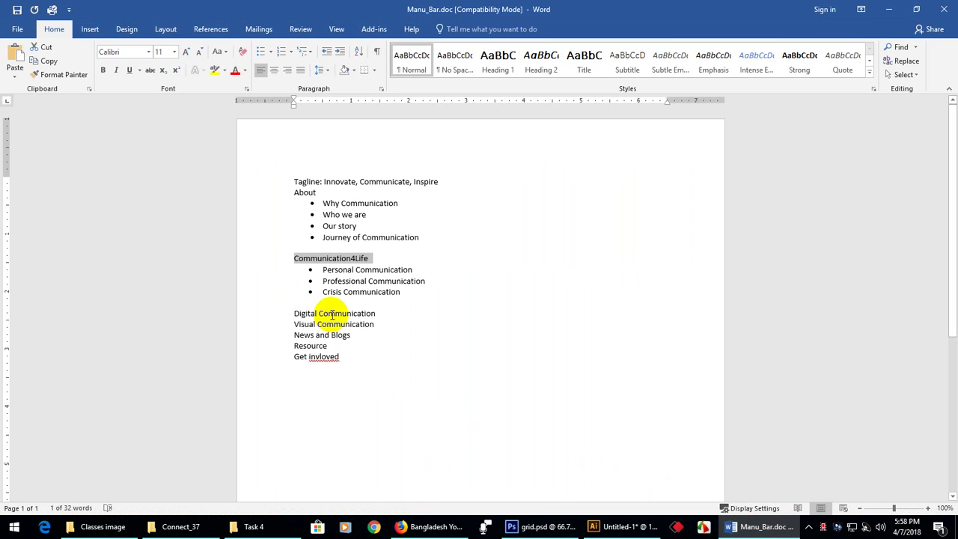
click(296, 312)
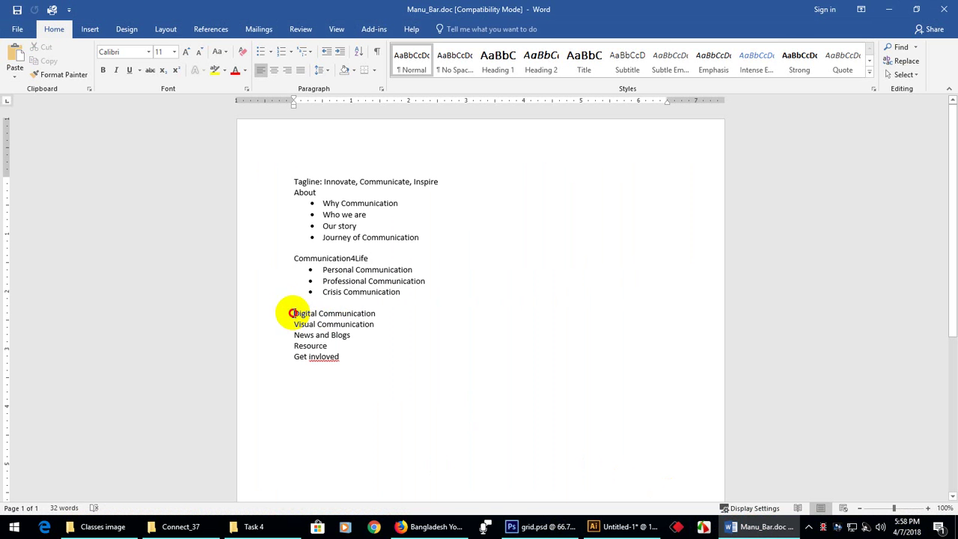
drag(293, 312, 375, 312)
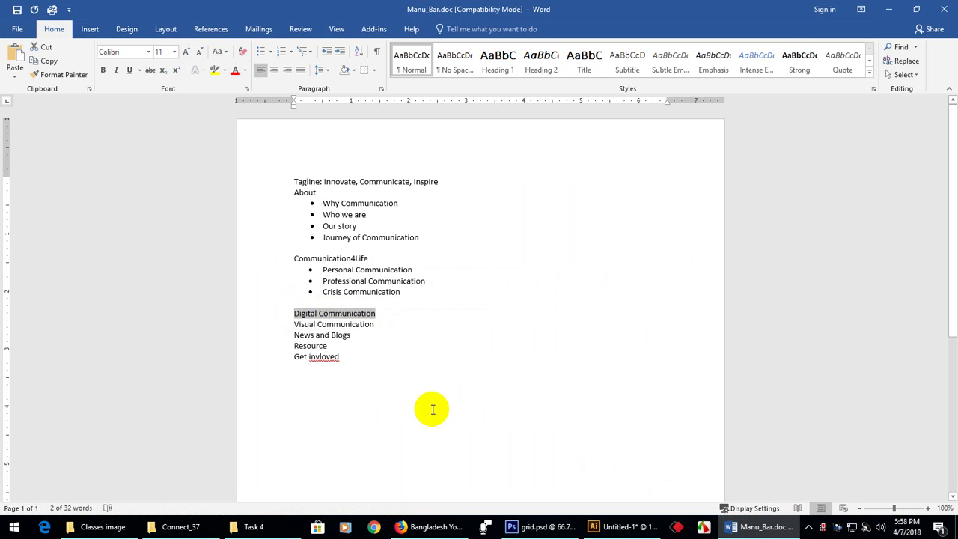
click(515, 523)
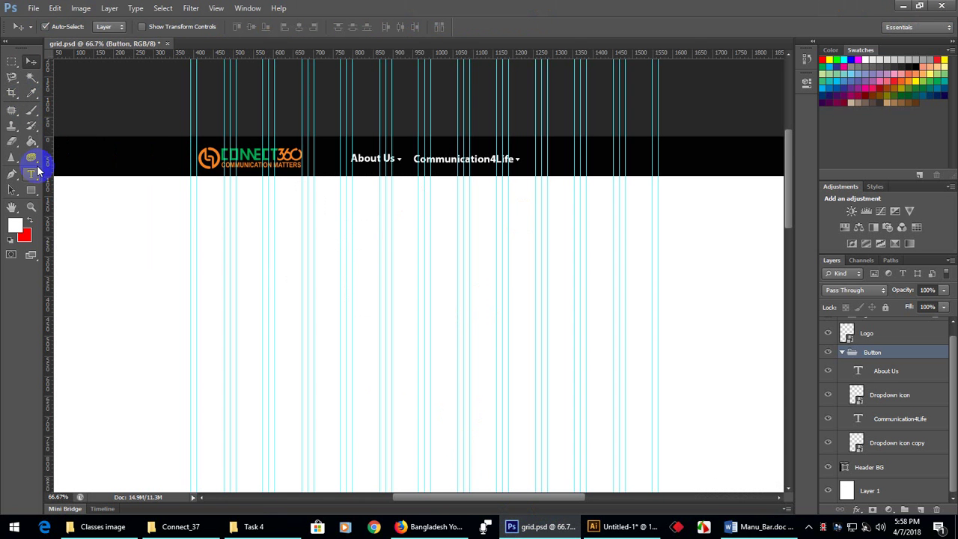
click(31, 175)
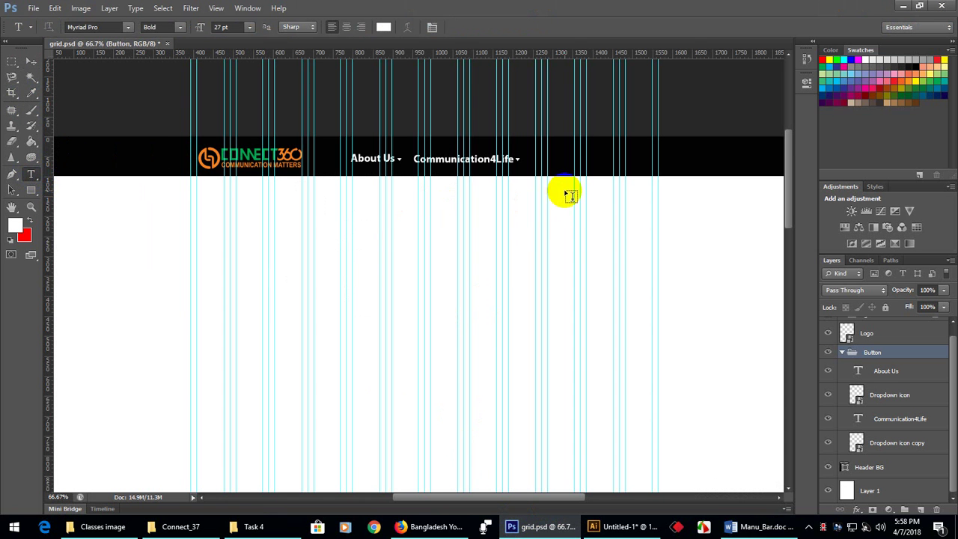
click(531, 157)
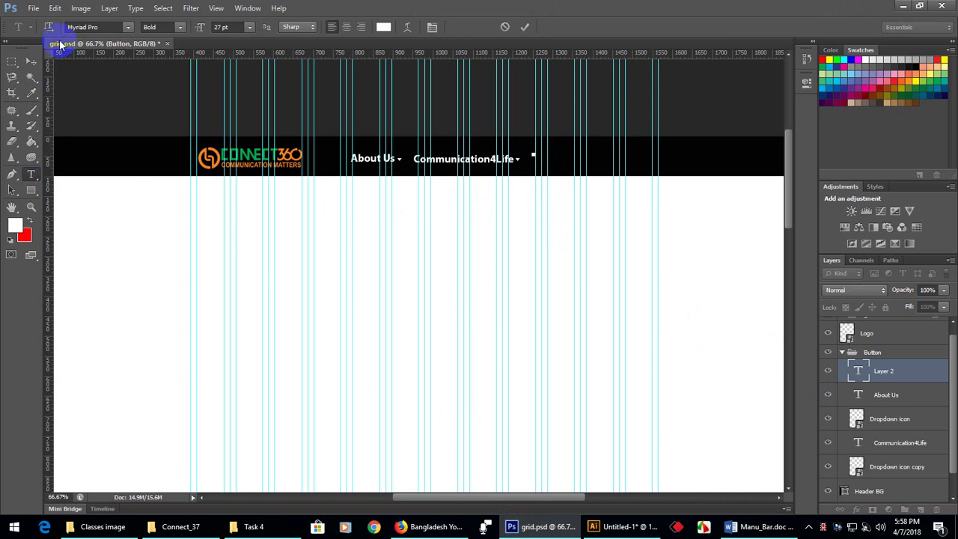
click(32, 61)
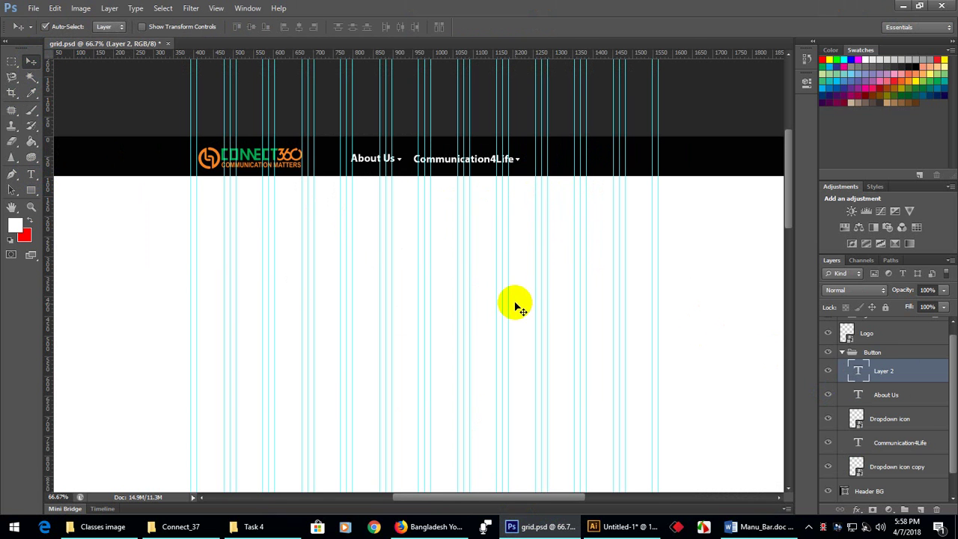
Duplicate the Communication4Life text to the right of its dropdown icon and replace the copy's text with "Digital Communication"
click(441, 161)
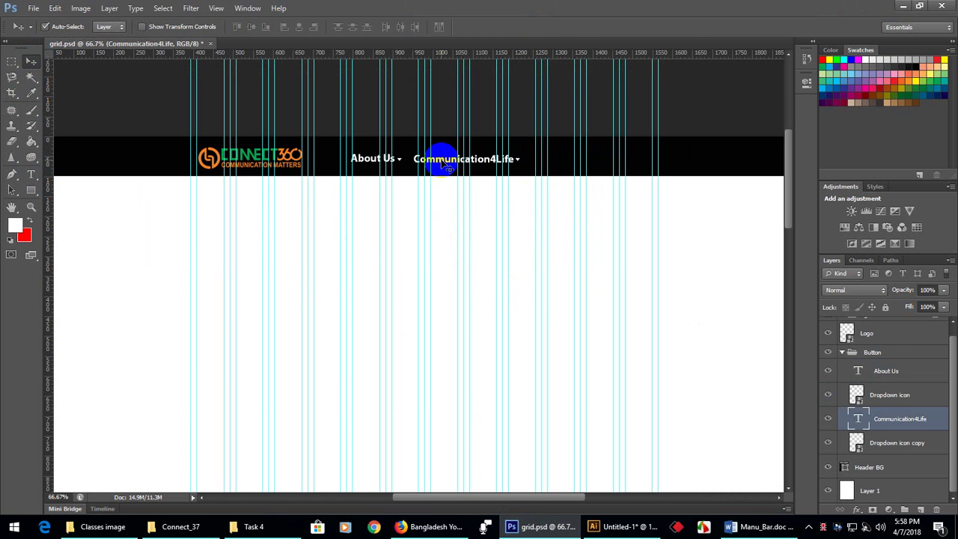
drag(443, 163, 563, 169)
drag(899, 428, 889, 437)
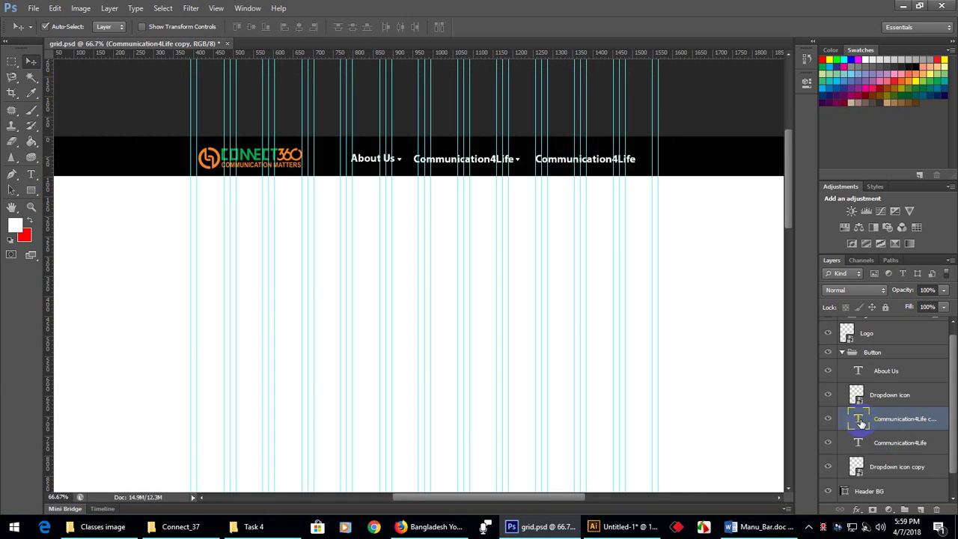
double_click(859, 420)
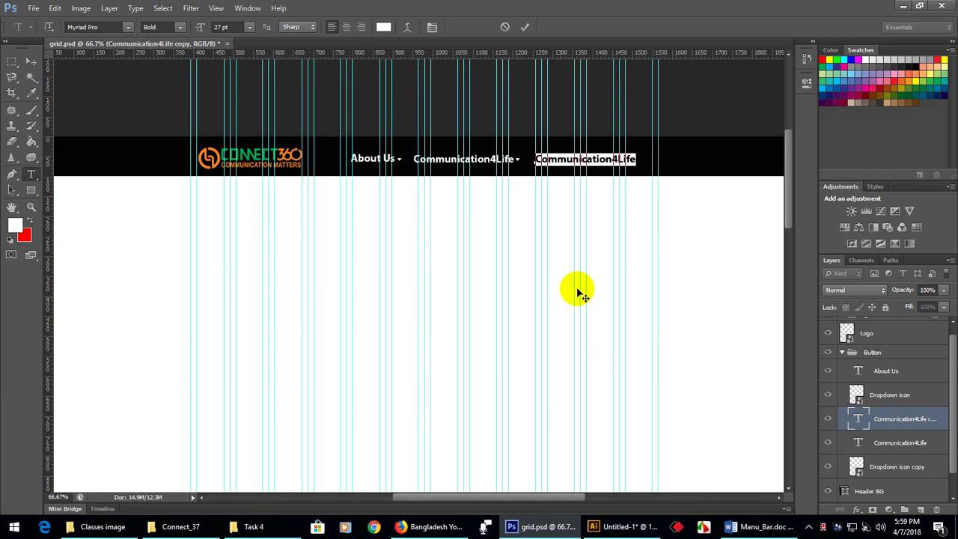
text(Digital Communication)
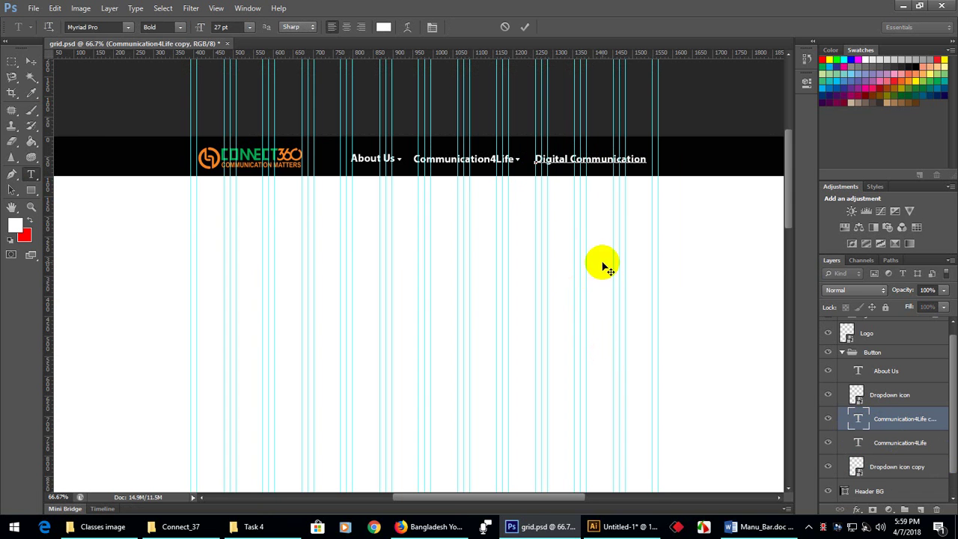
click(31, 61)
drag(648, 285, 618, 287)
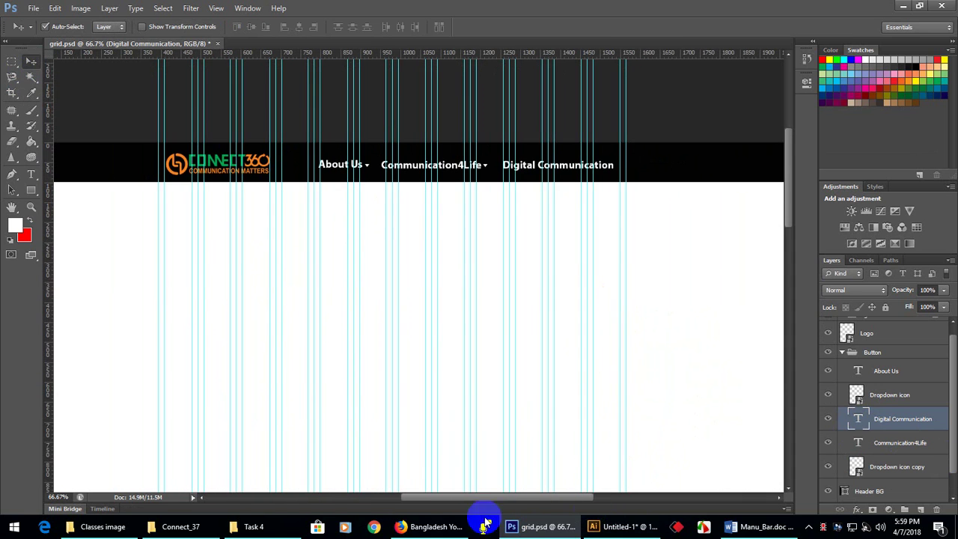
Switch to Firefox to examine the bylc.org menu bar for reference, and return to Photoshop
click(431, 528)
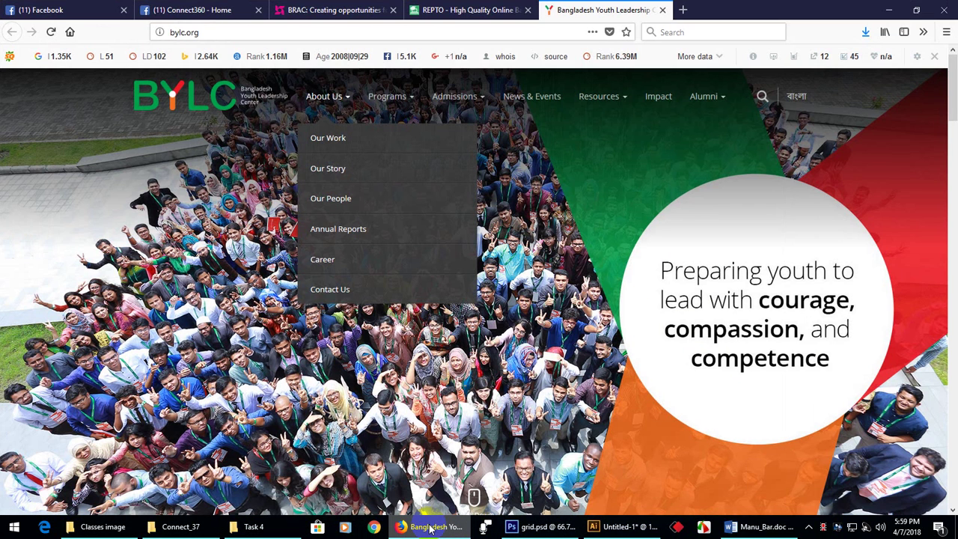
scroll(523, 374, up, 5)
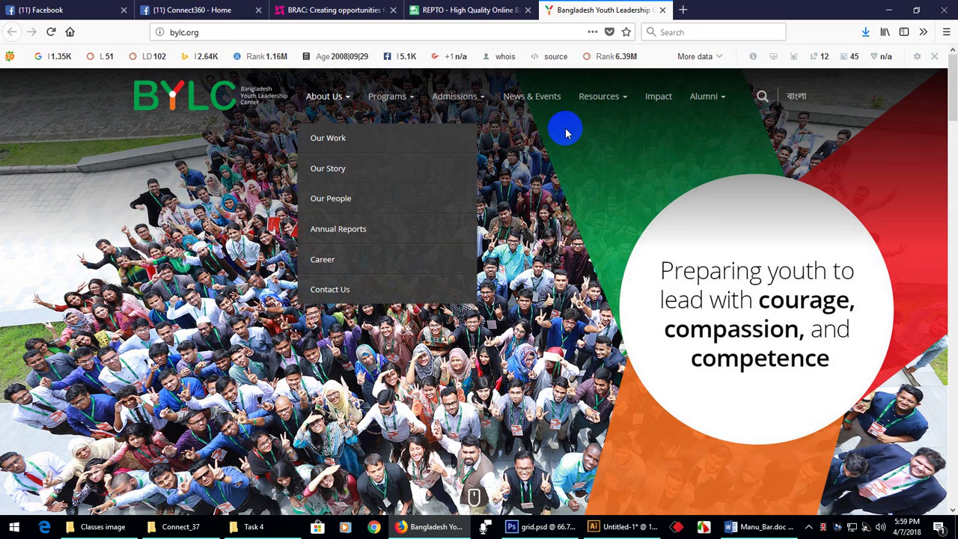
click(891, 7)
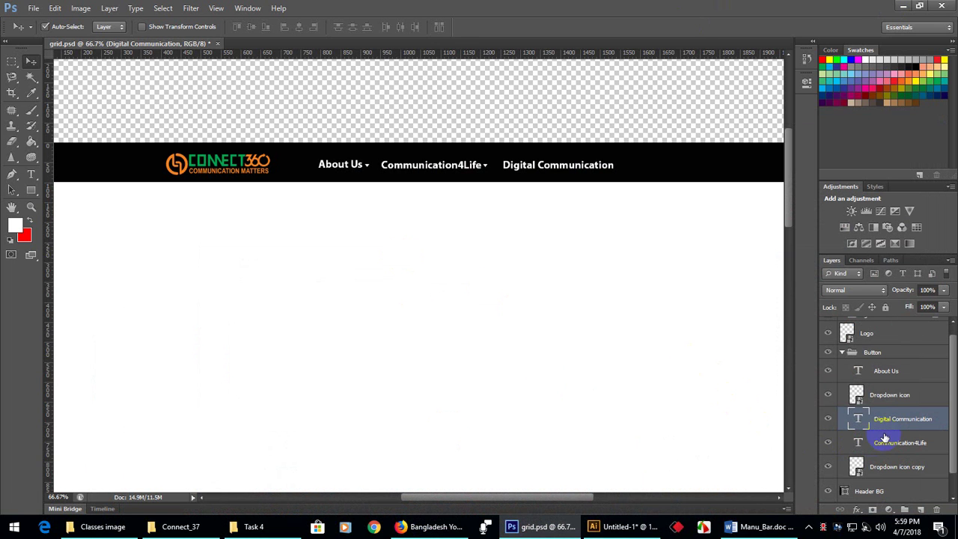
Switch to Firefox to examine how the About Us dropdown opens on bylc.org, and return to Photoshop
scroll(883, 438, up, 1)
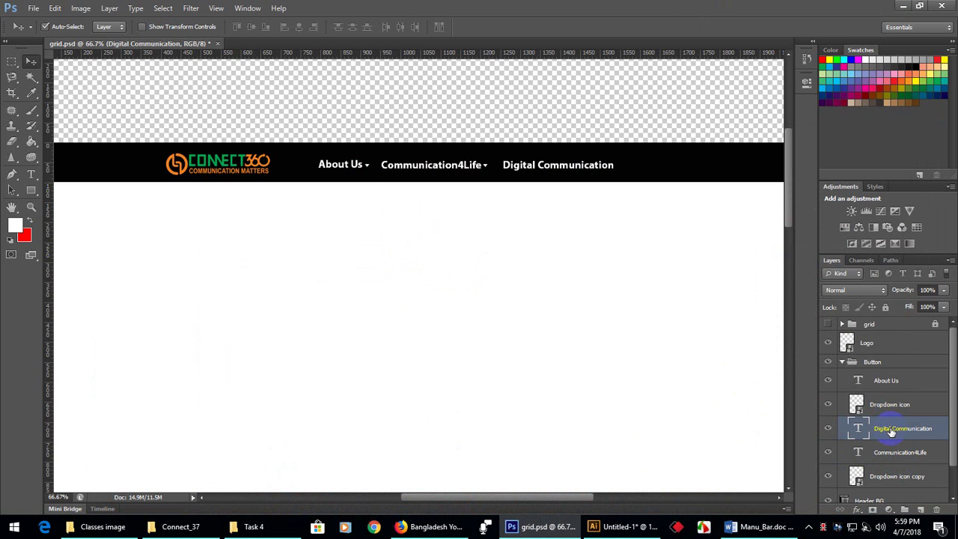
drag(891, 432, 314, 205)
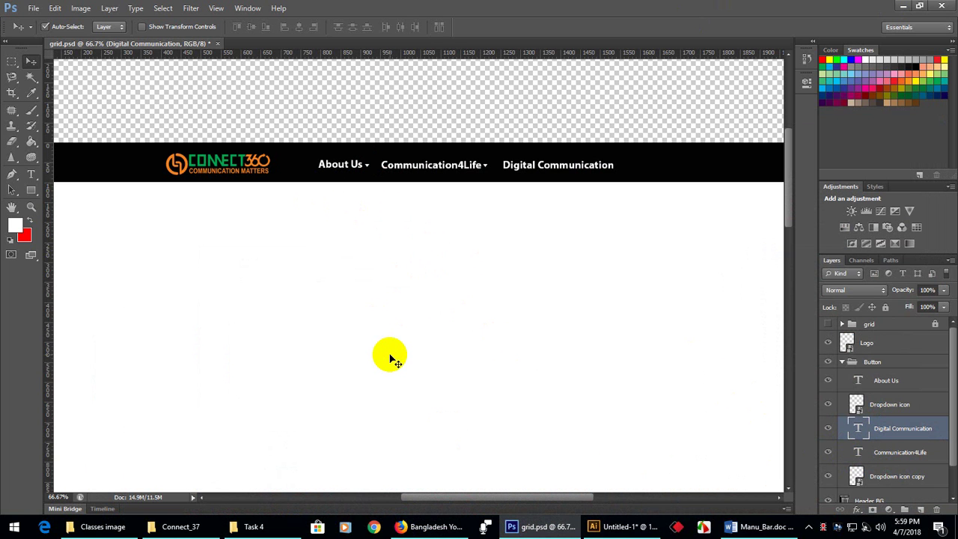
click(434, 527)
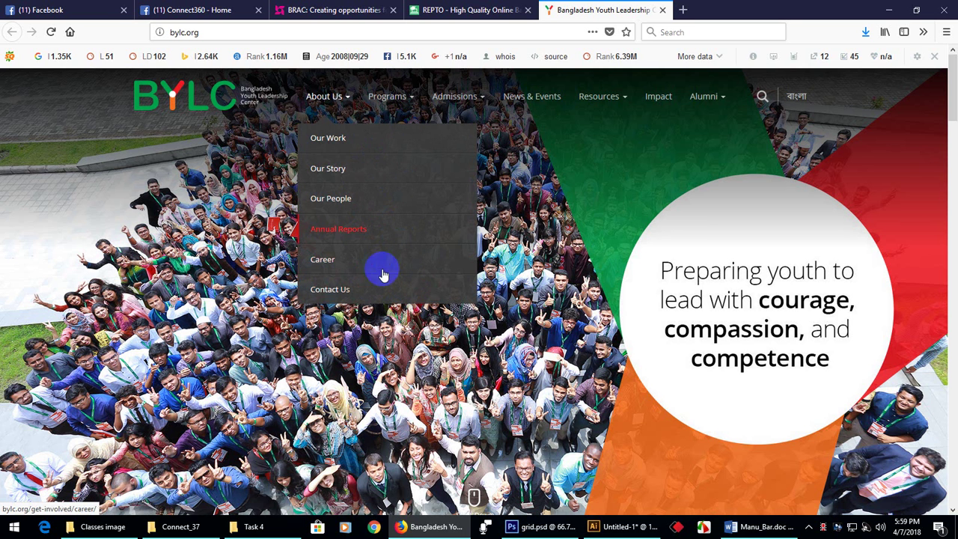
click(348, 101)
click(348, 102)
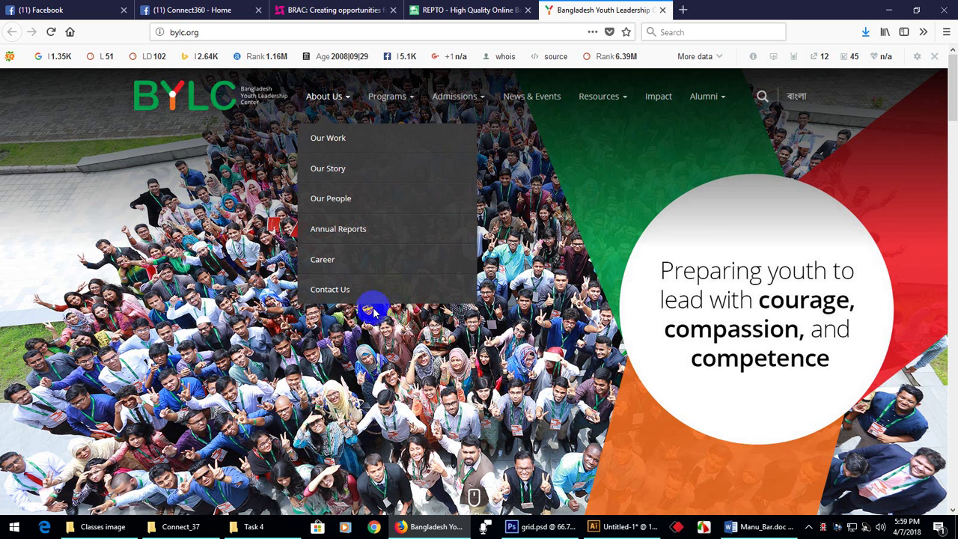
click(349, 103)
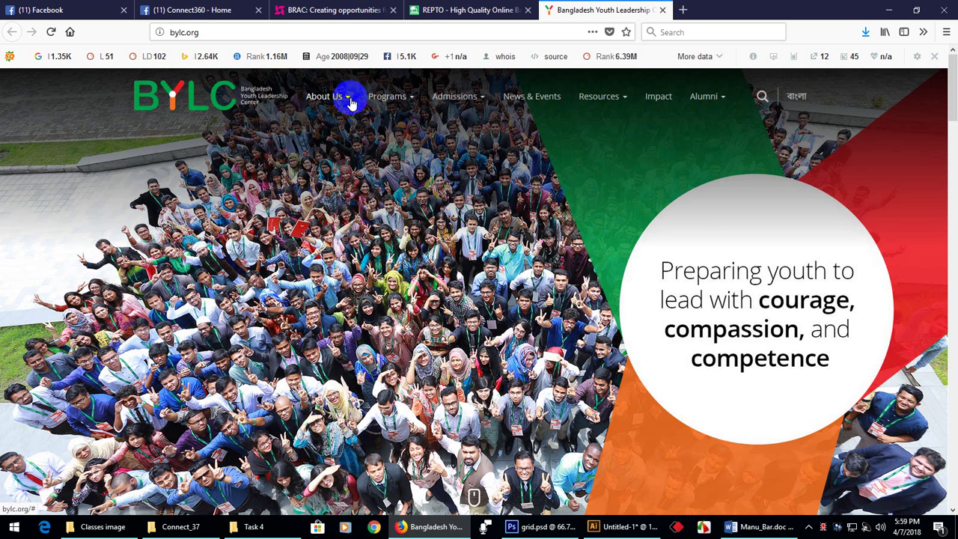
click(890, 10)
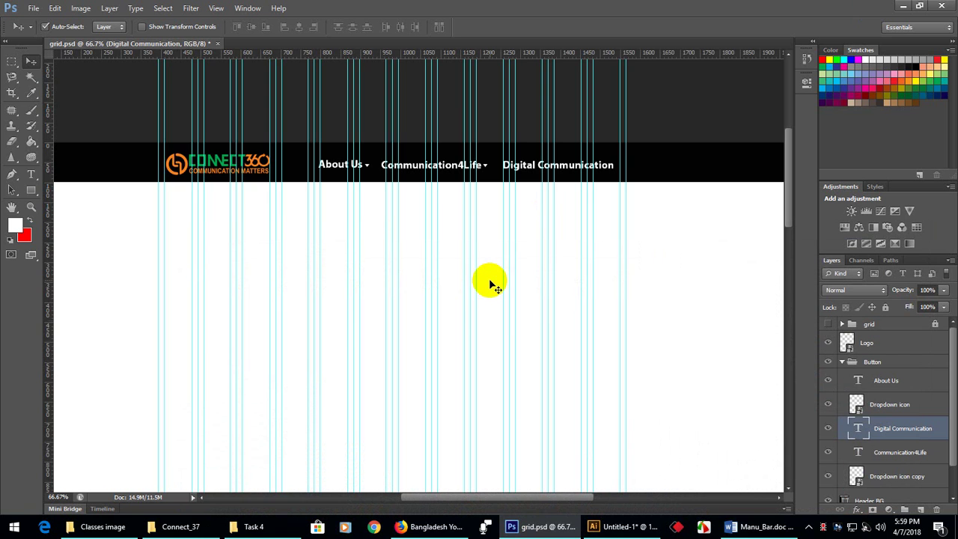
Scale all the menu text and dropdown icon layers in the Button group together to about 76% width and 77% height
scroll(515, 327, up, 1)
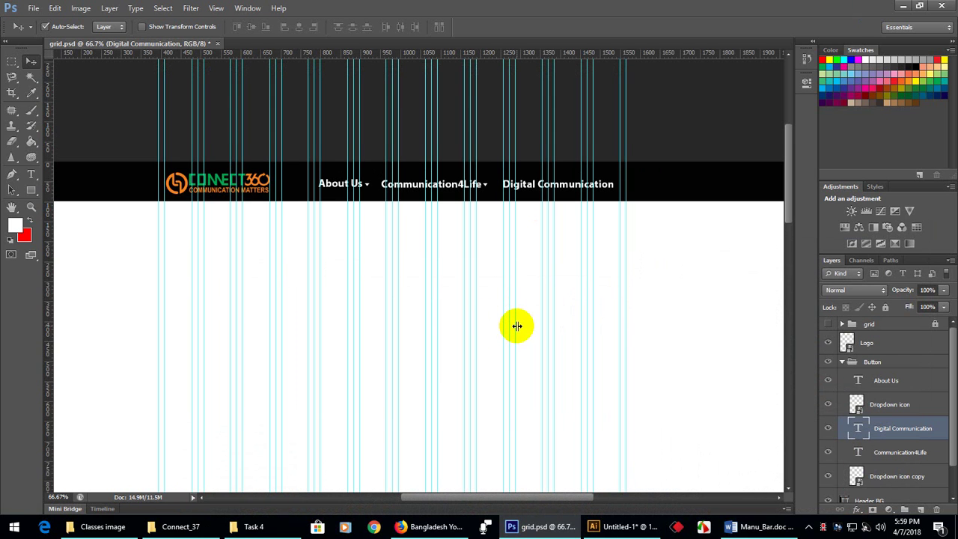
scroll(516, 326, down, 2)
scroll(516, 324, up, 2)
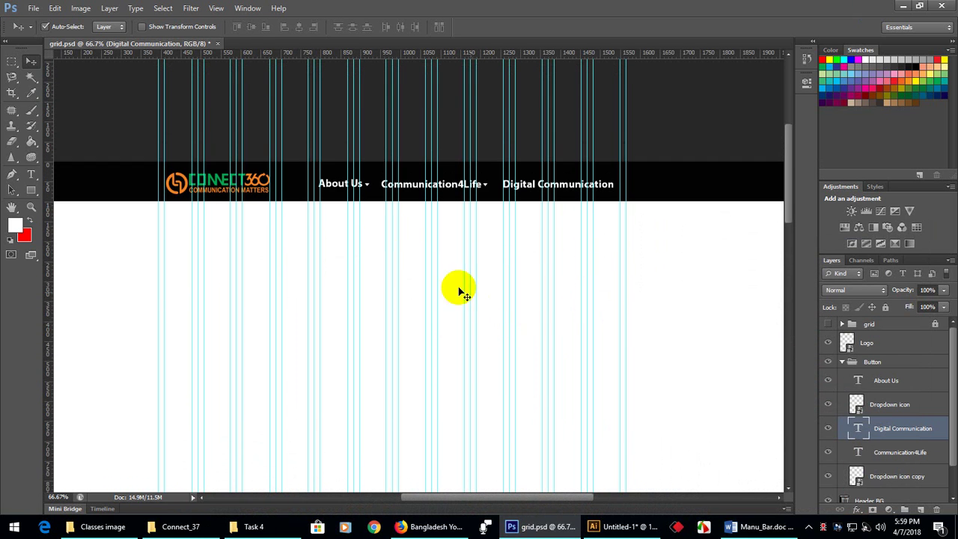
click(331, 181)
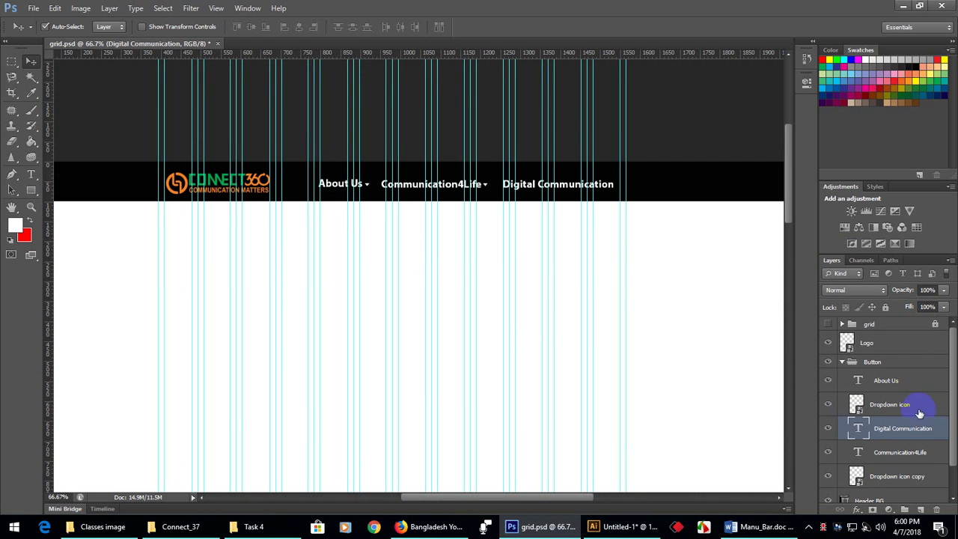
click(893, 424)
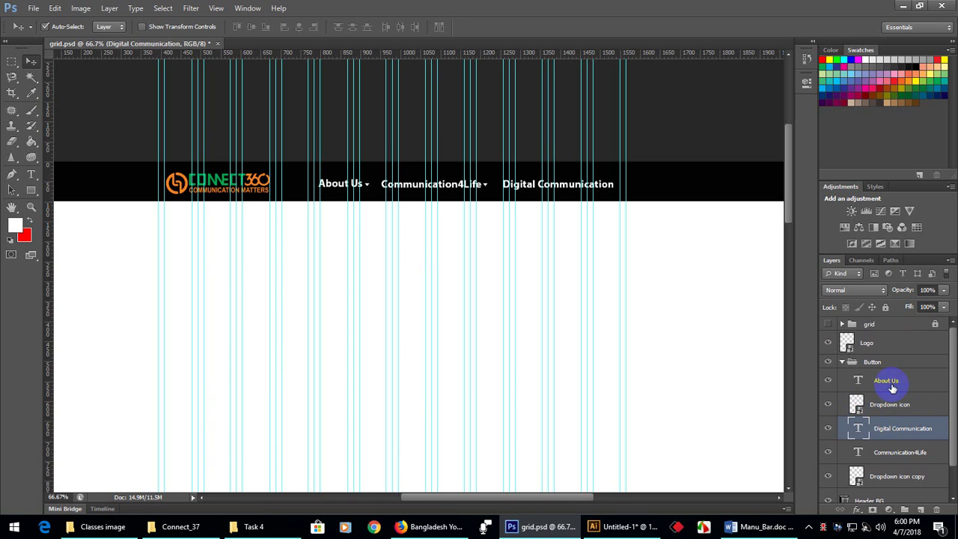
click(892, 389)
scroll(891, 419, down, 1)
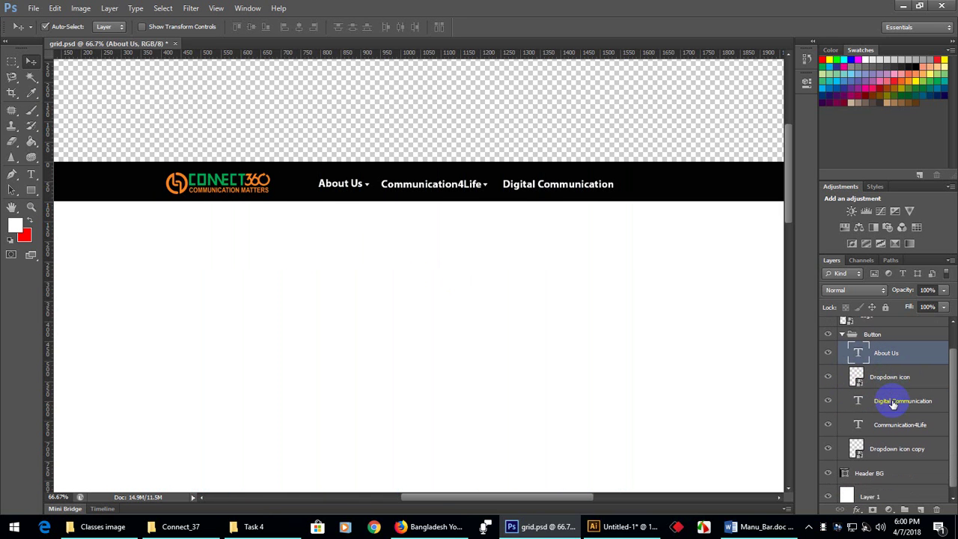
shift+click(900, 449)
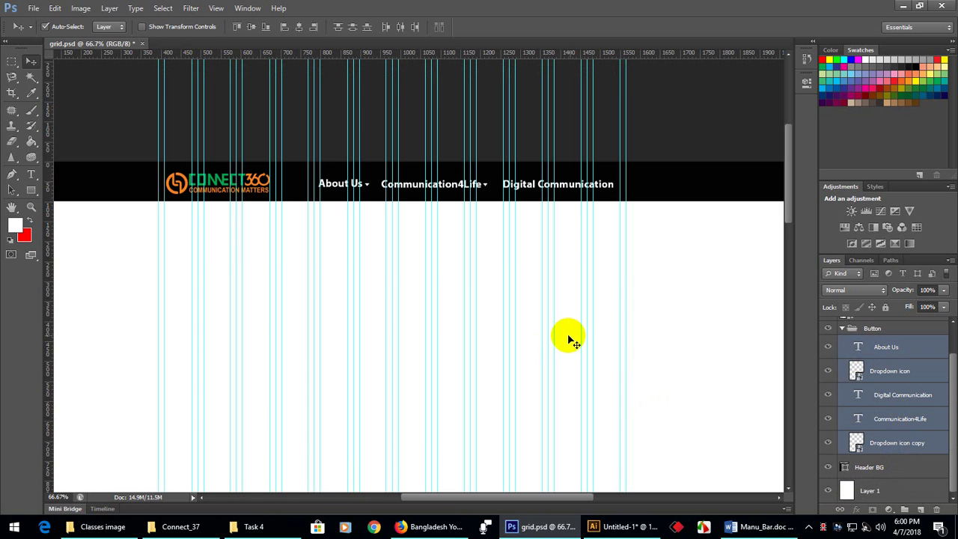
key(ctrl+t)
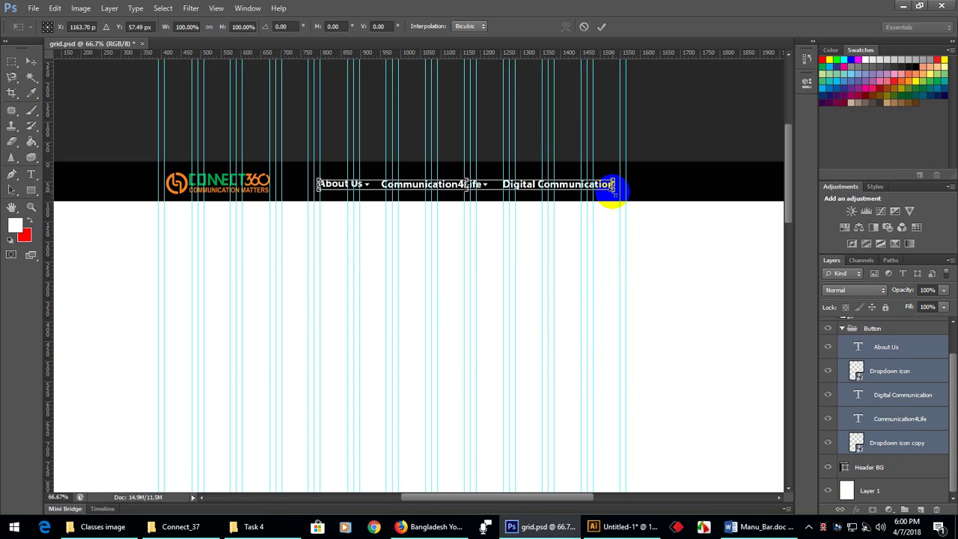
drag(612, 188, 540, 187)
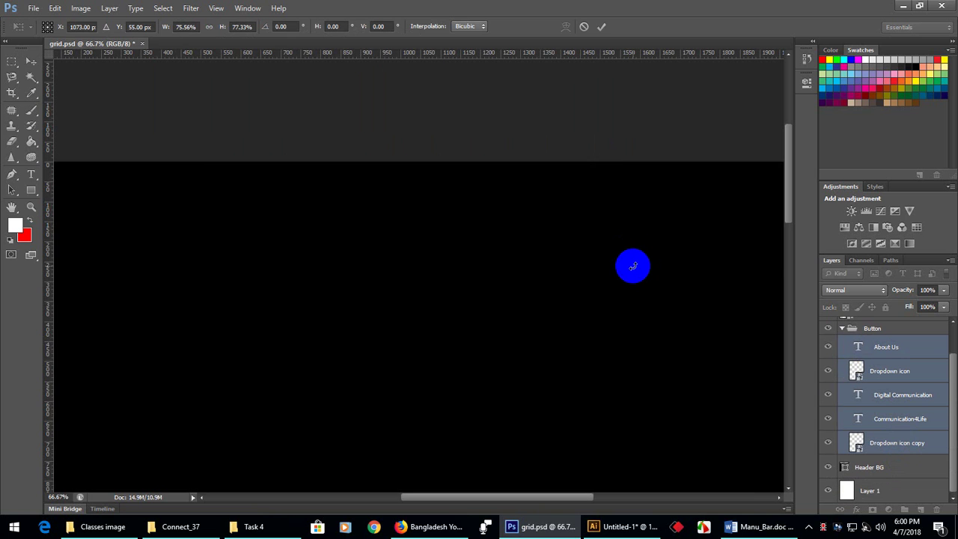
key(Return)
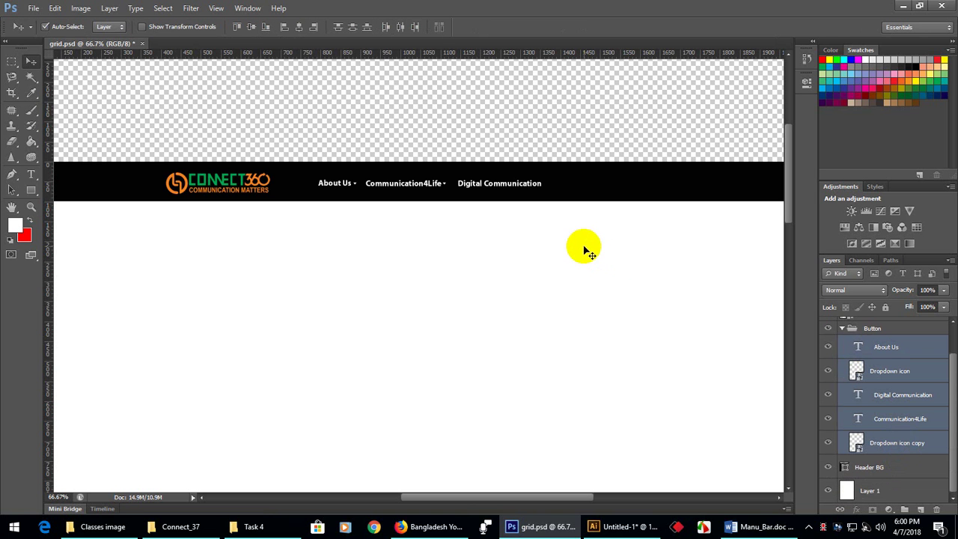
Nudge the selected menu items left in the header, closer to the Connect360 logo, checking them against the guides
key(shift+Left)
key(shift+Left)
key(ctrl+semicolon)
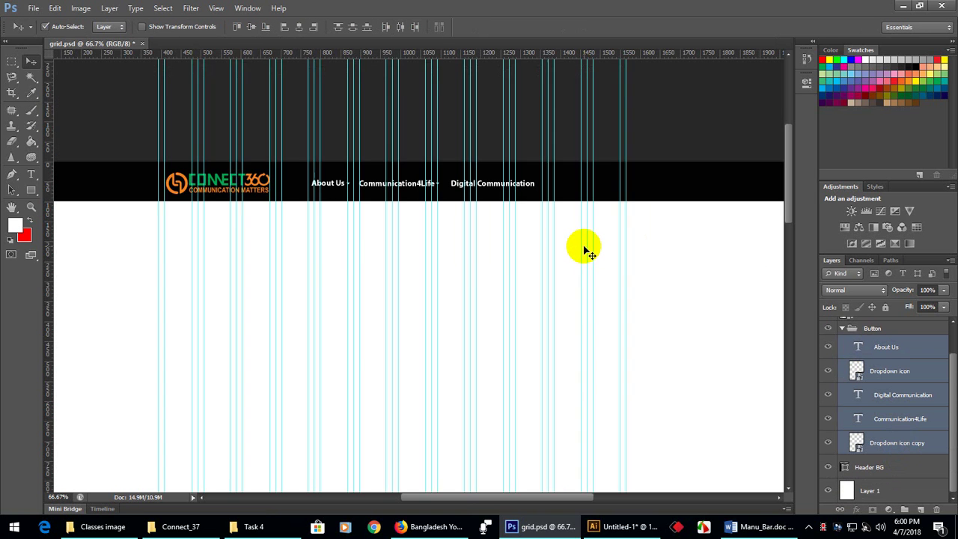
key(shift+Left)
key(shift+Left)
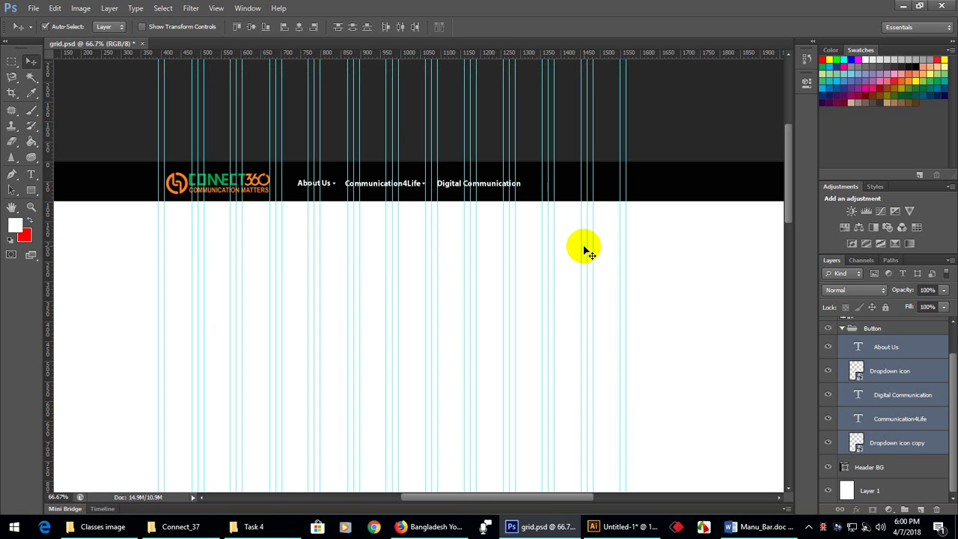
key(shift+Left)
click(935, 442)
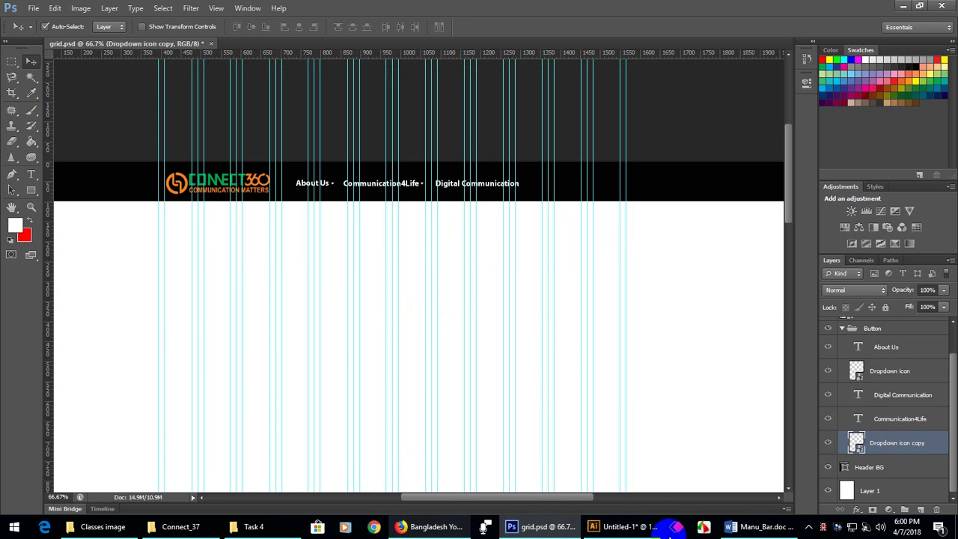
Switch to Manu_Bar.doc in Word, copy the menu heading "Visual Communication", and return to Photoshop
click(759, 526)
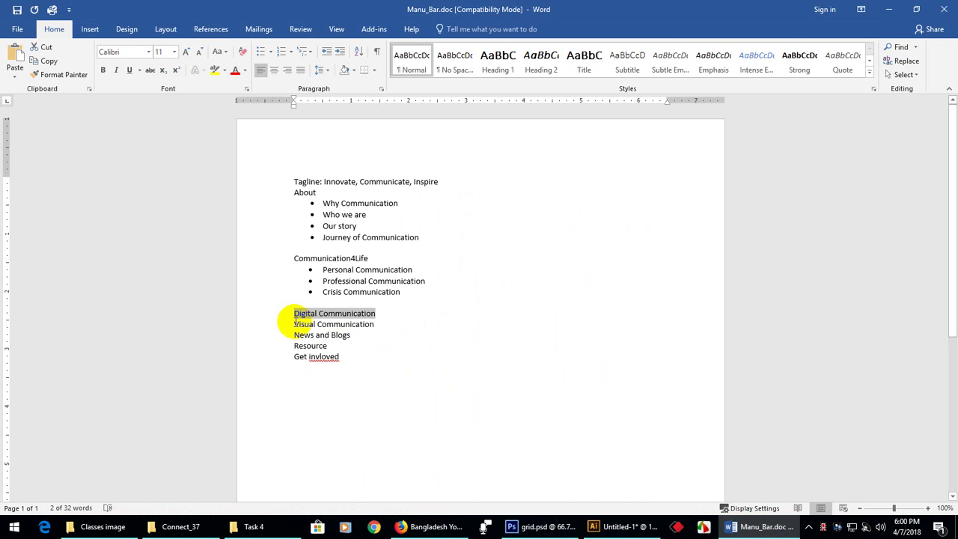
drag(296, 323, 380, 325)
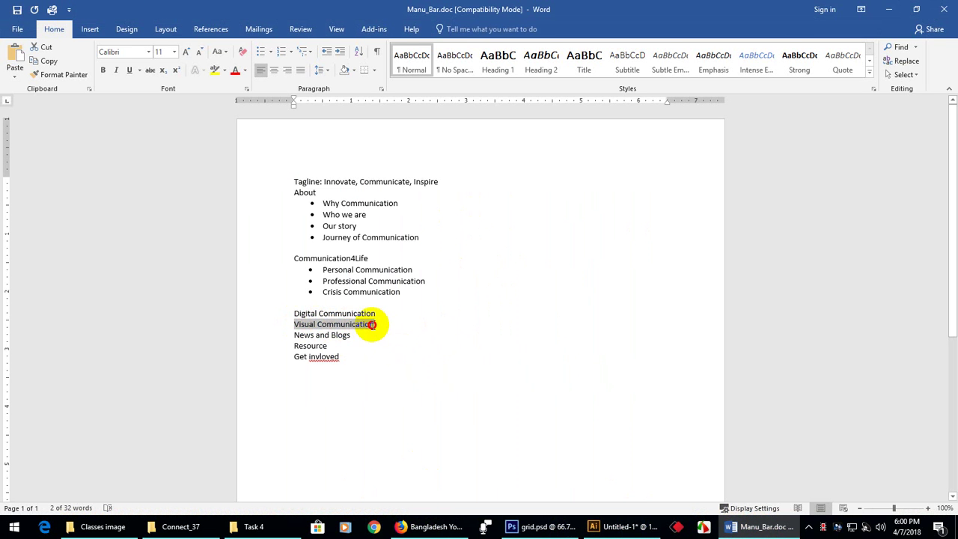
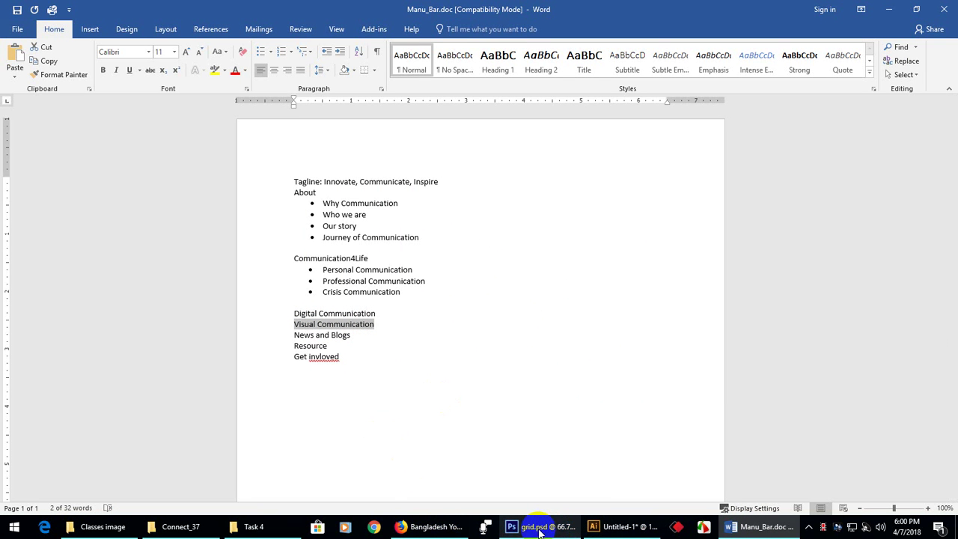
mouse_move(539, 531)
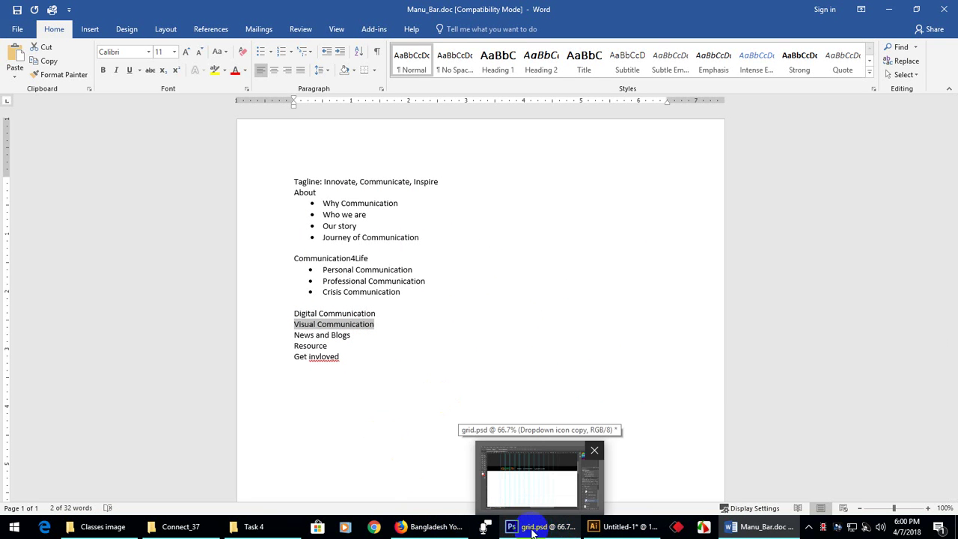
click(534, 530)
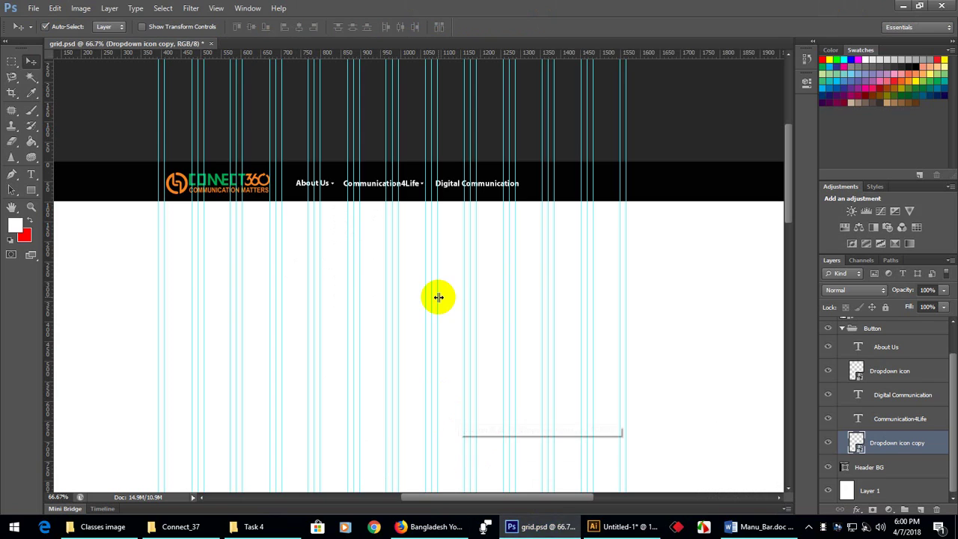
Duplicate the Digital Communication text to its right and replace the copy's text with "Visual Communication"
click(494, 189)
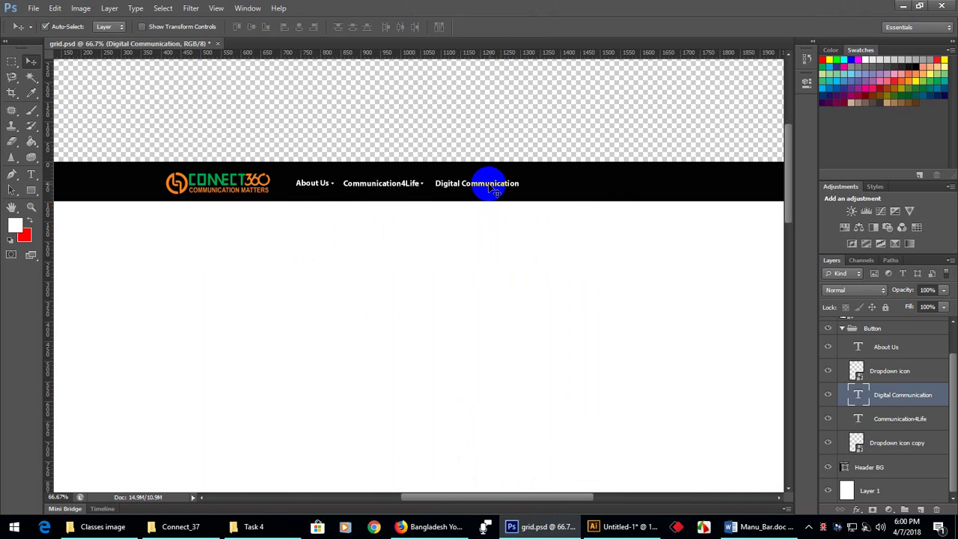
drag(492, 187, 583, 187)
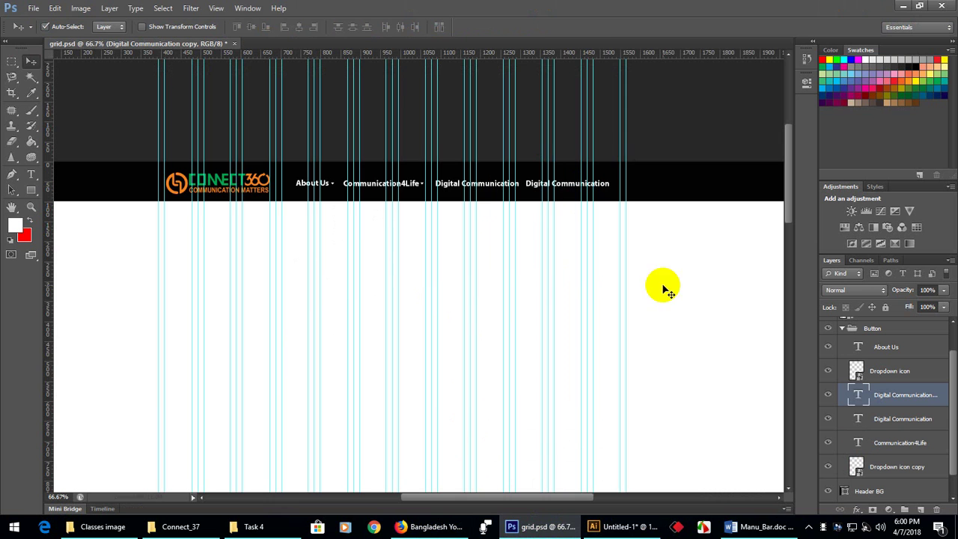
double_click(860, 395)
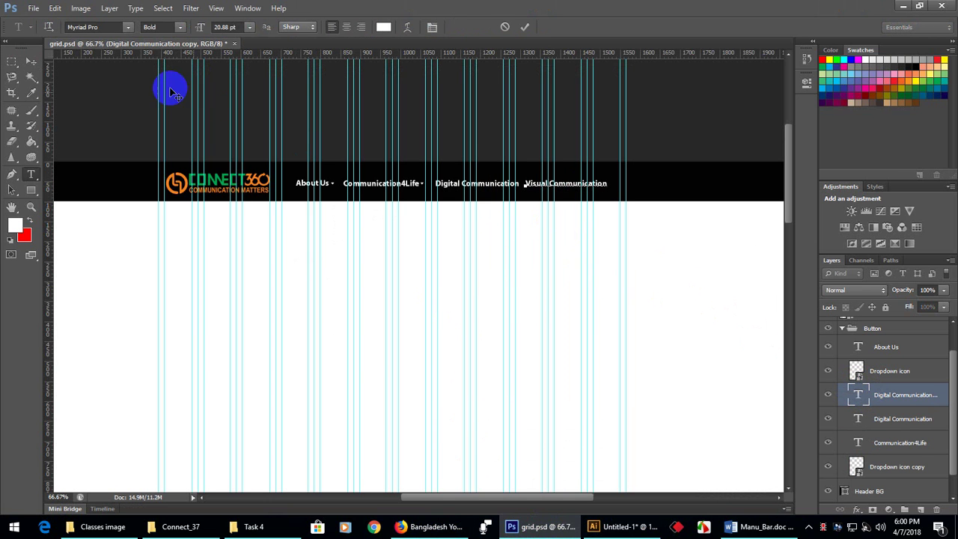
click(31, 61)
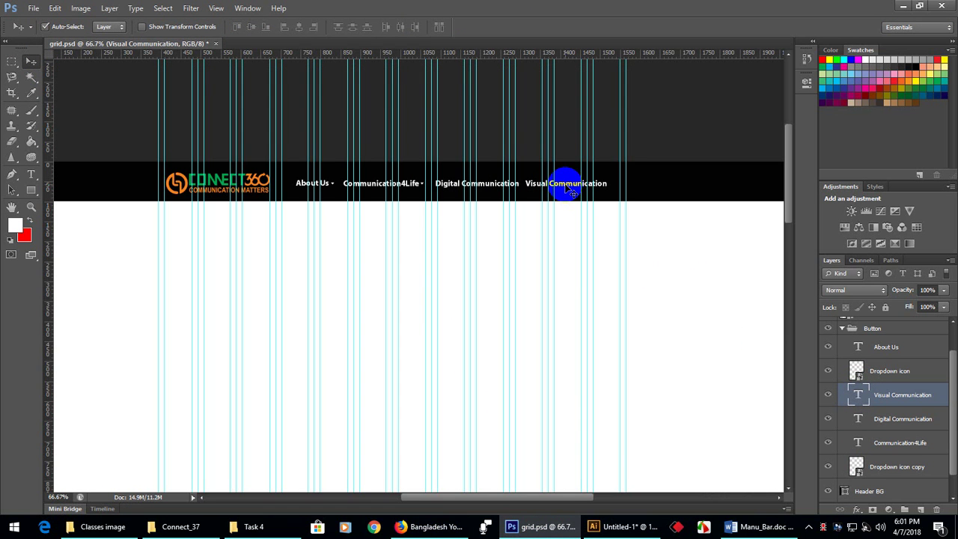
Duplicate the Visual Communication text to its right, then copy the heading "News and Blogs" from Manu_Bar.doc in Word and return to Photoshop
drag(569, 187, 657, 196)
click(752, 526)
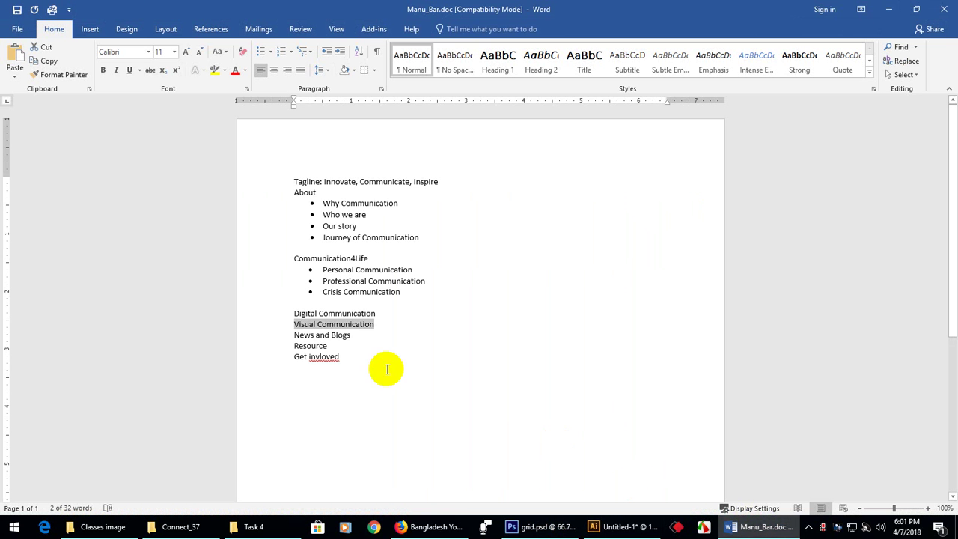
drag(296, 334, 345, 335)
key(ctrl+c)
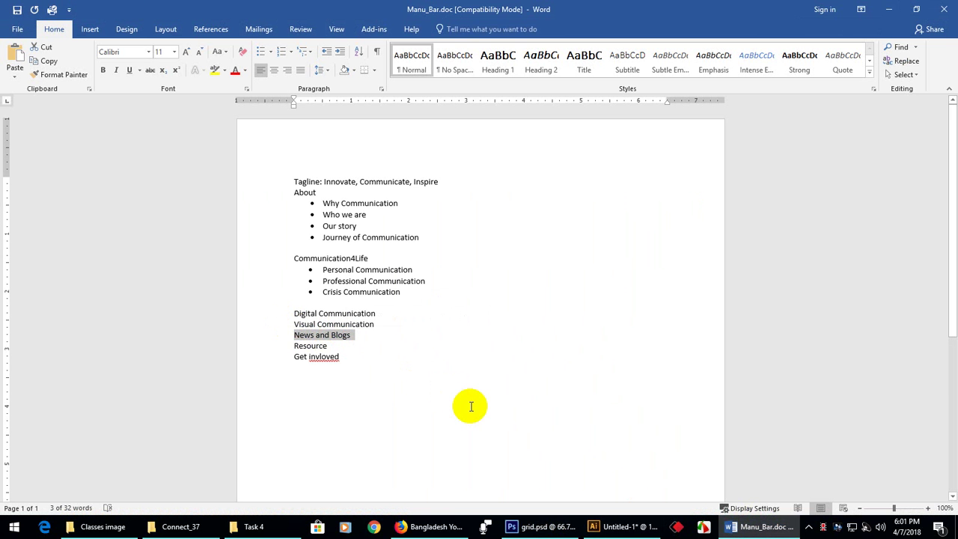
click(532, 526)
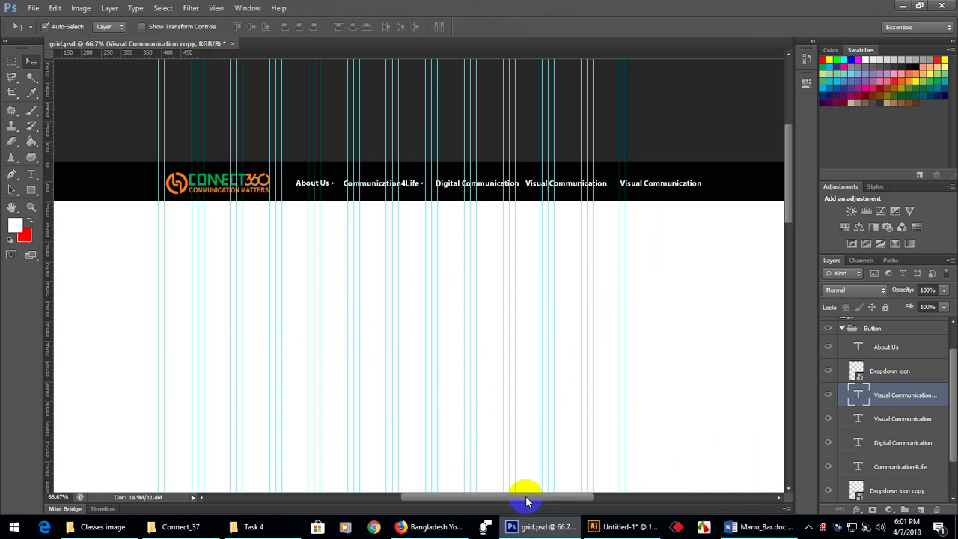
Replace the text of the rightmost Visual Communication copy with "News and Blogs"
click(667, 181)
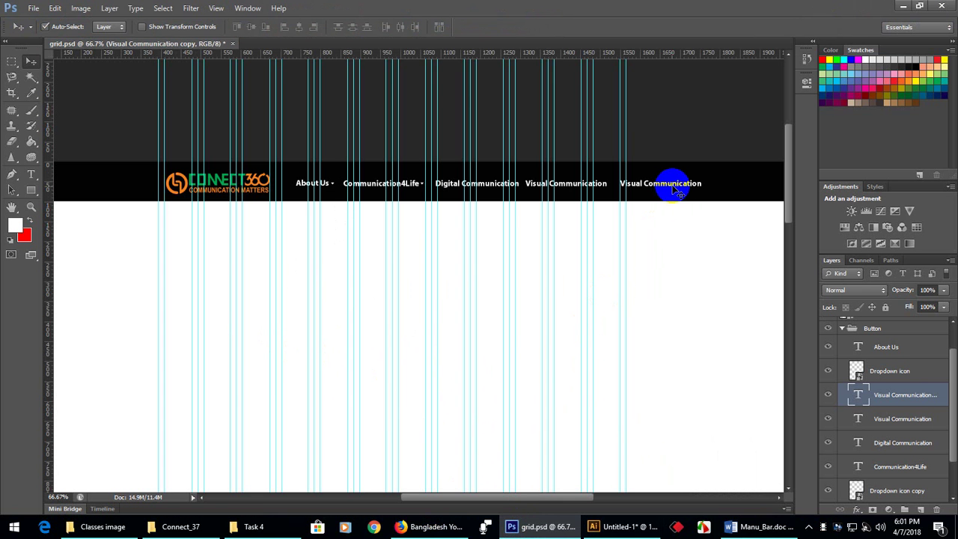
double_click(861, 396)
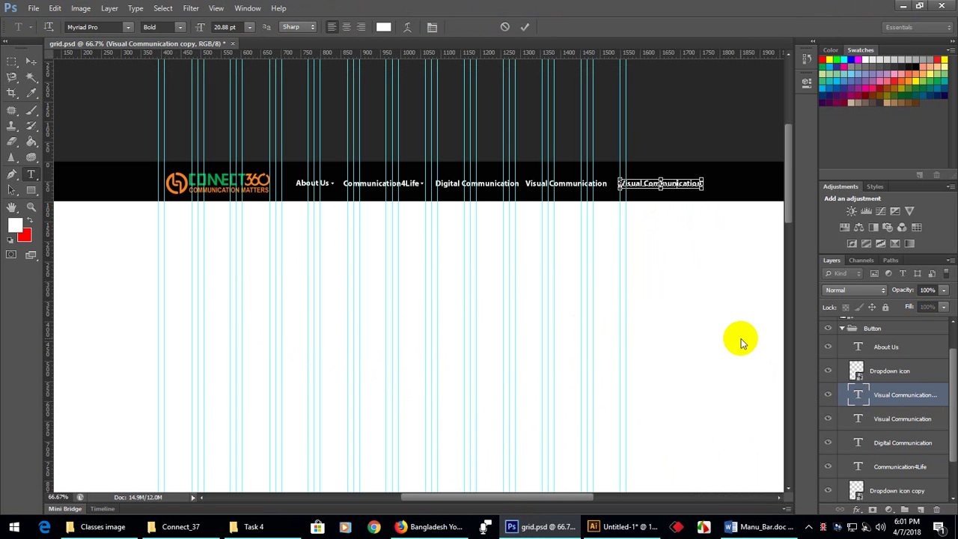
key(ctrl+v)
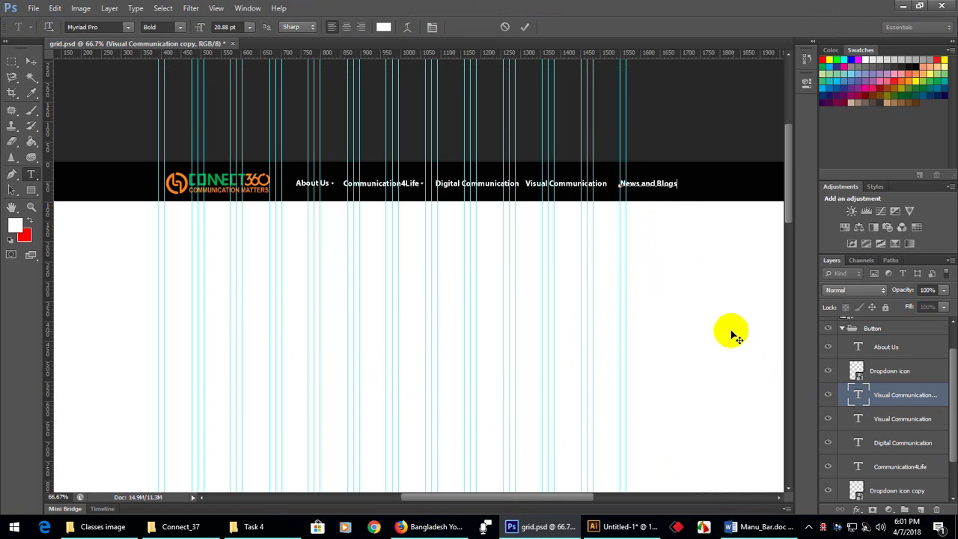
click(31, 63)
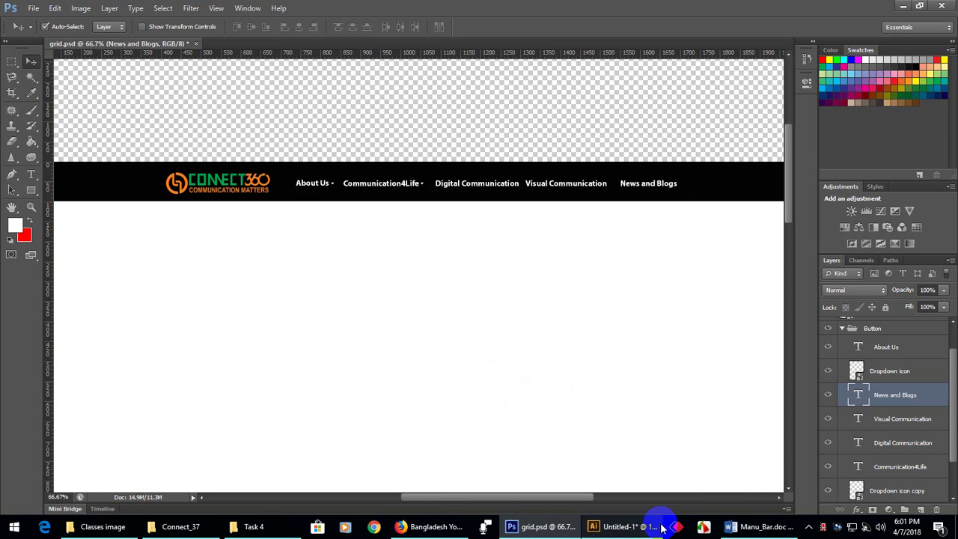
Switch to Manu_Bar.doc in Word, copy the menu heading "Resource", and return to Photoshop
click(743, 528)
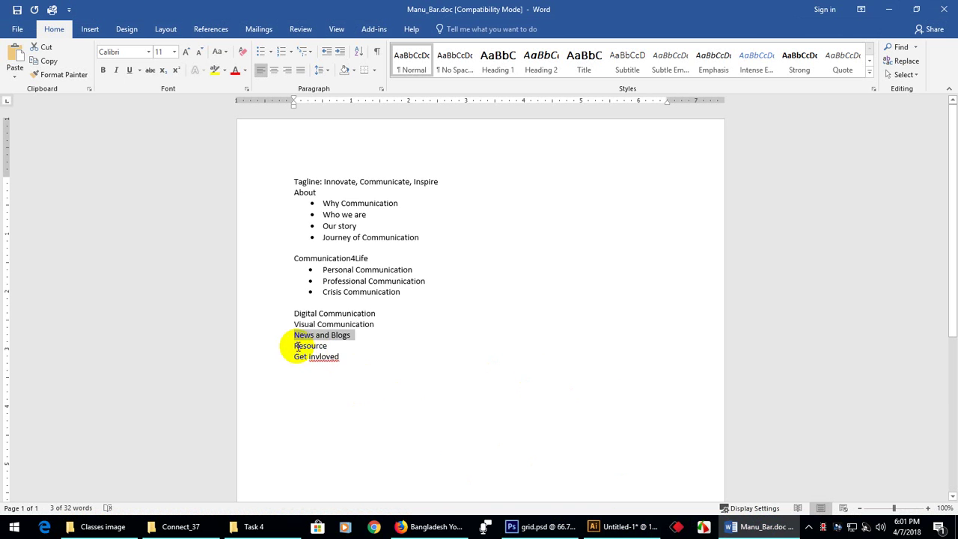
drag(296, 345, 318, 346)
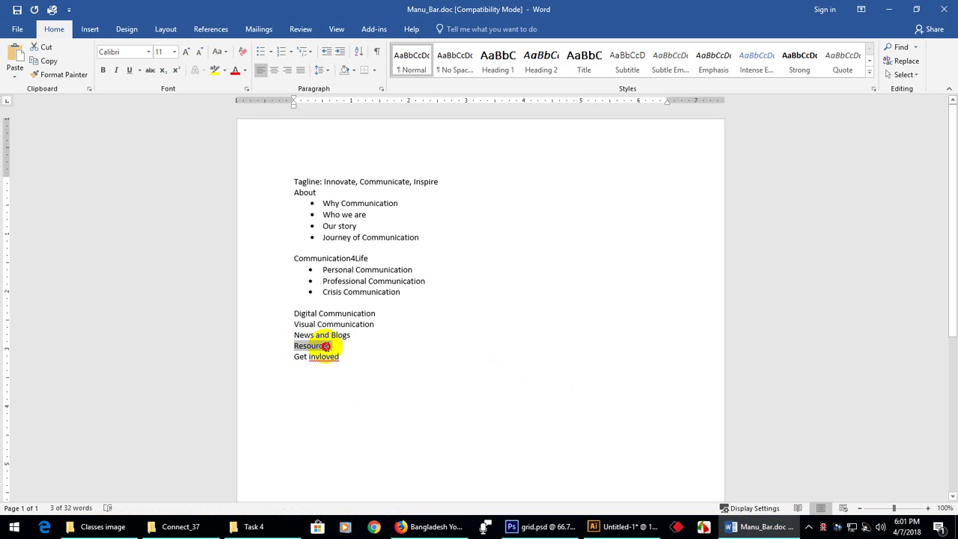
drag(326, 346, 330, 346)
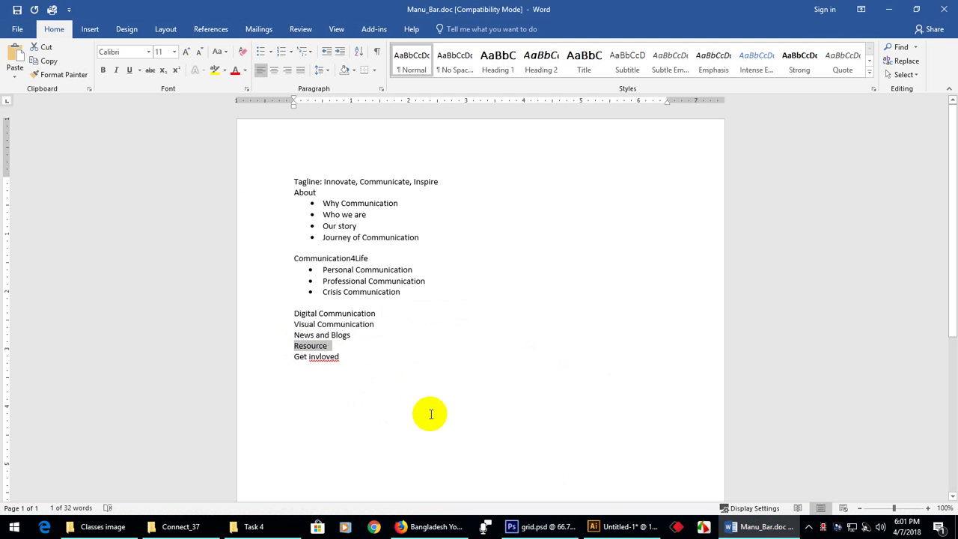
click(528, 526)
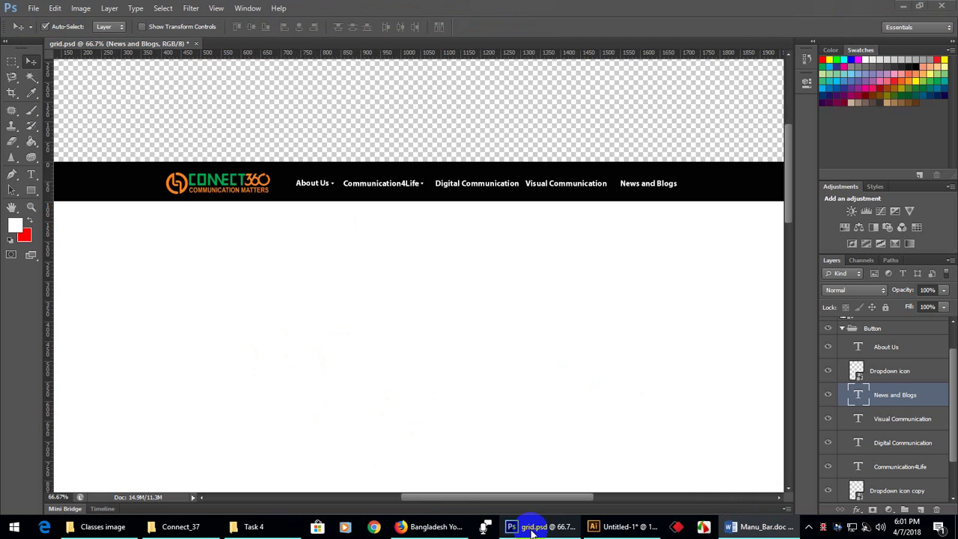
Duplicate the News and Blogs text to its right and replace the copy's text with "Resource"
click(668, 194)
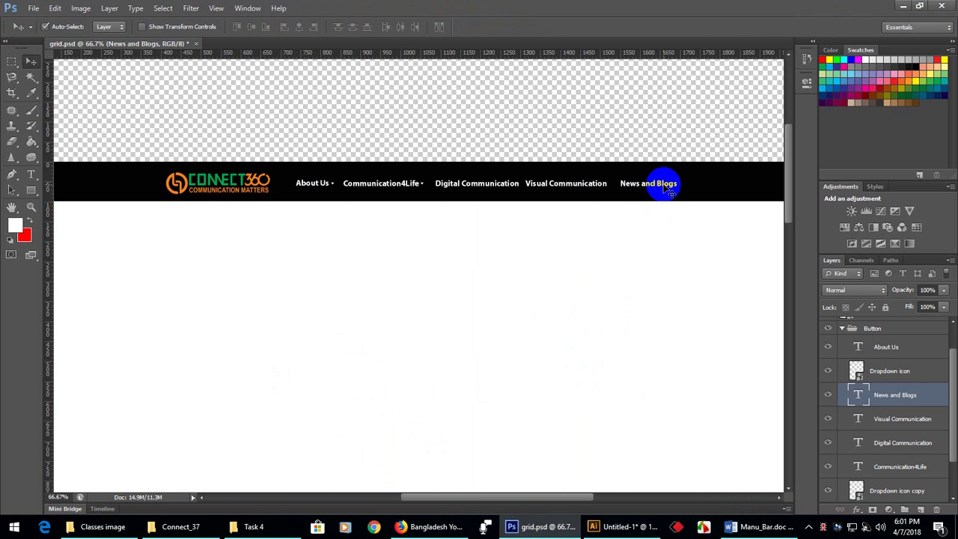
drag(669, 187, 735, 187)
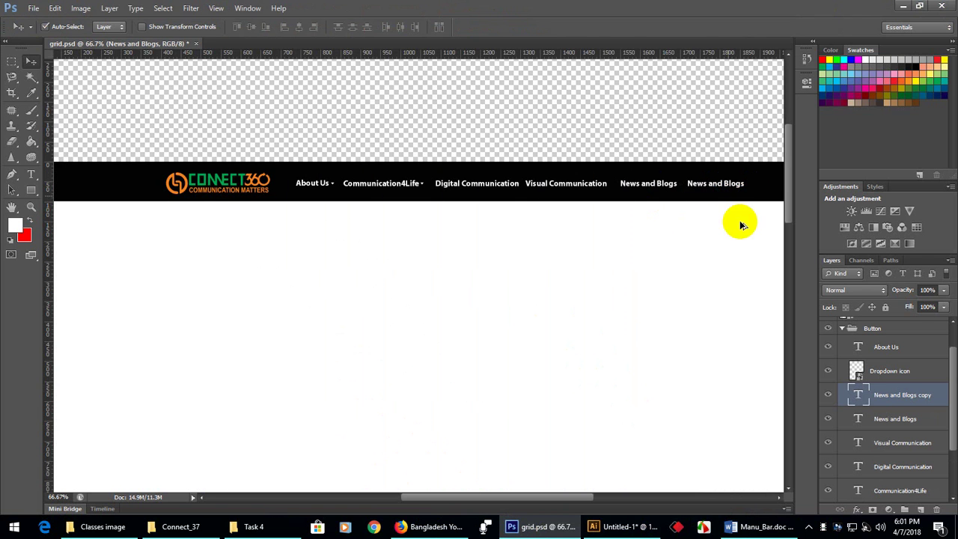
double_click(858, 394)
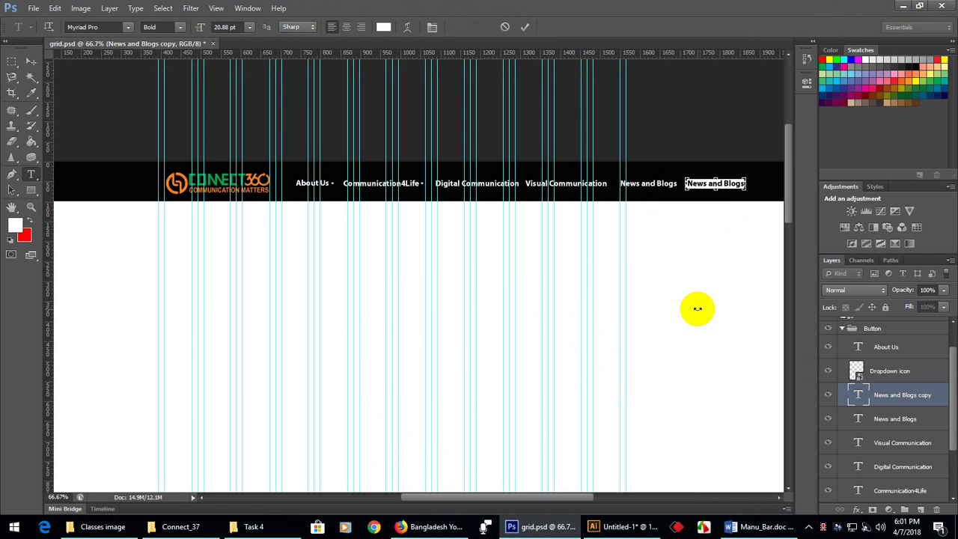
click(32, 61)
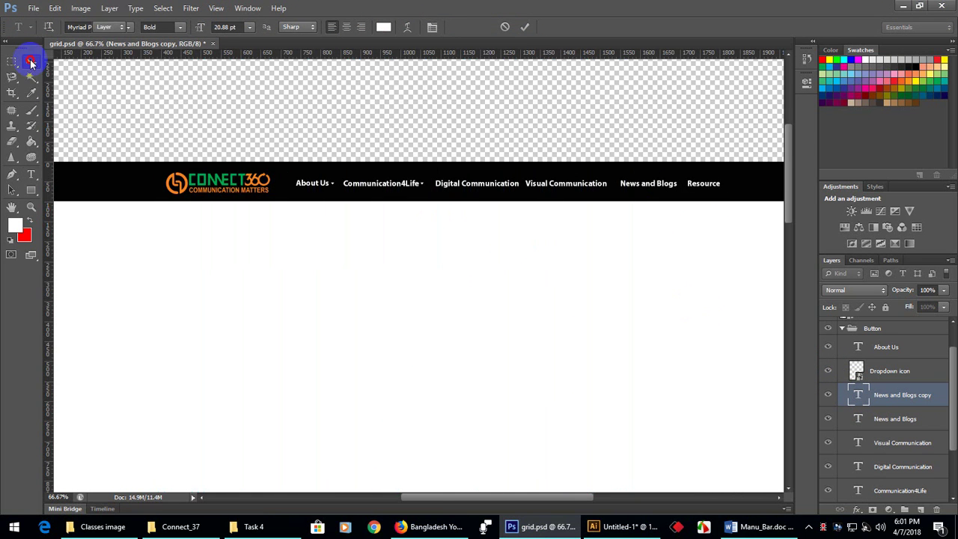
Switch to Manu_Bar.doc in Word and correct the misspelled word in the last menu heading to "involved"
click(752, 528)
drag(331, 362, 306, 355)
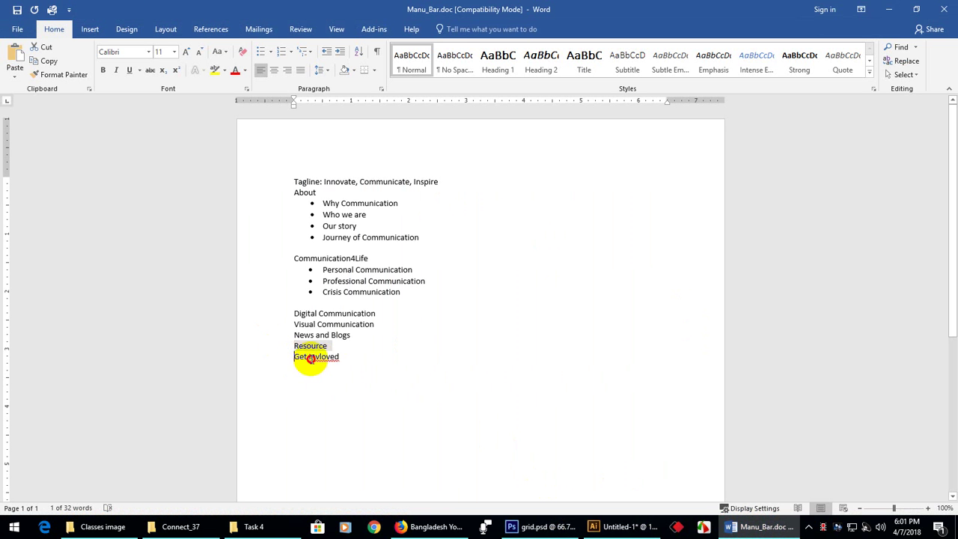
click(336, 370)
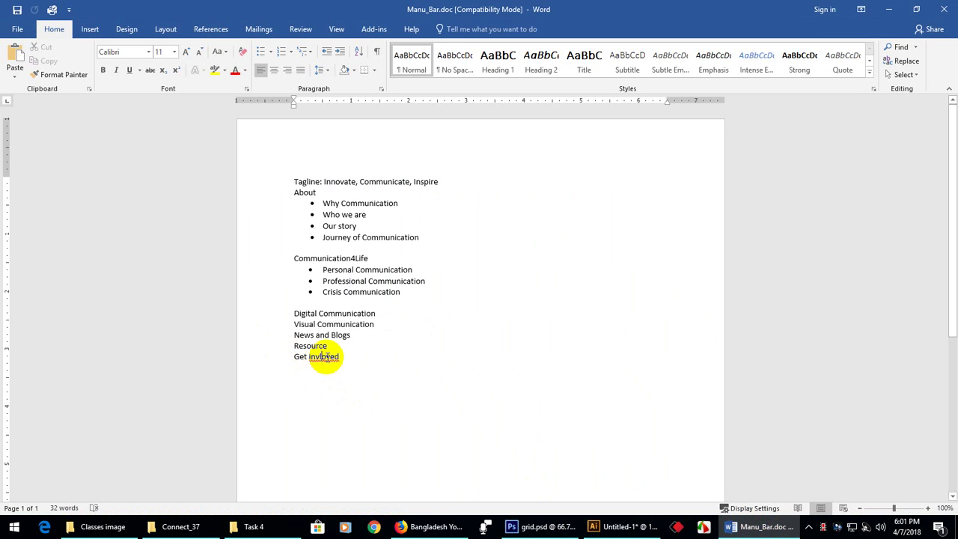
right_click(327, 356)
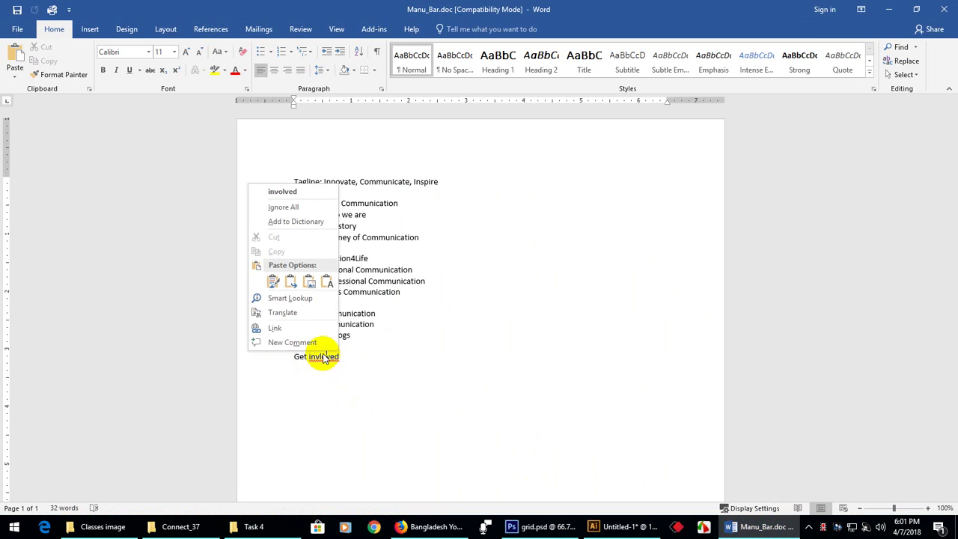
click(289, 190)
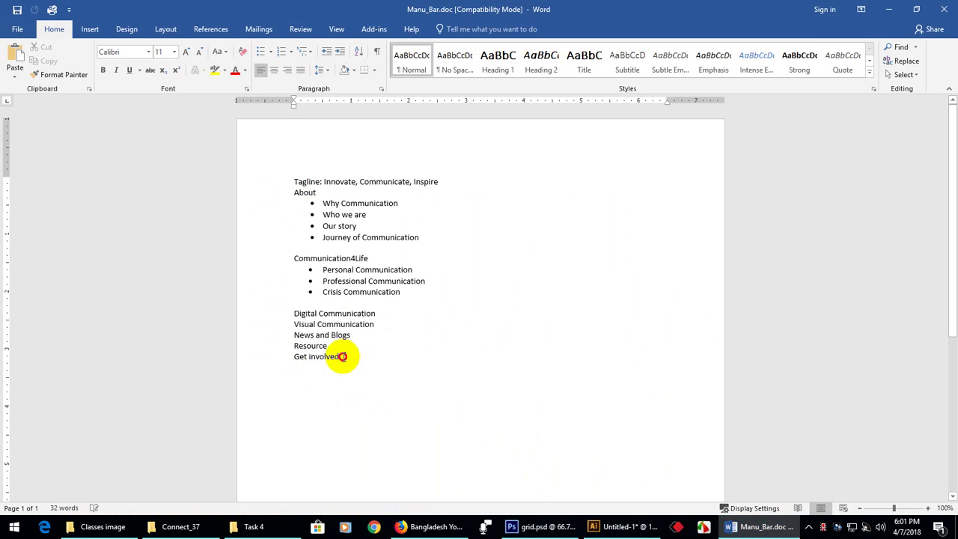
Copy the heading "Get involved", return to Photoshop, and duplicate the Resource text to its right
drag(342, 356, 288, 356)
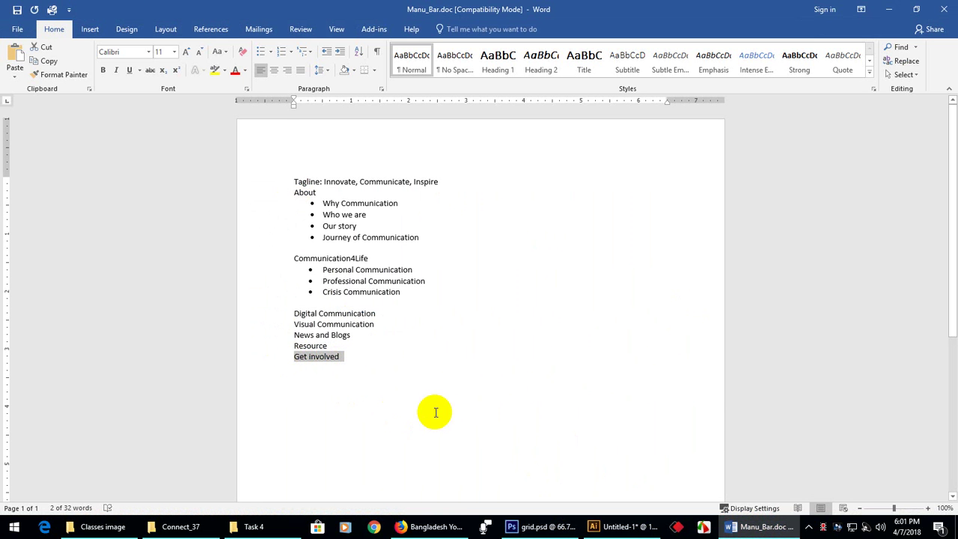
click(533, 527)
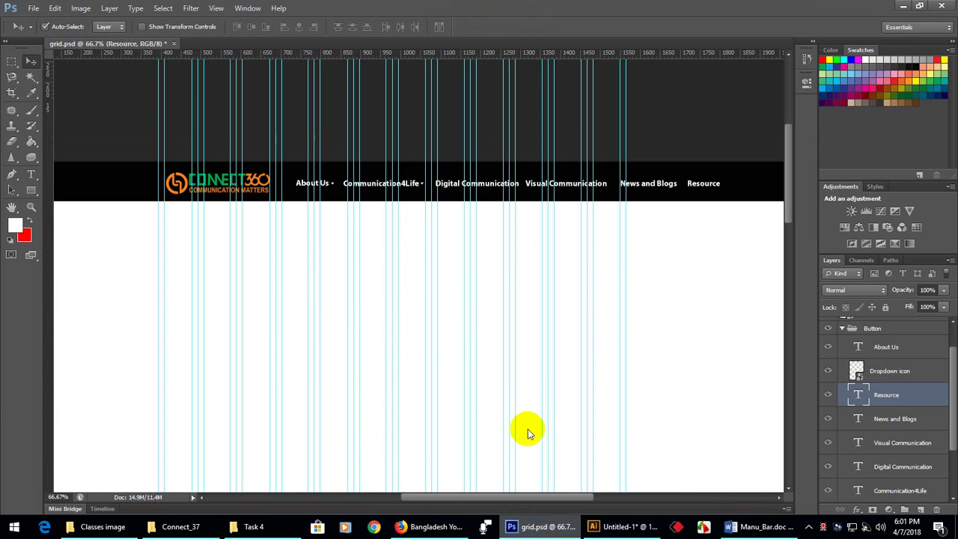
click(703, 187)
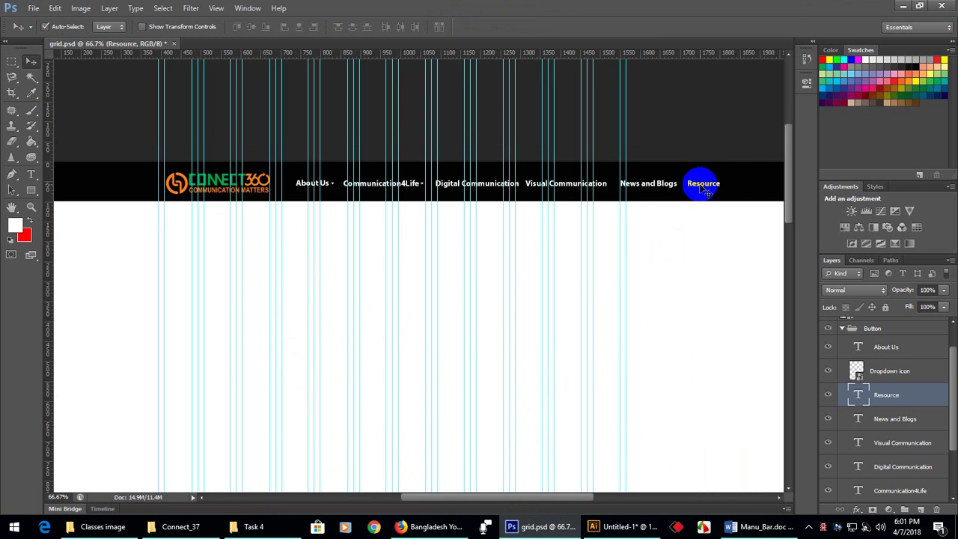
drag(703, 187, 744, 187)
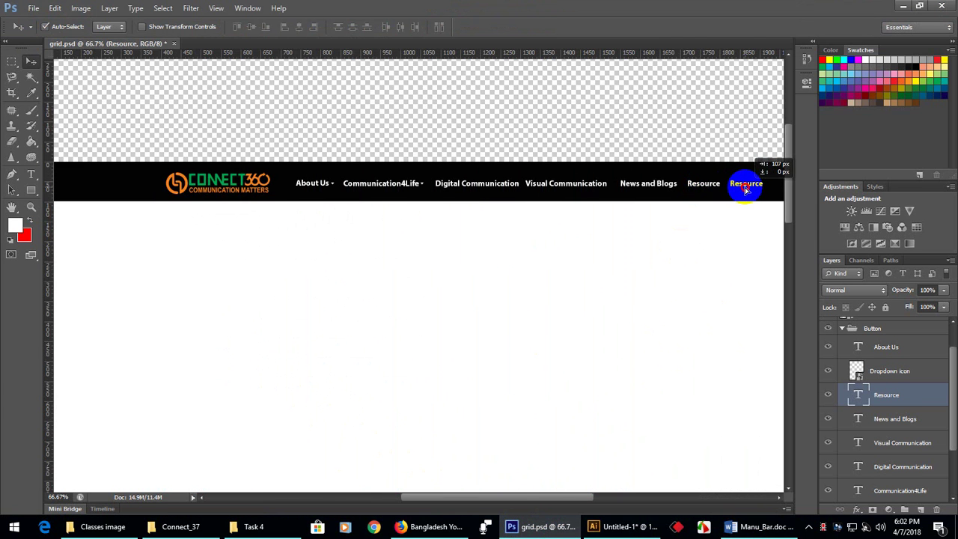
Replace the text of the rightmost Resource copy with "Get involved"
double_click(857, 397)
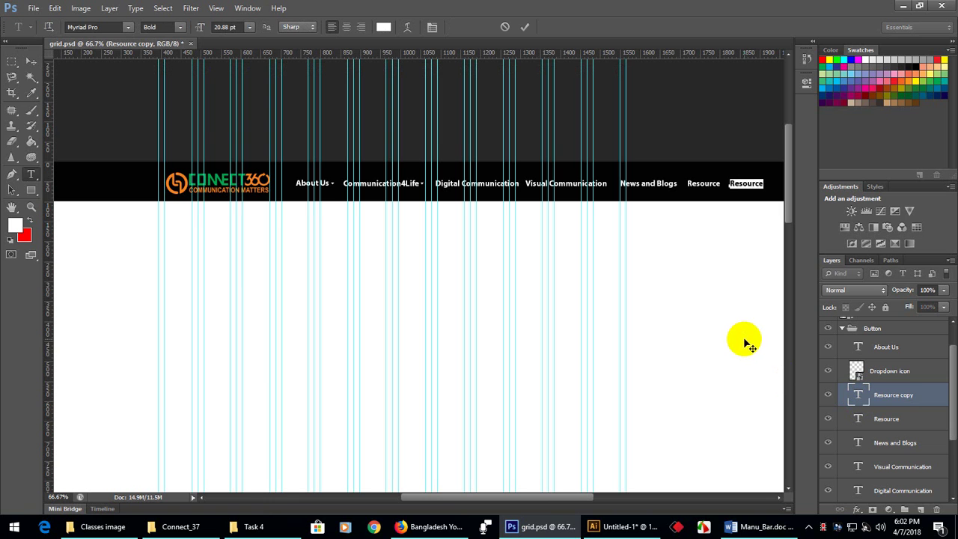
text(Get involved)
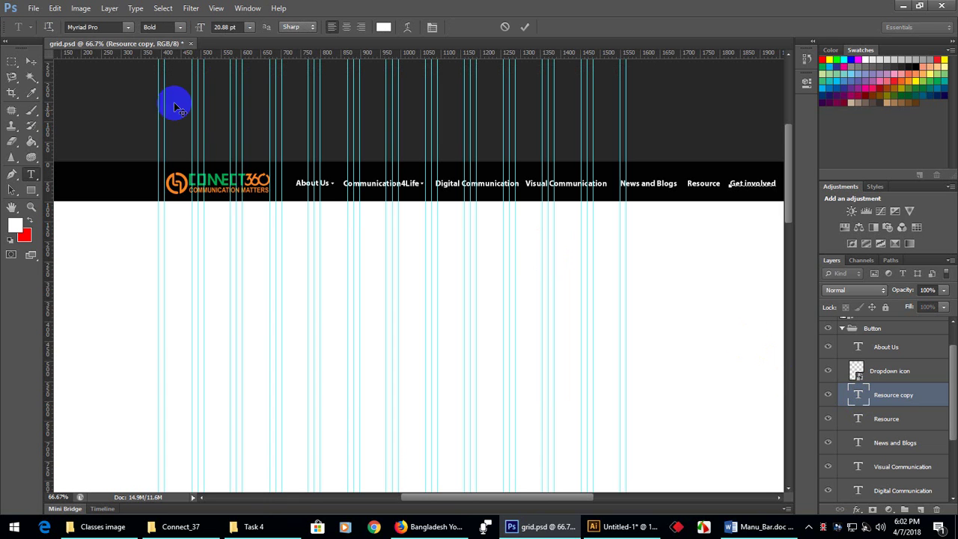
click(32, 60)
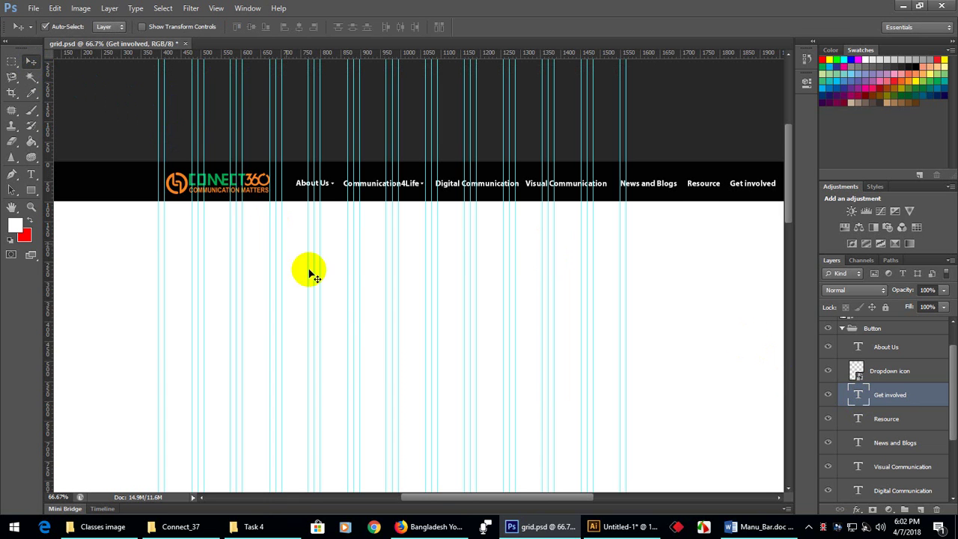
Move the About Us text together with its dropdown icon about 30 px left, closer to the logo
scroll(377, 329, up, 1)
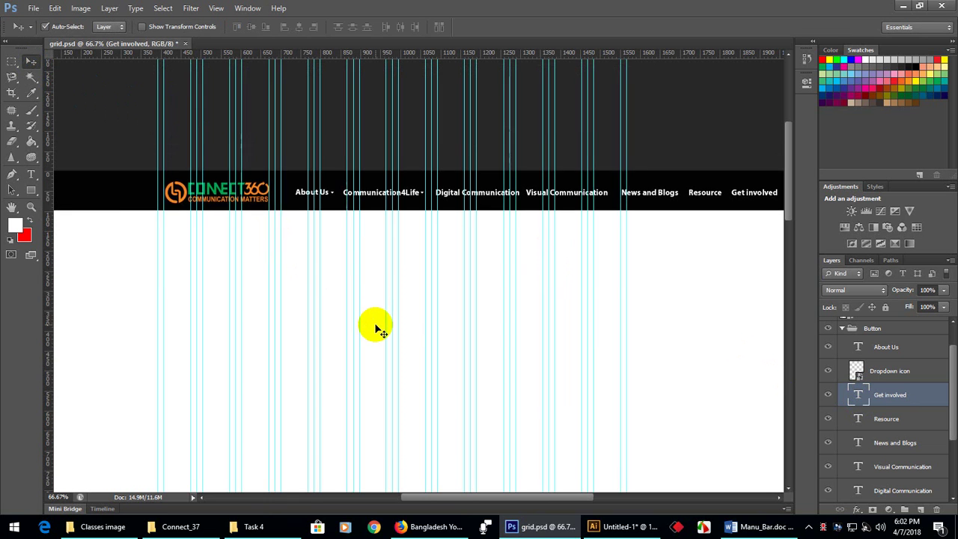
key(ctrl+plus)
scroll(337, 296, up, 3)
drag(280, 190, 292, 201)
shift+click(290, 191)
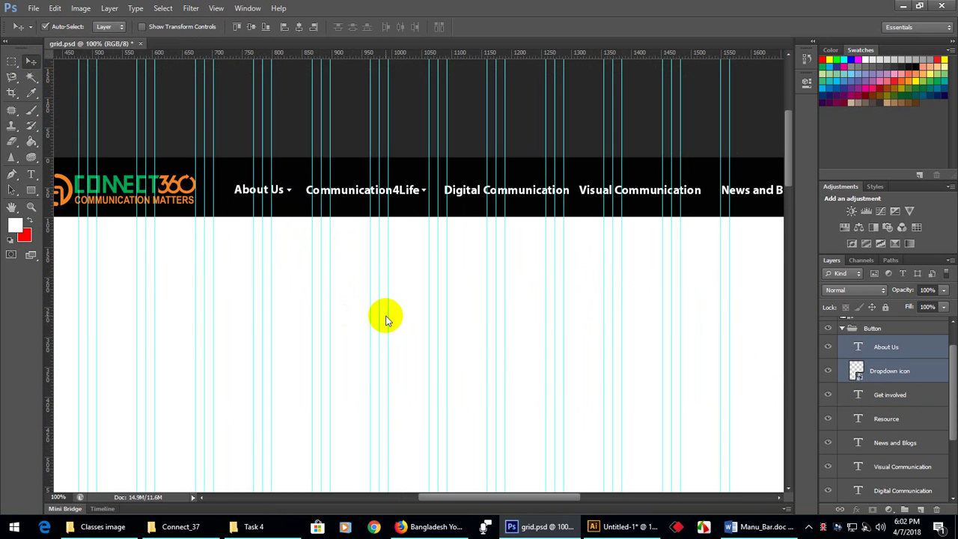
key(shift+Left)
key(Left)
key(Left)
key(Left)
key(Left)
key(Left)
key(Left)
key(Left)
key(Left)
key(Left)
key(Left)
key(Left)
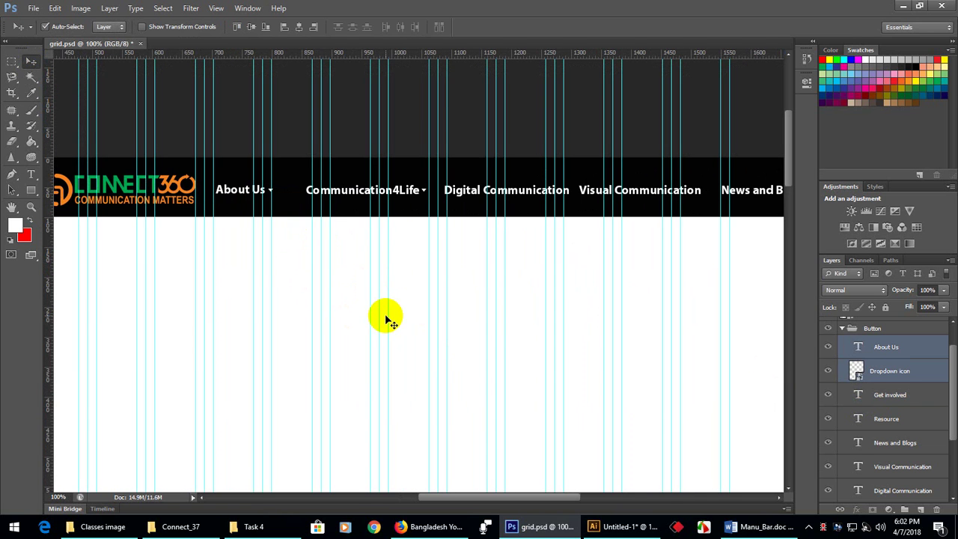
Move the Communication4Life text together with its dropdown icon about 32 px left, closer to About Us
click(358, 196)
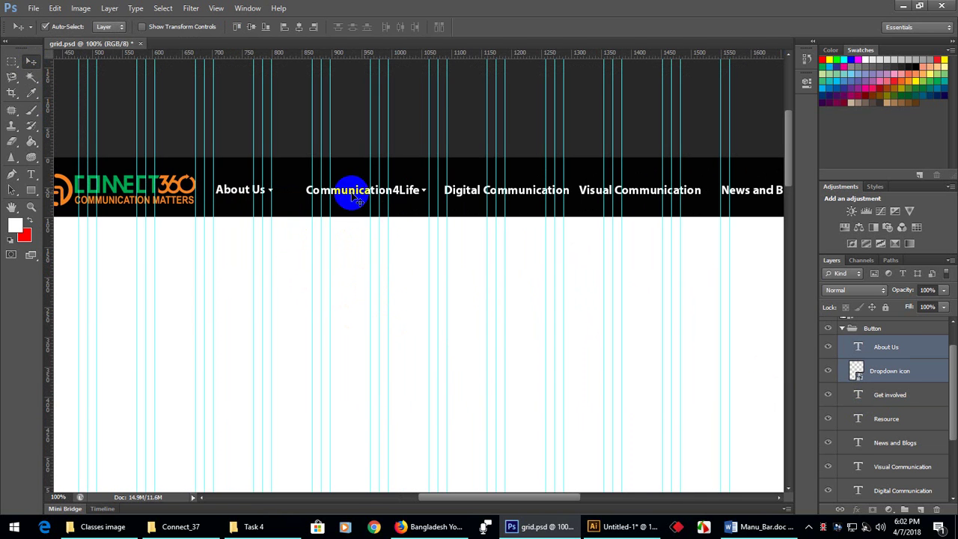
click(424, 192)
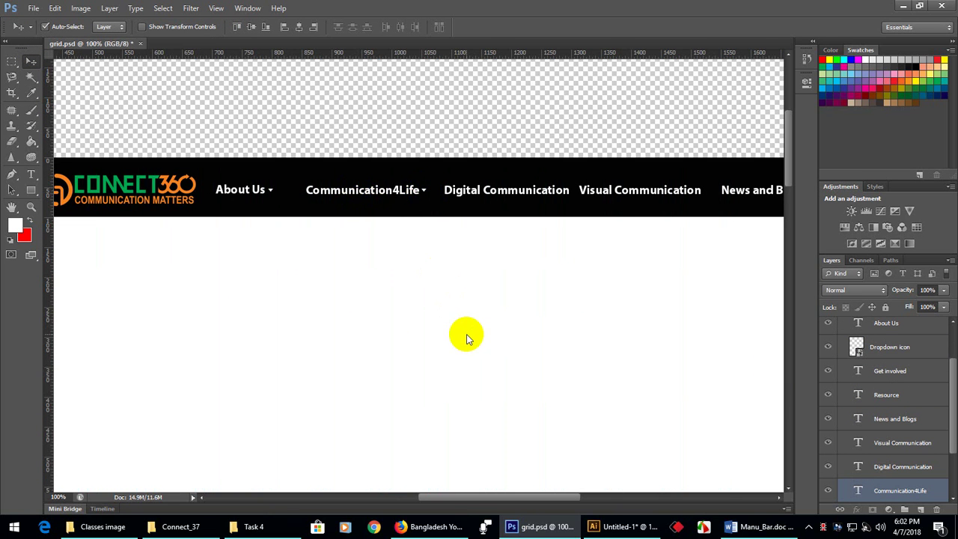
key(shift+Left)
key(shift+Left)
key(shift+Left)
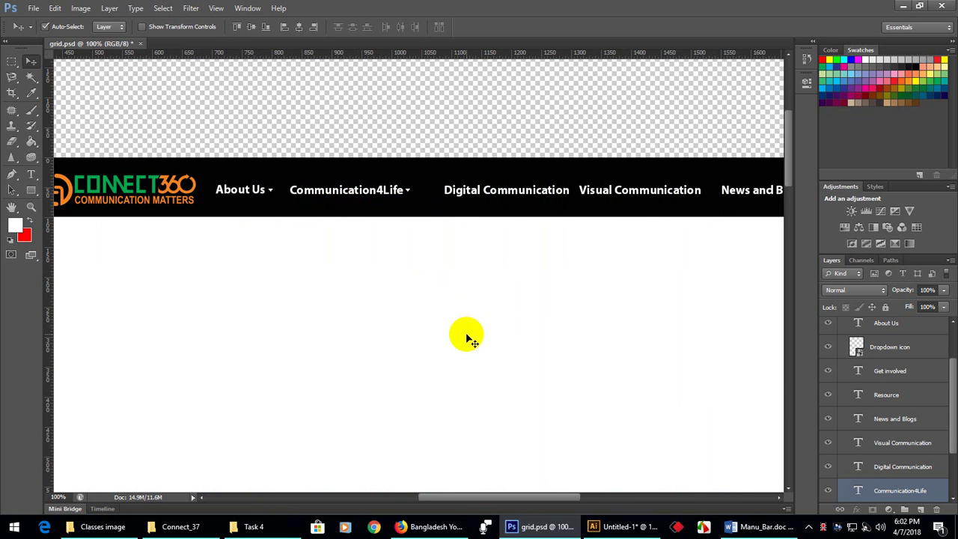
key(Left)
key(Left)
key(Left)
key(Left)
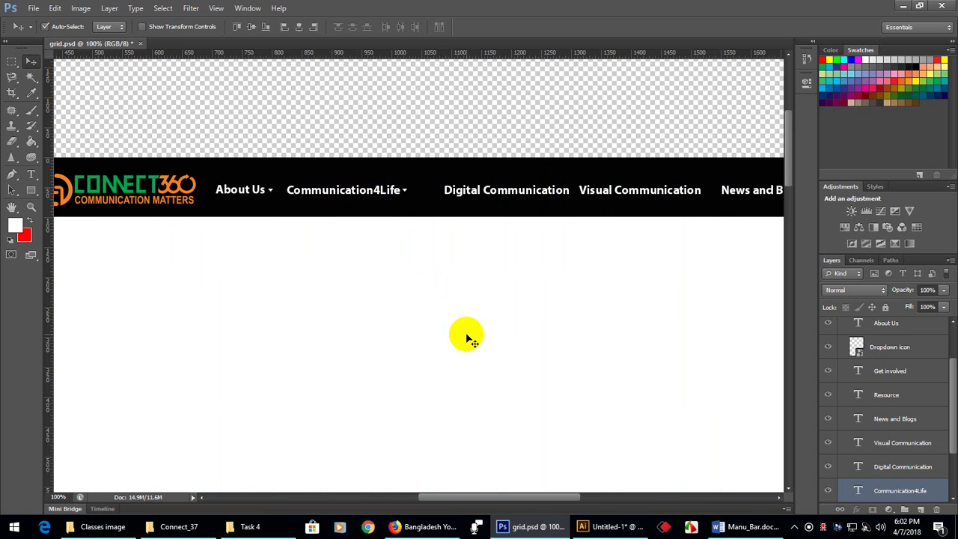
Try to move the Digital Communication, Visual Communication, News and Blogs and Resource texts together to the left, closer to Communication4Life
click(555, 196)
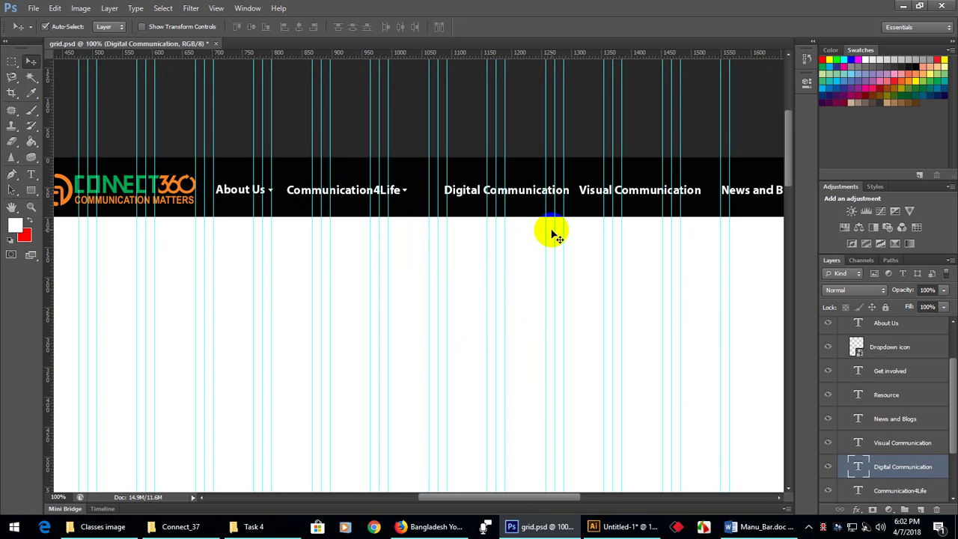
key(ctrl+minus)
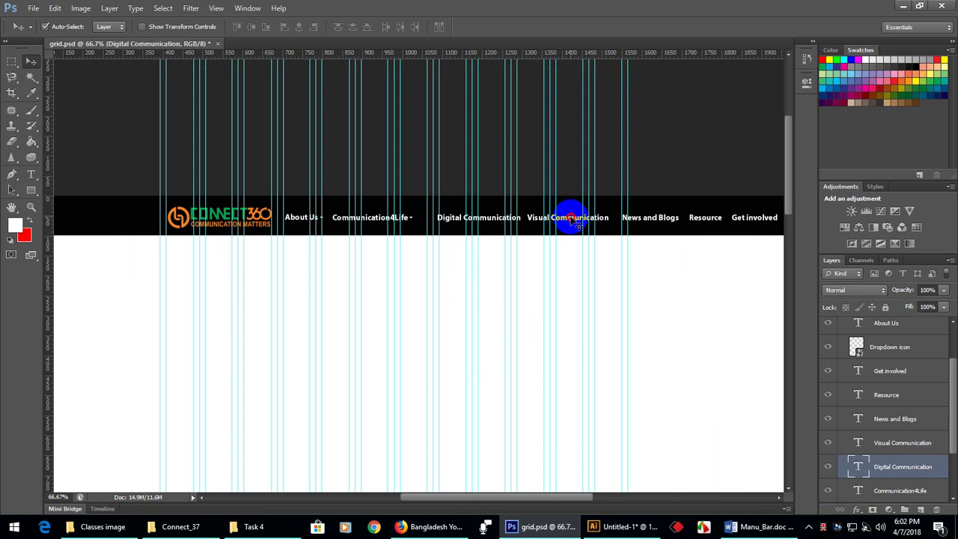
shift+click(572, 218)
shift+click(648, 221)
shift+click(705, 221)
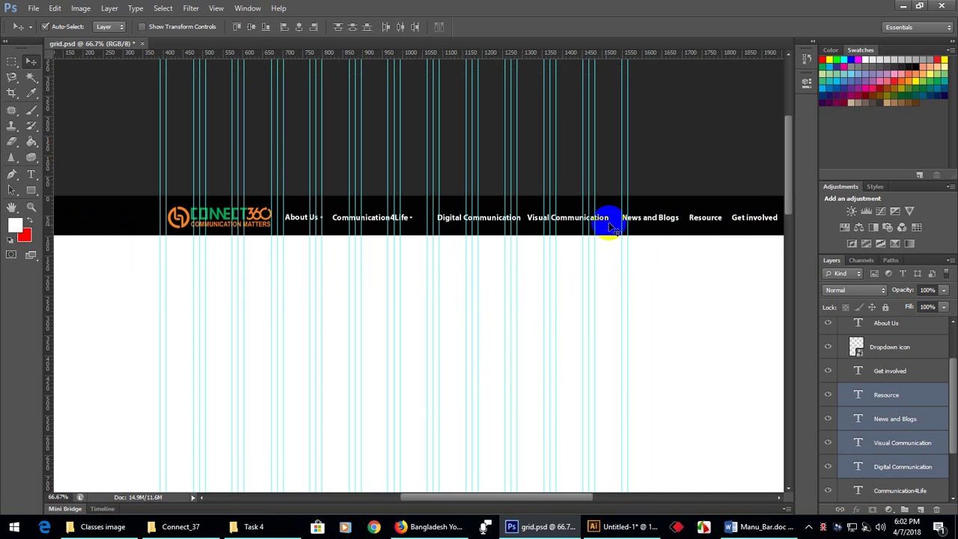
drag(536, 219, 520, 219)
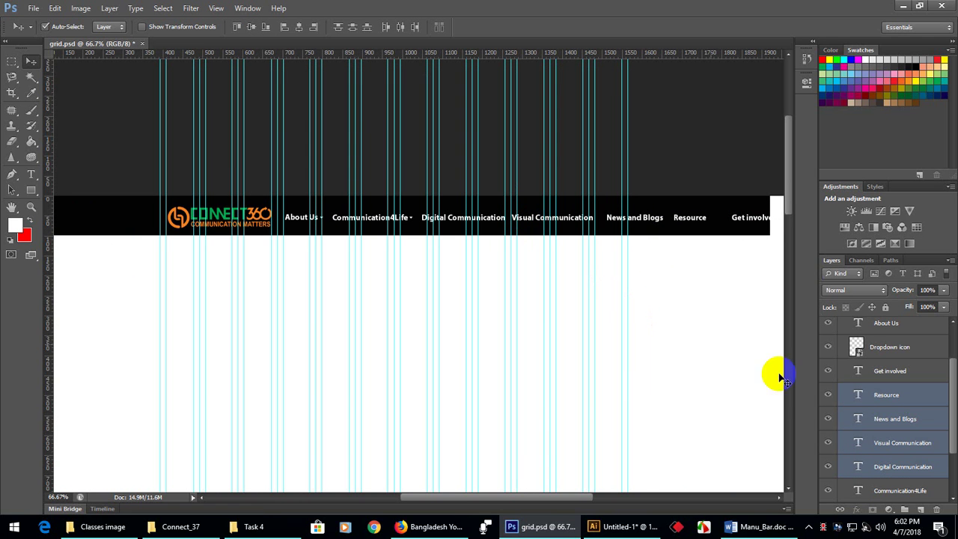
click(914, 403)
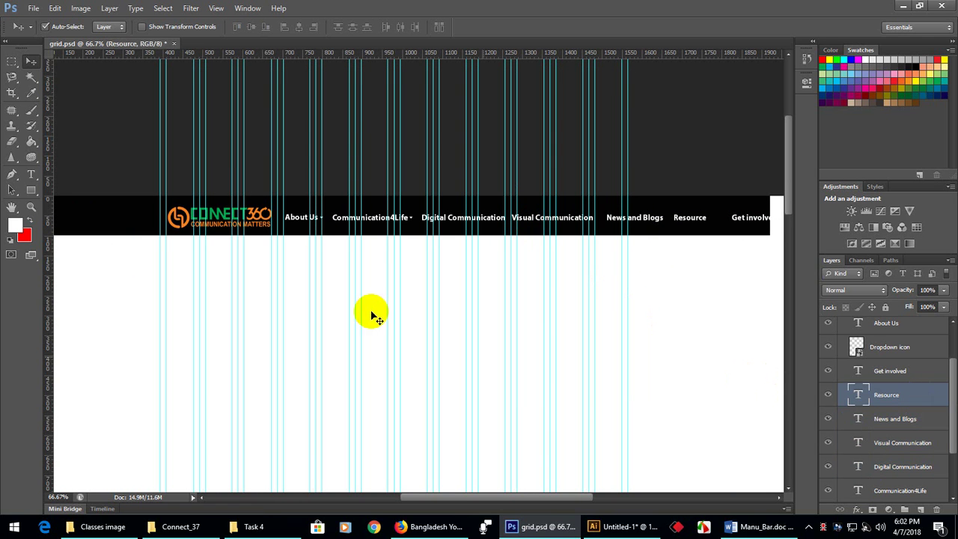
click(304, 221)
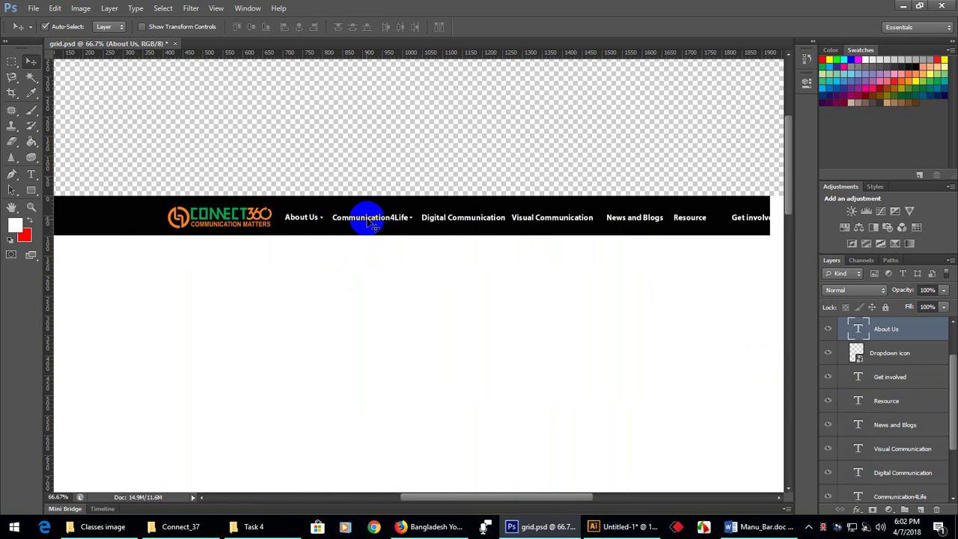
shift+click(364, 217)
shift+click(440, 218)
shift+click(528, 224)
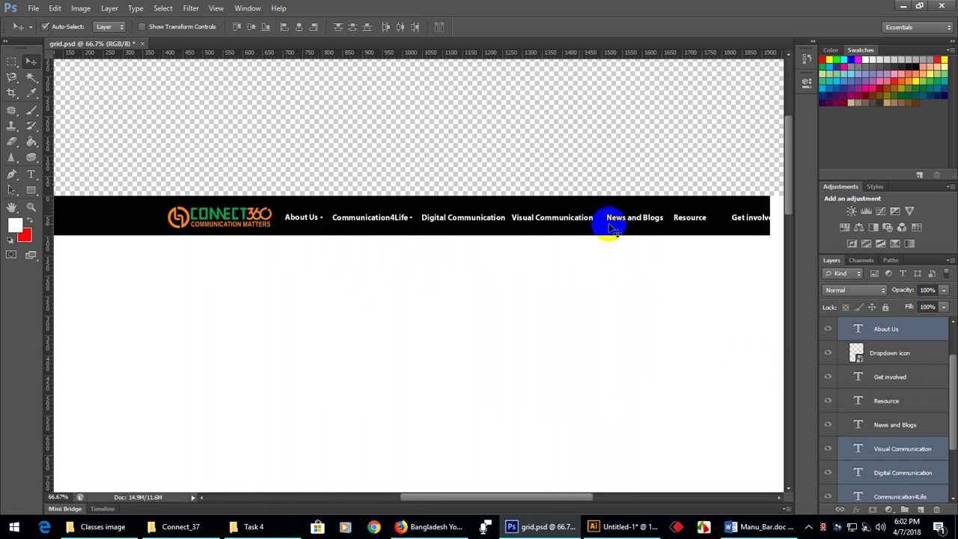
shift+click(635, 222)
shift+click(689, 220)
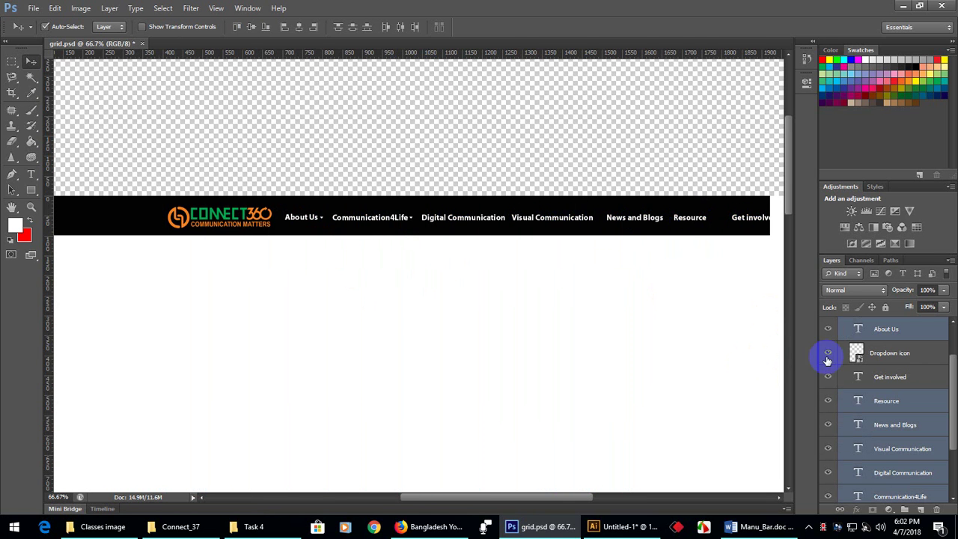
click(892, 397)
click(751, 220)
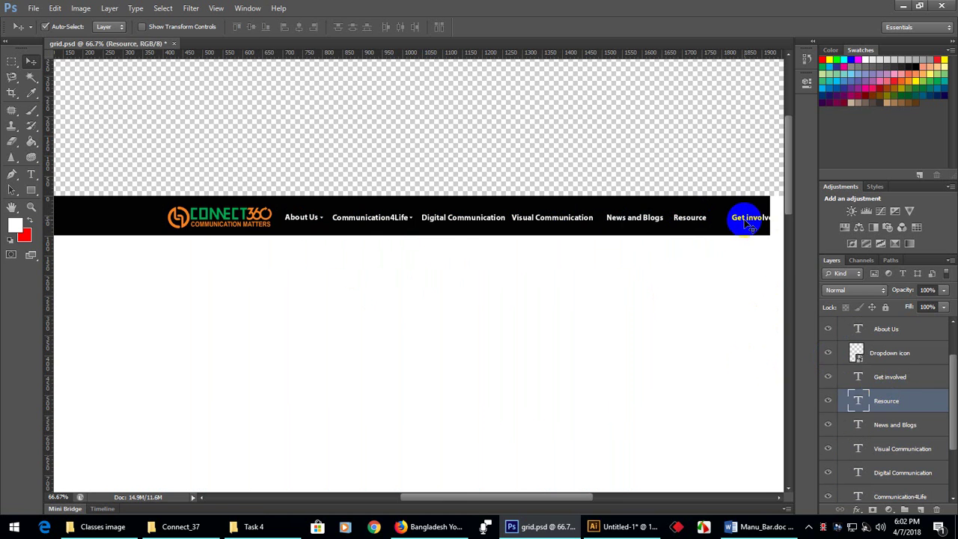
click(751, 222)
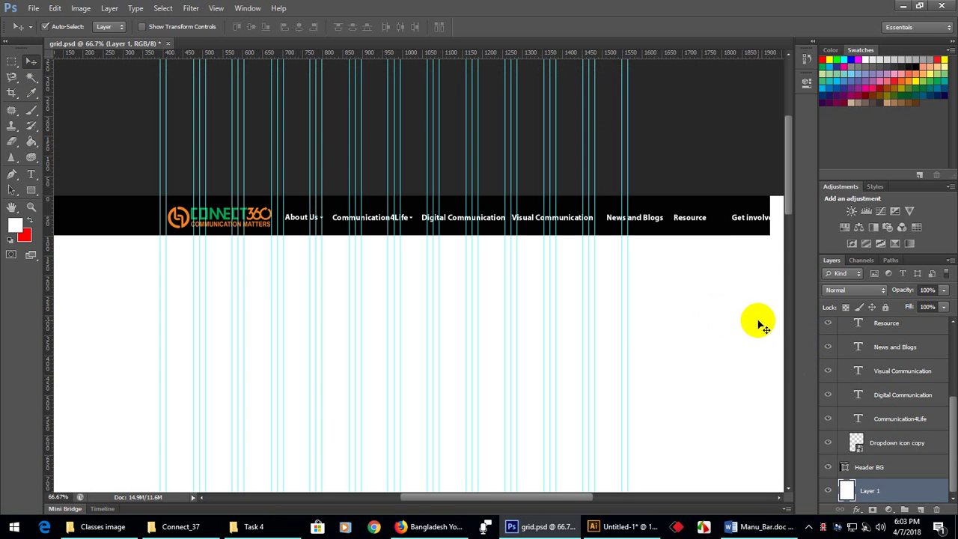
Undo the group move of the menu texts and shift the Get involved text slightly left, closer to Resource
click(754, 224)
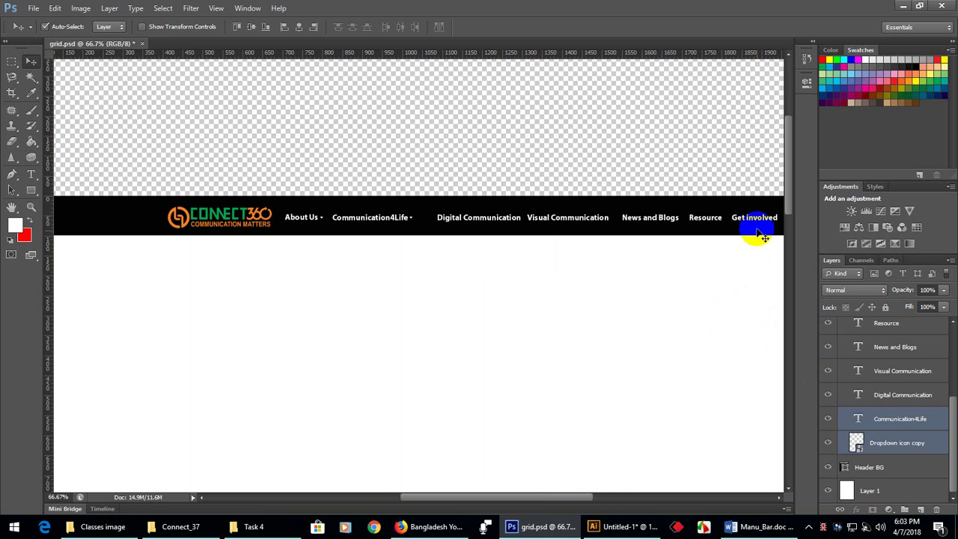
drag(763, 224, 754, 223)
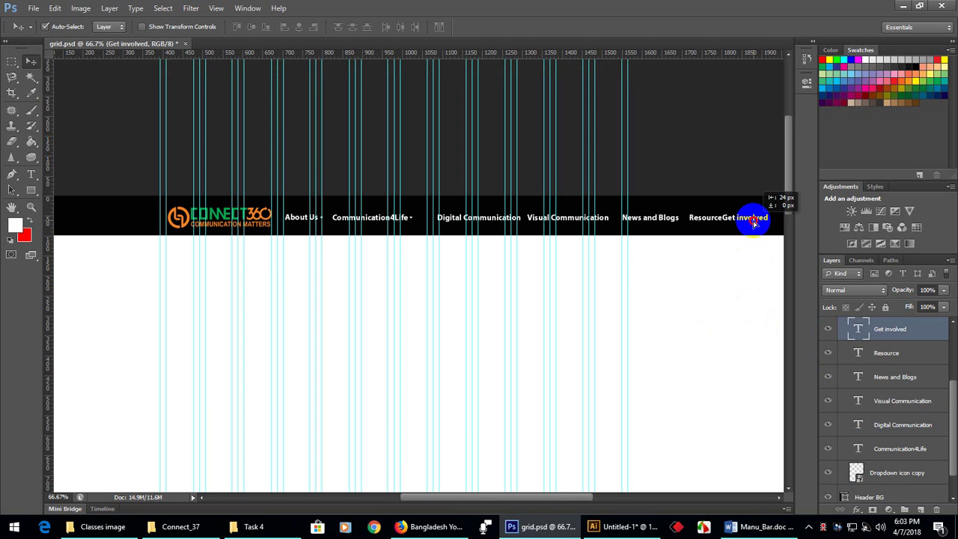
shift+click(704, 220)
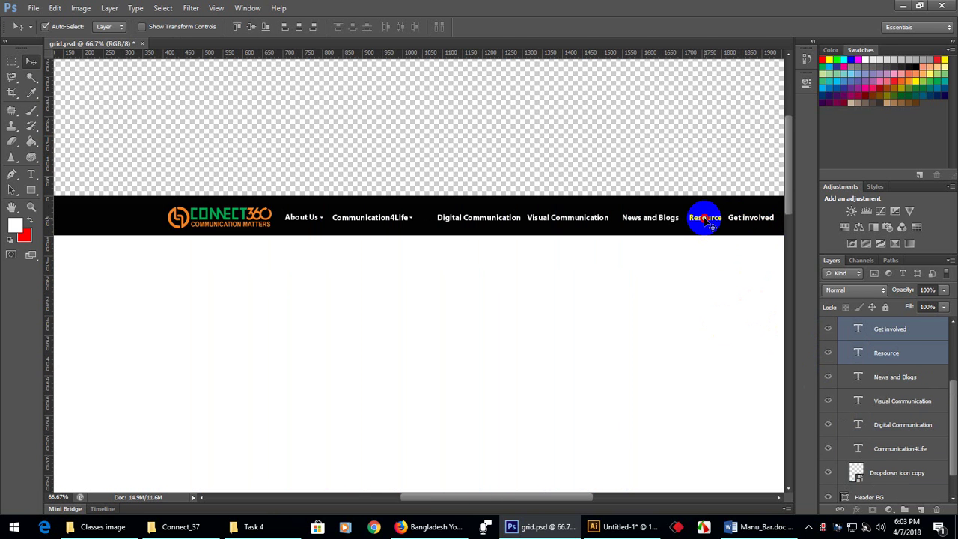
Shift the Resource and Get involved labels together about 7 px left, closer to News and Blogs
drag(709, 223, 703, 221)
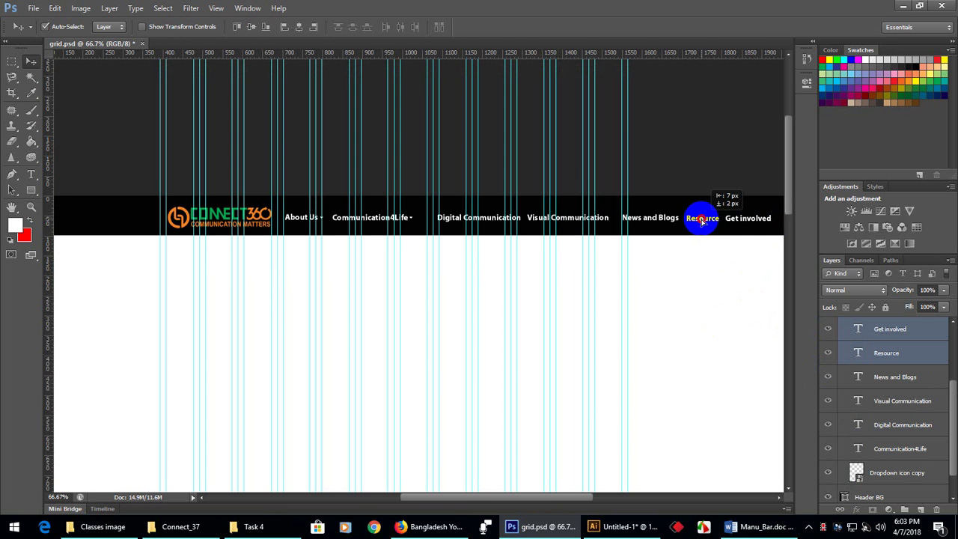
Try distributing all the menu text labels from About Us to Get involved evenly by their horizontal centers
click(667, 222)
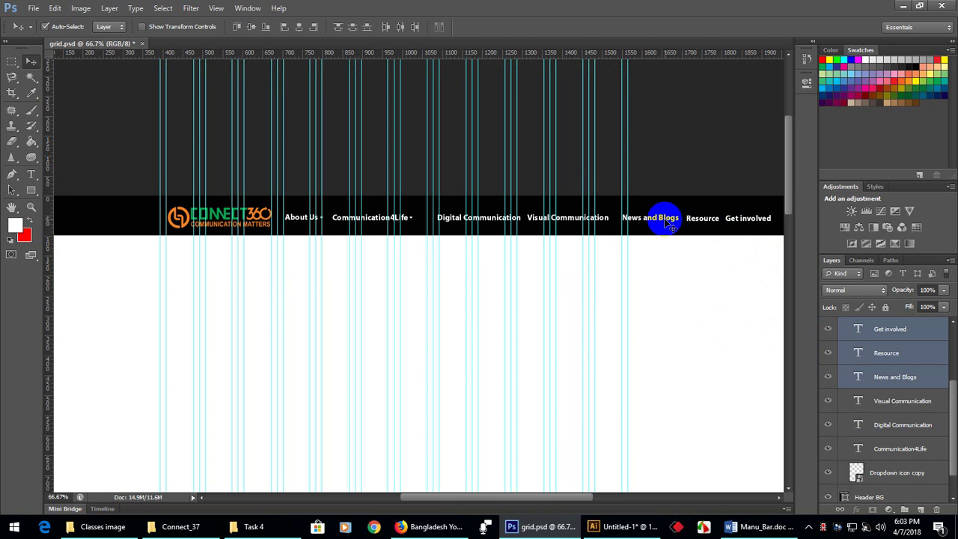
shift+click(605, 222)
shift+click(485, 229)
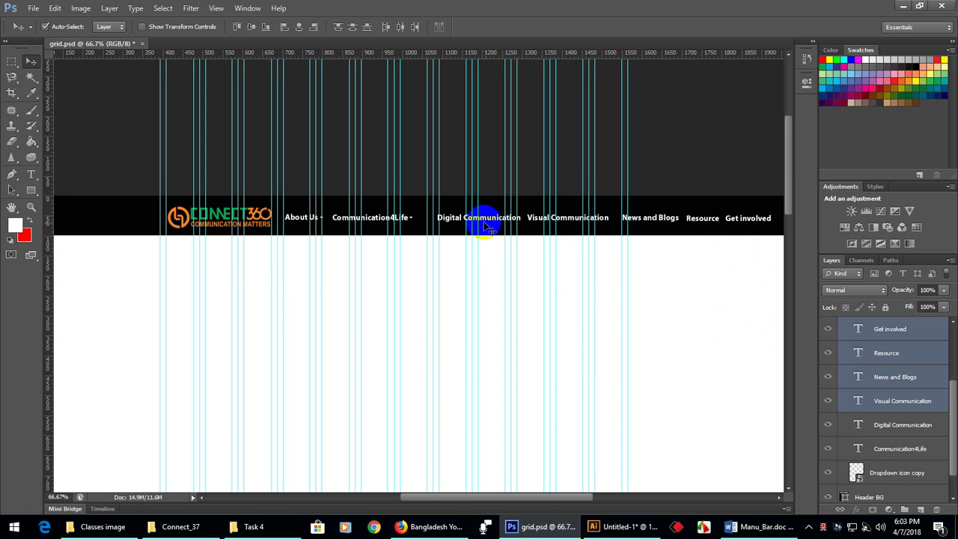
shift+click(380, 229)
shift+click(312, 231)
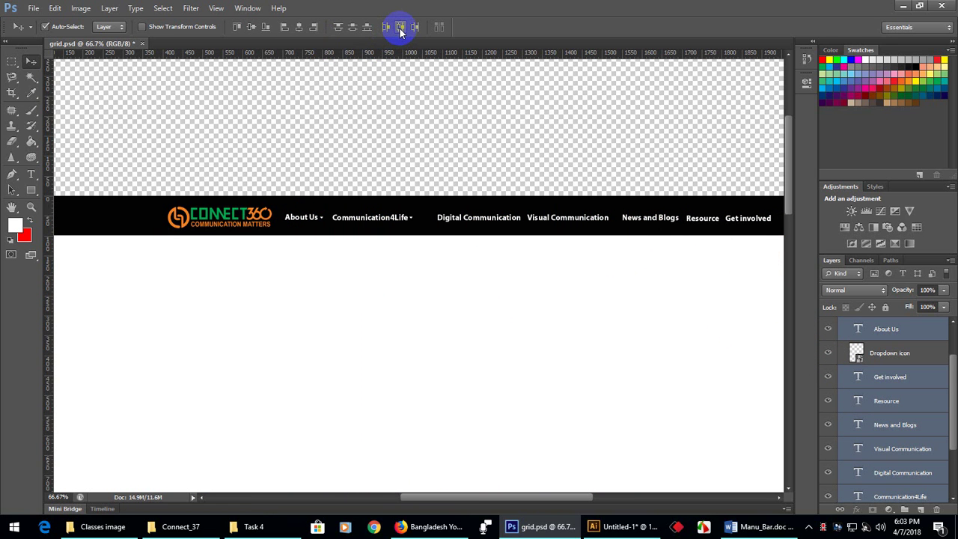
click(400, 27)
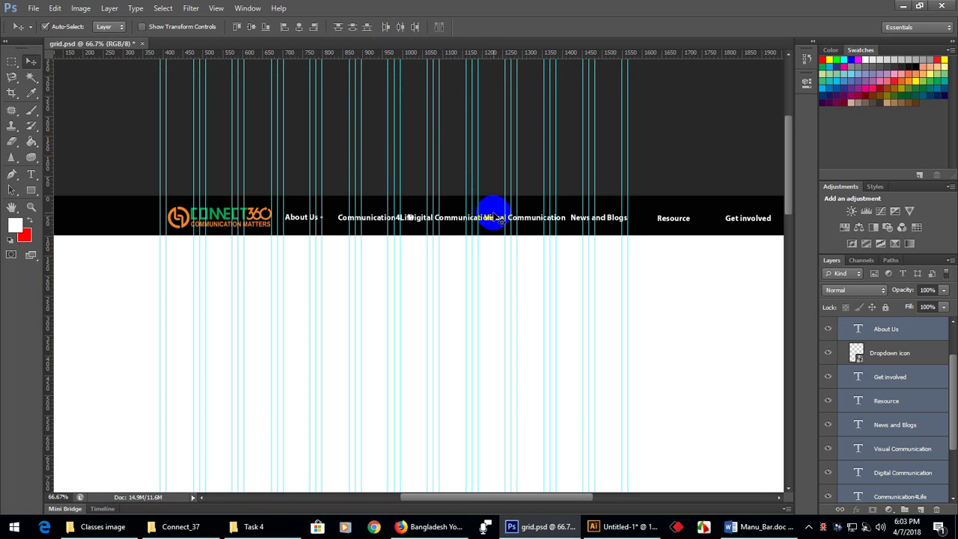
key(ctrl+z)
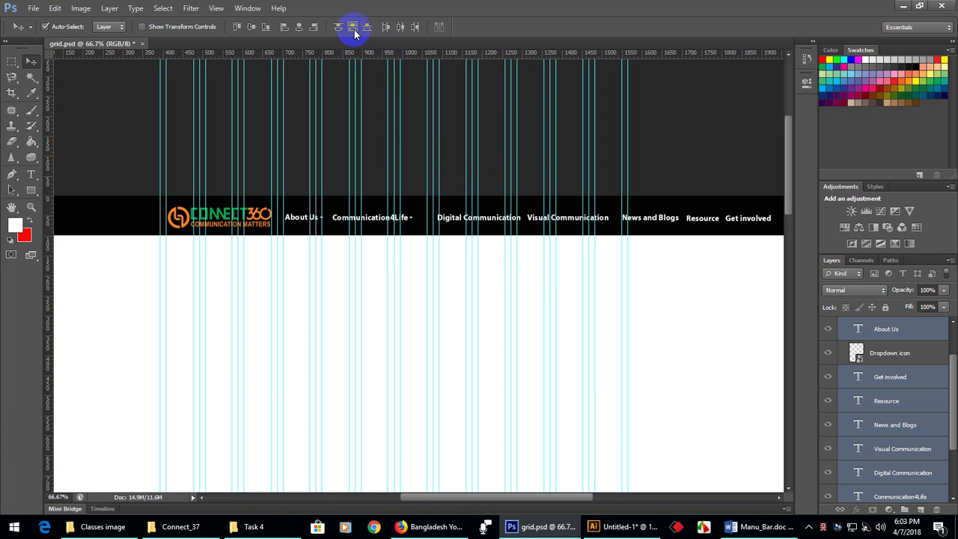
Nudge the Digital Communication and Visual Communication labels left to close the wide gap after Communication4Life
click(921, 379)
click(456, 220)
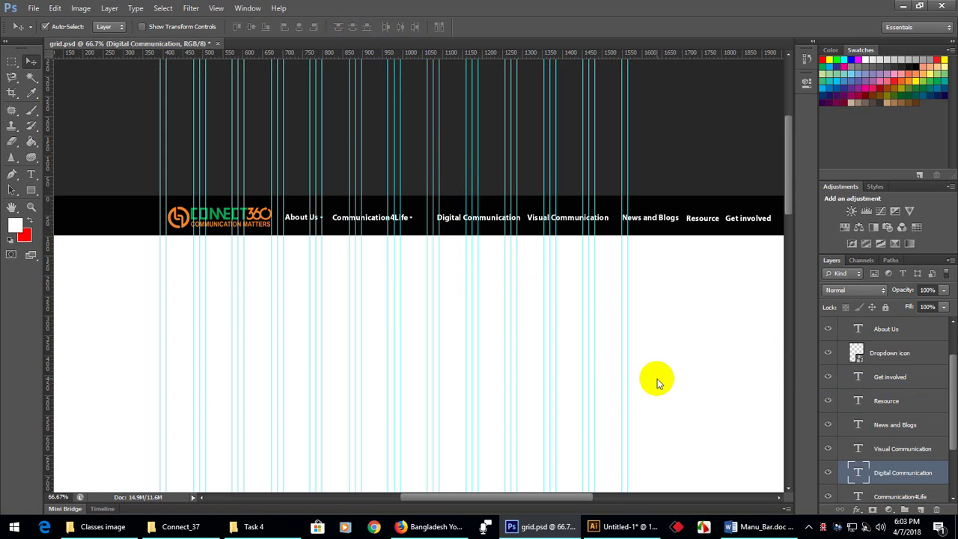
key(shift+Left)
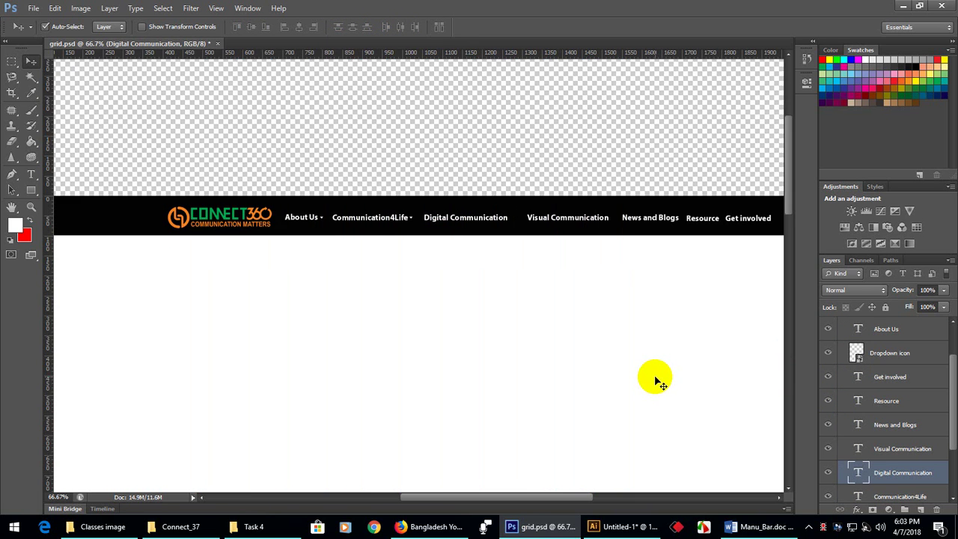
click(576, 224)
key(shift+Left)
key(shift+Left)
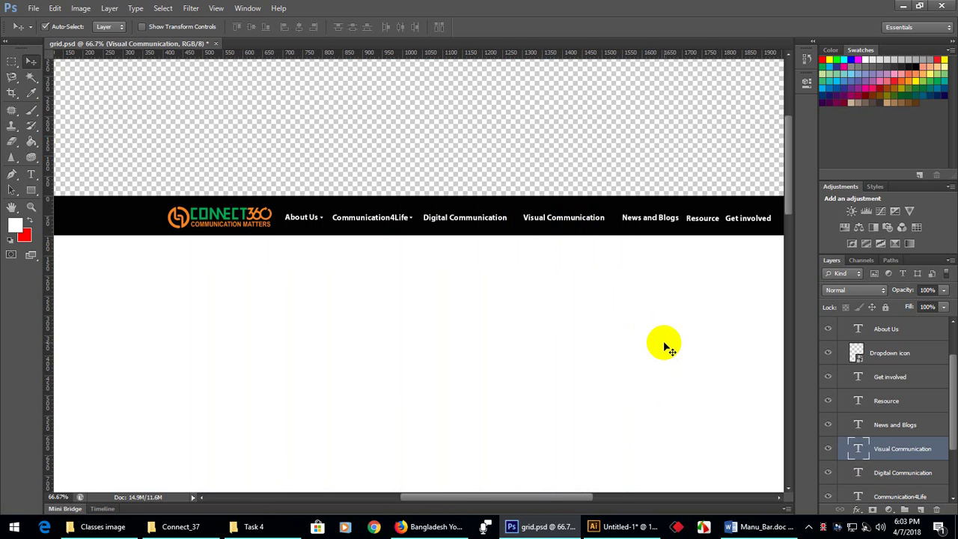
Nudge the News and Blogs, Resource and Get involved labels left to even out the menu spacing
click(671, 223)
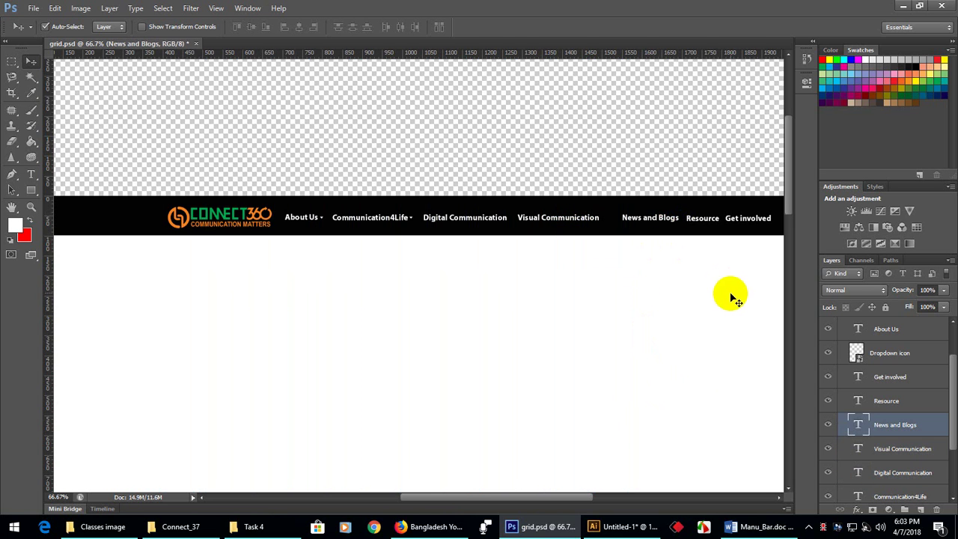
key(shift+Left)
key(shift+Left)
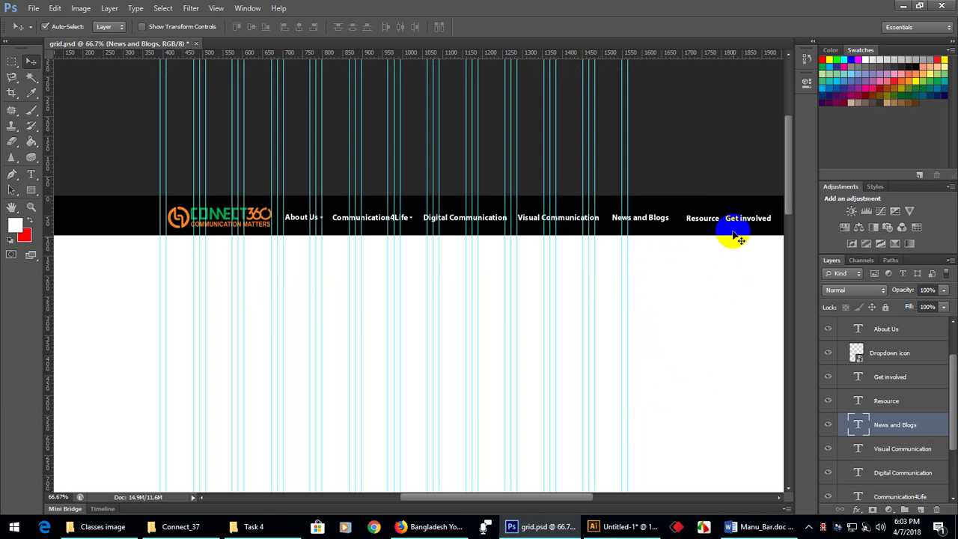
click(701, 218)
key(shift+Left)
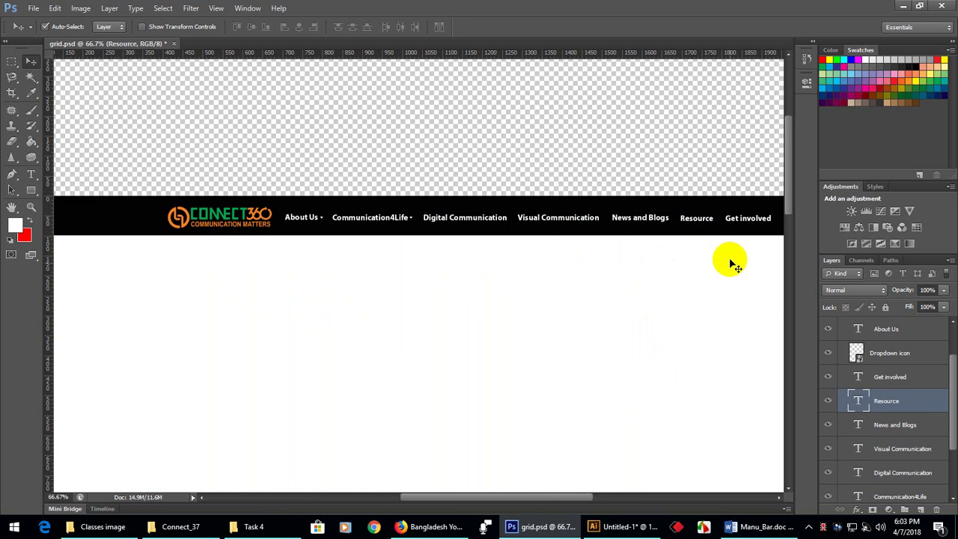
click(743, 217)
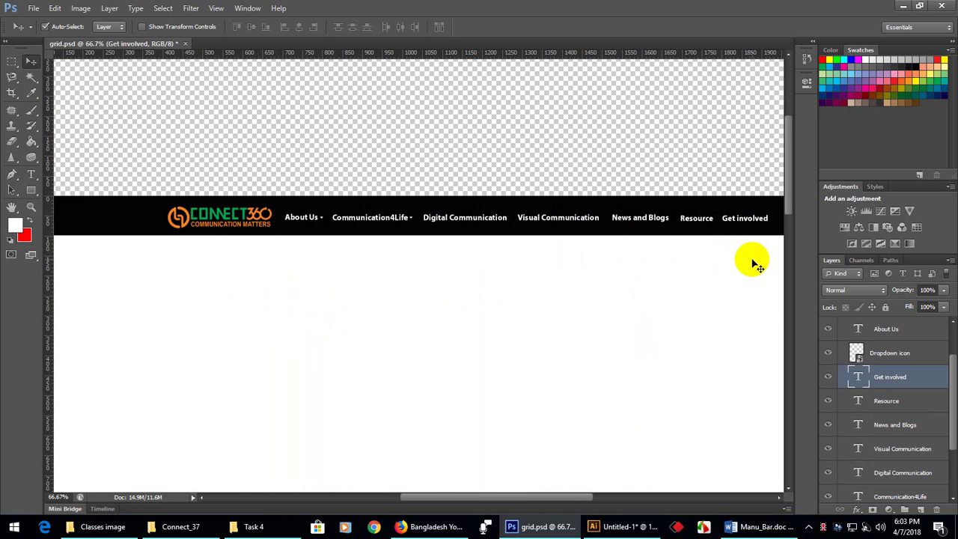
click(652, 218)
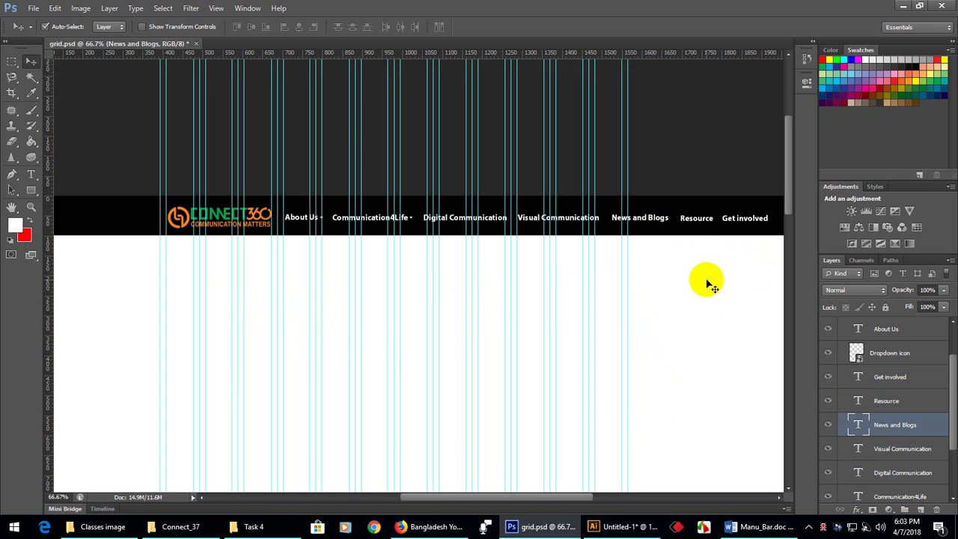
Scale all menu labels and both dropdown icons together to about 70%, ending at the last column of the grid guides
scroll(898, 415, up, 3)
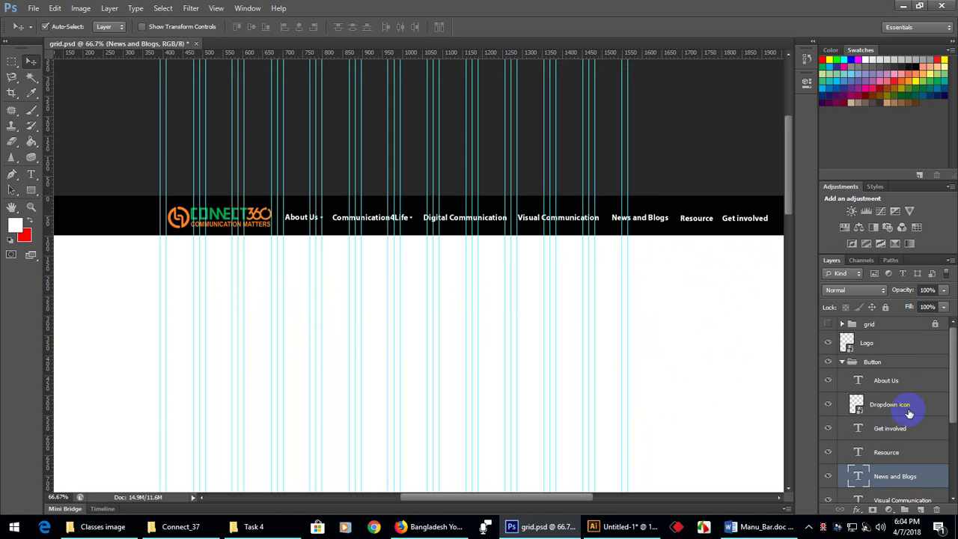
scroll(907, 413, down, 1)
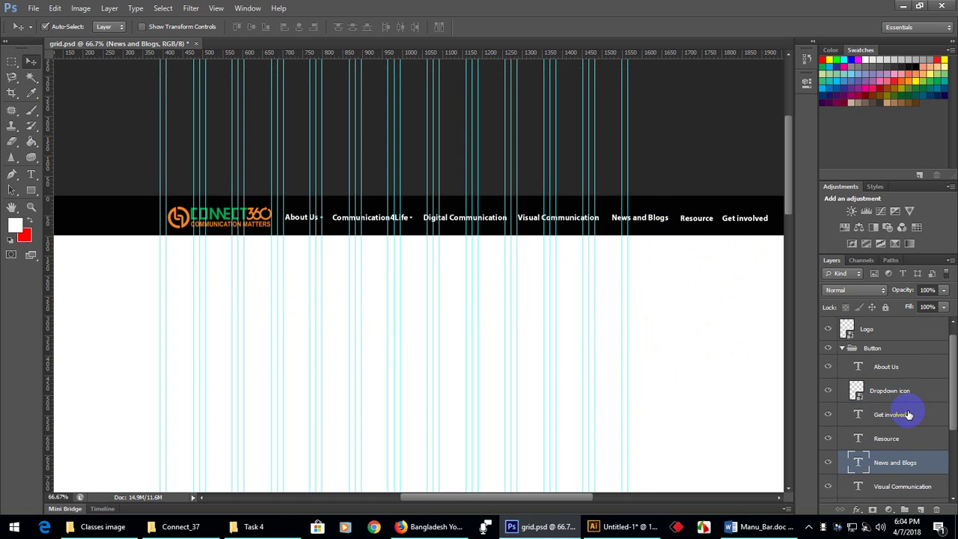
click(902, 371)
scroll(905, 412, down, 5)
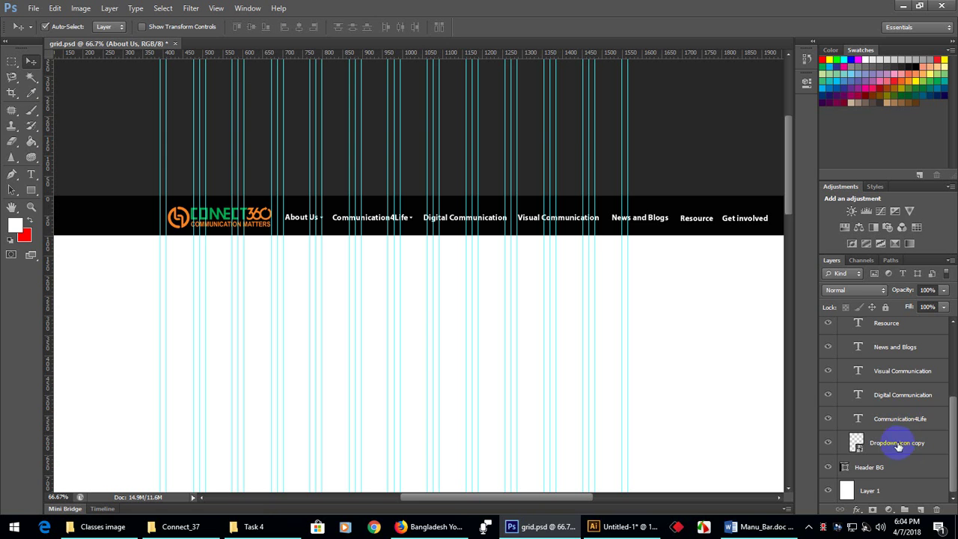
shift+click(900, 444)
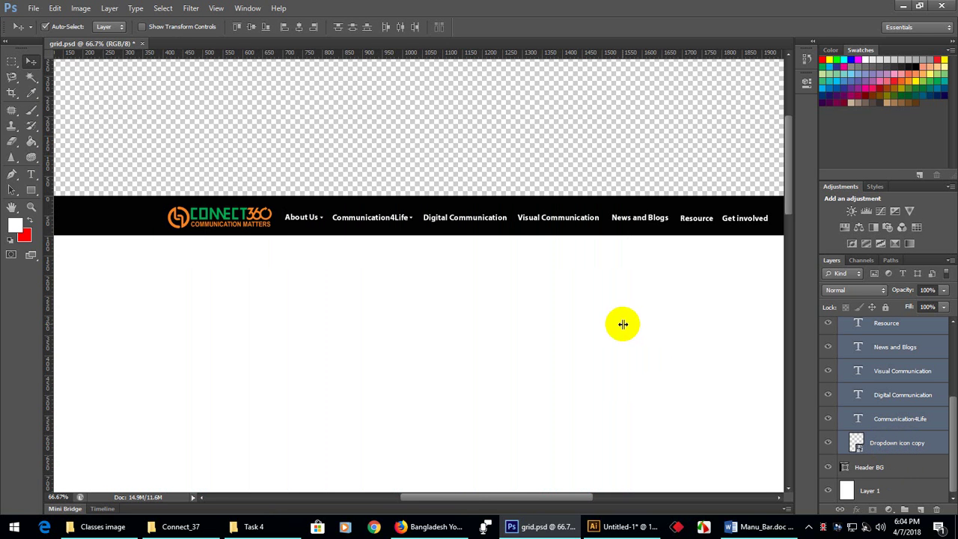
key(ctrl+t)
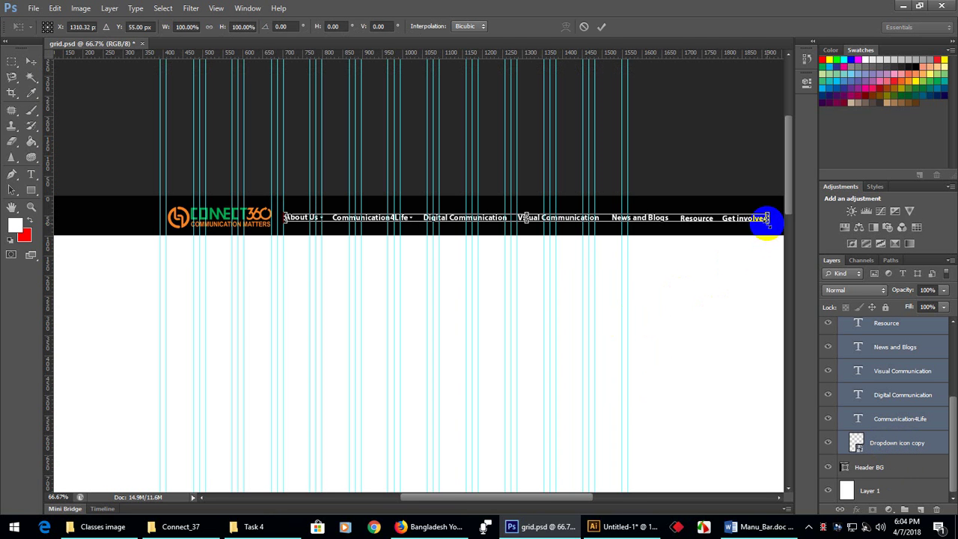
drag(761, 221, 621, 223)
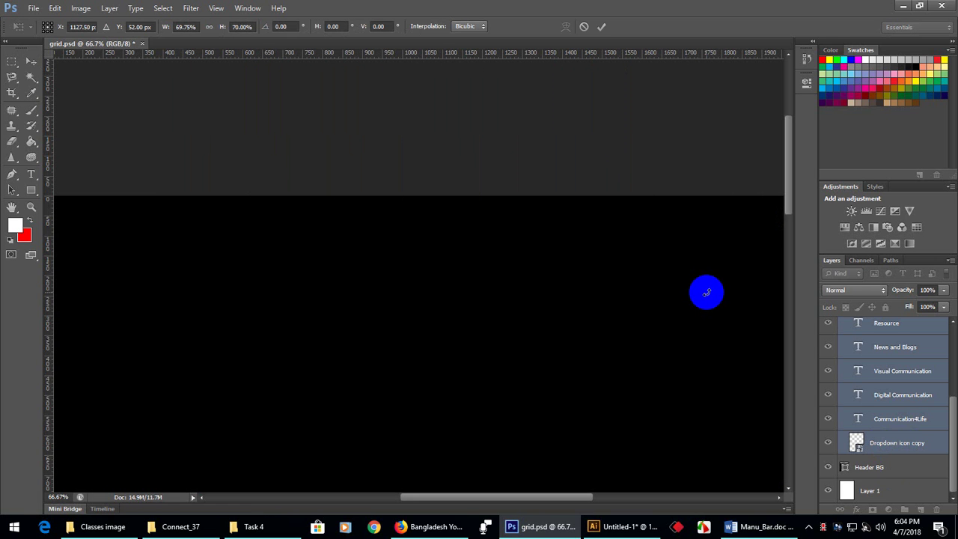
key(Return)
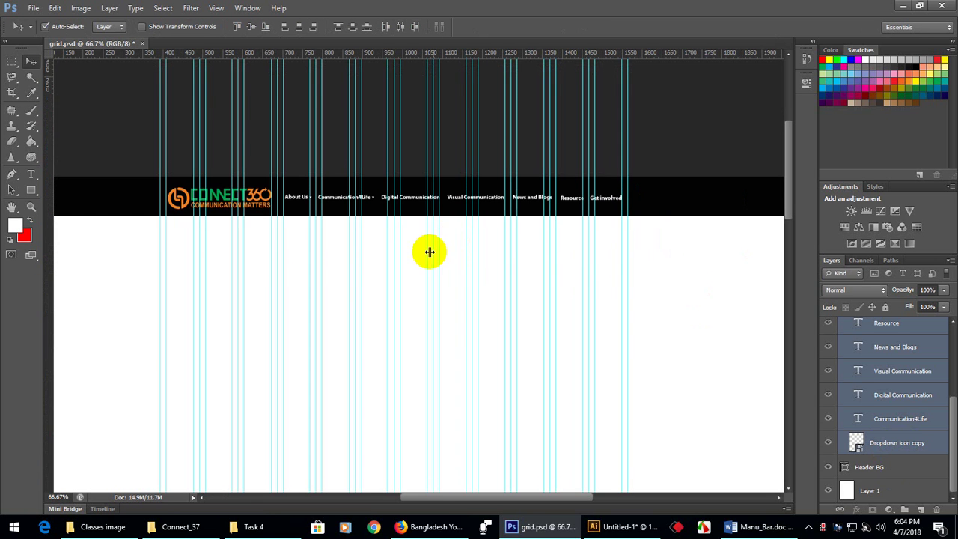
Examine the scaled menu labels in the header against the grid guides and their entries in the layer list
scroll(538, 255, down, 2)
scroll(652, 261, up, 4)
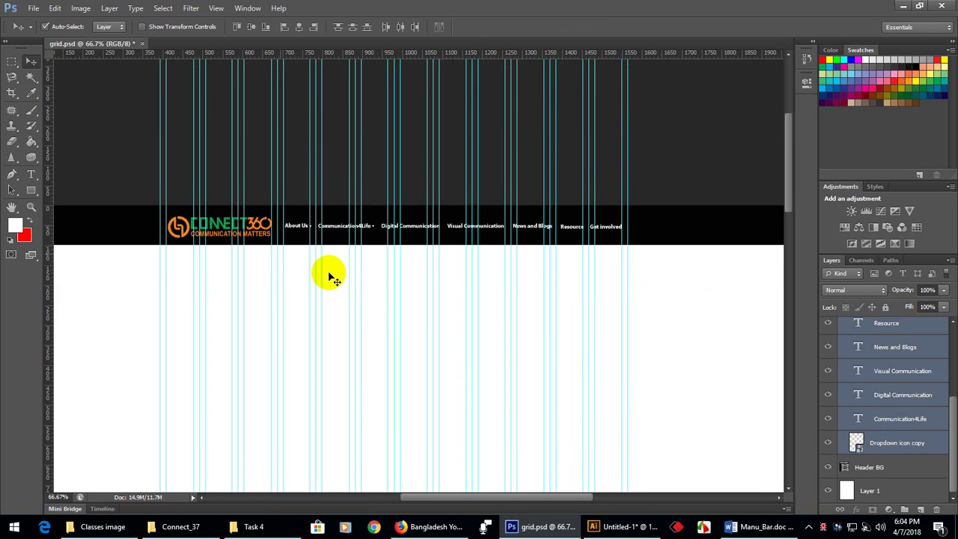
scroll(367, 261, up, 1)
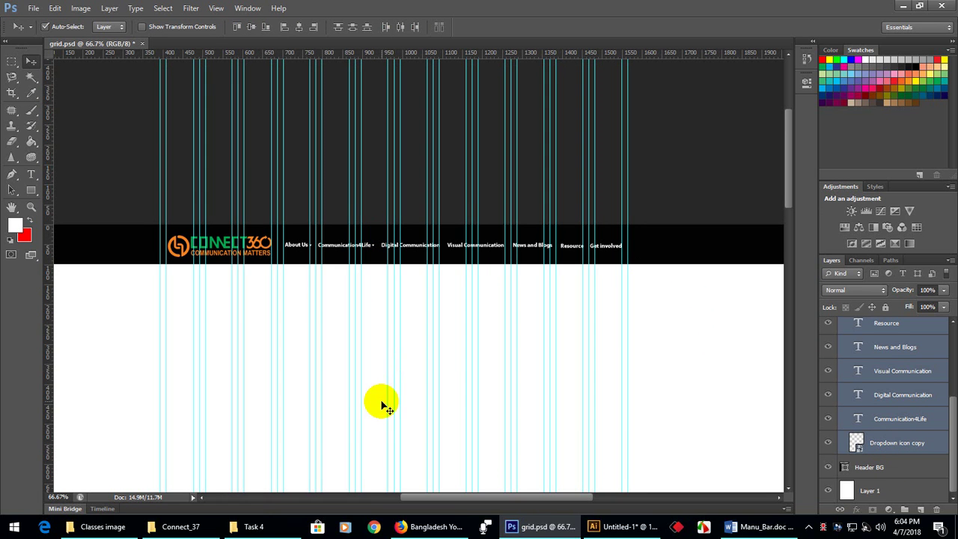
click(924, 441)
click(609, 247)
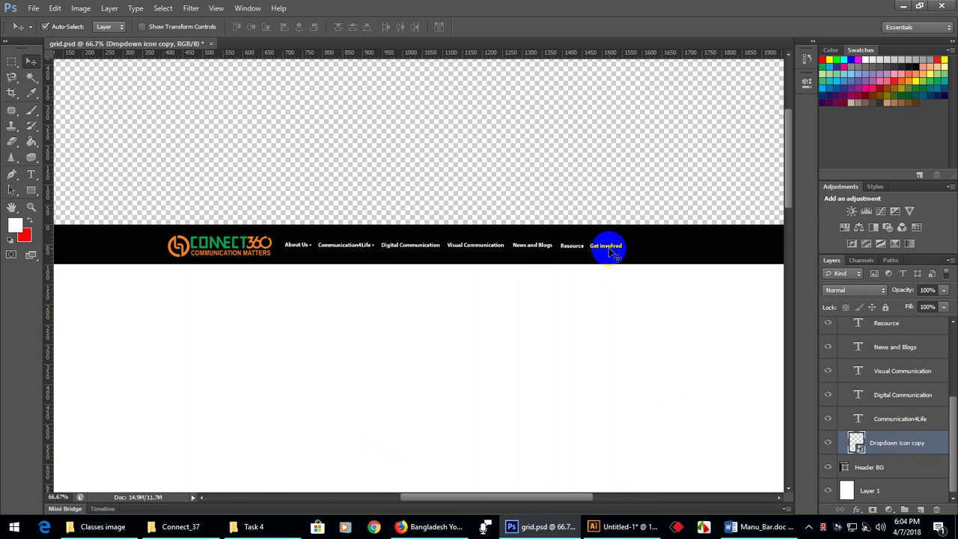
scroll(845, 391, up, 5)
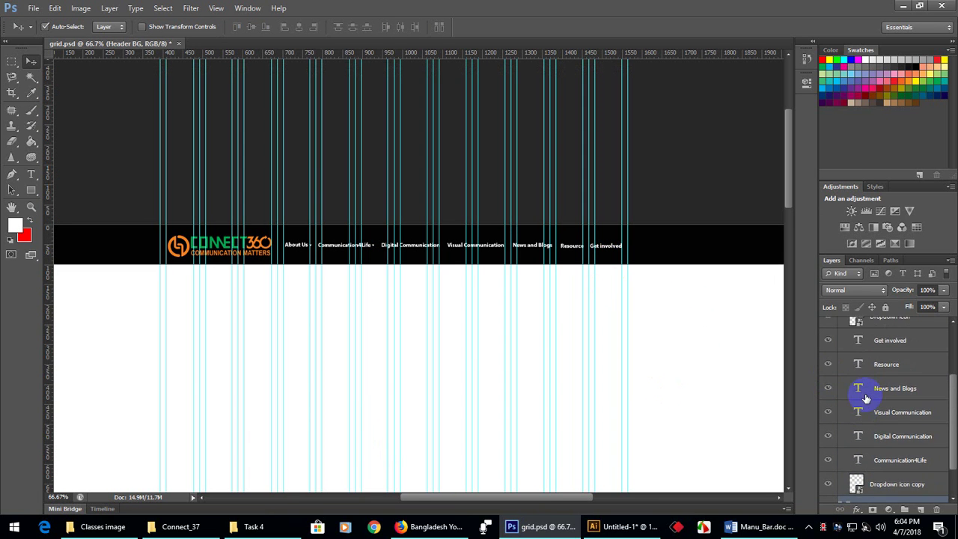
scroll(891, 389, down, 3)
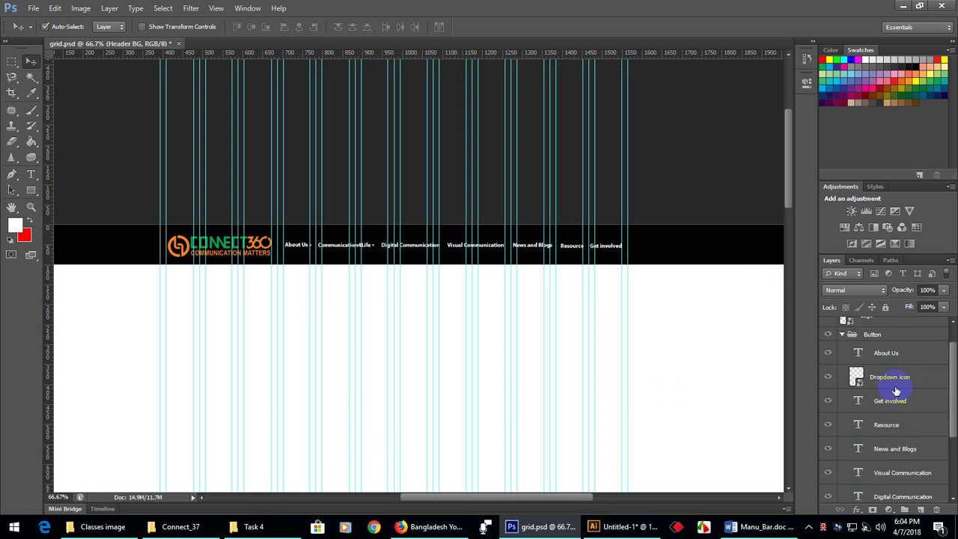
click(417, 252)
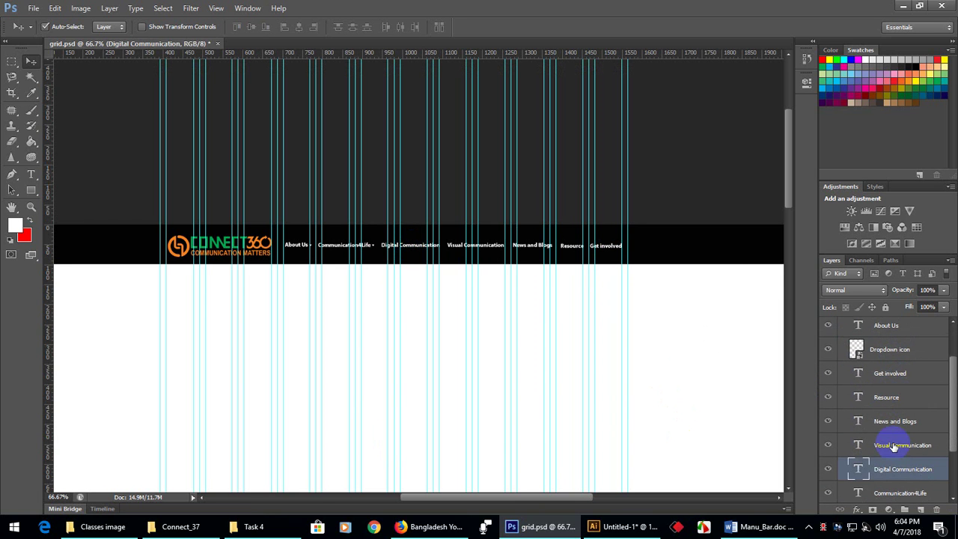
scroll(890, 441, down, 2)
click(828, 443)
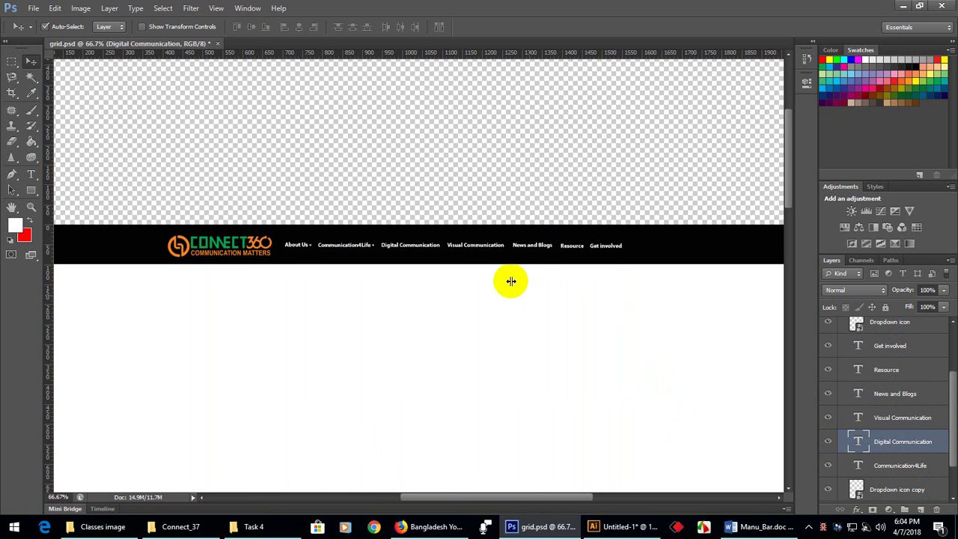
scroll(517, 249, down, 2)
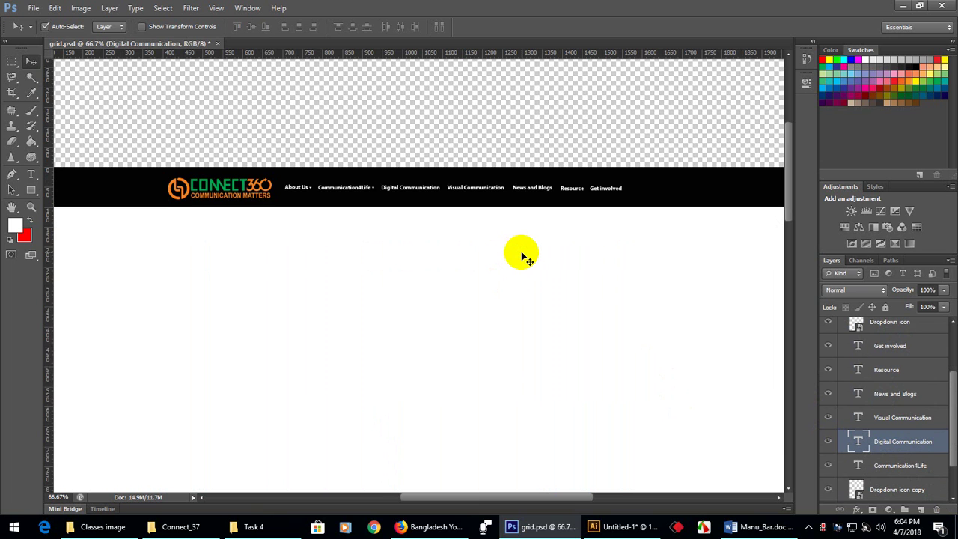
scroll(526, 258, up, 2)
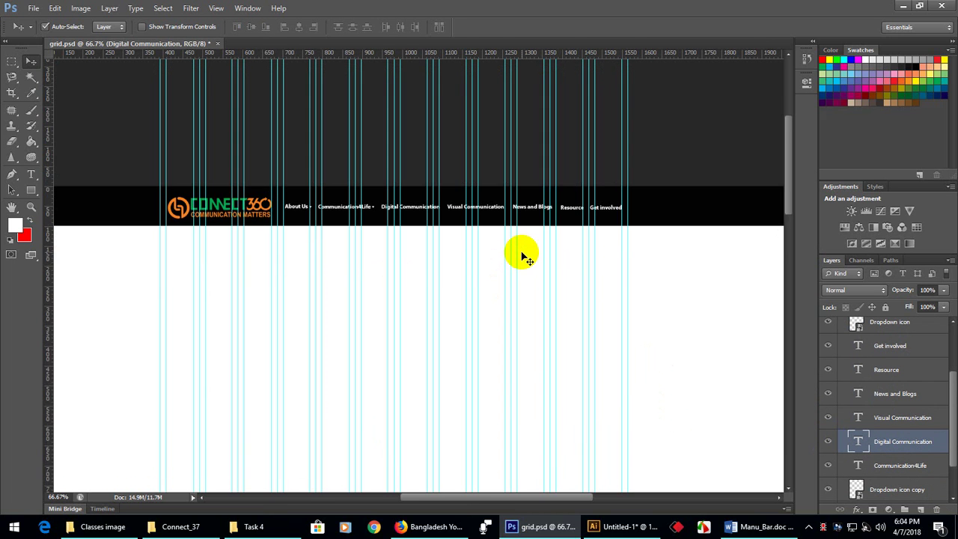
scroll(527, 258, down, 1)
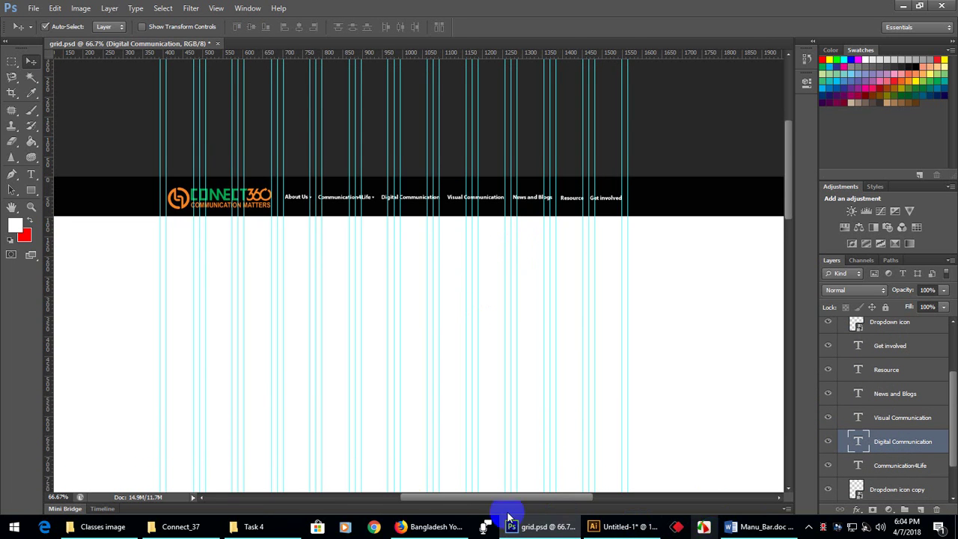
Switch to Firefox to view the BYLC website's navigation bar as a reference, and return to Photoshop
click(436, 527)
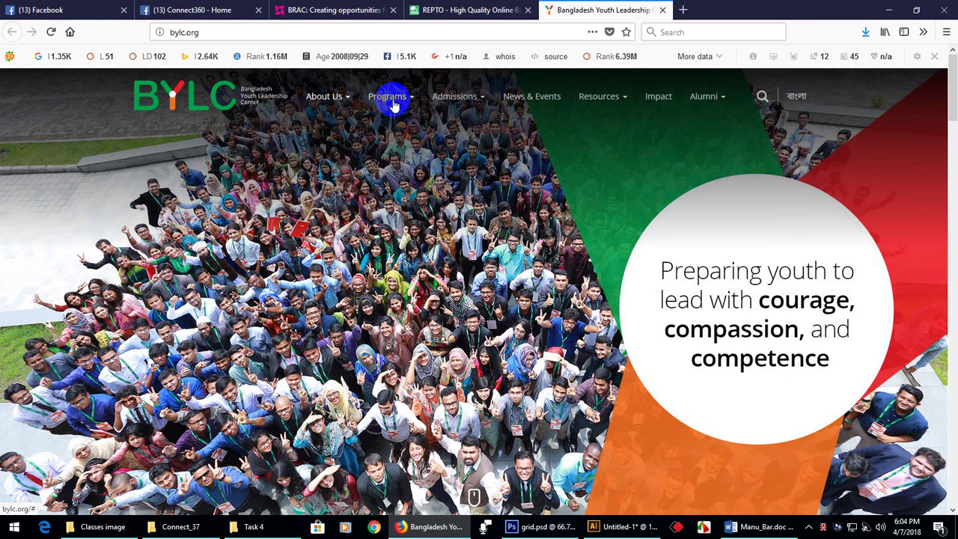
click(889, 10)
Check the font settings of the Visual Communication label without altering its text
click(493, 202)
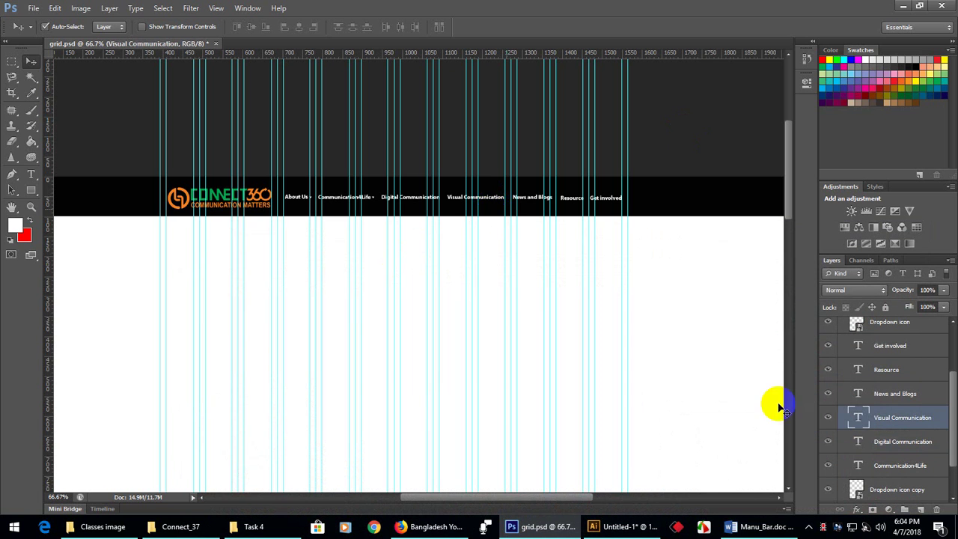
double_click(858, 417)
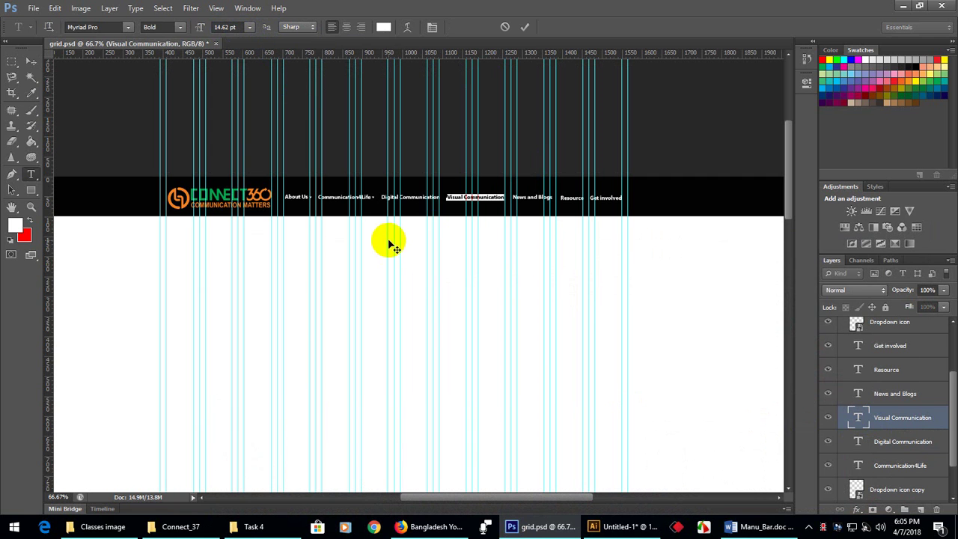
click(32, 60)
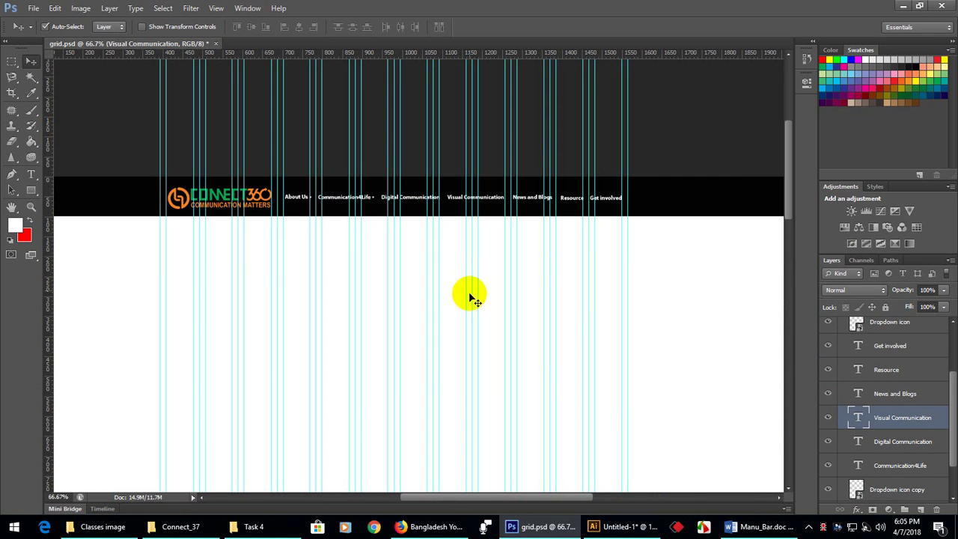
Examine the header's menu labels at several magnifications, both with and without the grid guides
key(shift+Up)
key(shift+Up)
key(shift+Up)
key(shift+Down)
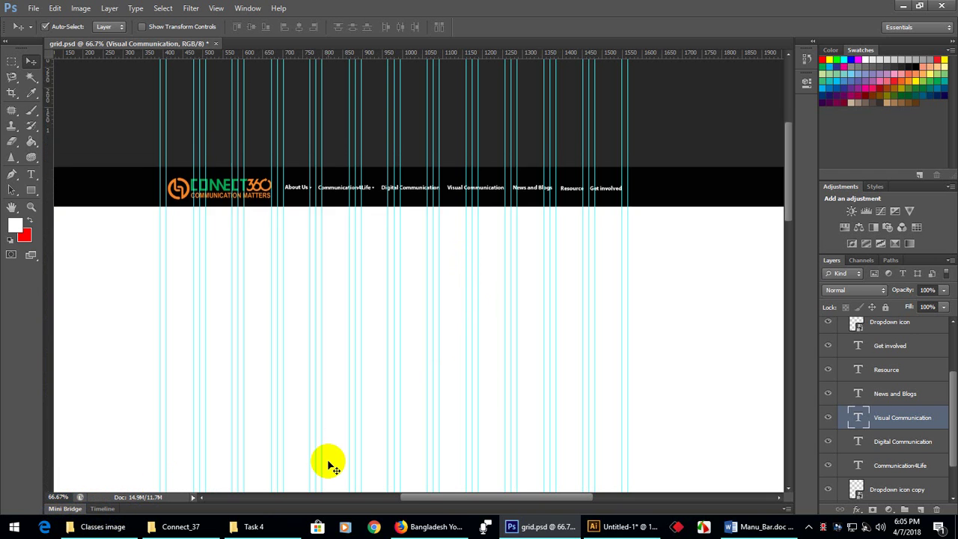
key(shift+Down)
key(shift+Down)
key(shift+Down)
key(shift+Down)
key(shift+Down)
key(shift+Down)
key(ctrl+plus)
key(ctrl+plus)
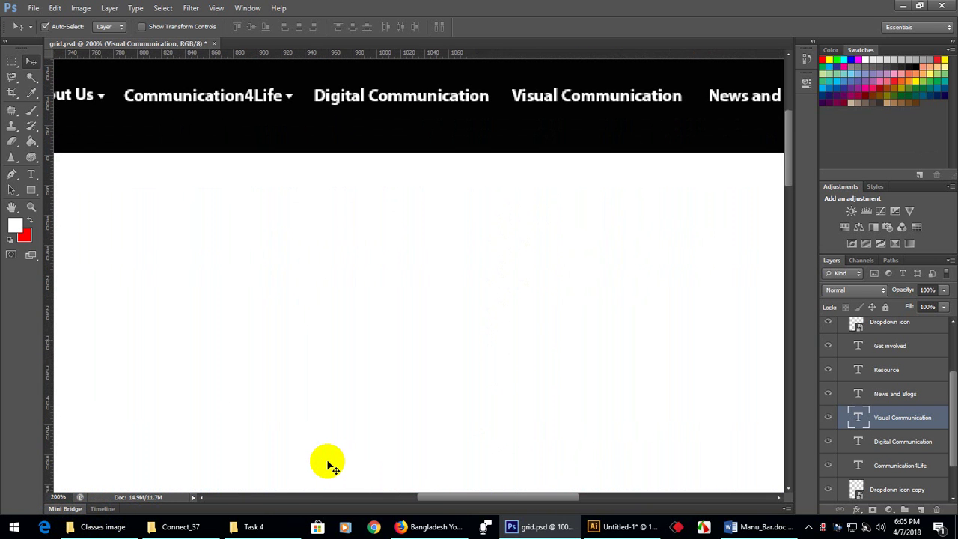
key(ctrl+minus)
key(ctrl+semicolon)
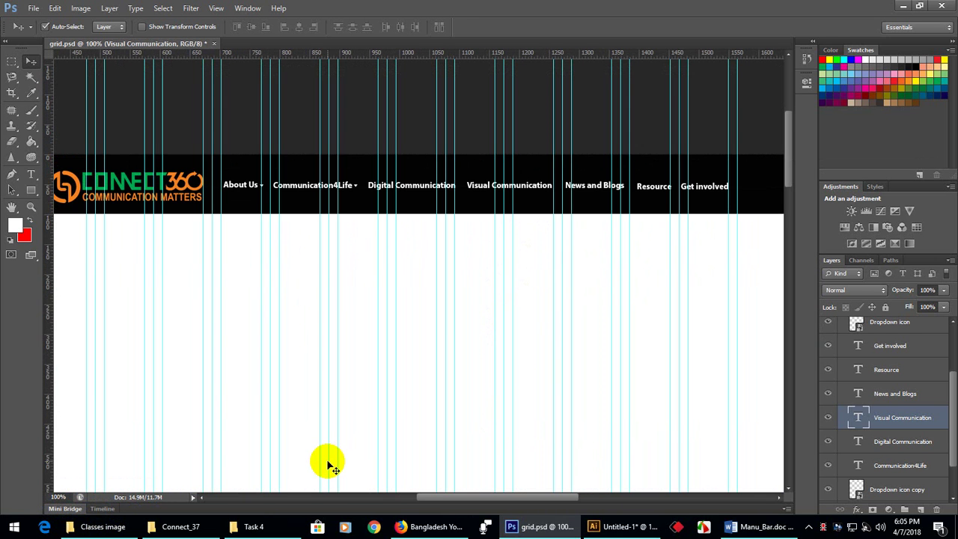
key(shift+Down)
key(shift+Down)
key(shift+Down)
key(shift+Down)
key(shift+Down)
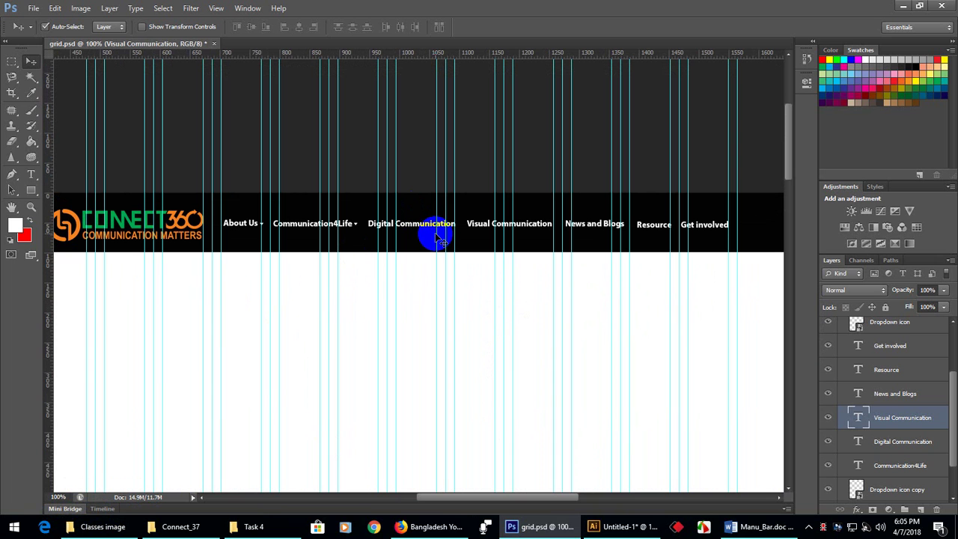
click(60, 496)
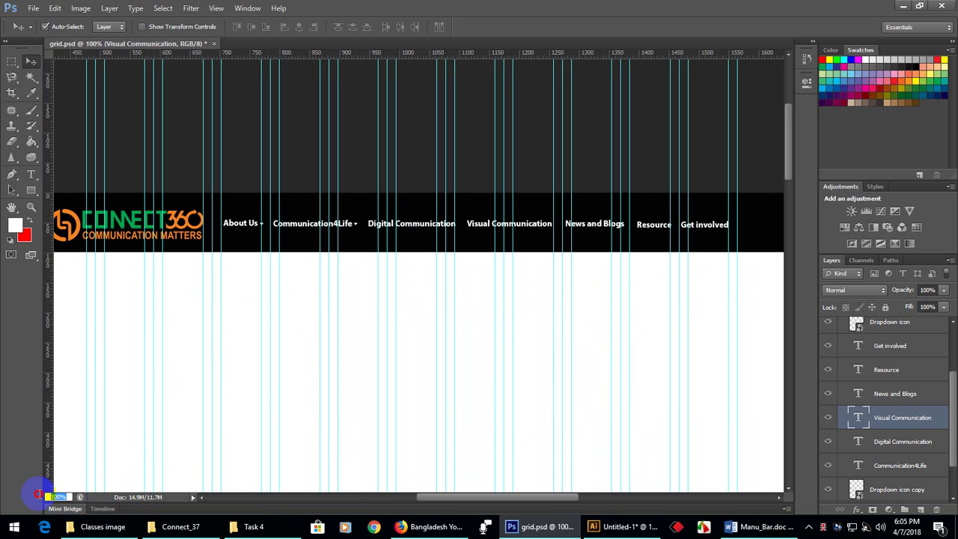
click(32, 63)
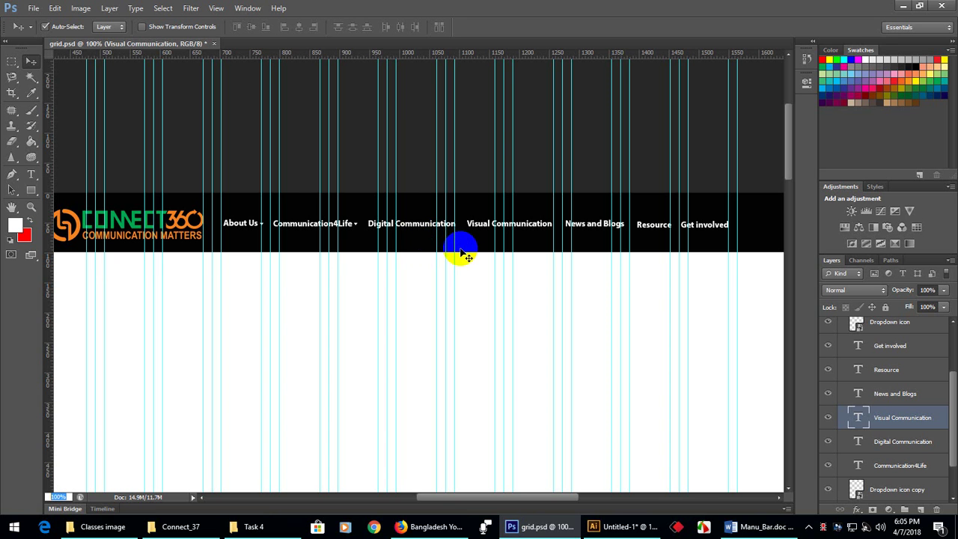
scroll(464, 259, down, 2)
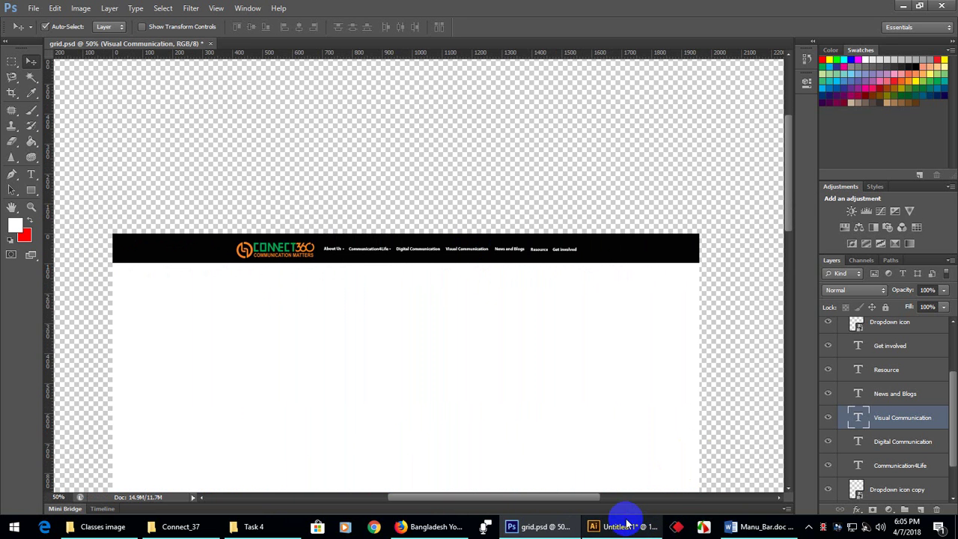
Switch to Firefox, check the search icon in the BYLC navigation bar, and open Google Images in a new tab
click(419, 526)
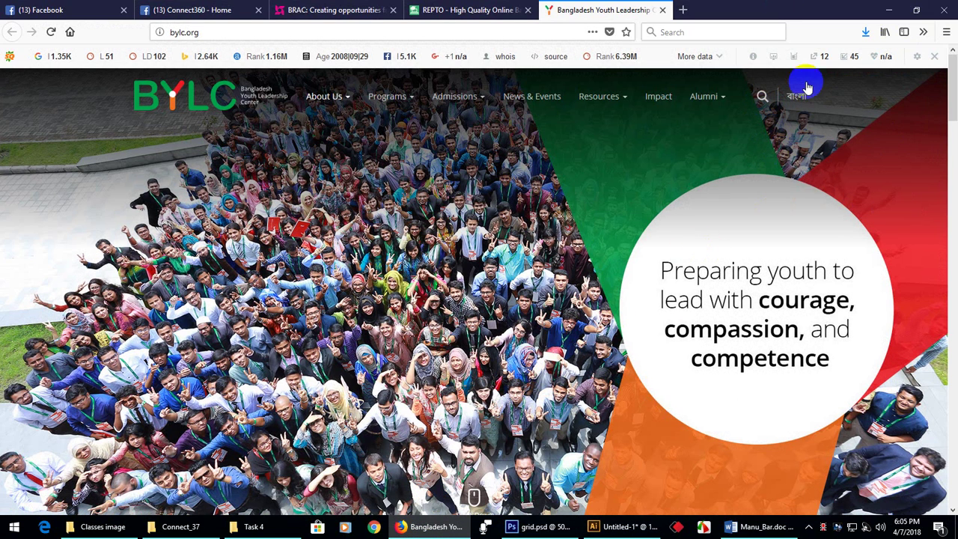
right_click(762, 96)
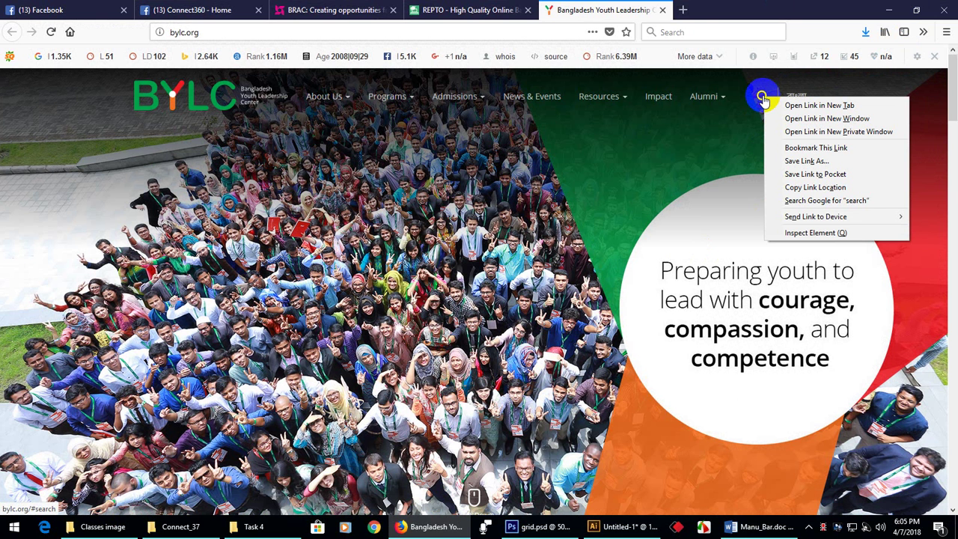
click(689, 10)
click(685, 9)
text(google.com.bd/)
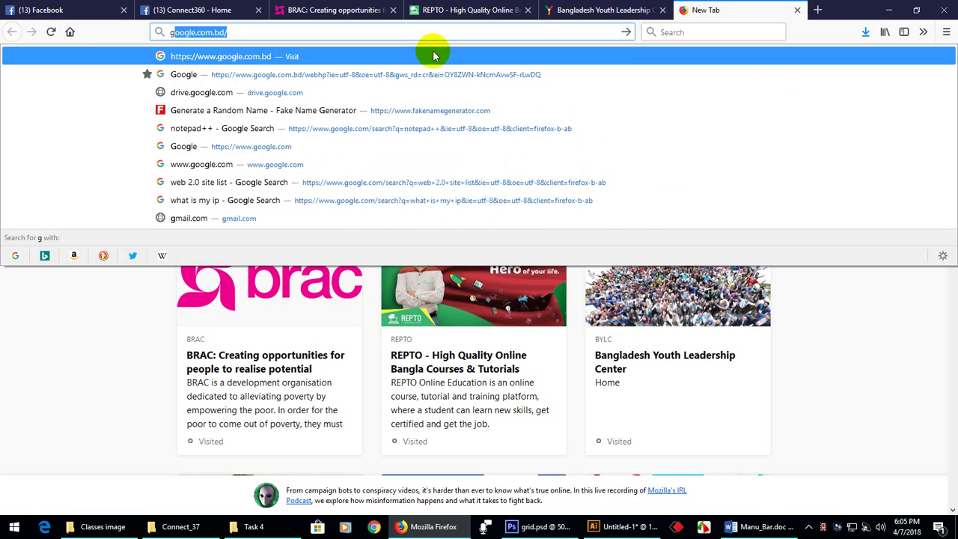
key(Return)
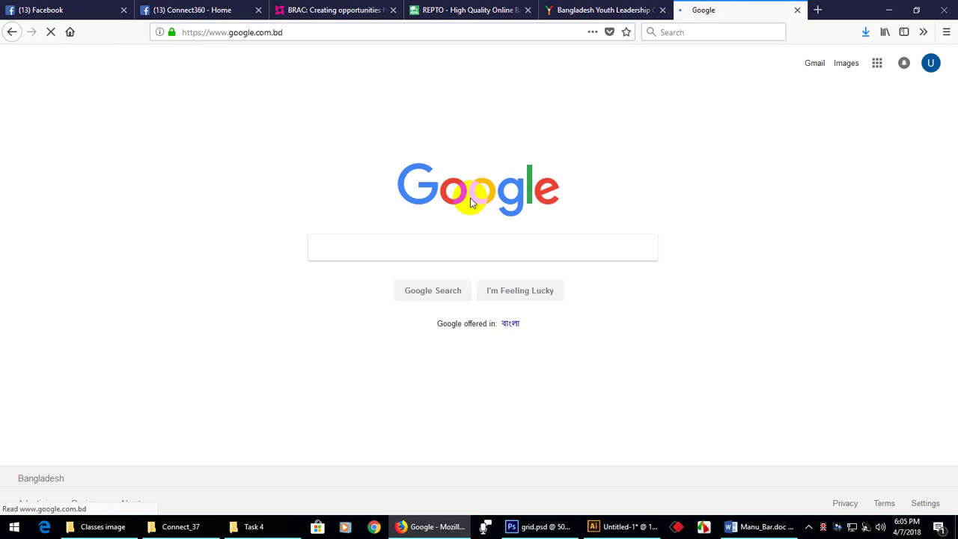
click(845, 65)
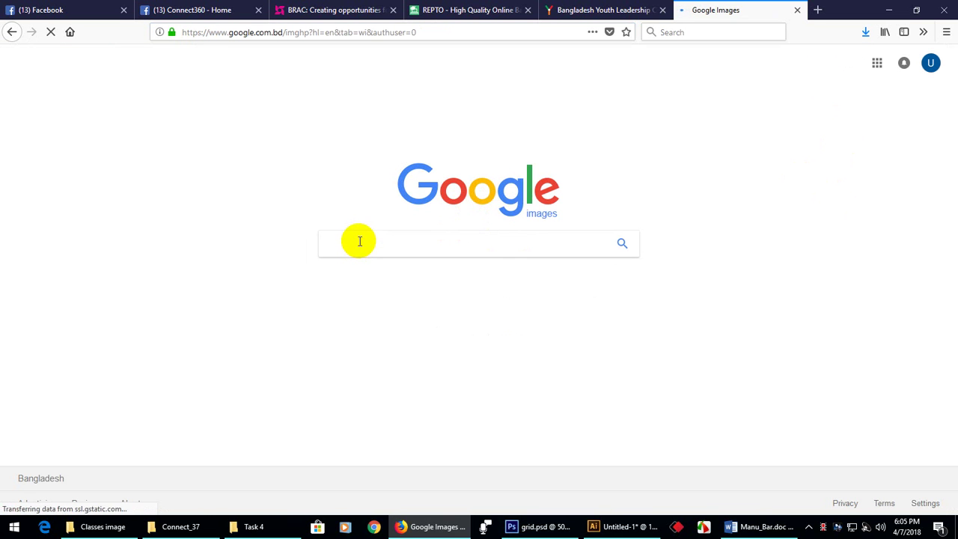
Search Google Images for "search icon png"
text(Search)
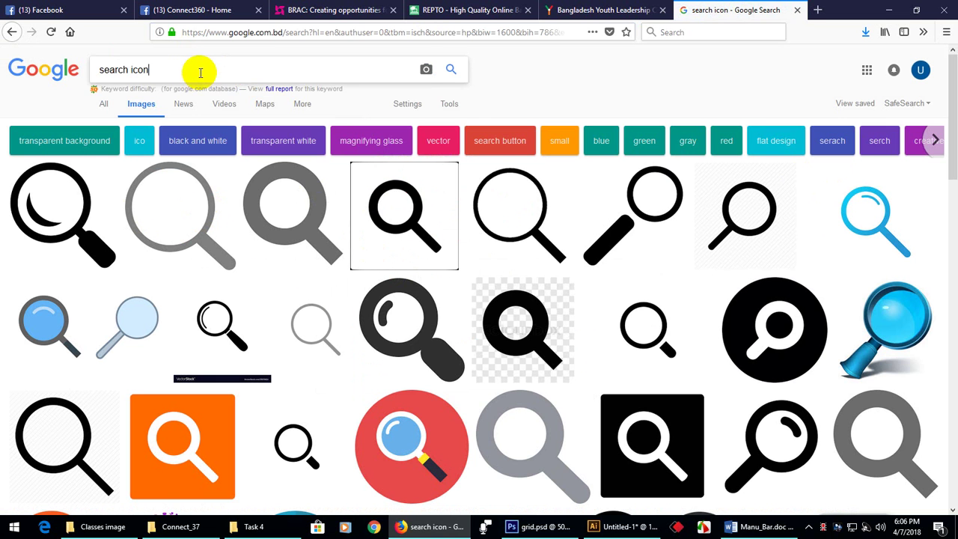
text(png)
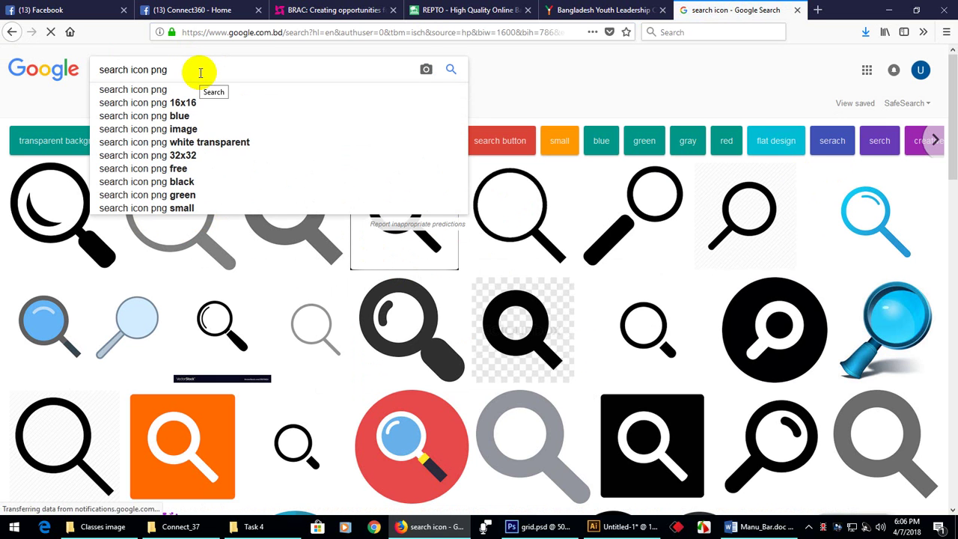
key(Return)
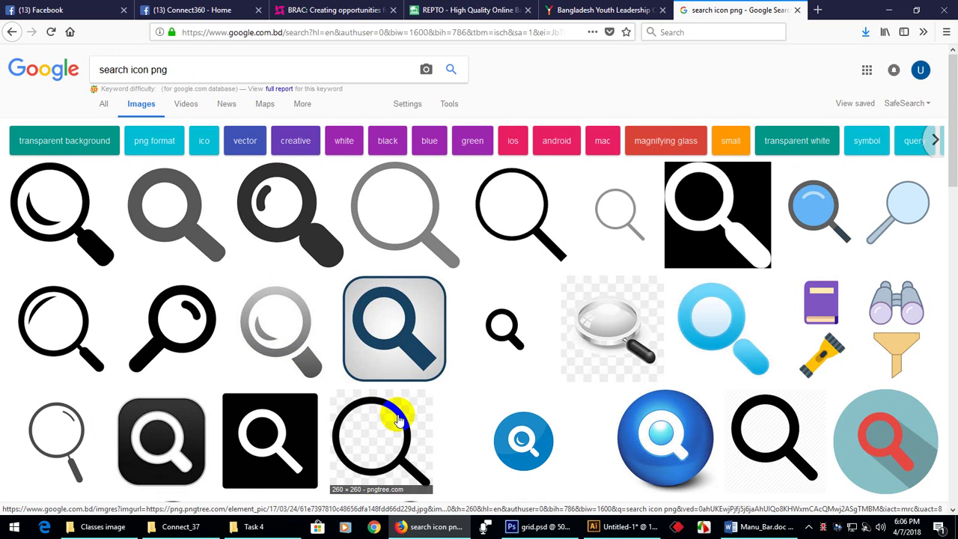
Save the thin grey 128 × 128 magnifying glass image as 698956-icon-111-search-128.png in the Classes image folder
click(614, 217)
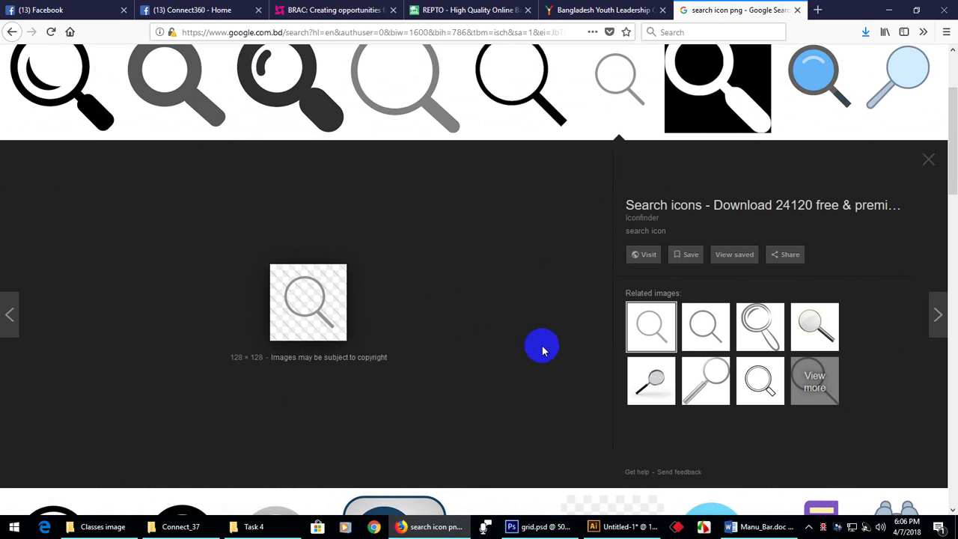
click(299, 289)
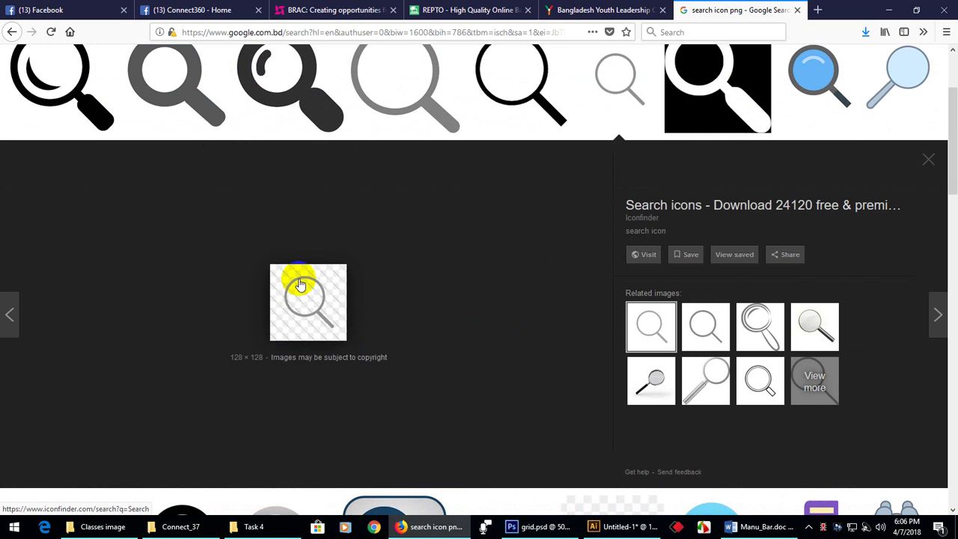
right_click(299, 284)
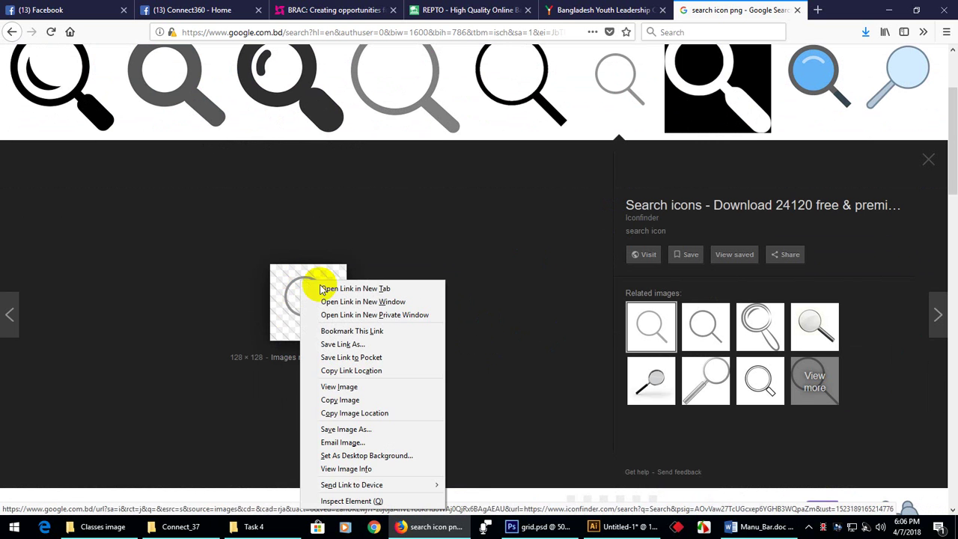
click(354, 428)
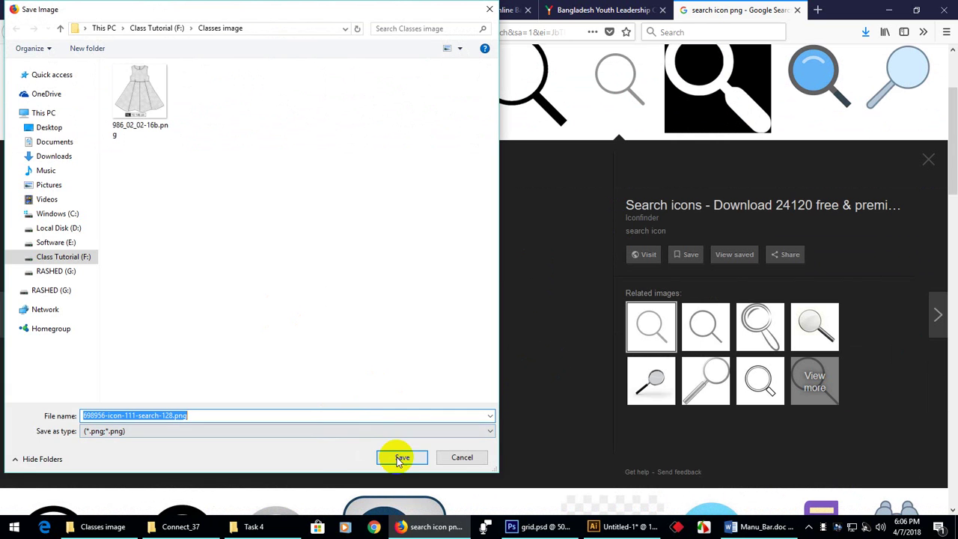
click(401, 457)
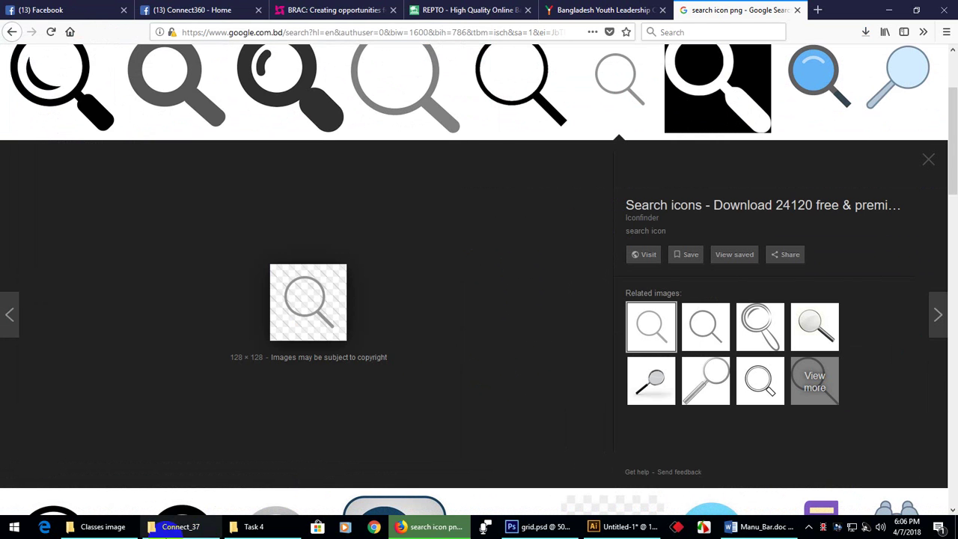
Open the saved search icon from the Classes image folder in Photoshop and copy it into grid.psd's header, beyond the Get involved label
click(102, 526)
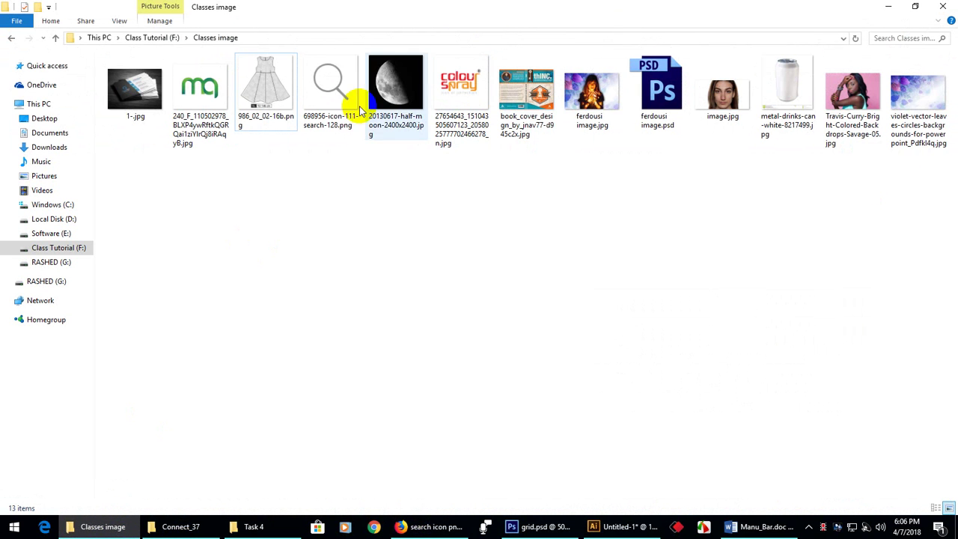
drag(345, 123, 671, 39)
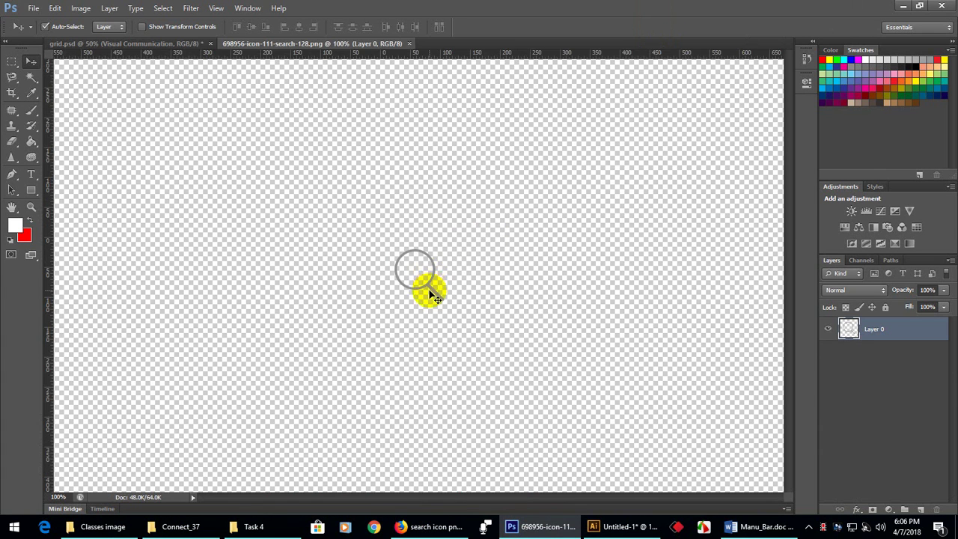
drag(431, 281, 620, 261)
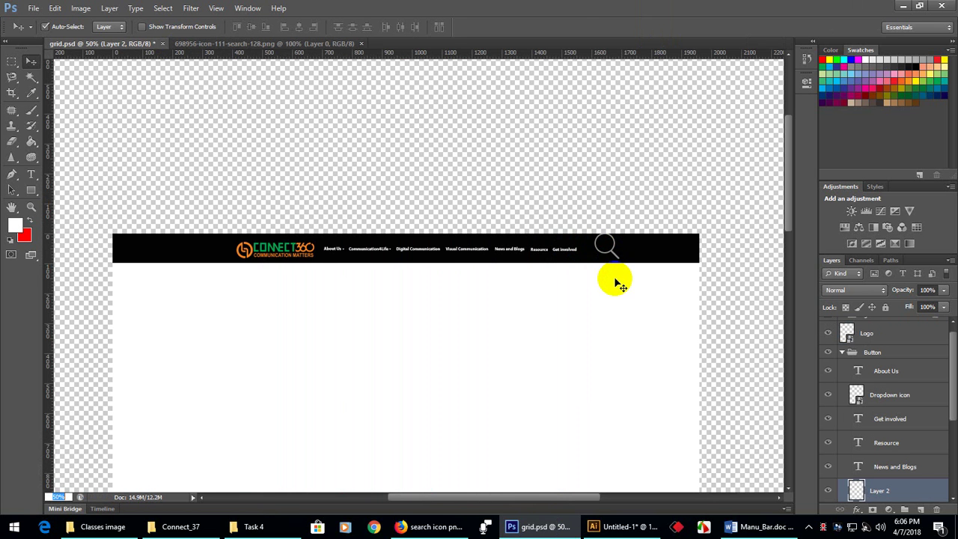
Scale the search icon in the header bar down to about 55% and hide the grid guides
key(ctrl+t)
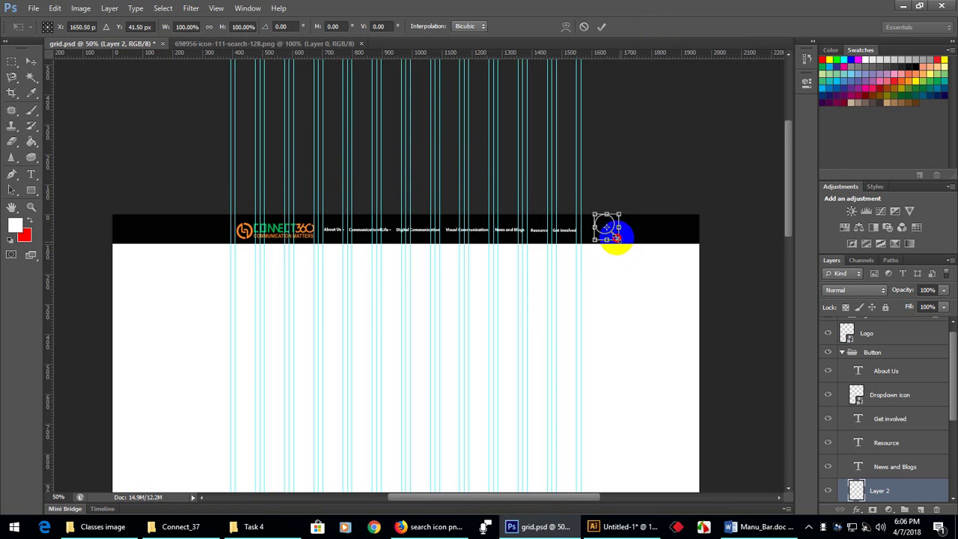
drag(616, 237, 609, 227)
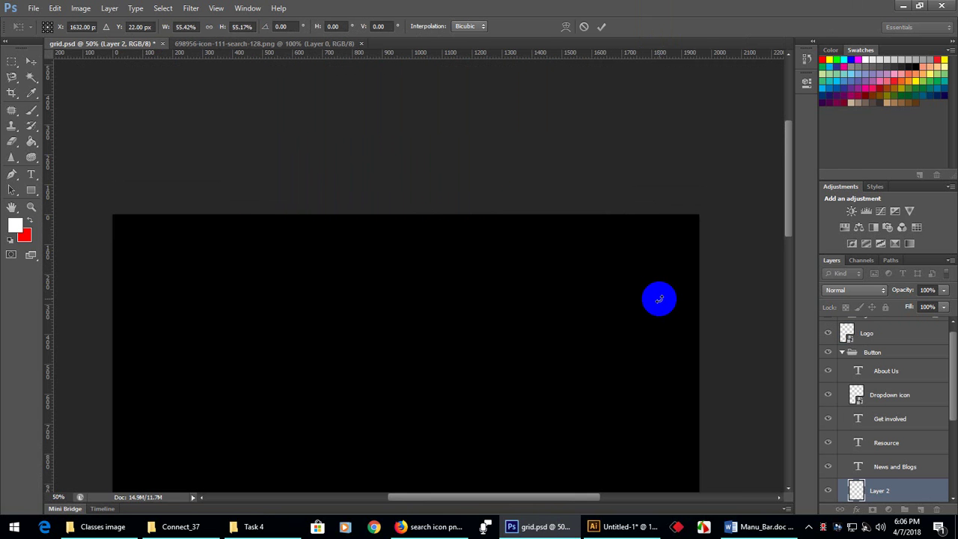
double_click(659, 299)
key(ctrl+semicolon)
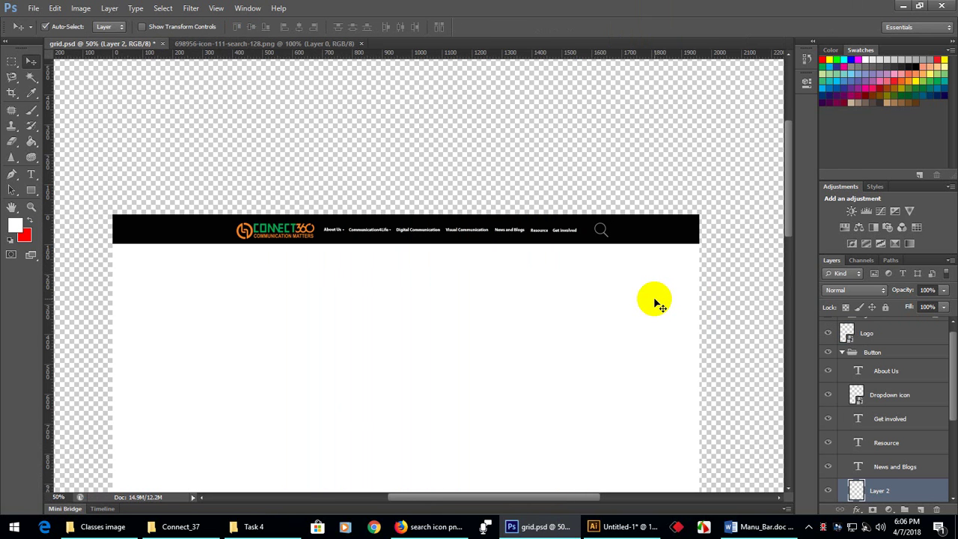
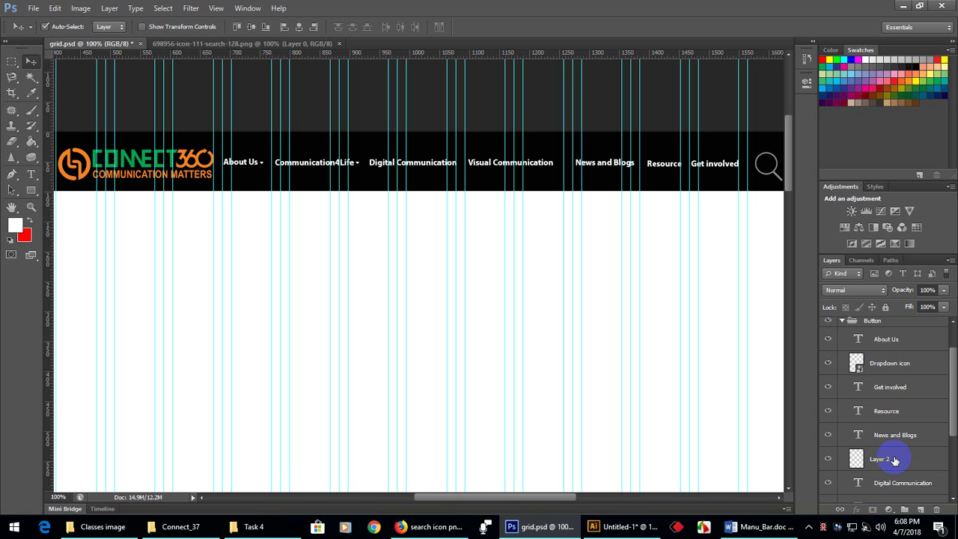
Nudge the Communication4Life label and its dropdown icon slightly towards About Us, comparing the spacing with and without guides
scroll(894, 449, down, 5)
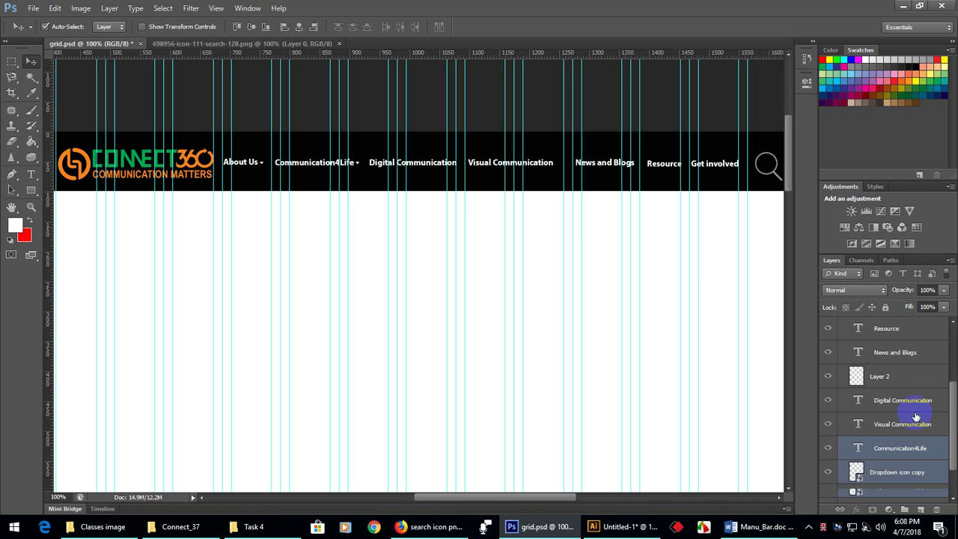
scroll(870, 429, up, 2)
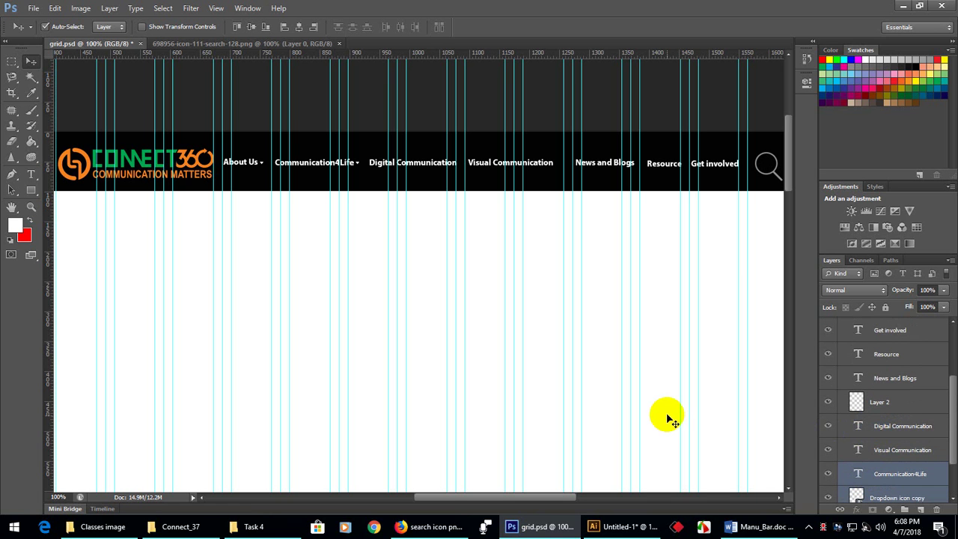
key(Left)
key(Left)
key(Left)
key(Left)
key(ctrl+semicolon)
key(ctrl+alt+z)
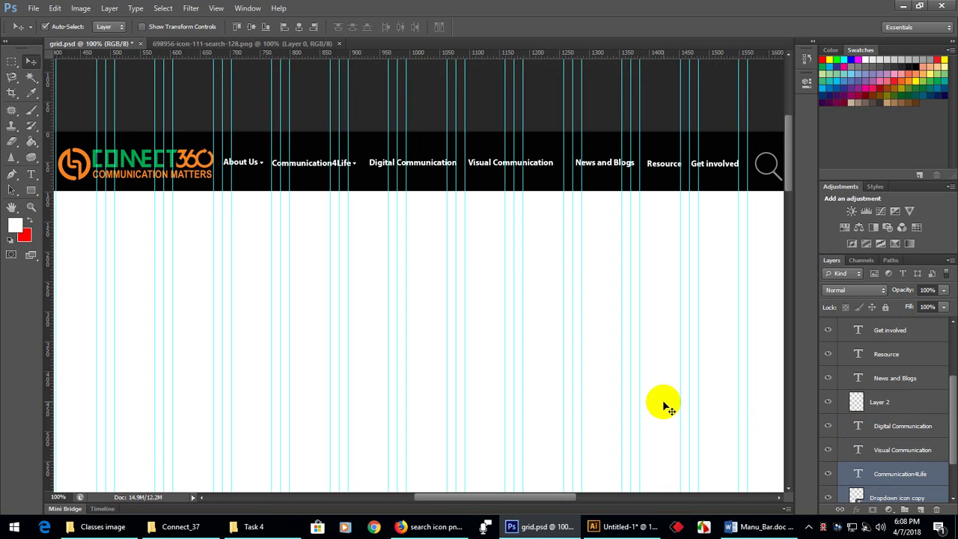
key(ctrl+alt+z)
key(ctrl+shift+z)
key(ctrl+semicolon)
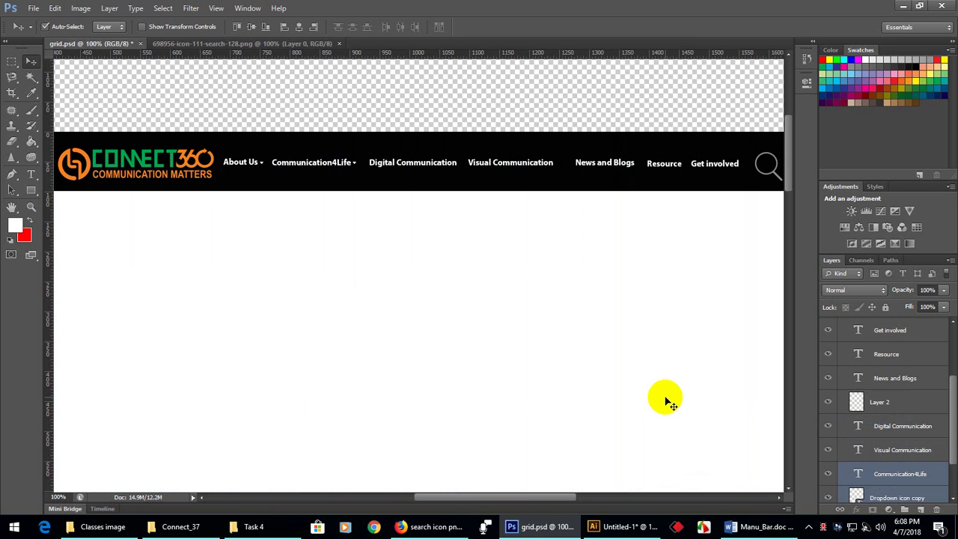
key(ctrl+semicolon)
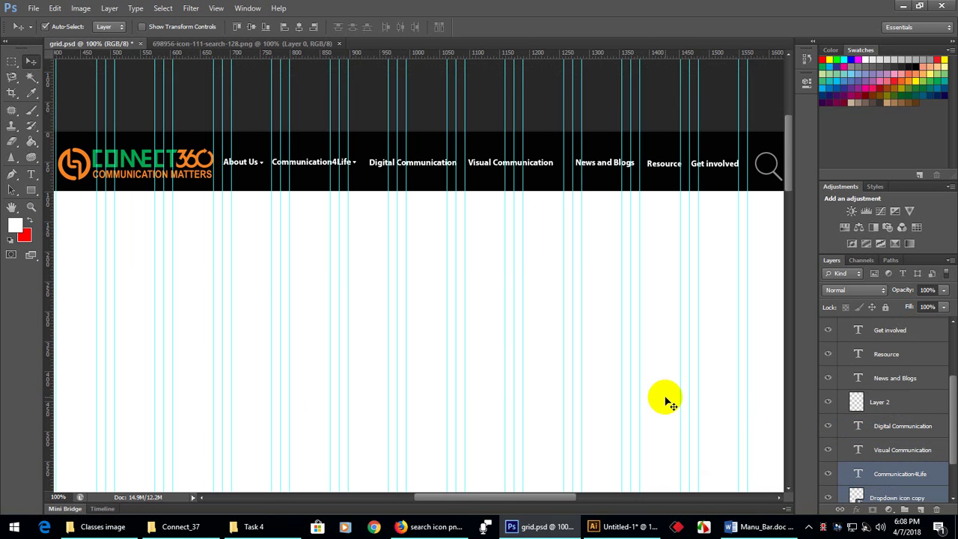
key(ctrl+semicolon)
key(ctrl+semicolon)
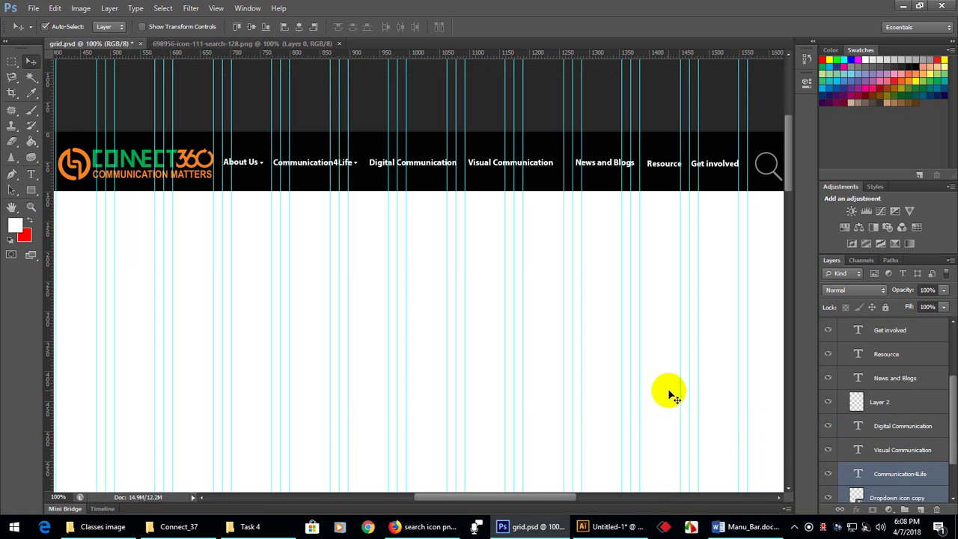
scroll(894, 447, up, 3)
scroll(894, 447, up, 1)
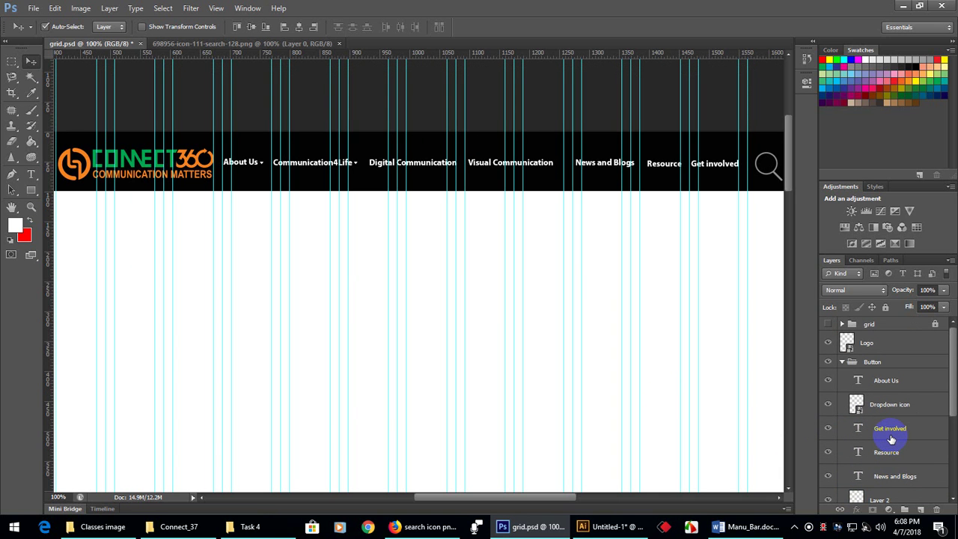
scroll(890, 432, down, 3)
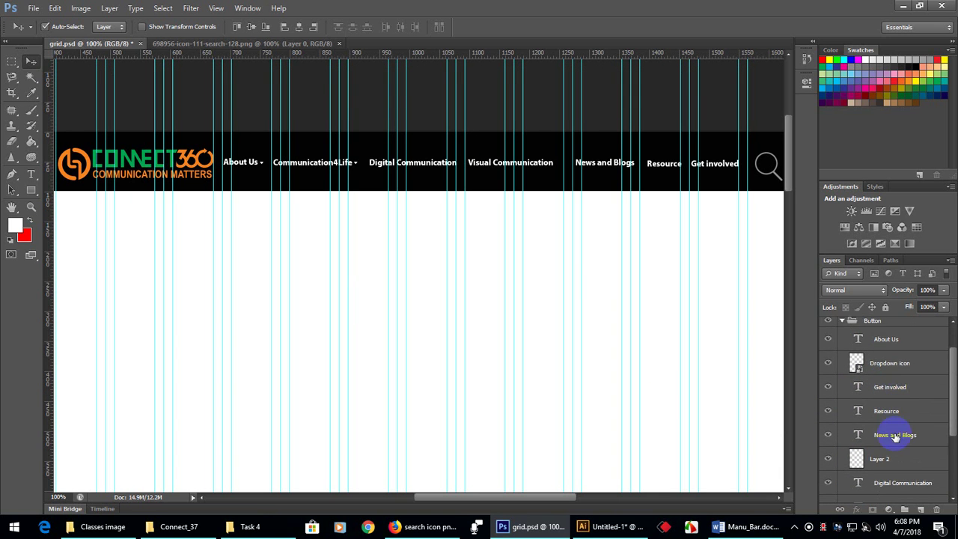
Move the Communication4Life text layer and its dropdown icon copy directly below the Get involved layer in the Button group
scroll(898, 469, down, 1)
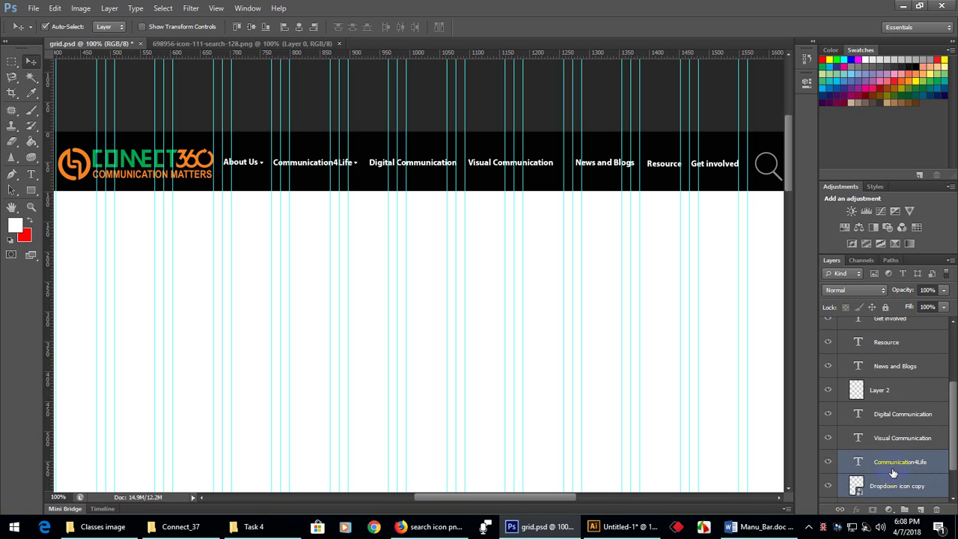
drag(896, 471, 899, 367)
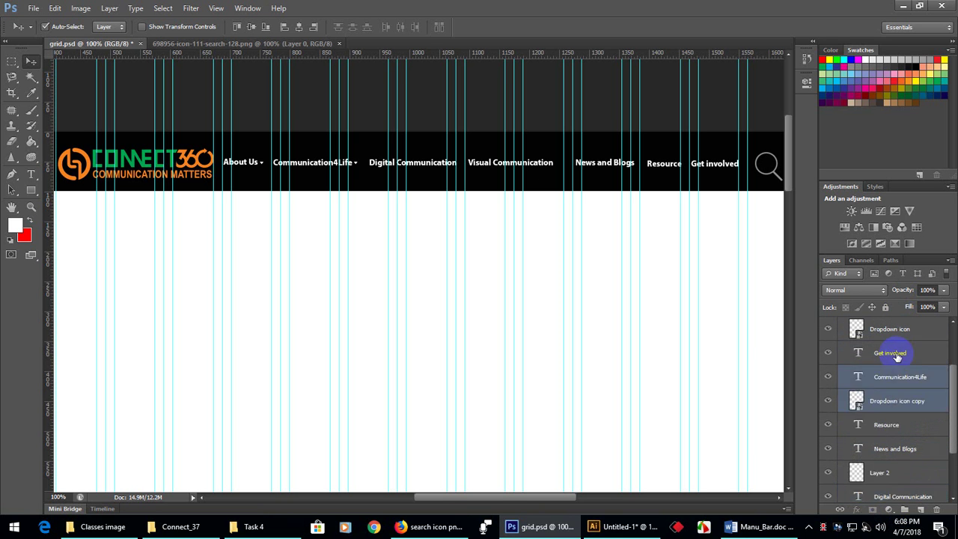
scroll(900, 374, up, 2)
scroll(903, 382, down, 5)
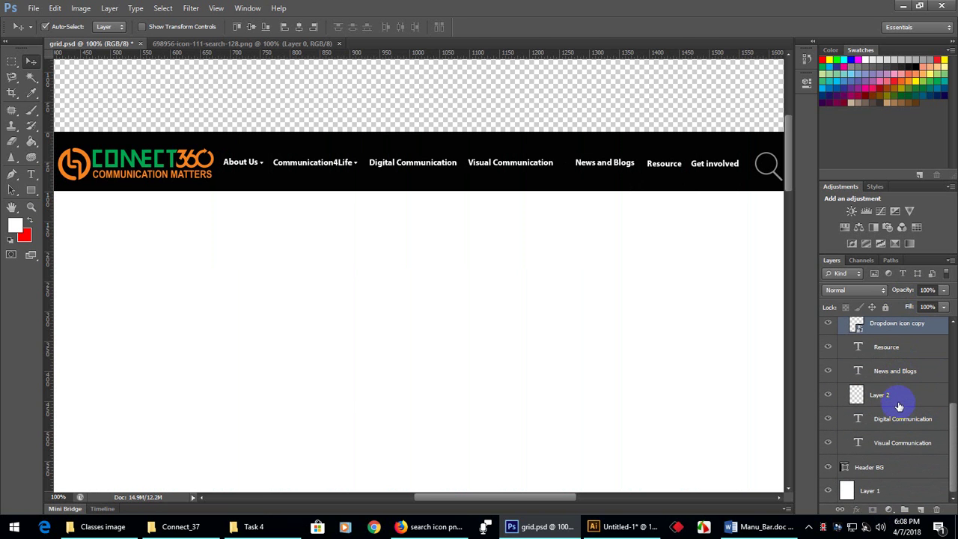
scroll(877, 419, up, 4)
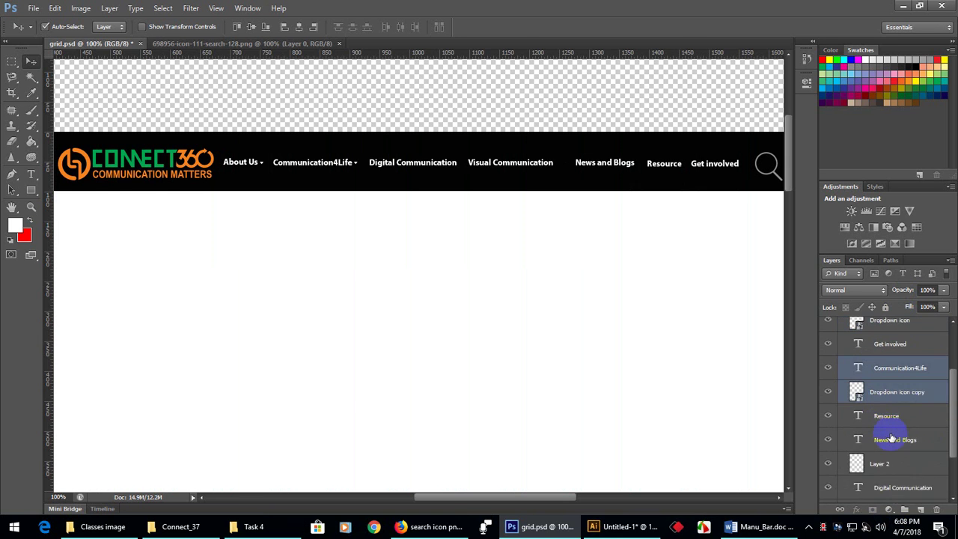
Reorder the Digital Communication layer so it sits directly below the Dropdown icon copy layer
key(ctrl+semicolon)
click(906, 443)
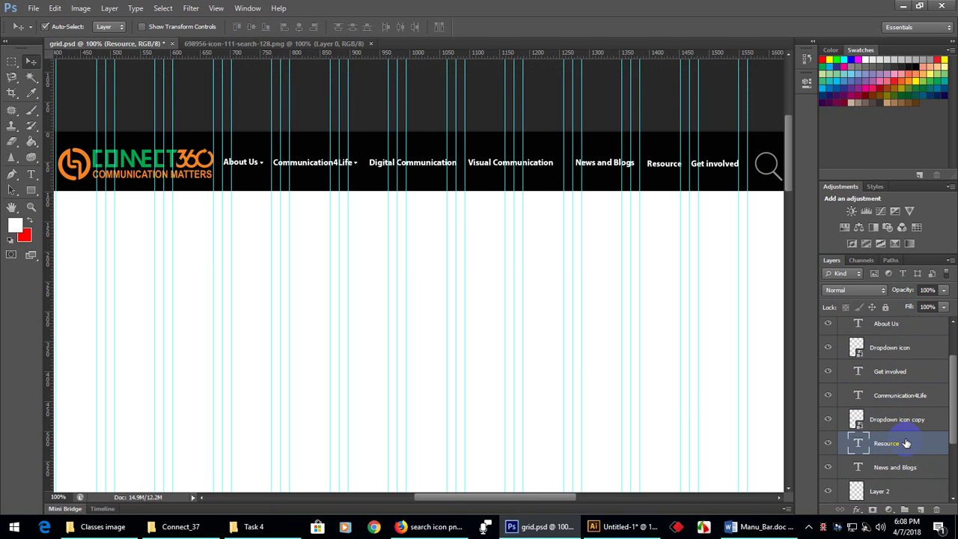
click(434, 163)
scroll(908, 464, down, 2)
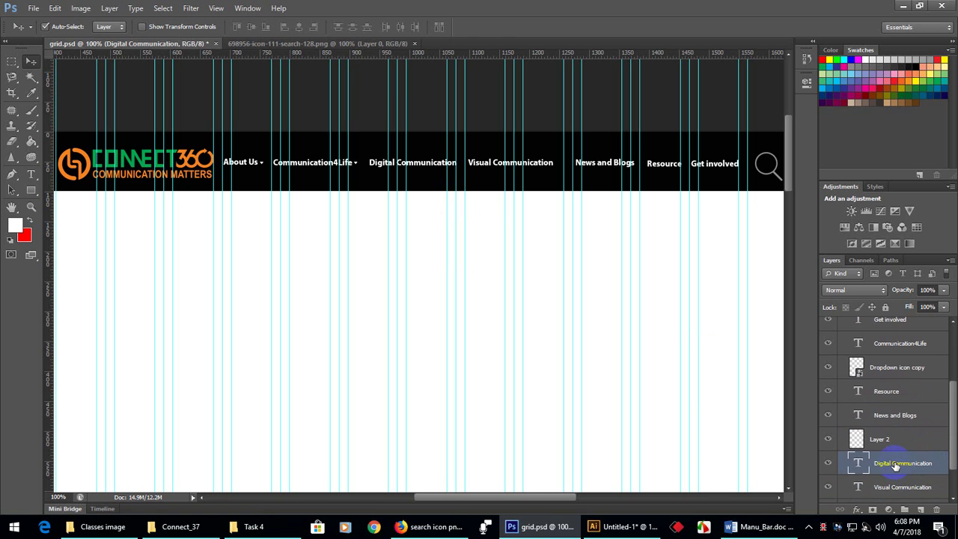
drag(894, 465, 883, 387)
scroll(890, 453, down, 2)
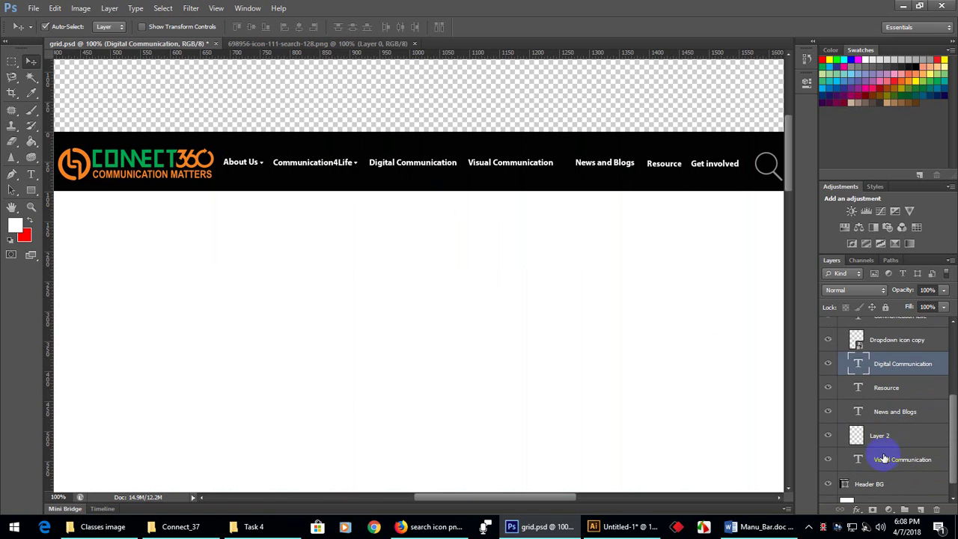
Move the Visual Communication layer directly below the Digital Communication layer in the stack
click(513, 170)
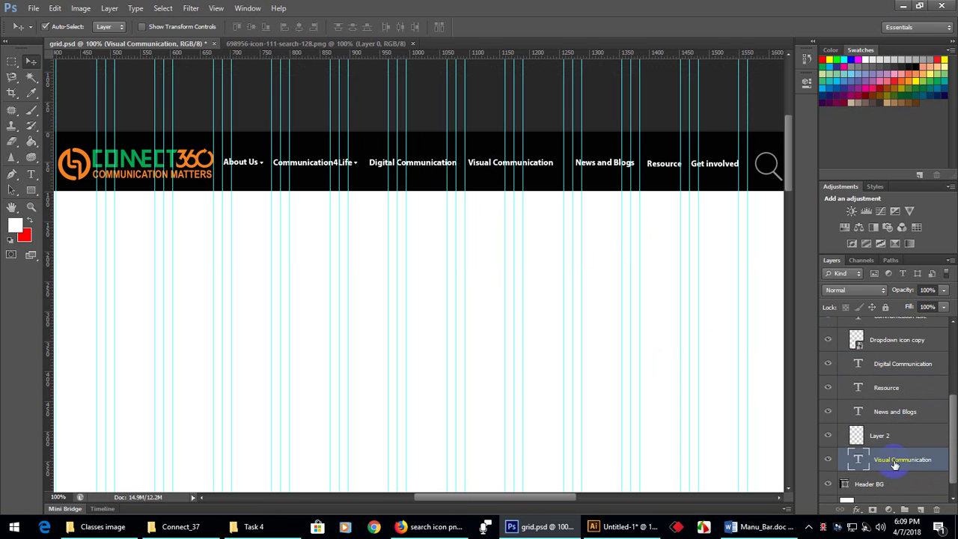
scroll(913, 476, up, 2)
scroll(913, 476, down, 2)
drag(905, 464, 868, 388)
Move the News and Blogs layer above the Resource layer, directly below Visual Communication
click(631, 164)
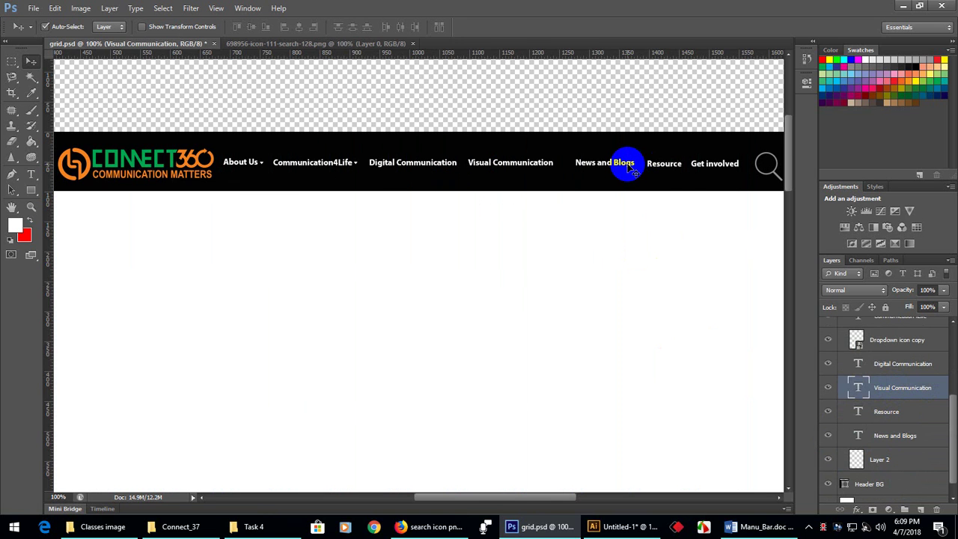
drag(896, 435, 894, 411)
click(662, 169)
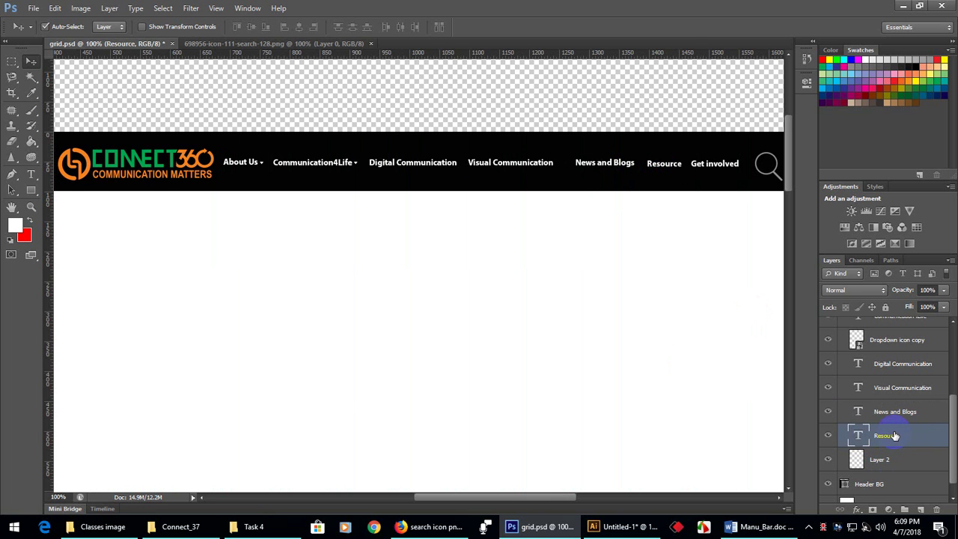
Rename Layer 2, which holds the magnifying glass, as Search icon
scroll(897, 455, down, 1)
click(885, 443)
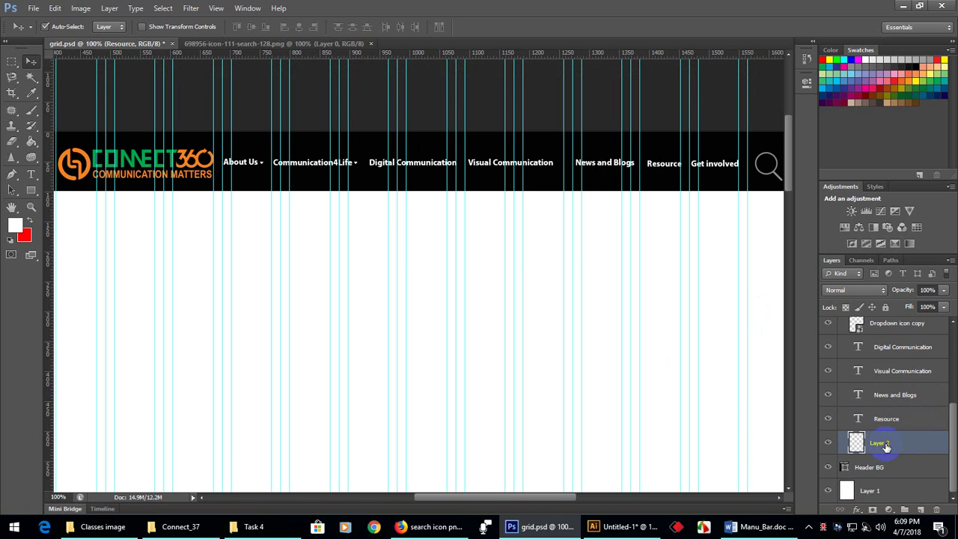
double_click(885, 444)
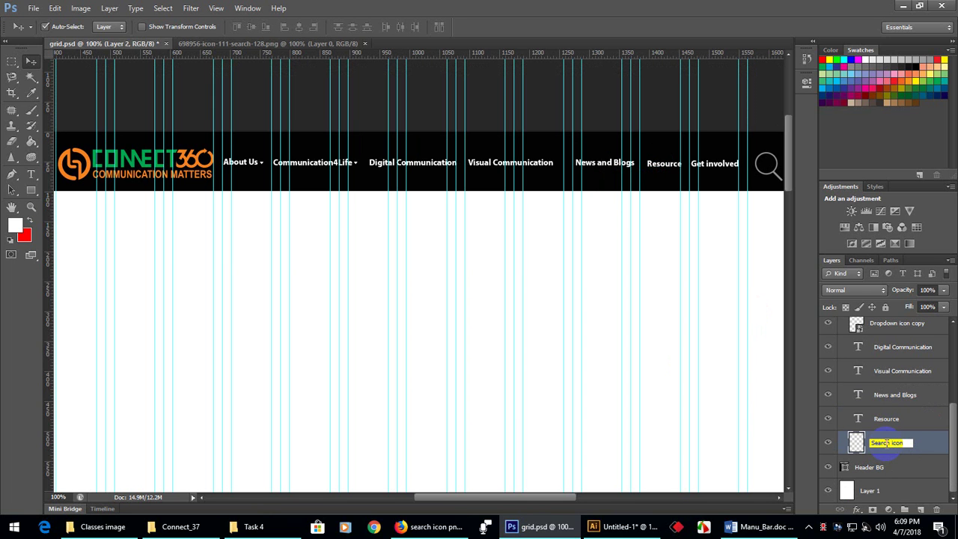
key(Return)
scroll(900, 453, up, 2)
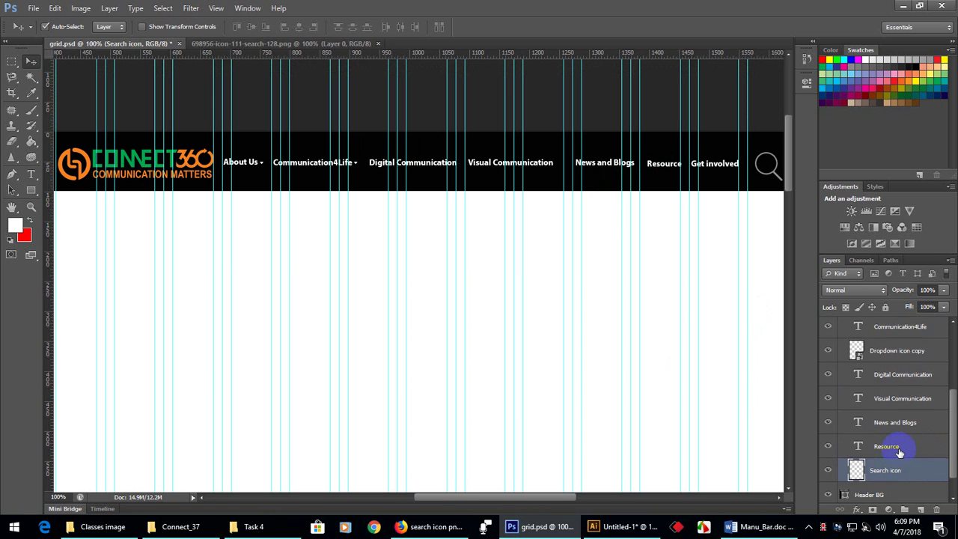
scroll(906, 470, up, 3)
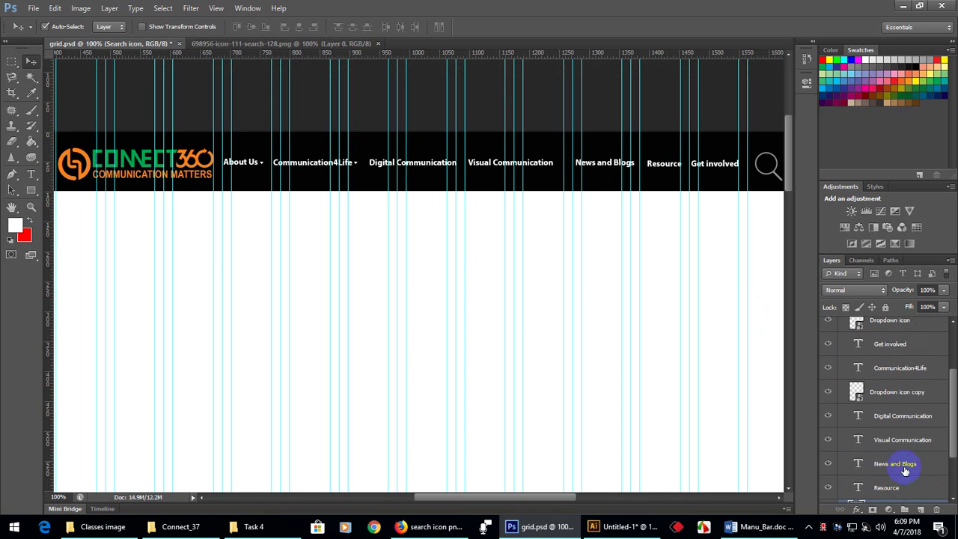
Shift the News and Blogs, Resource and Get involved labels one after another towards the logo to tighten the menu
click(602, 168)
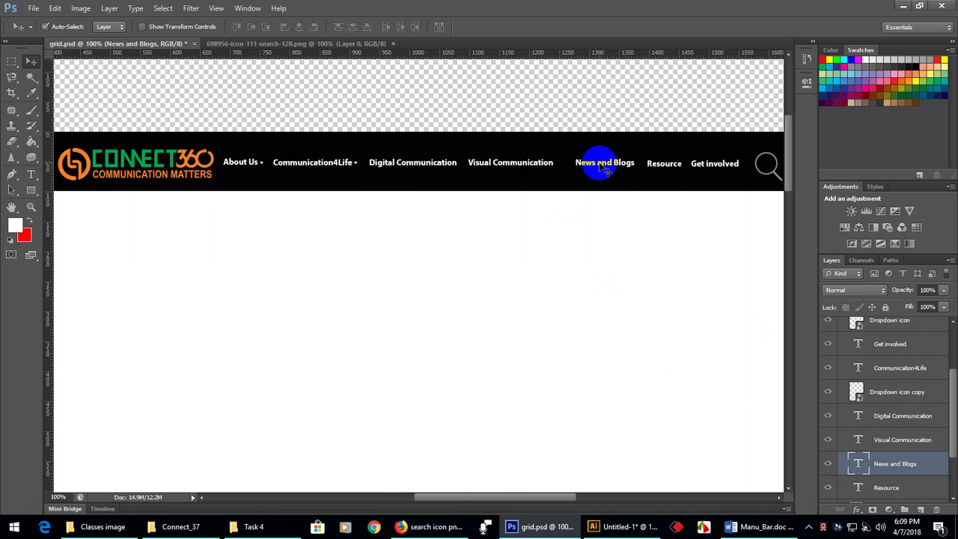
key(shift+Left)
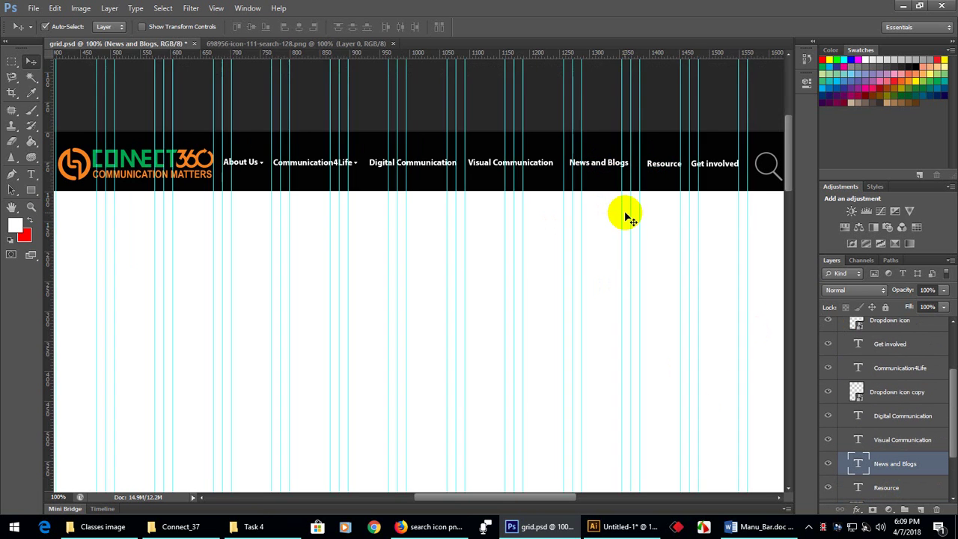
click(661, 163)
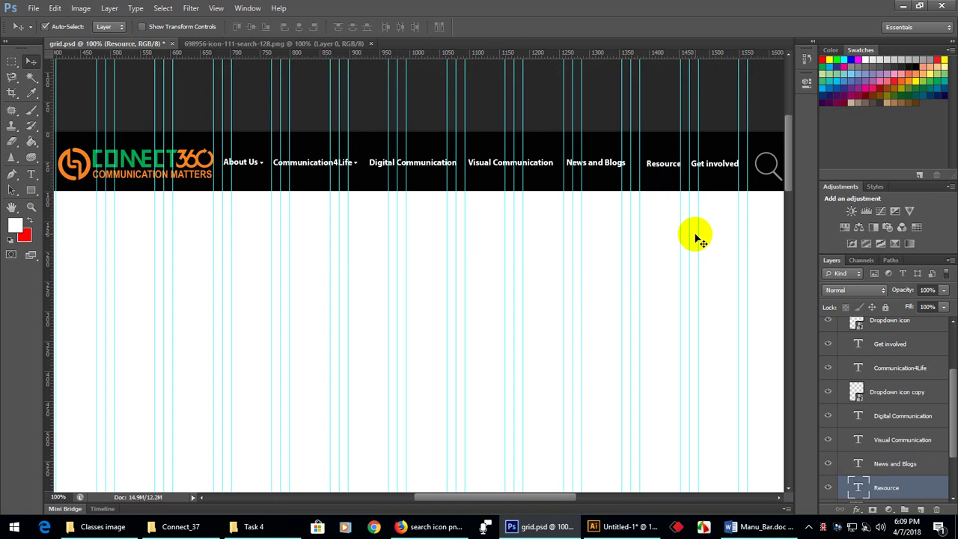
key(shift+Left)
click(711, 163)
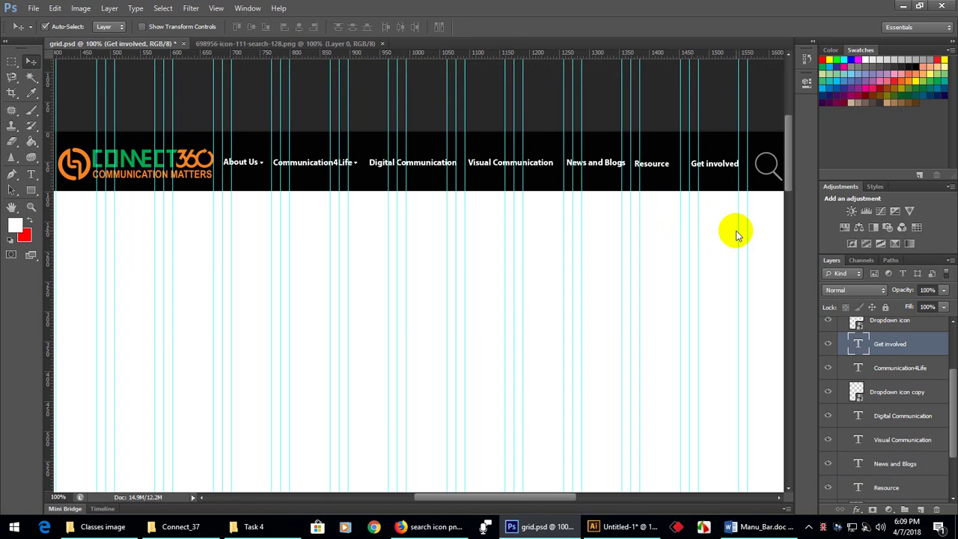
key(shift+Left)
Move the search icon horizontally towards the Get involved label until it sits just beside it
click(755, 184)
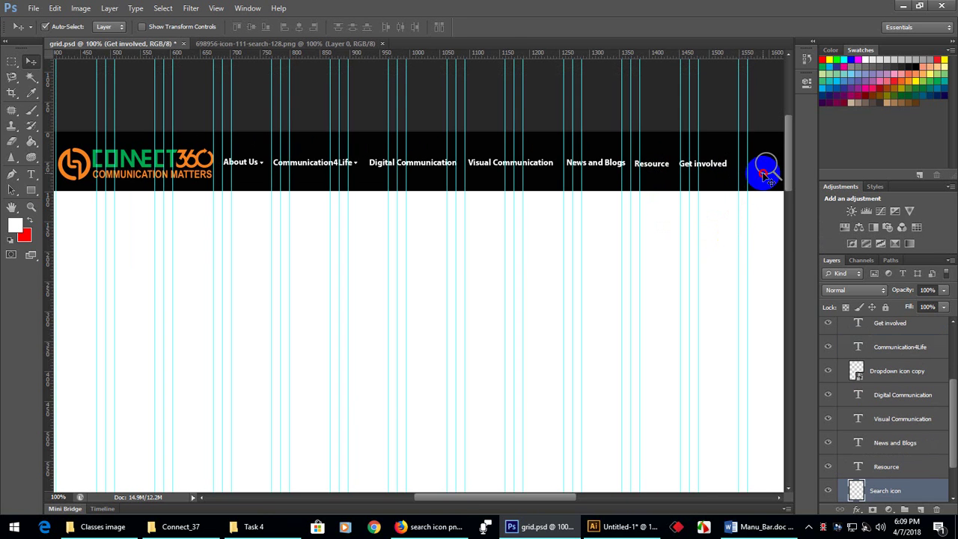
key(Left)
key(Left)
key(Left)
key(Left)
key(Left)
key(Left)
key(Left)
key(Left)
key(Left)
key(Left)
key(Left)
key(Left)
key(Left)
key(Left)
key(Left)
key(Left)
key(Left)
key(Left)
key(Left)
key(Left)
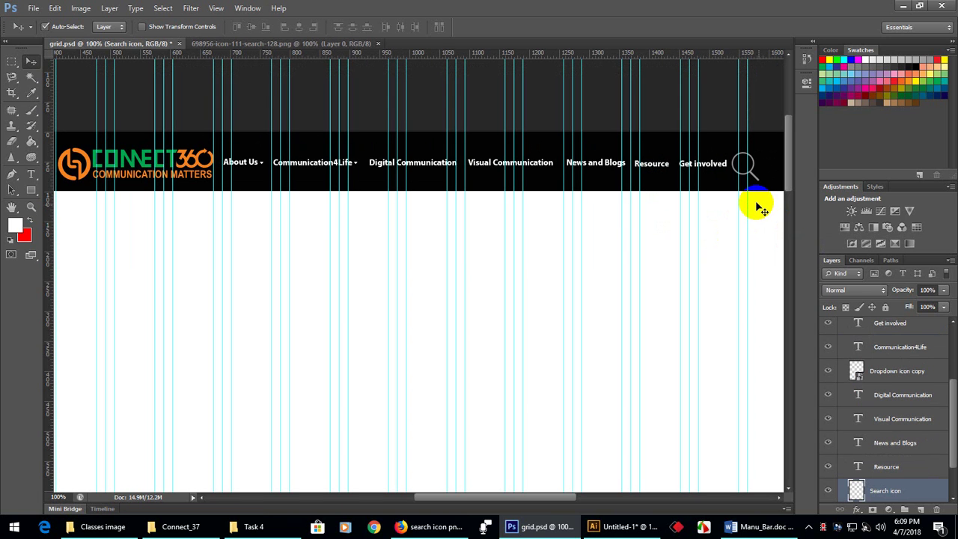
Scale the search icon down to a little over half its size with Free Transform
key(ctrl+t)
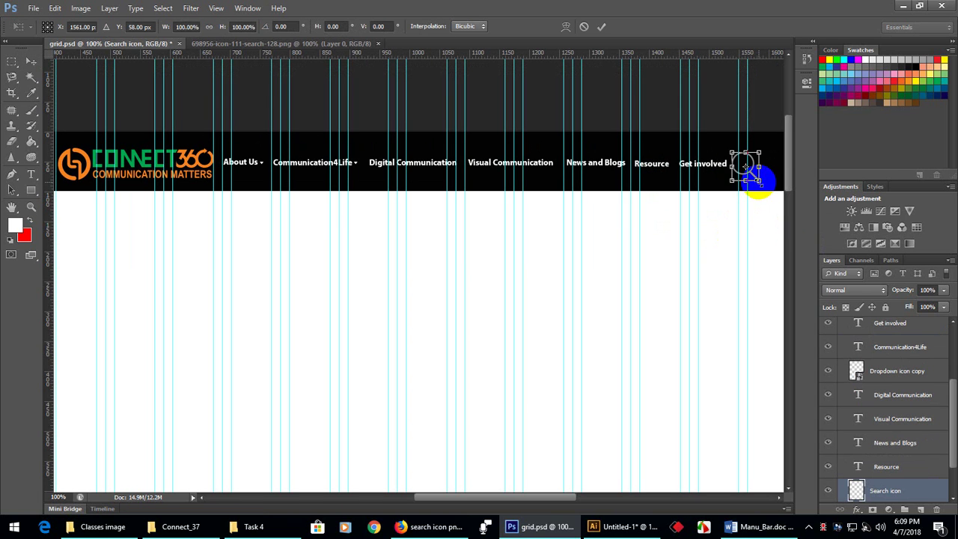
mouse_move(760, 186)
mouse_down()
mouse_move(746, 169)
mouse_move(780, 255)
mouse_up()
key(Return)
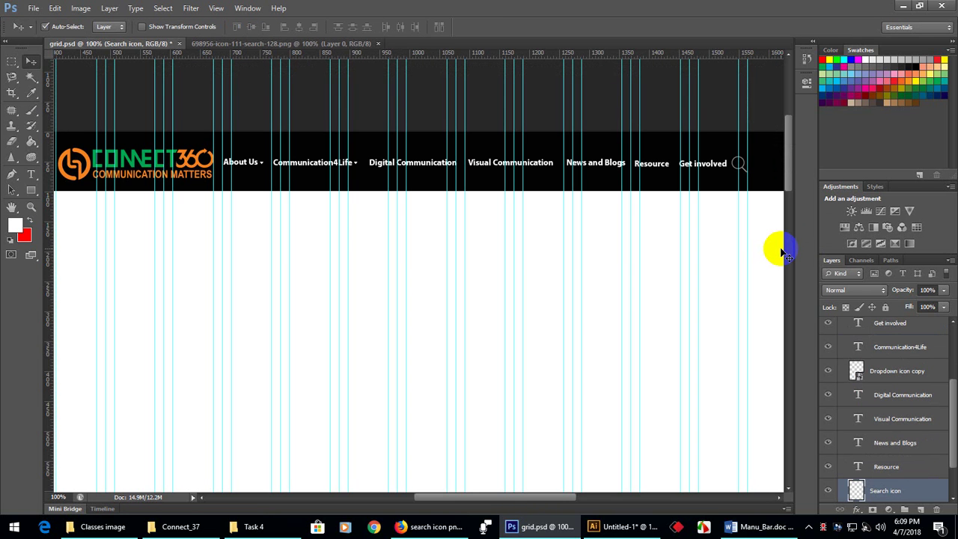
Nudge the reduced search icon closer to the Get involved label, inside the outer grid guide, comparing with guides hidden and shown
key(Left)
key(Left)
key(Left)
key(Left)
key(Left)
key(Left)
key(Left)
key(Left)
key(Left)
key(Left)
key(Left)
key(Left)
key(Left)
key(Left)
key(ctrl+semicolon)
key(ctrl+semicolon)
key(ctrl+semicolon)
key(ctrl+semicolon)
Nudge the Digital Communication label slightly closer to the Communication4Life dropdown icon
click(381, 168)
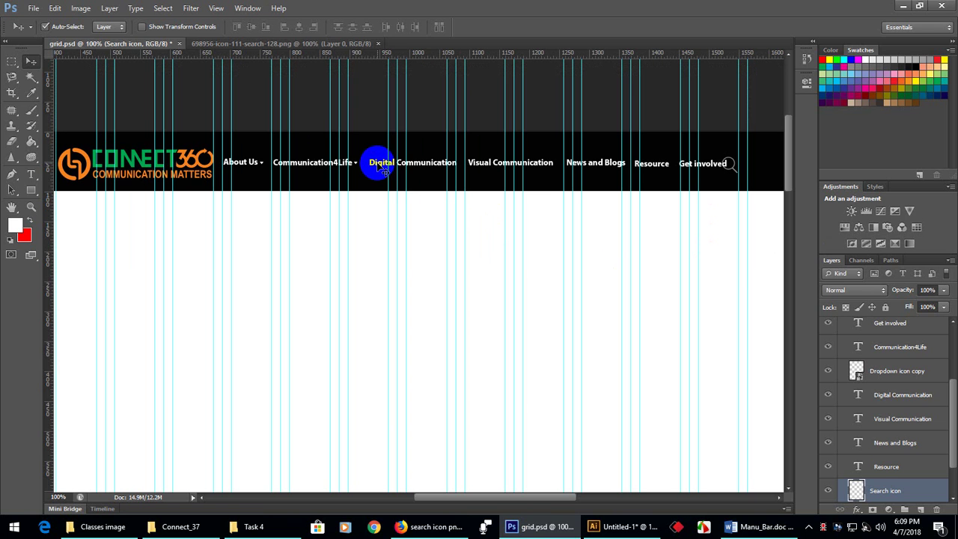
key(Left)
key(Left)
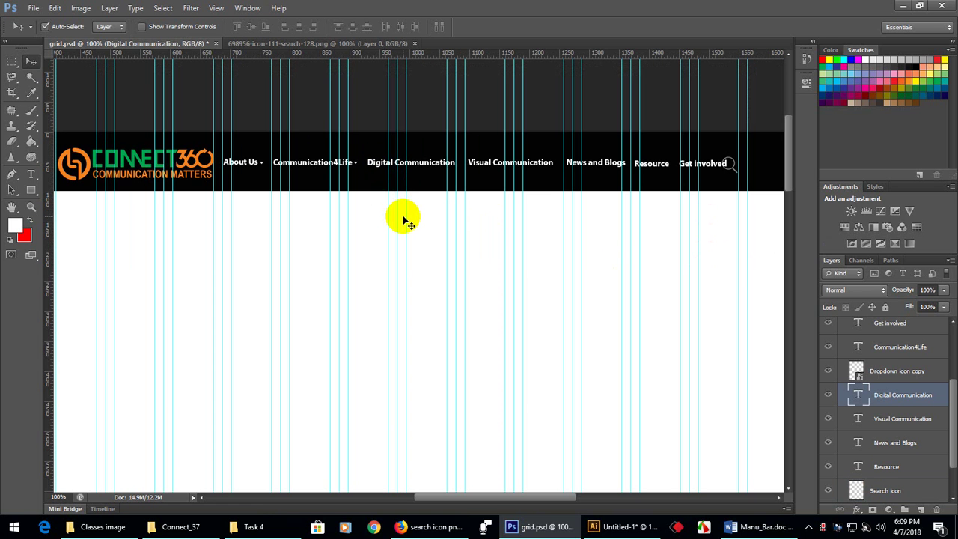
key(Left)
key(Left)
key(Left)
key(Left)
key(Left)
Nudge the Visual Communication label closer to Digital Communication, toggling the guides to judge the gap
click(474, 162)
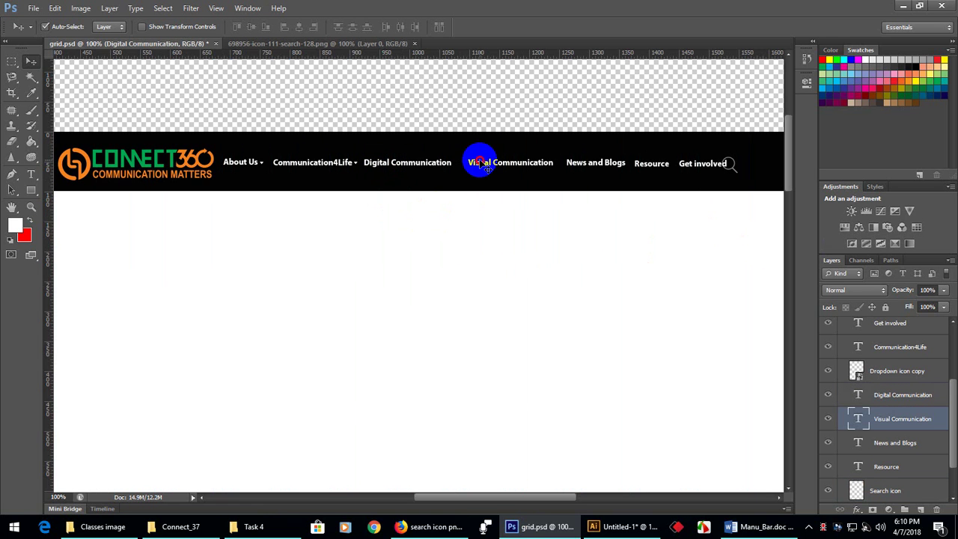
key(ctrl+h)
key(Left)
key(Left)
key(Left)
key(Left)
key(Left)
key(Left)
key(Left)
key(Left)
key(Left)
key(ctrl+h)
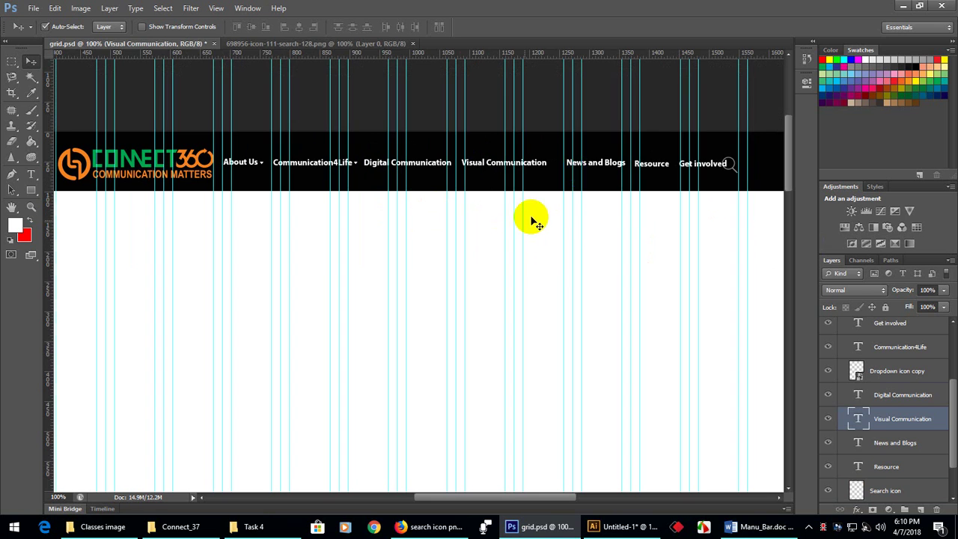
Nudge the News and Blogs label closer to Visual Communication and check the gap with the guides hidden
click(597, 168)
key(Left)
key(Left)
key(Left)
key(Left)
key(Left)
key(Left)
key(Left)
key(Left)
key(Left)
key(Left)
key(Left)
key(ctrl+h)
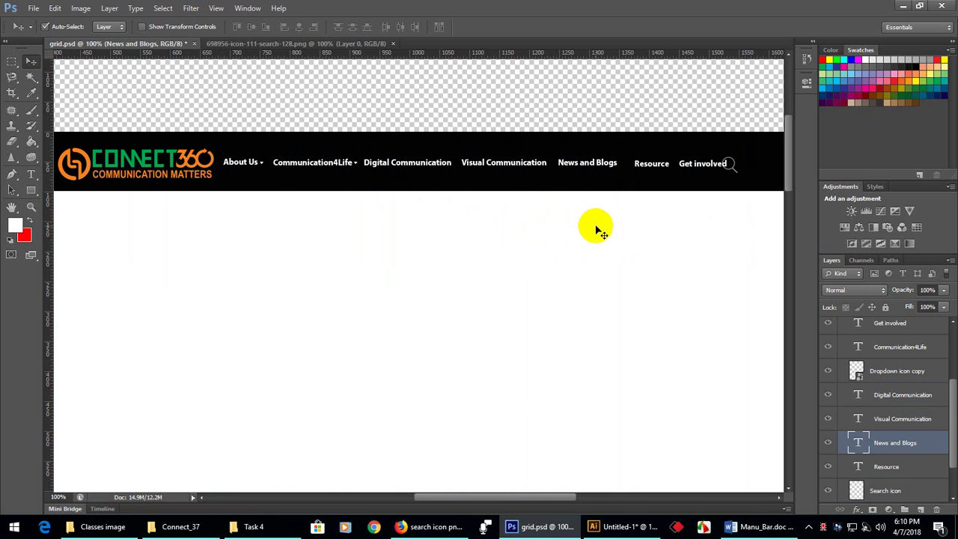
Nudge the Resource label slightly closer to News and Blogs, toggling the guides to judge the gap
click(672, 170)
key(ctrl+h)
key(Left)
key(Left)
key(Left)
key(ctrl+h)
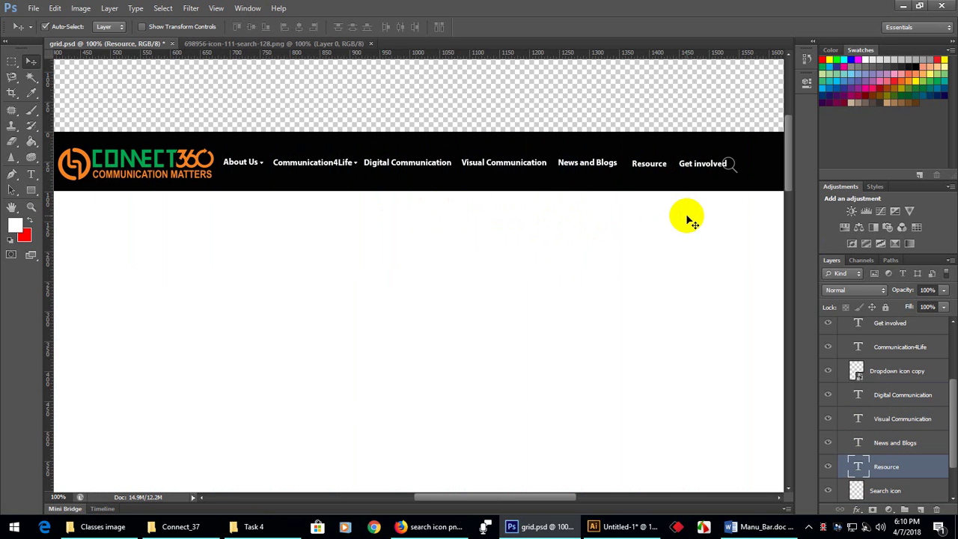
Nudge the Get involved label closer to Resource, leaving a clear gap before the search icon
click(695, 164)
key(ctrl+h)
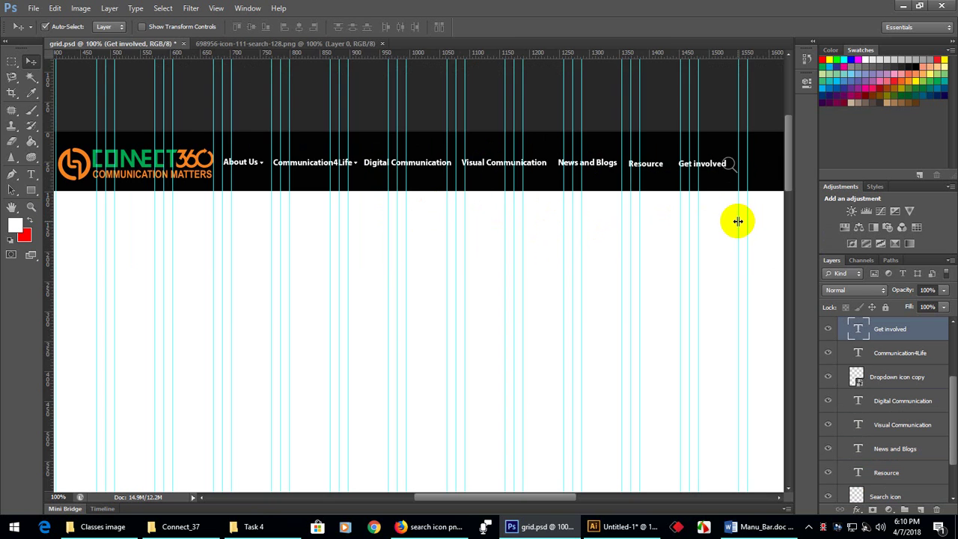
key(ctrl+h)
key(Left)
key(Left)
key(Left)
key(Left)
key(Left)
key(Left)
key(Left)
key(Left)
key(Left)
key(ctrl+h)
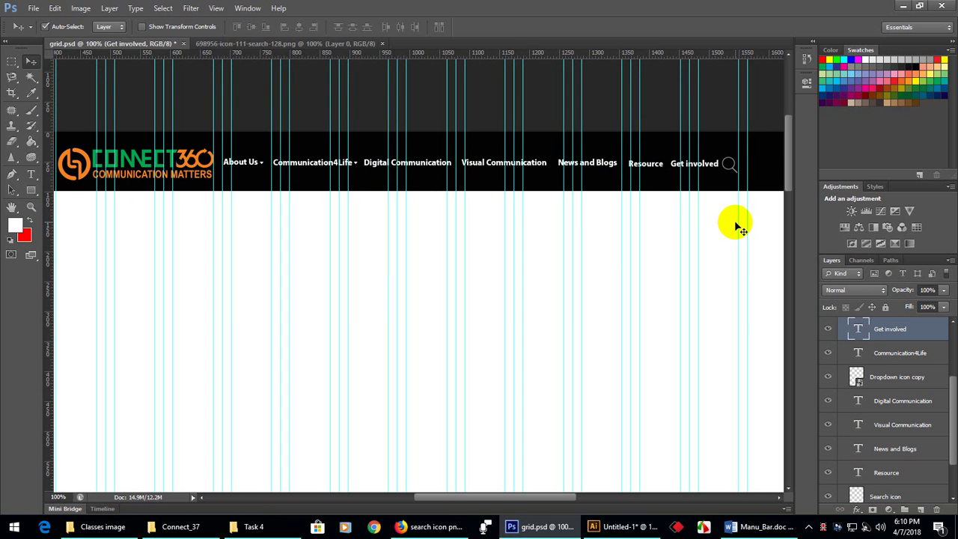
Examine the whole header at 50% zoom with and without guides, checking its fit to the outer grid guides
scroll(685, 224, down, 2)
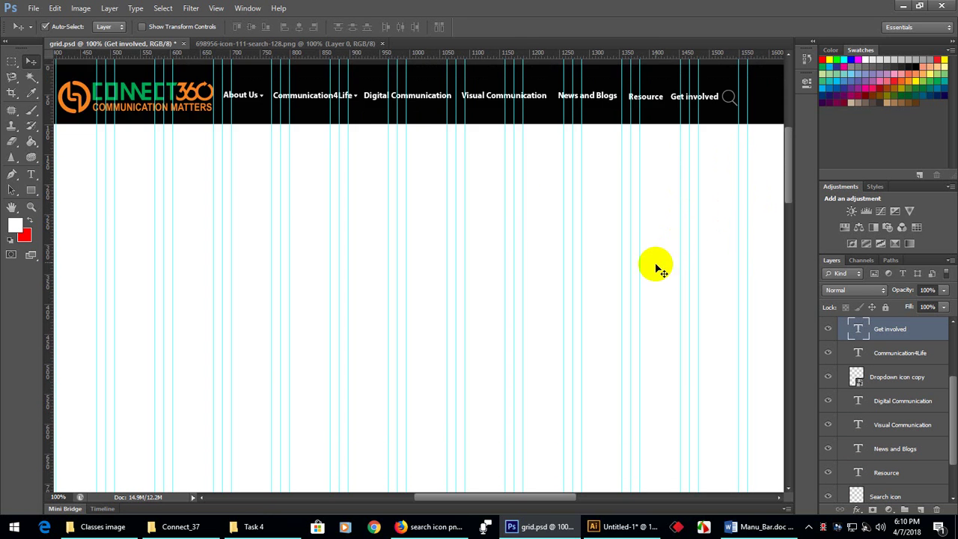
scroll(674, 265, up, 1)
key(ctrl+h)
key(ctrl+h)
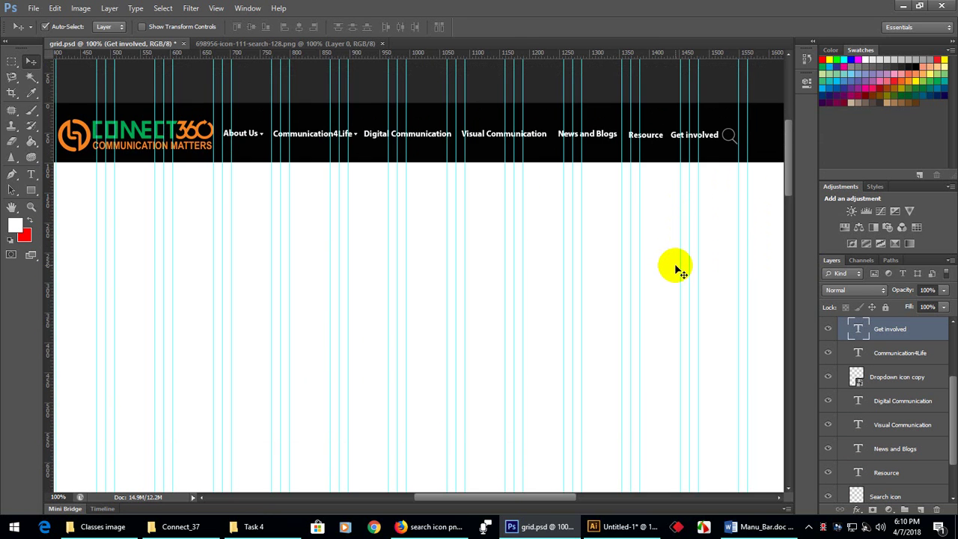
scroll(675, 268, up, 1)
key(ctrl+h)
key(ctrl+minus)
key(ctrl+minus)
key(ctrl+h)
key(ctrl+h)
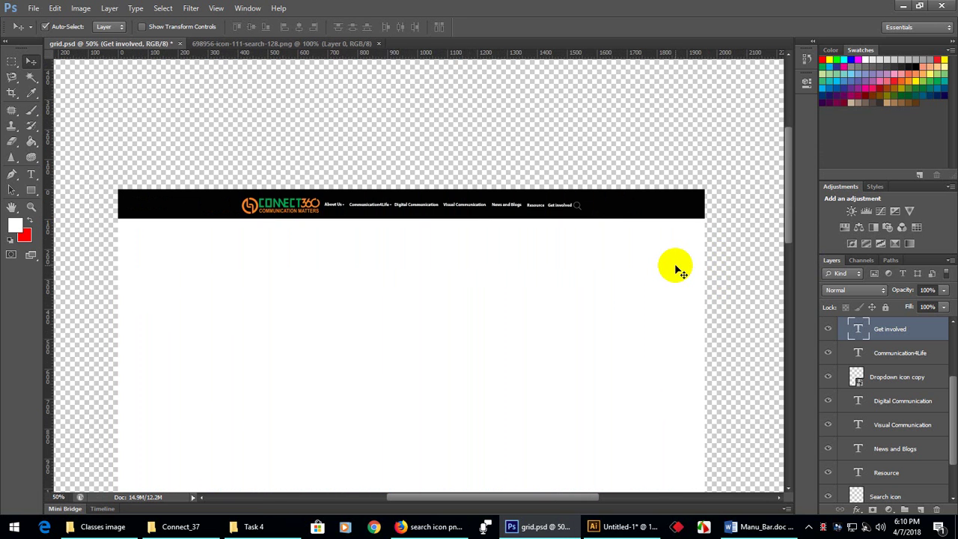
key(ctrl+h)
scroll(586, 278, down, 4)
scroll(616, 301, up, 1)
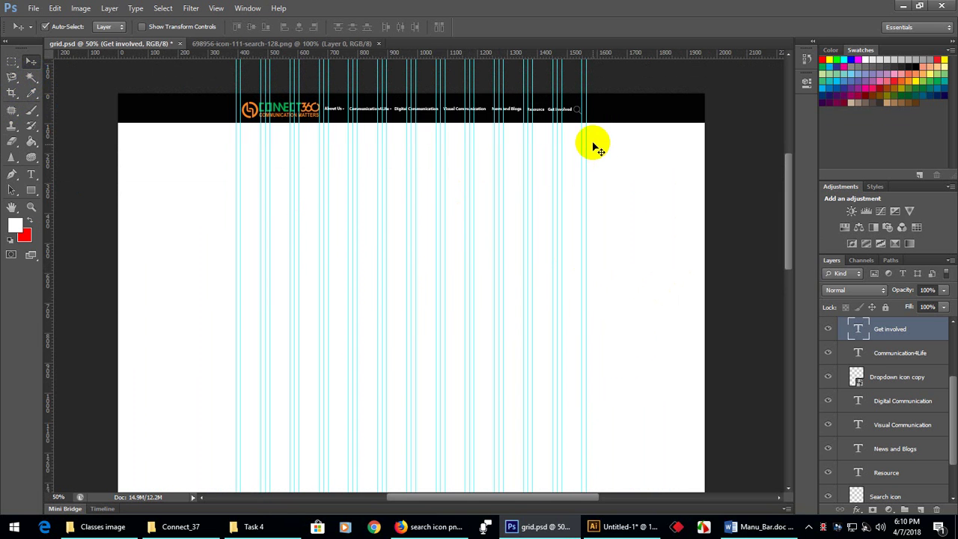
drag(582, 127, 583, 127)
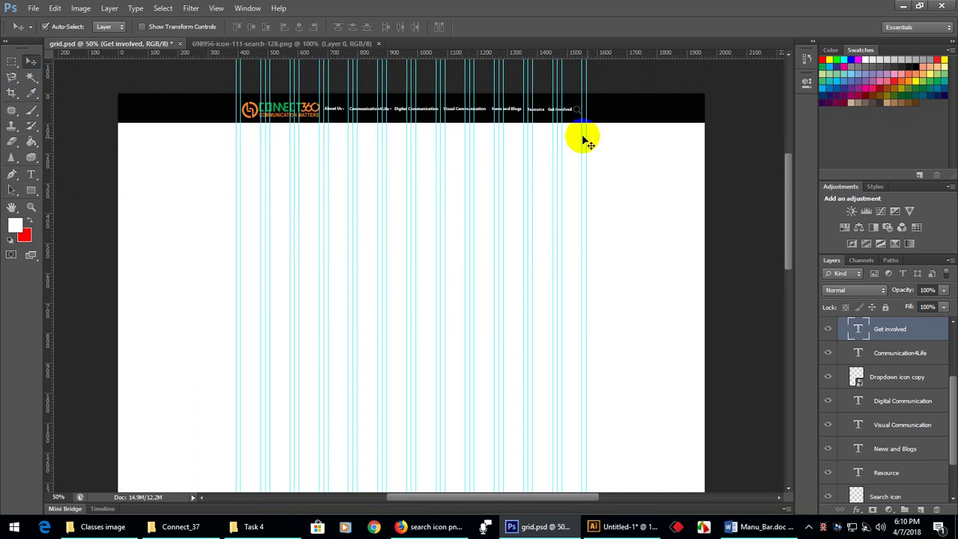
Draw a white rectangle about 390 × 307 px below the search icon end of the header, spanning between the column guides
click(31, 190)
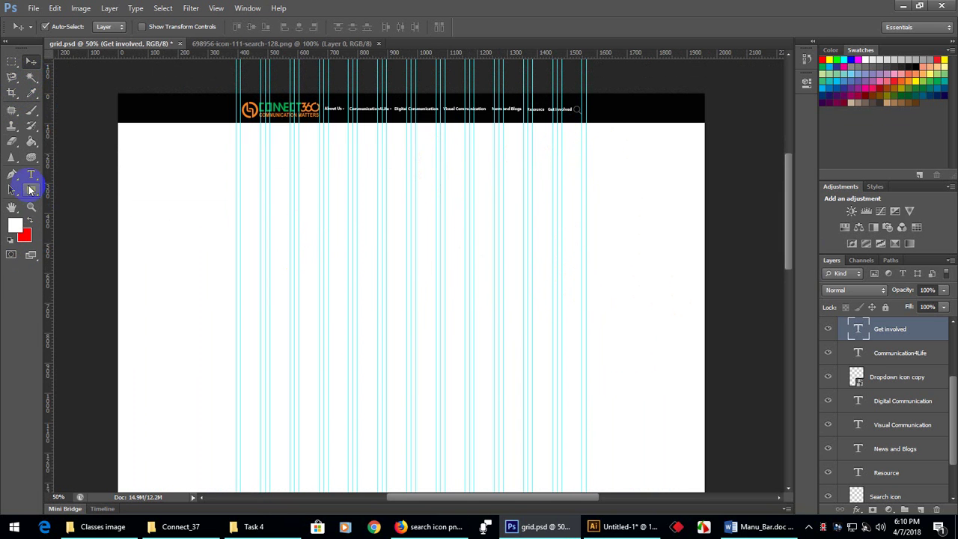
key(ctrl+semicolon)
right_click(33, 191)
click(73, 187)
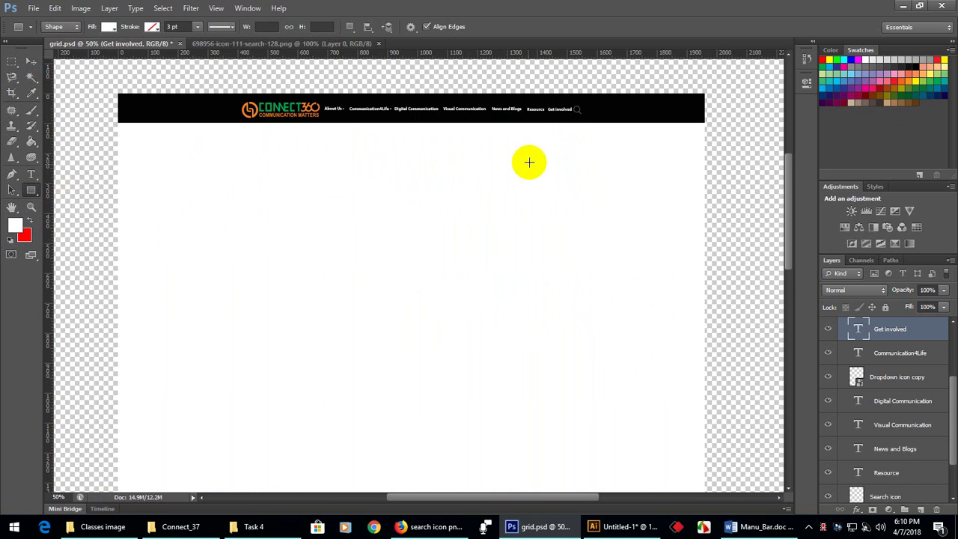
key(ctrl+semicolon)
scroll(621, 200, up, 5)
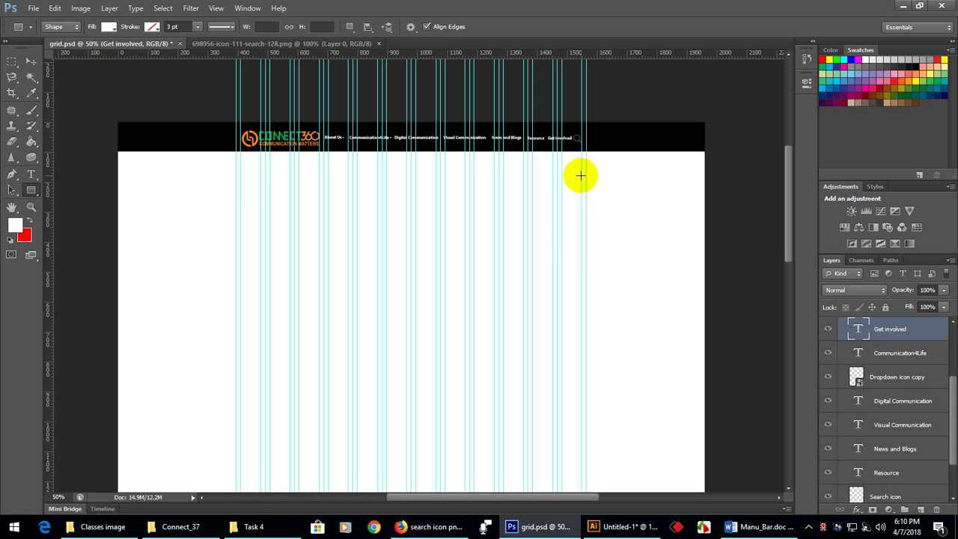
mouse_move(581, 176)
mouse_down()
mouse_move(545, 273)
mouse_move(468, 284)
mouse_move(478, 290)
mouse_move(465, 285)
mouse_move(465, 267)
mouse_up()
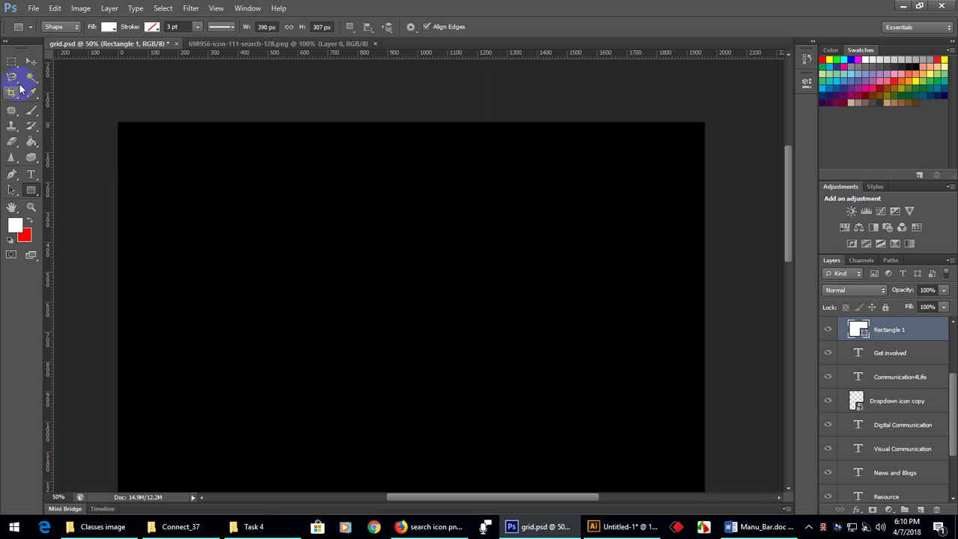
Set the foreground colour to grey 969594
click(15, 225)
click(506, 332)
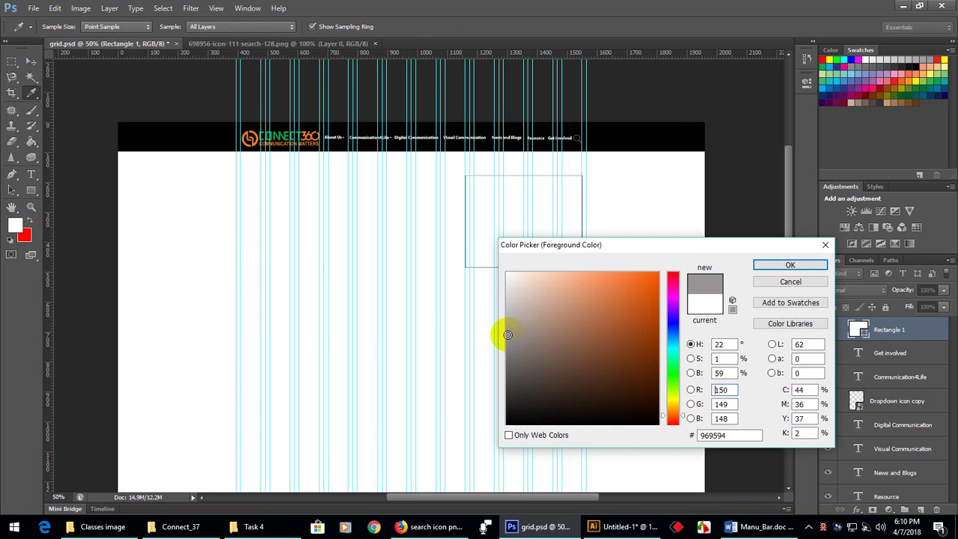
click(779, 266)
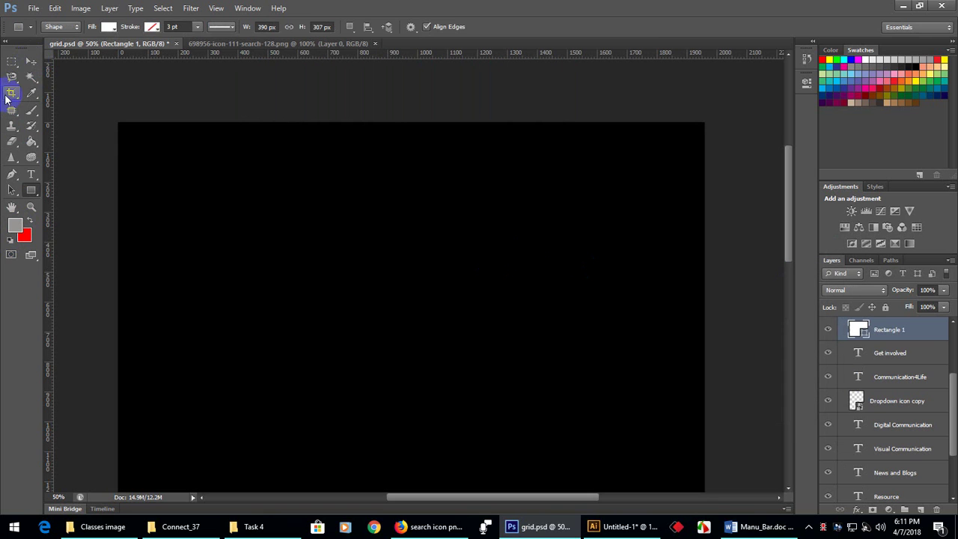
Recolour the Rectangle 1 shape by sampling the grey foreground colour 969594 for its fill
click(32, 61)
click(292, 152)
click(871, 336)
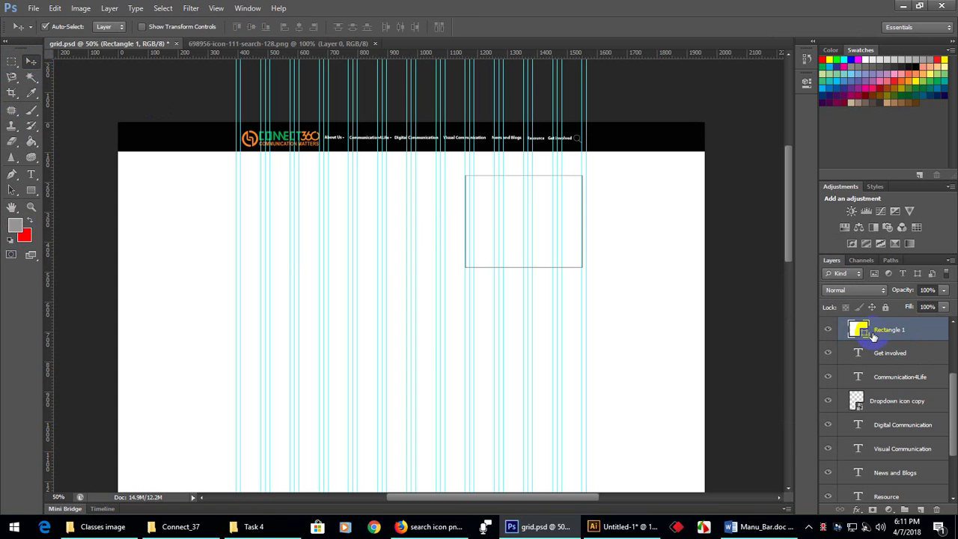
double_click(867, 333)
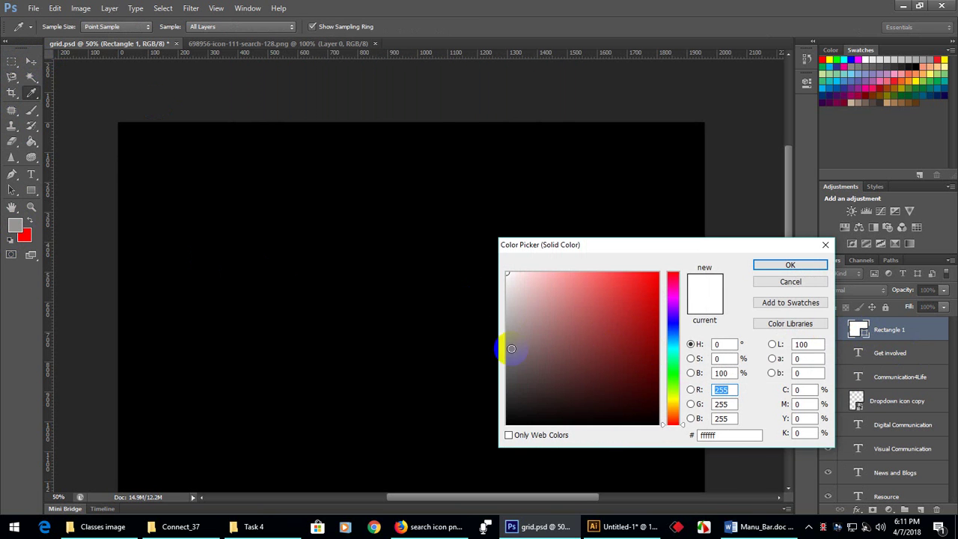
click(24, 219)
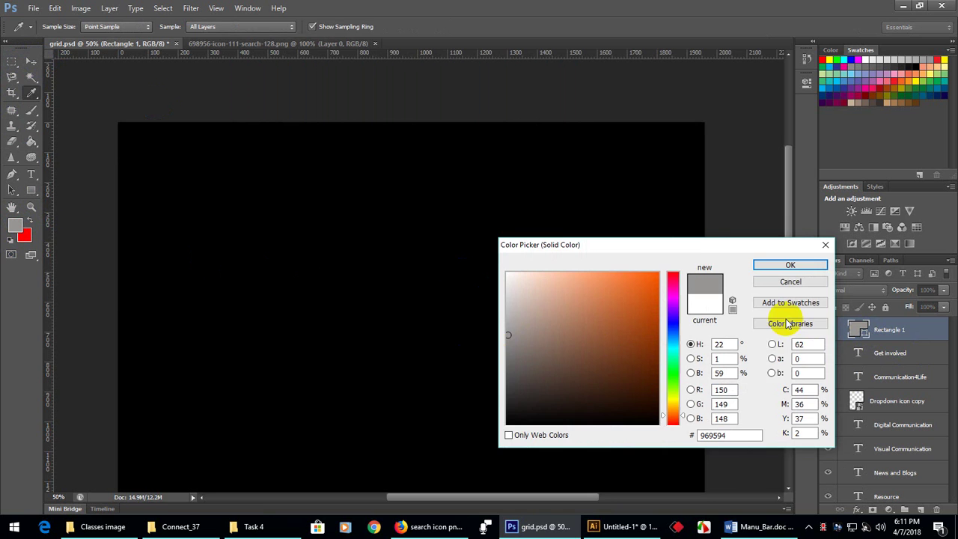
click(790, 265)
click(32, 61)
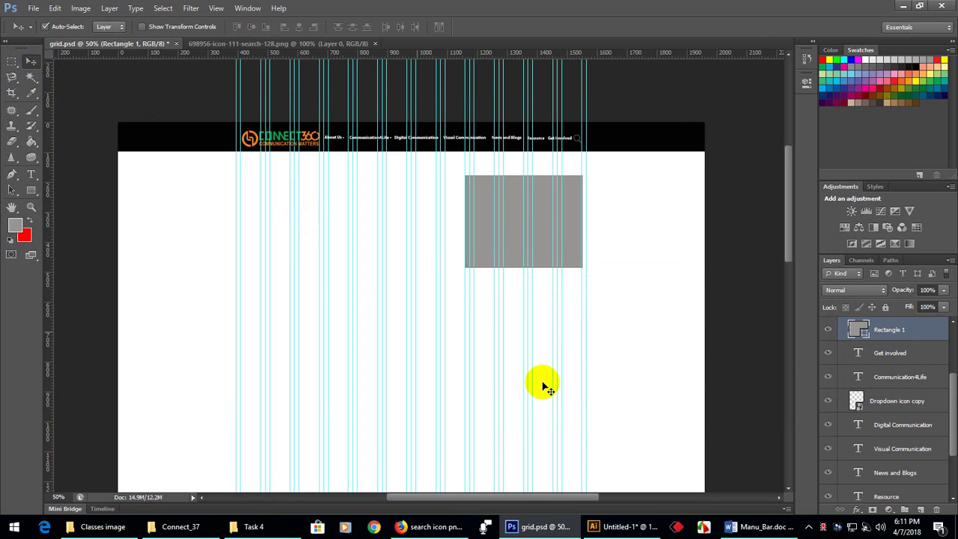
Move the Rectangle 1 layer out of the Button group to directly beneath the Header BG layer
scroll(584, 359, down, 2)
scroll(606, 393, up, 3)
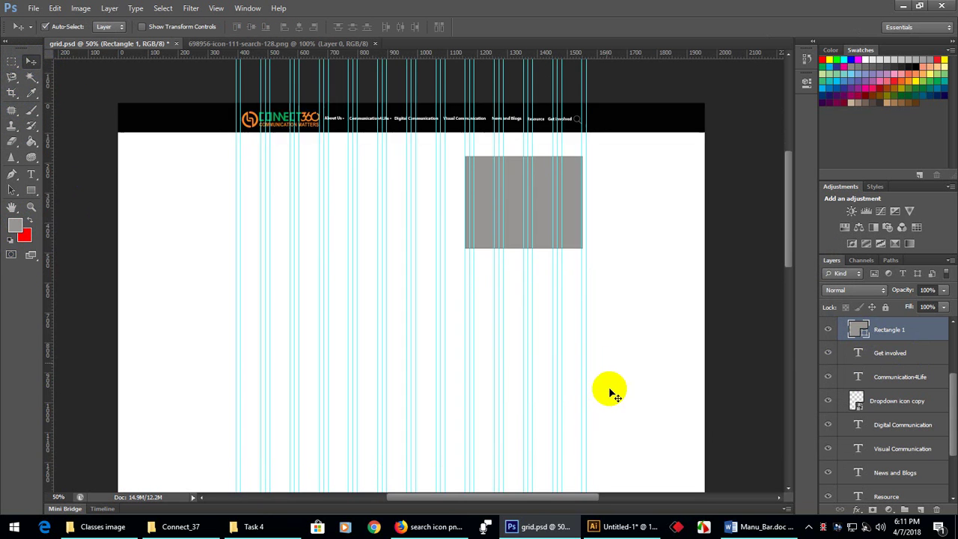
scroll(588, 343, up, 1)
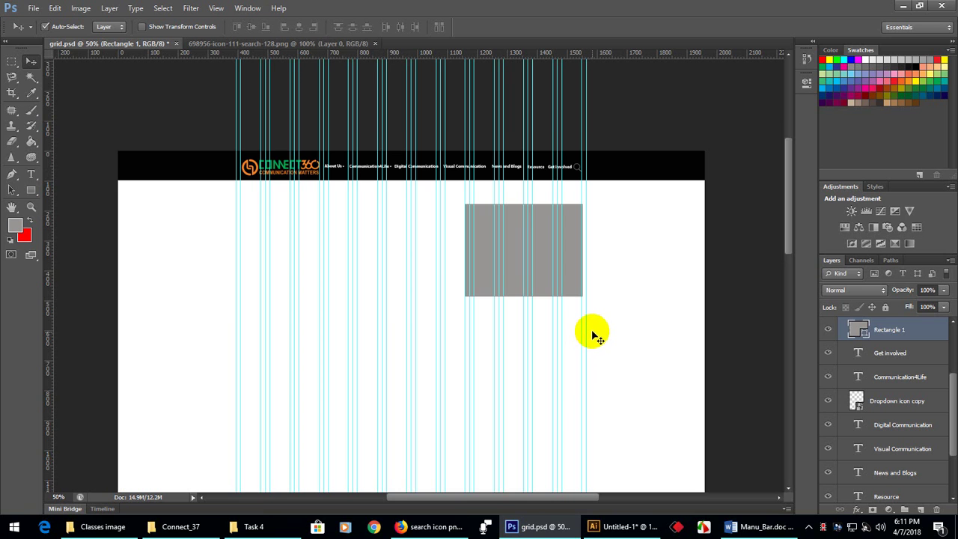
scroll(595, 333, down, 1)
scroll(931, 366, up, 3)
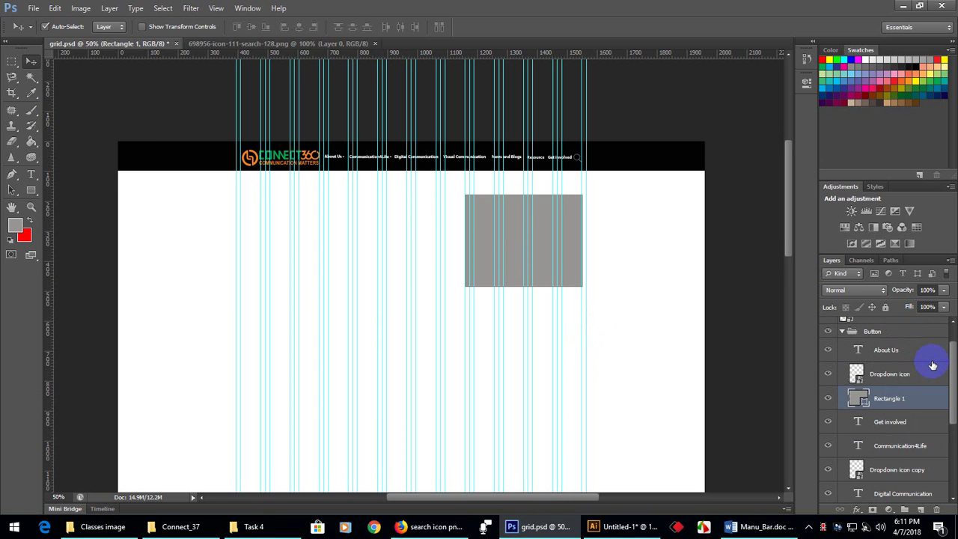
scroll(920, 362, down, 3)
drag(907, 337, 898, 453)
scroll(894, 429, up, 2)
scroll(894, 428, up, 2)
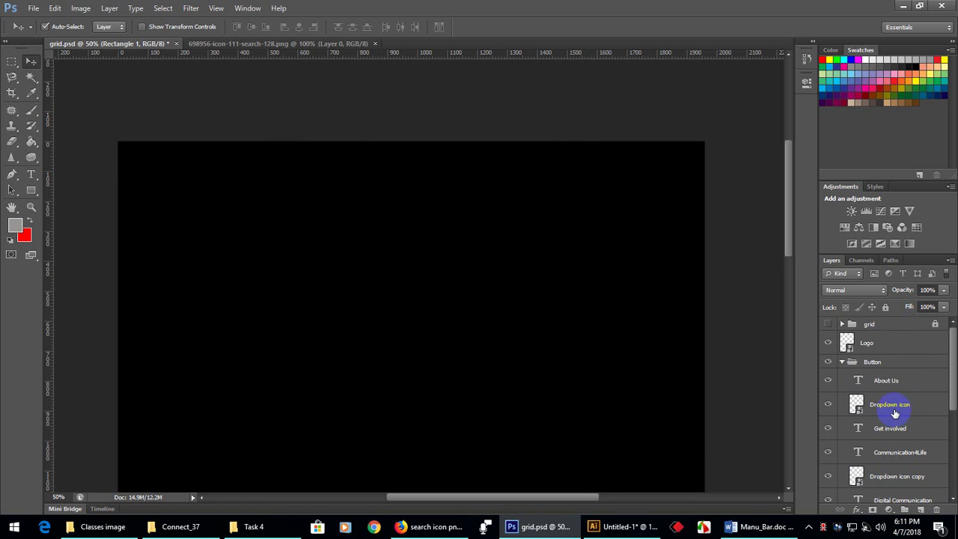
Select the layers from About Us through Header BG, gather them in the Button group, and collapse the group
drag(893, 417, 890, 385)
scroll(887, 415, down, 3)
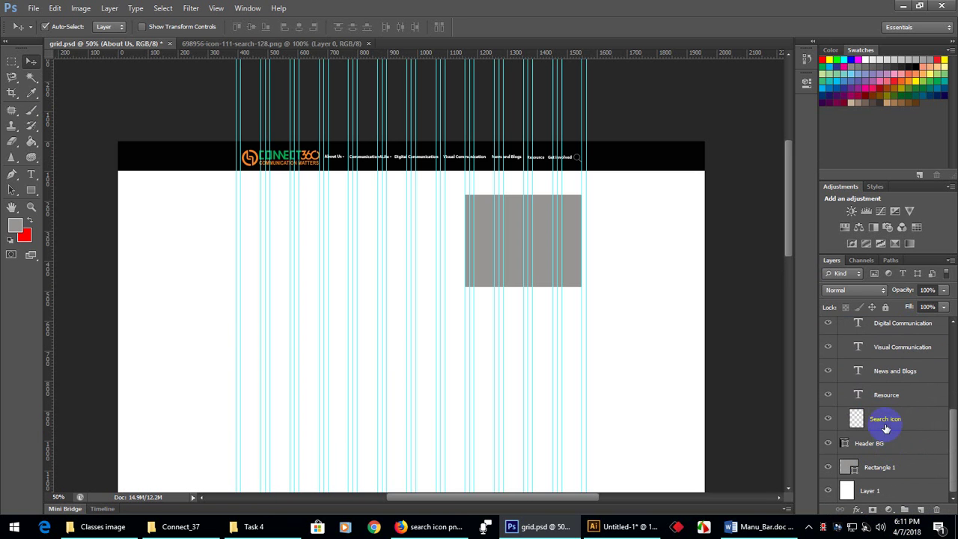
shift+click(892, 444)
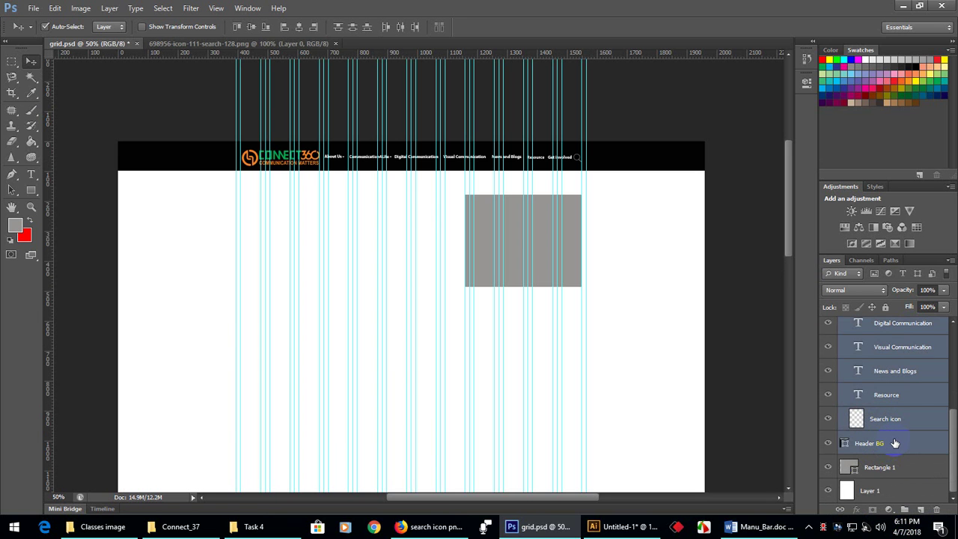
scroll(891, 434, up, 5)
drag(863, 380, 844, 361)
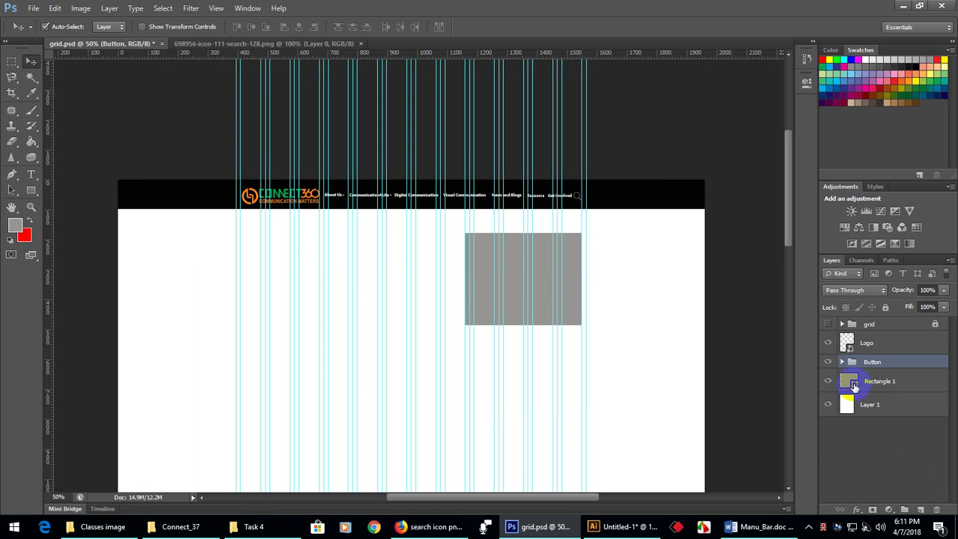
Toggle the Button group's visibility to check its contents, and compare the layout with and without guides
click(829, 365)
click(829, 364)
click(828, 364)
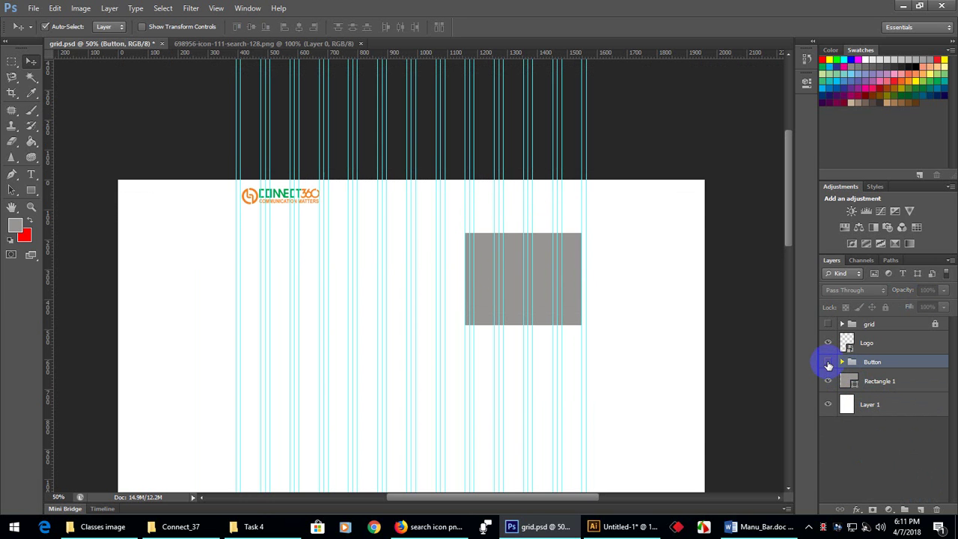
click(828, 365)
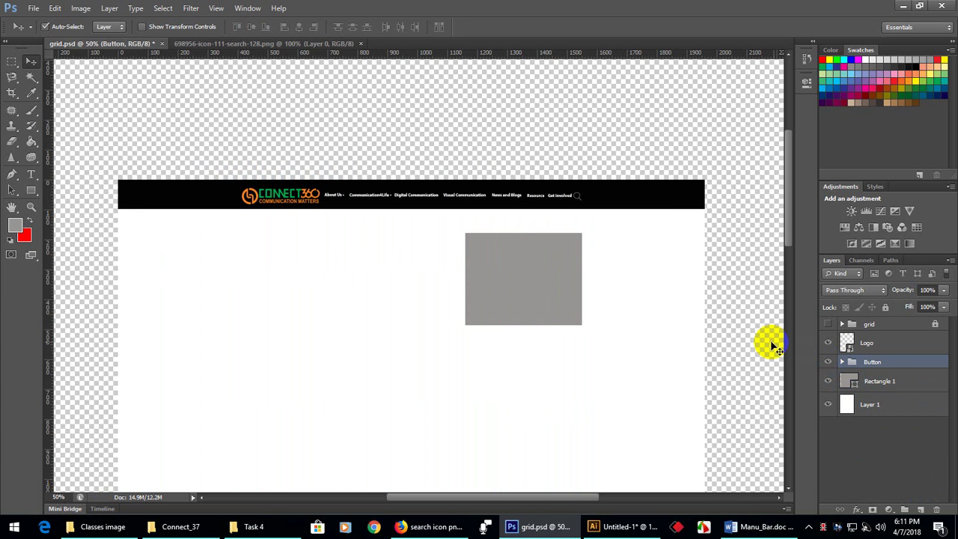
scroll(604, 321, down, 3)
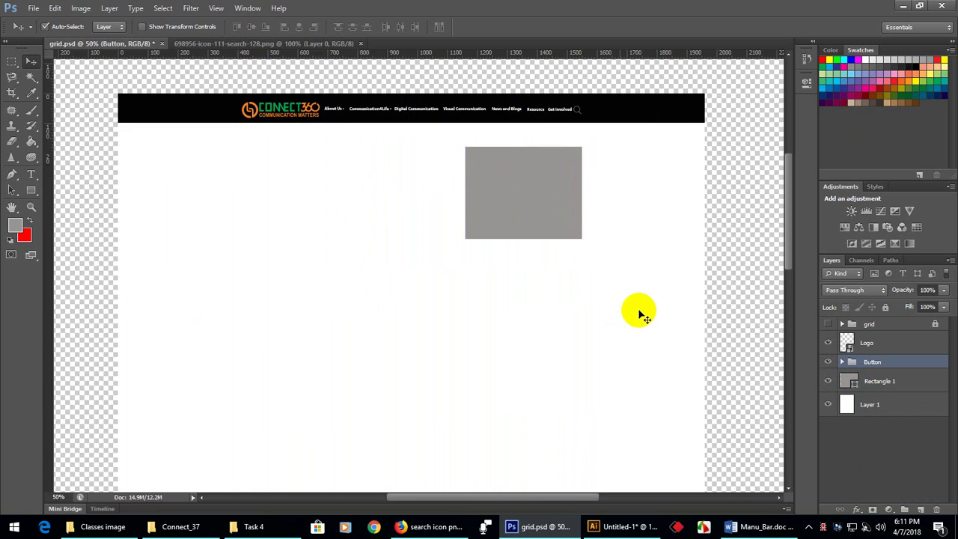
scroll(648, 318, up, 2)
scroll(652, 308, down, 1)
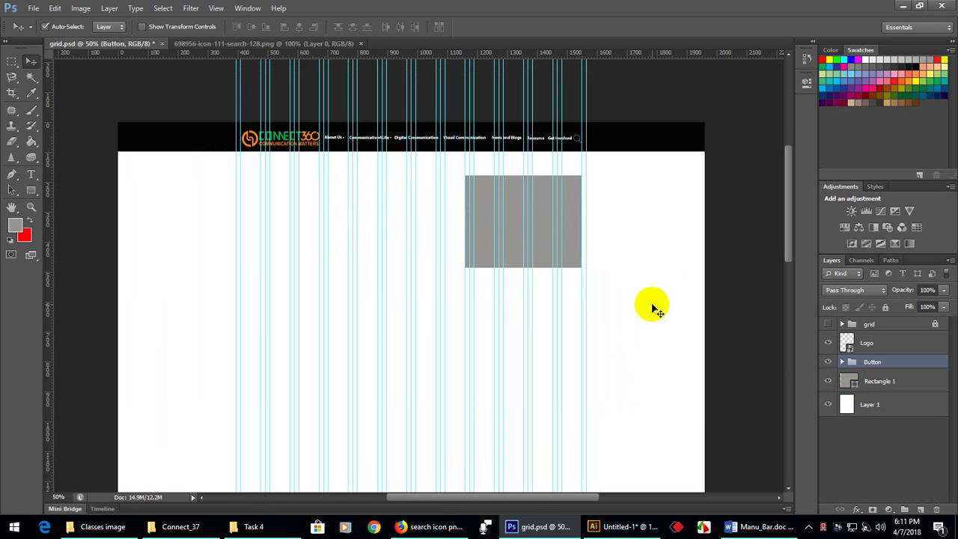
Save grid.psd with the current changes
click(35, 8)
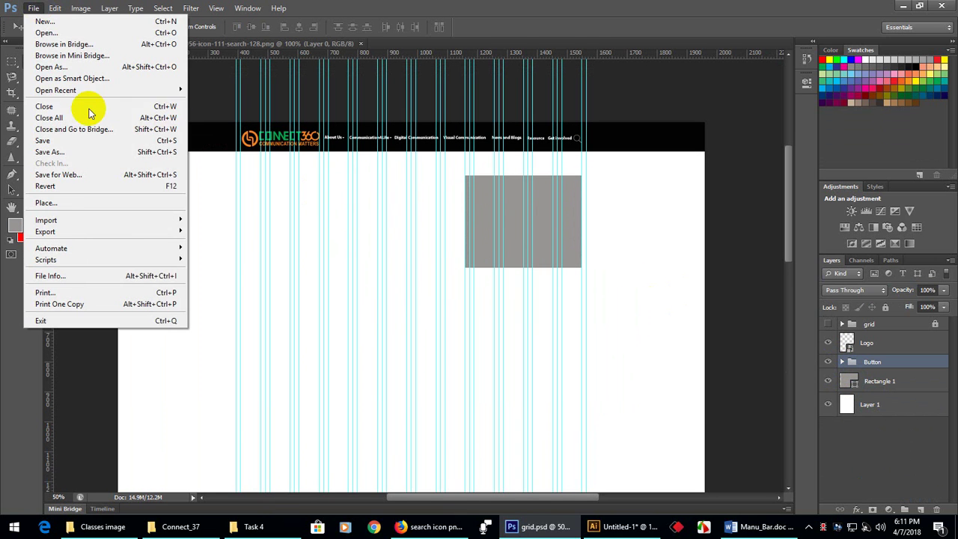
click(65, 140)
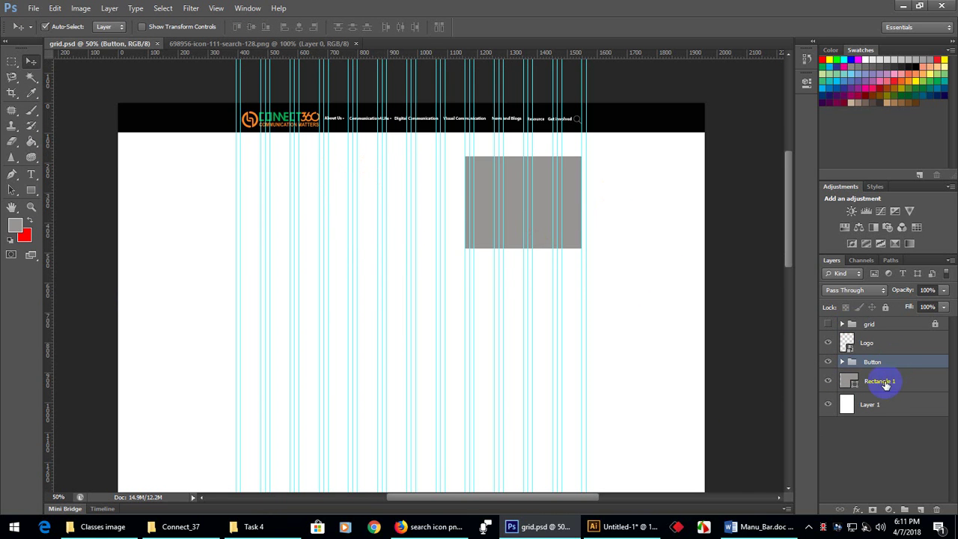
click(746, 372)
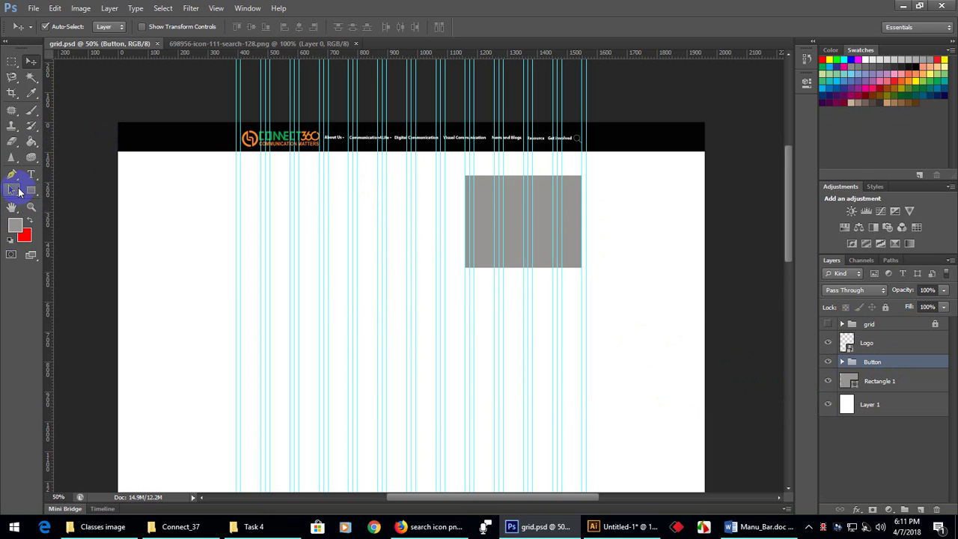
Switch to Firefox and examine the layout below the header on the BRAC and REPTO websites
click(434, 529)
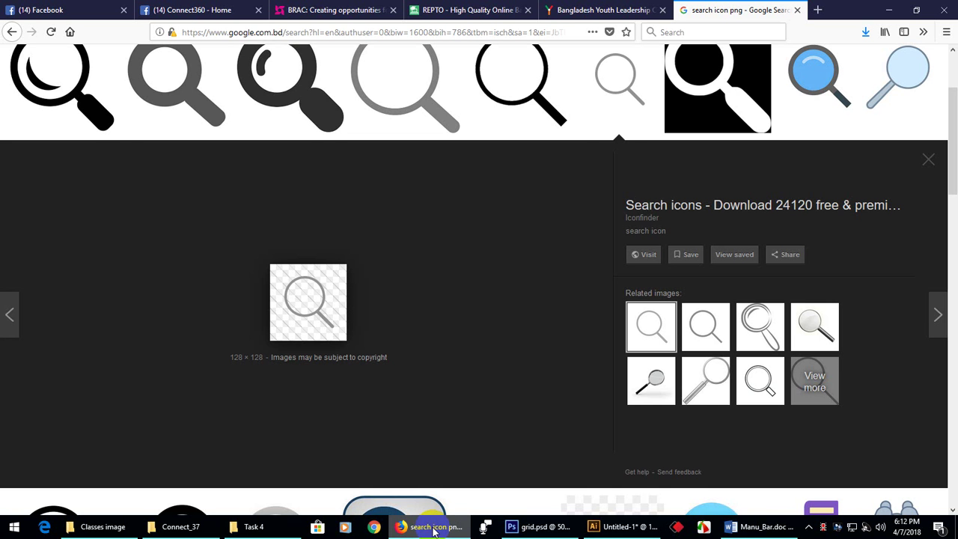
scroll(412, 278, up, 3)
click(318, 9)
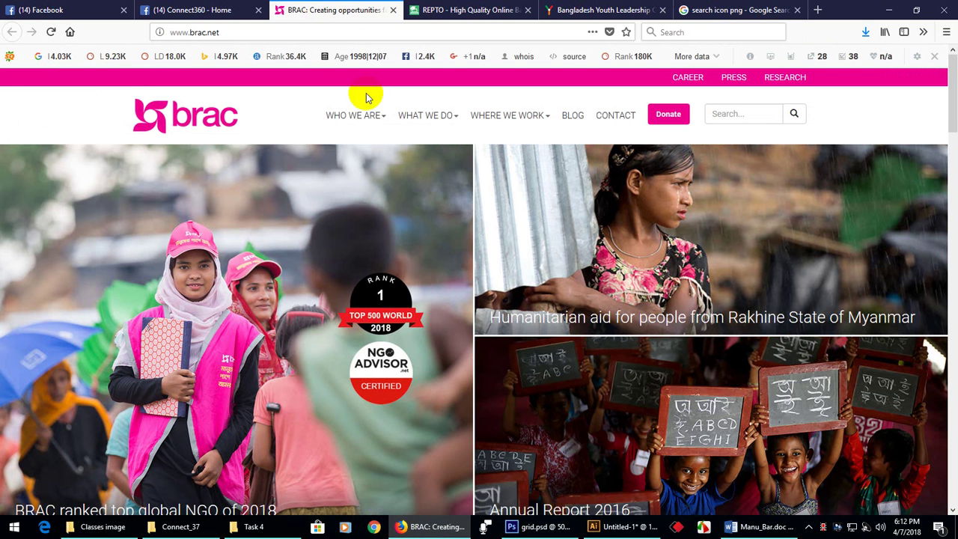
scroll(423, 282, down, 4)
scroll(465, 276, up, 4)
key(ctrl+Tab)
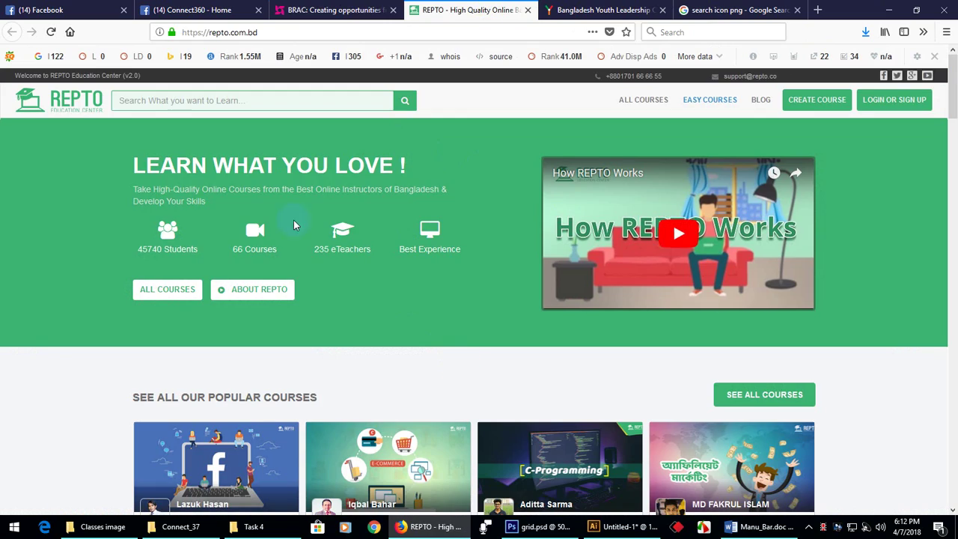
Examine the BYLC website's header and the banner and content sections beneath it as a layout reference
click(601, 10)
scroll(546, 437, down, 5)
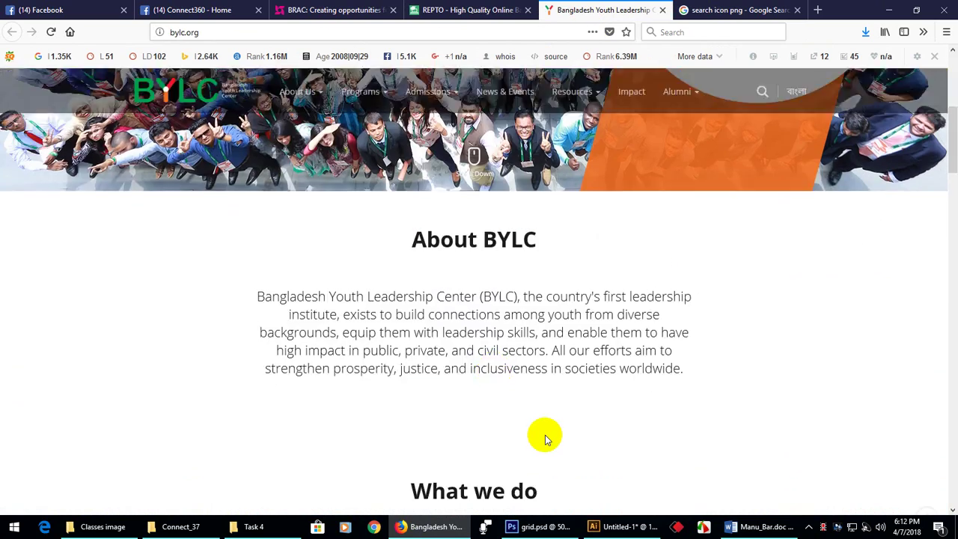
scroll(538, 430, up, 5)
scroll(536, 424, down, 5)
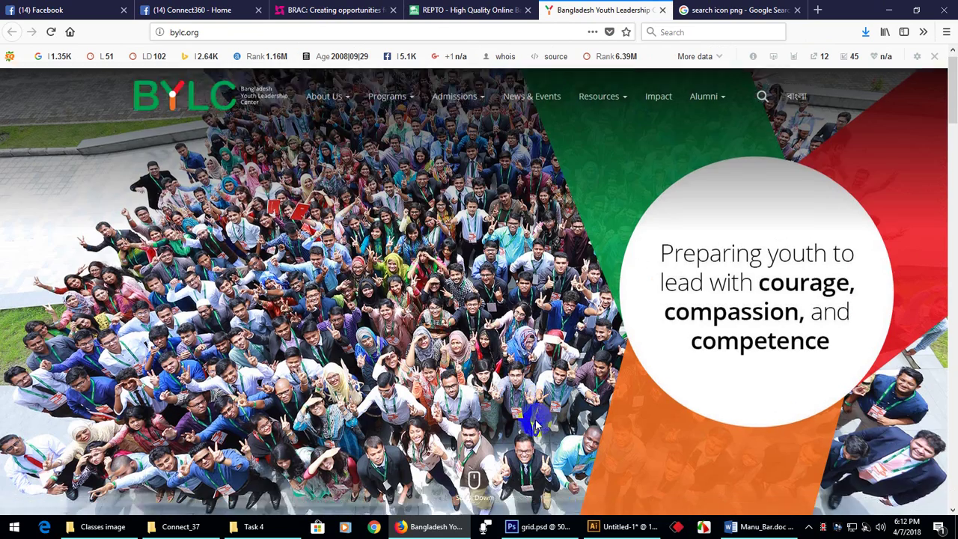
scroll(534, 416, up, 5)
scroll(522, 404, down, 5)
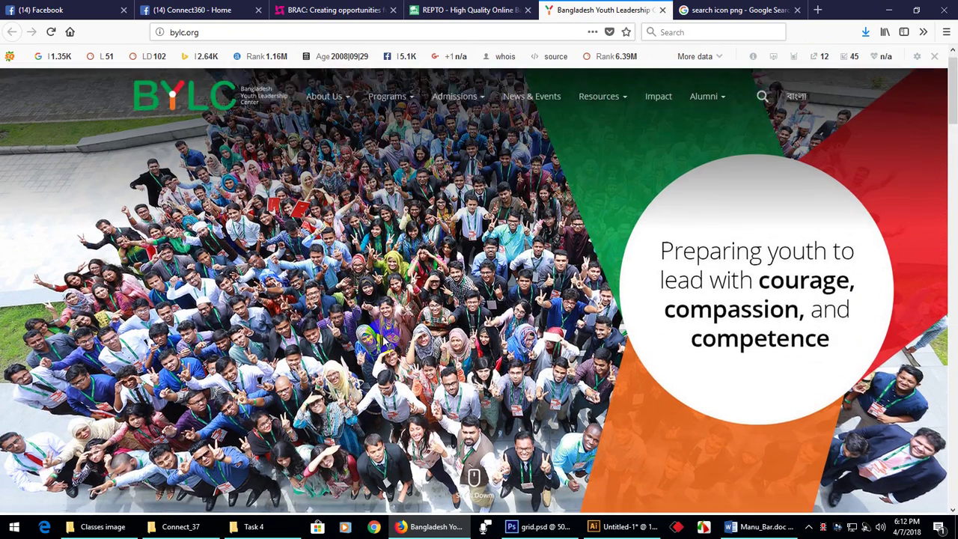
scroll(466, 412, up, 5)
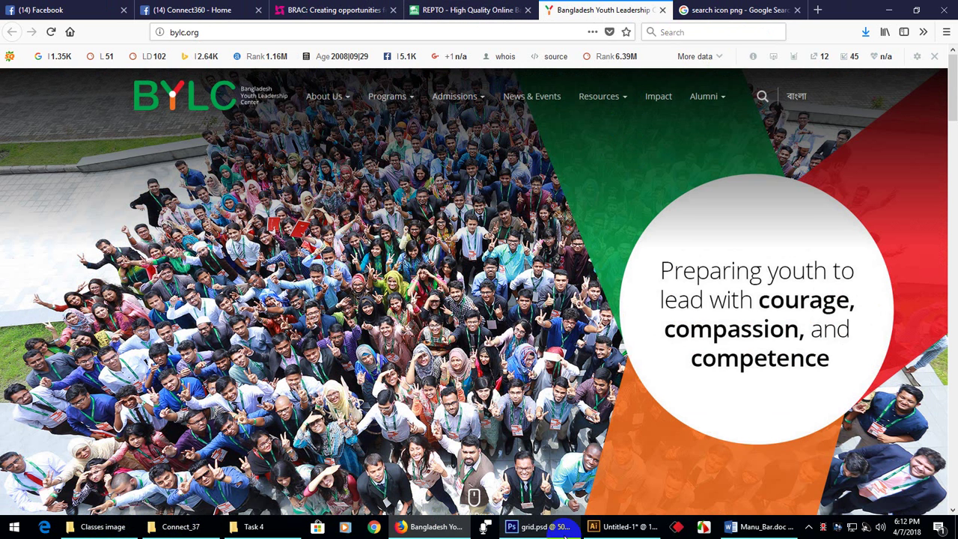
Switch to grid.psd in Photoshop and create a grey rectangle 1960 px wide and about 600 px high directly above the Rectangle 1 layer
mouse_move(548, 531)
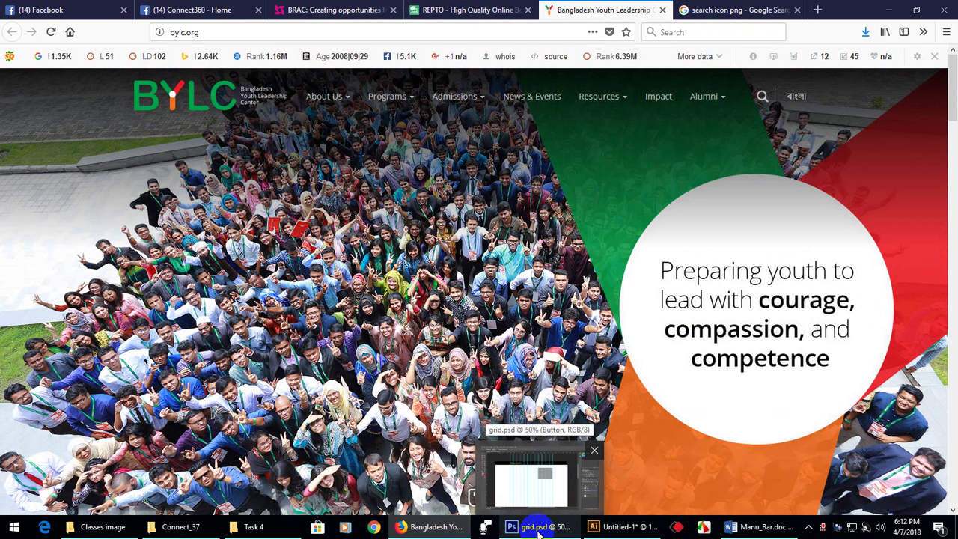
mouse_move(103, 529)
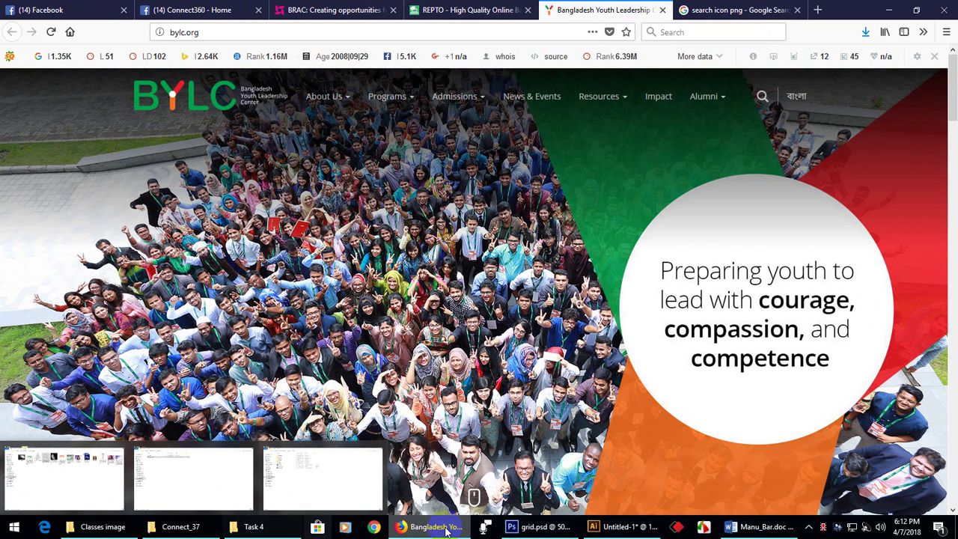
click(498, 468)
scroll(71, 217, down, 2)
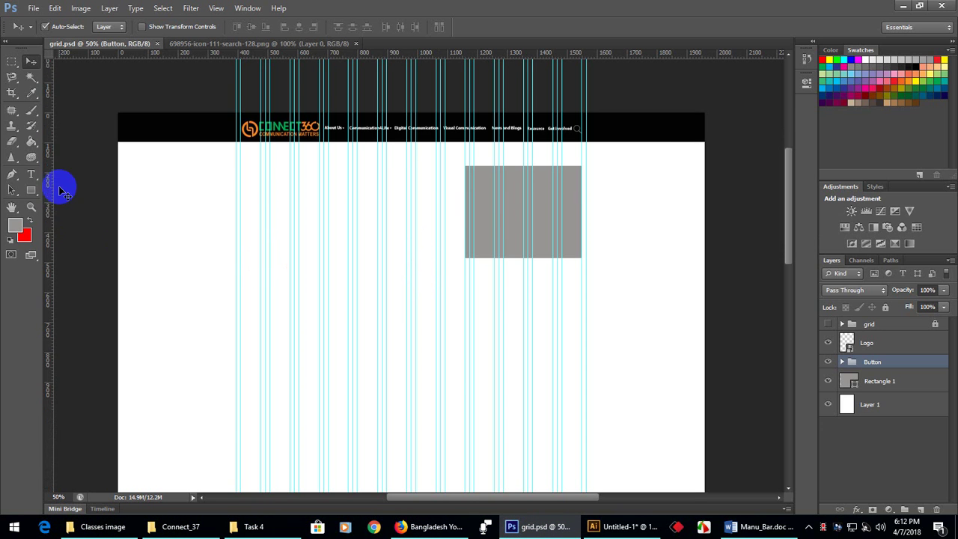
click(32, 190)
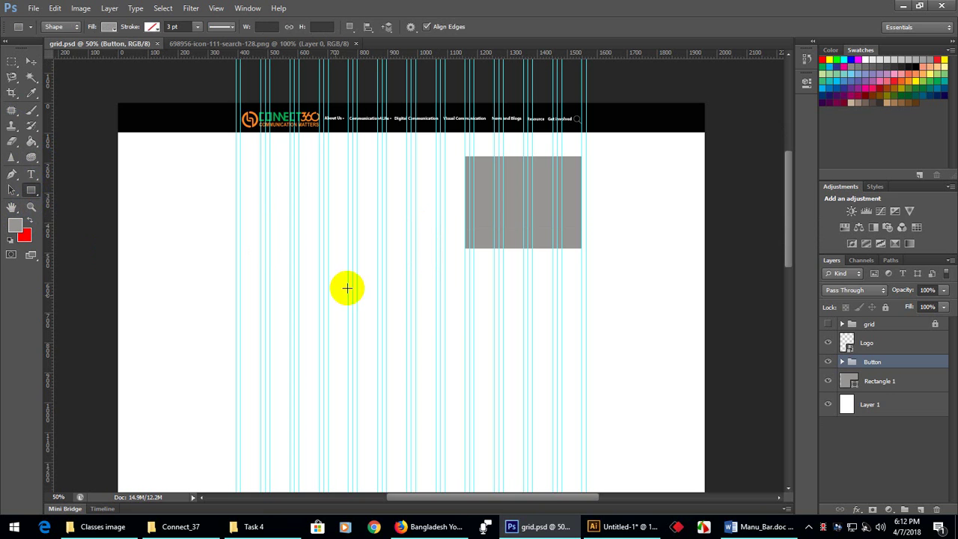
click(184, 187)
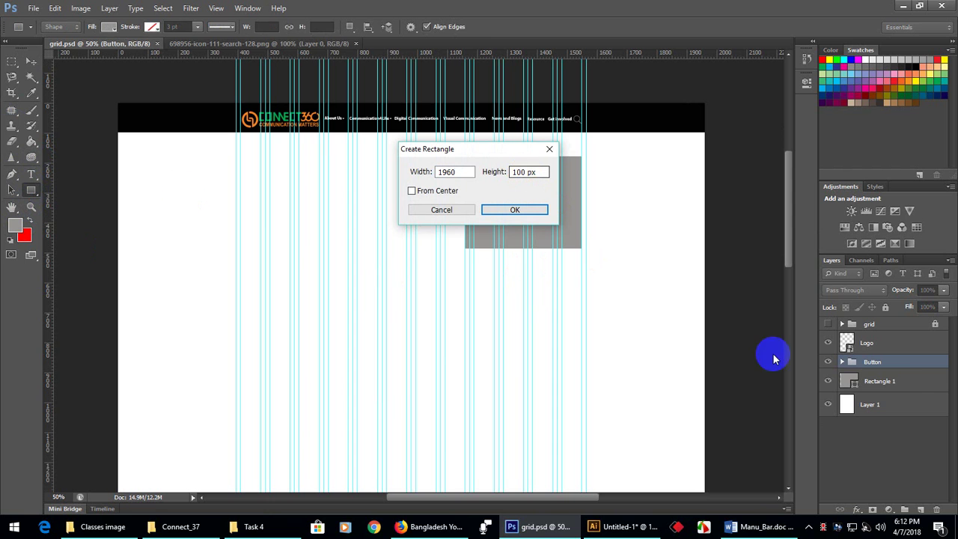
click(452, 209)
click(903, 385)
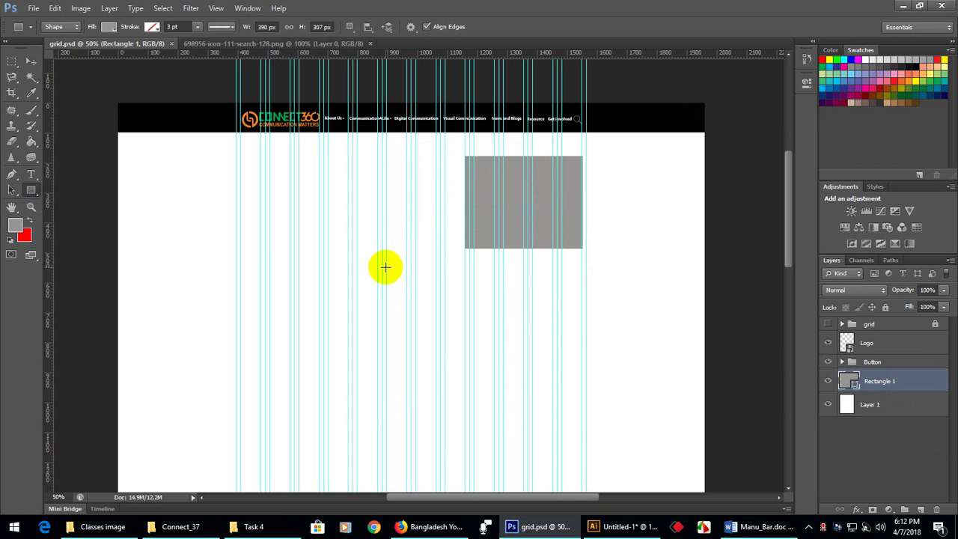
click(390, 254)
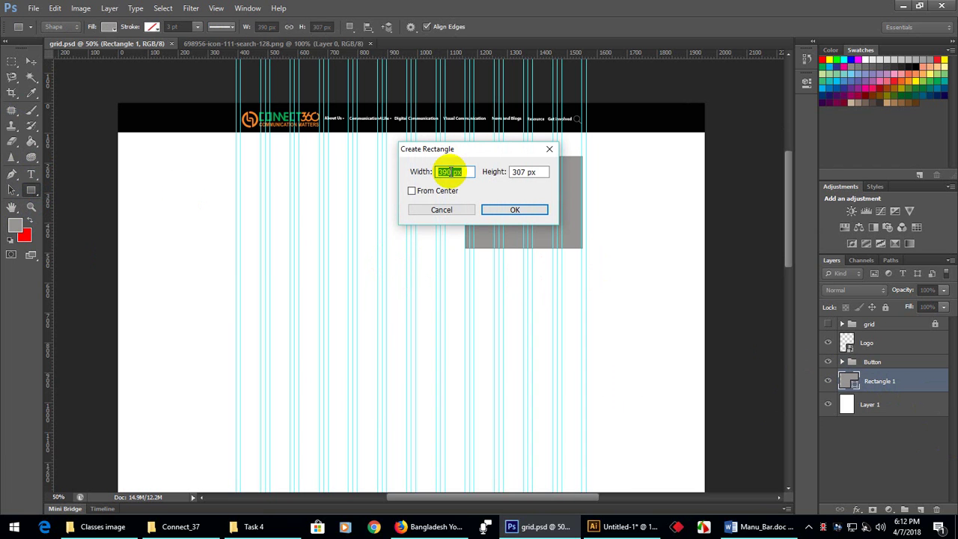
text(1960)
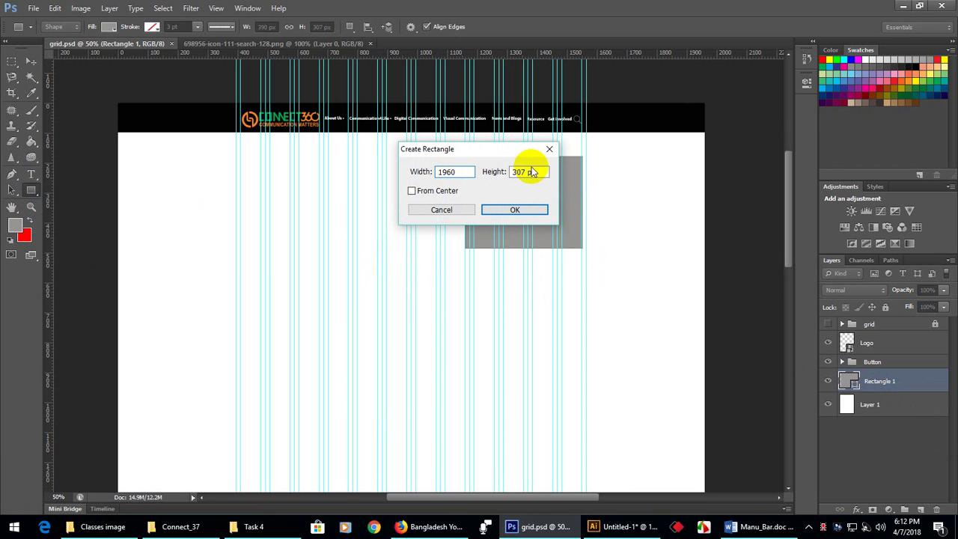
double_click(524, 171)
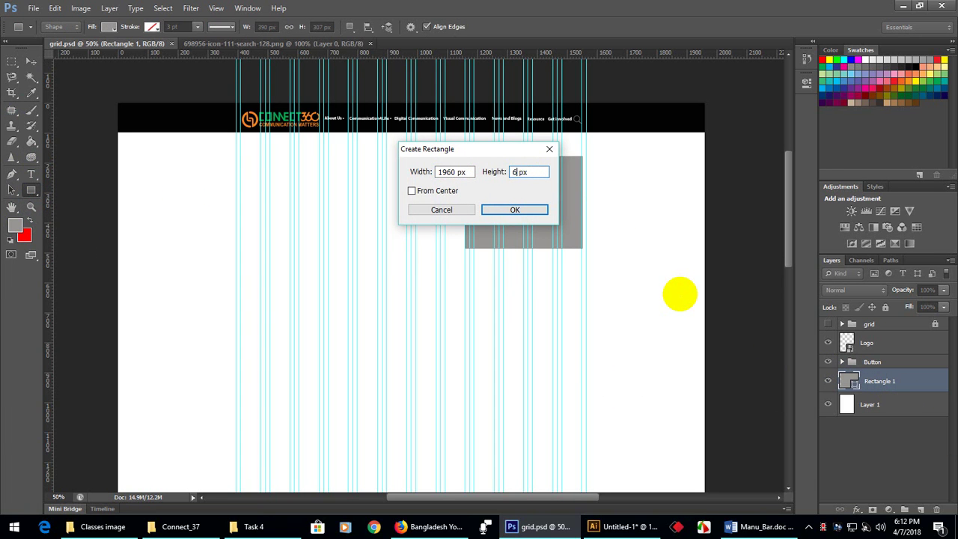
click(537, 211)
Move the wide rectangle so it spans the page width directly beneath the header, with its upper part tucked behind the black bar
click(31, 62)
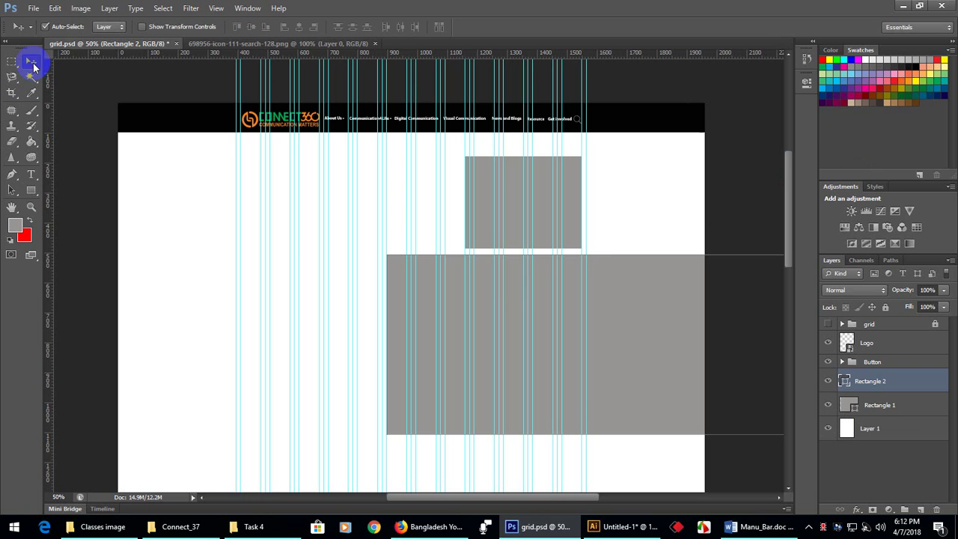
drag(625, 323, 354, 201)
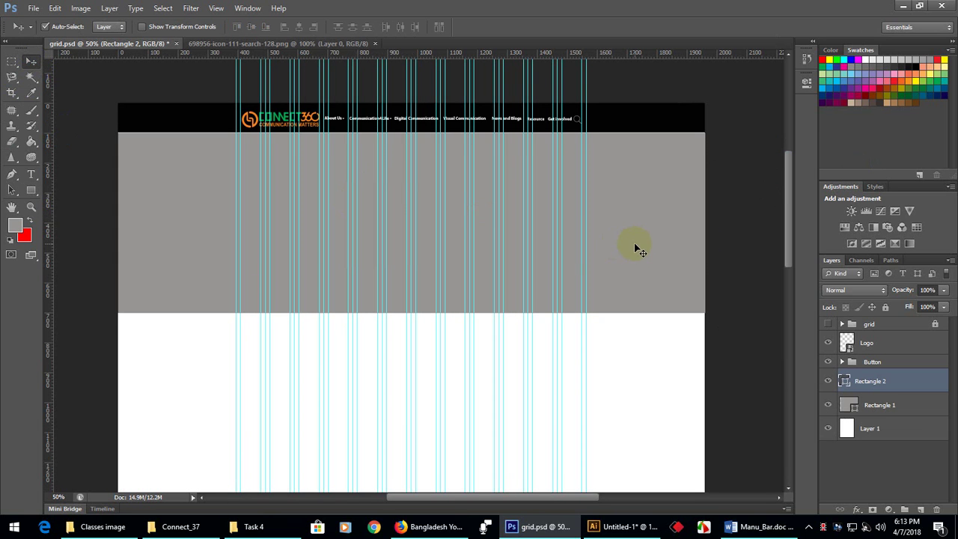
drag(634, 244, 641, 277)
scroll(657, 254, down, 2)
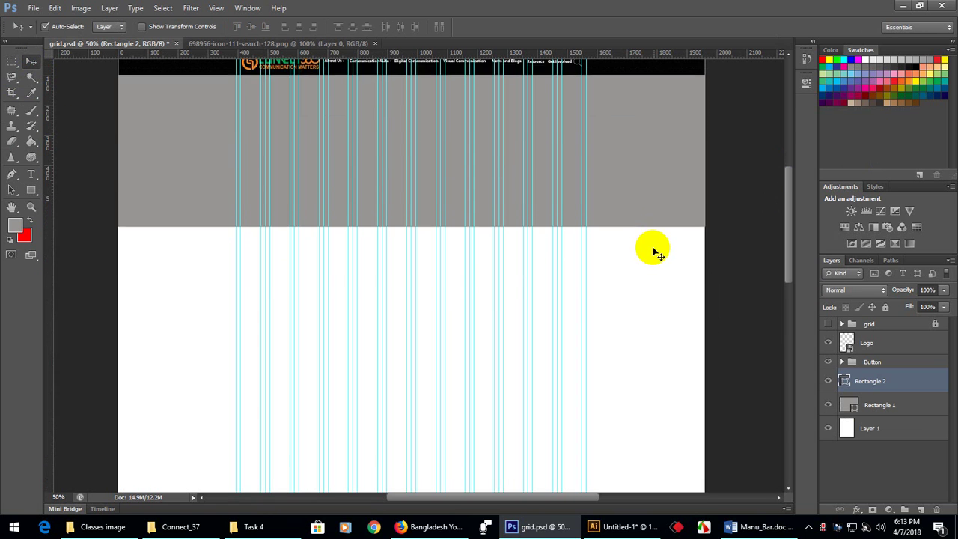
scroll(656, 252, up, 2)
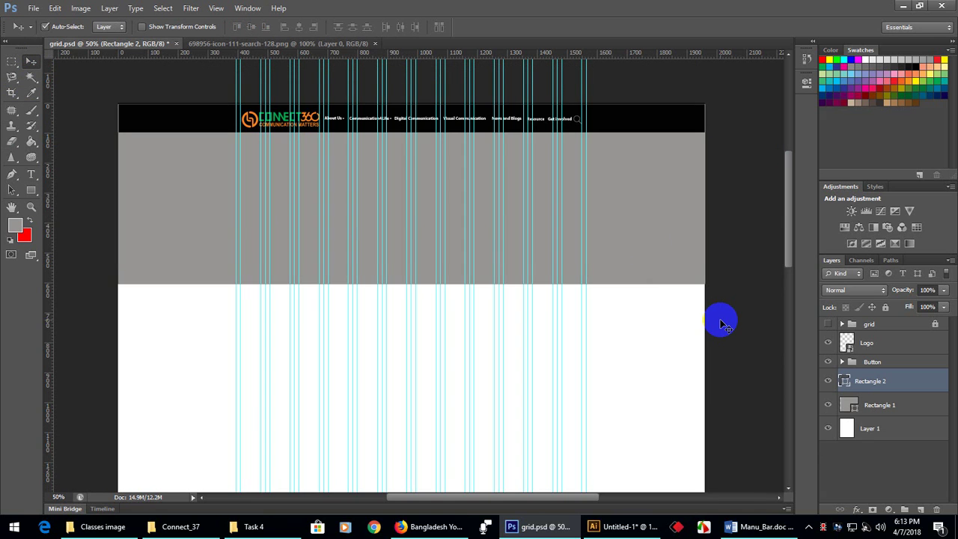
key(Down)
key(Up)
key(Up)
key(Up)
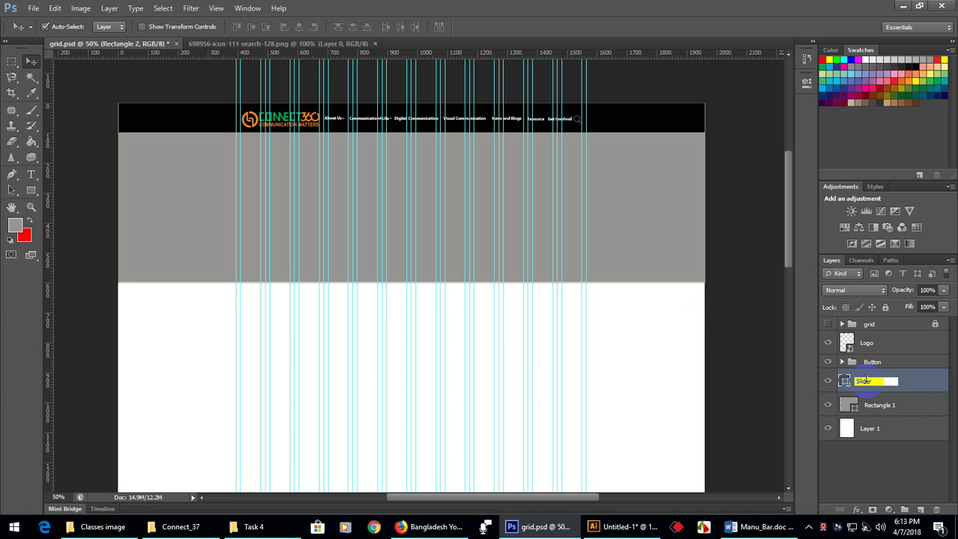
Name the full-width rectangle's layer Slider BG and place it beneath the Rectangle 1 layer
click(909, 404)
click(900, 389)
drag(902, 385, 894, 419)
Rename the Rectangle 1 layer as Thumlin
click(897, 383)
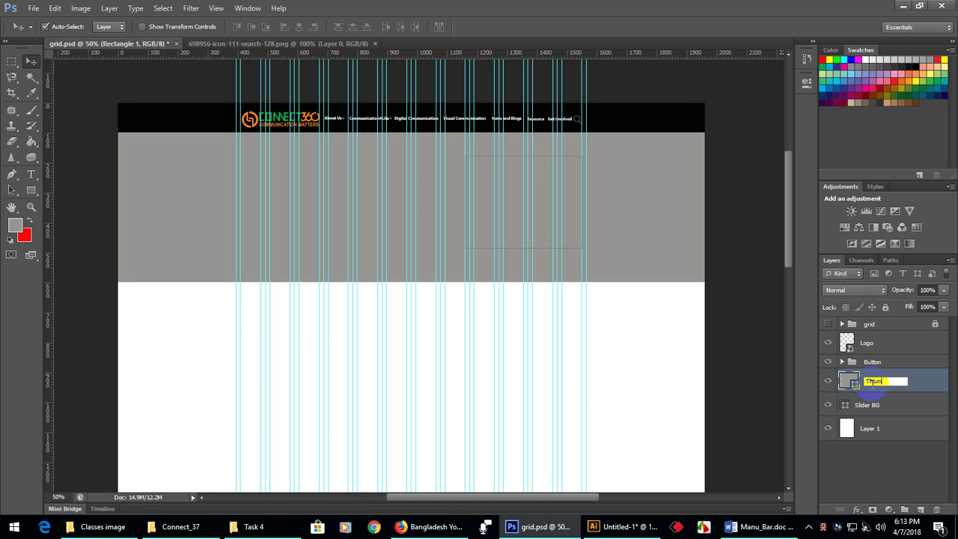
key(Return)
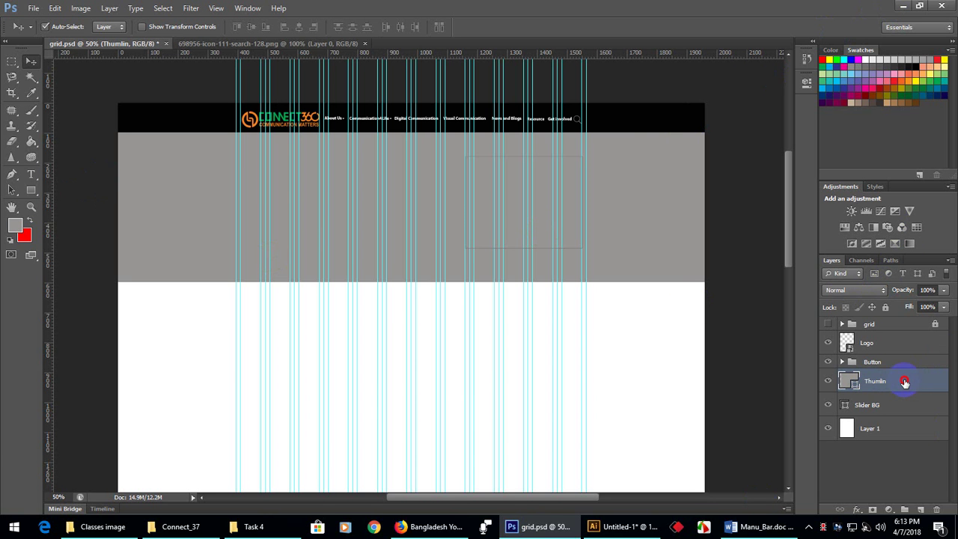
Switch to Firefox and search Google Images for "video thumbnail"
click(900, 5)
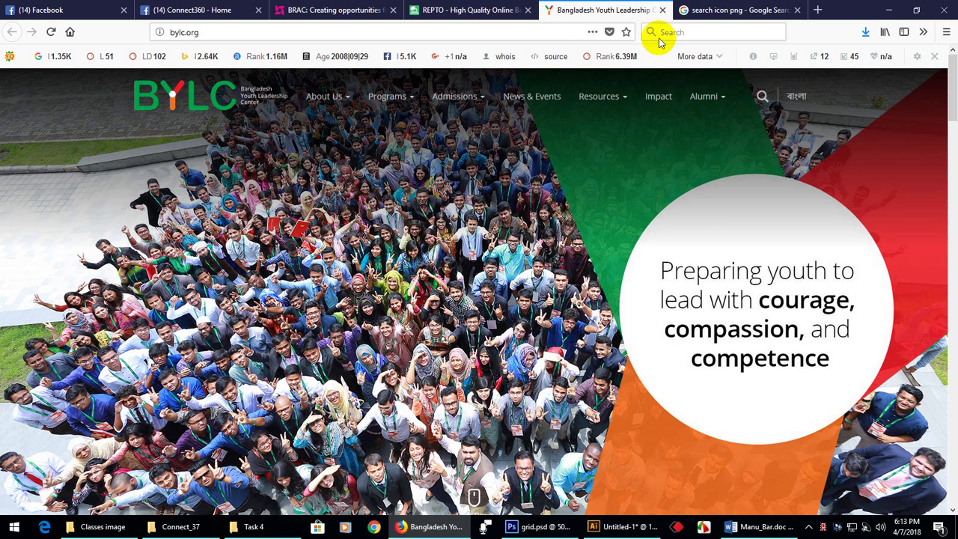
click(717, 9)
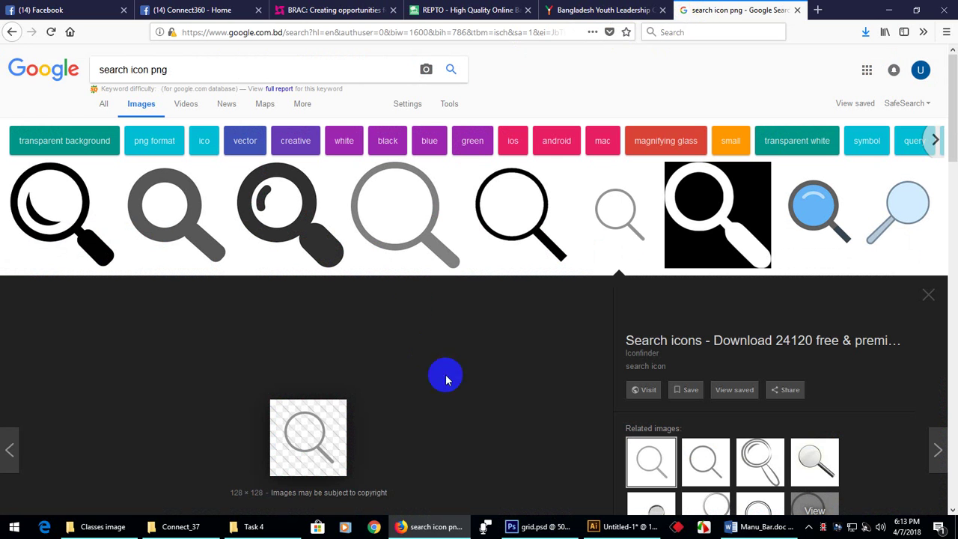
click(182, 70)
drag(182, 69, 10, 84)
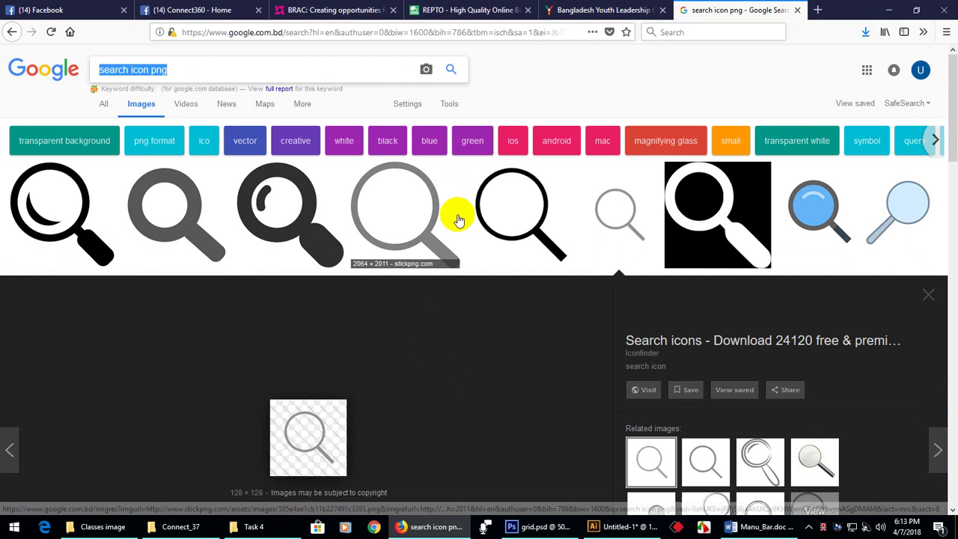
text(Video)
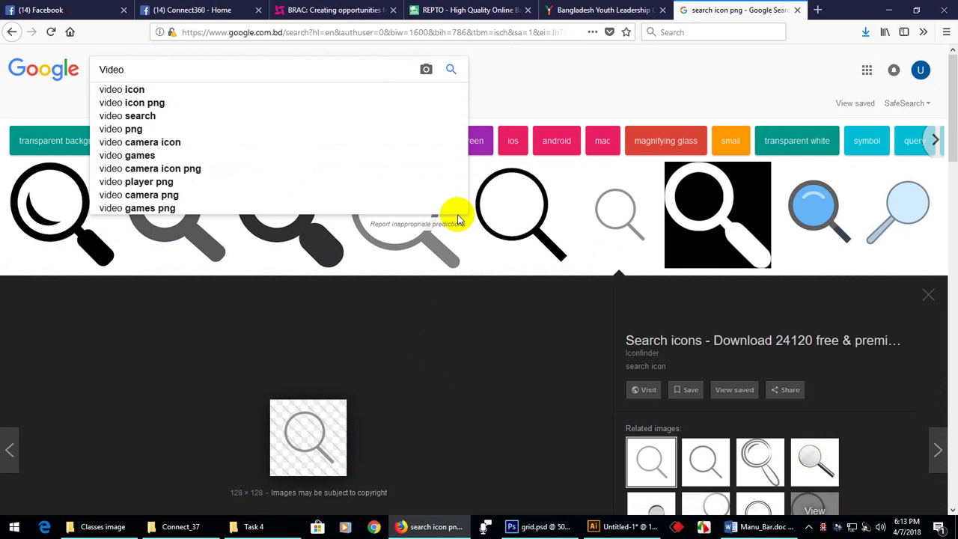
text( T)
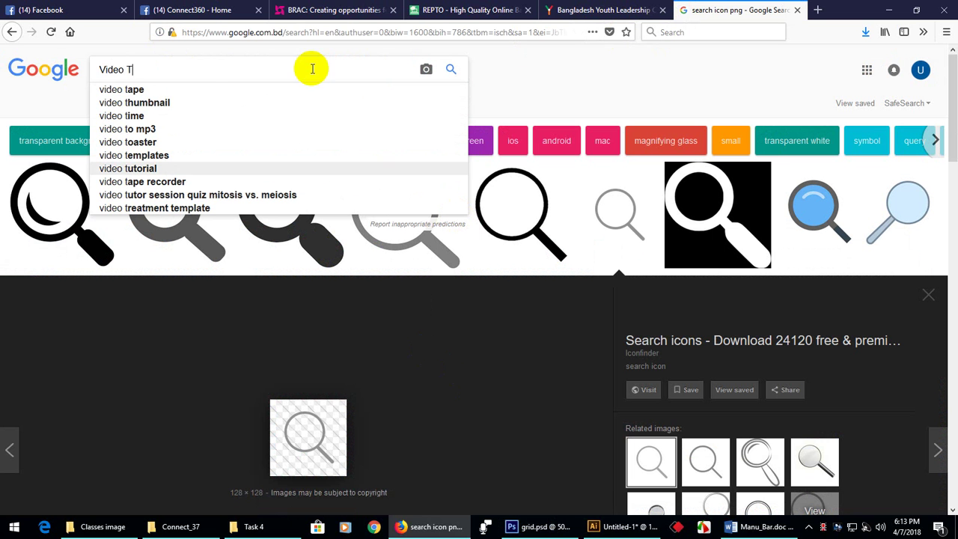
click(181, 102)
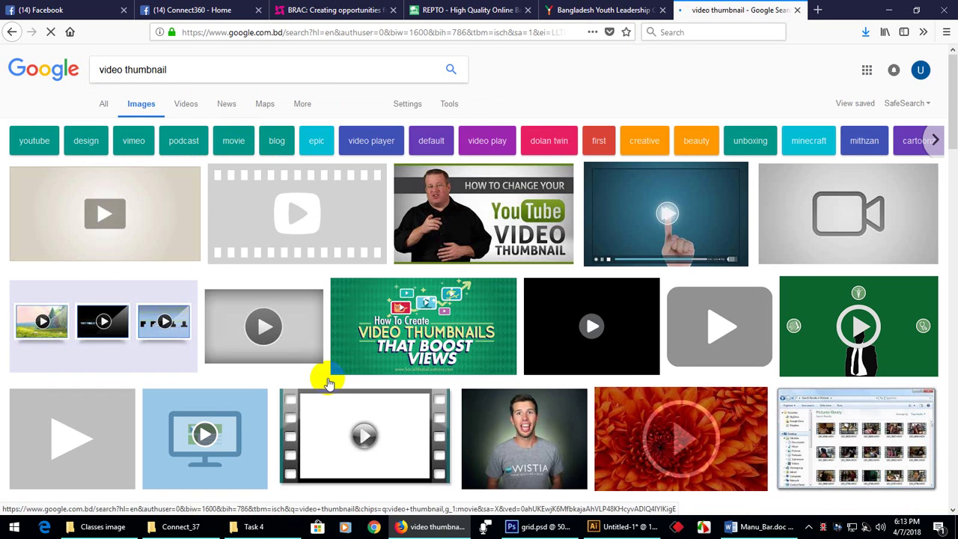
Choose the photo thumbnail with a man and a play symbol, and save it as holland_center_video_thumbnail.jpg in the Classes image folder
scroll(341, 438, down, 2)
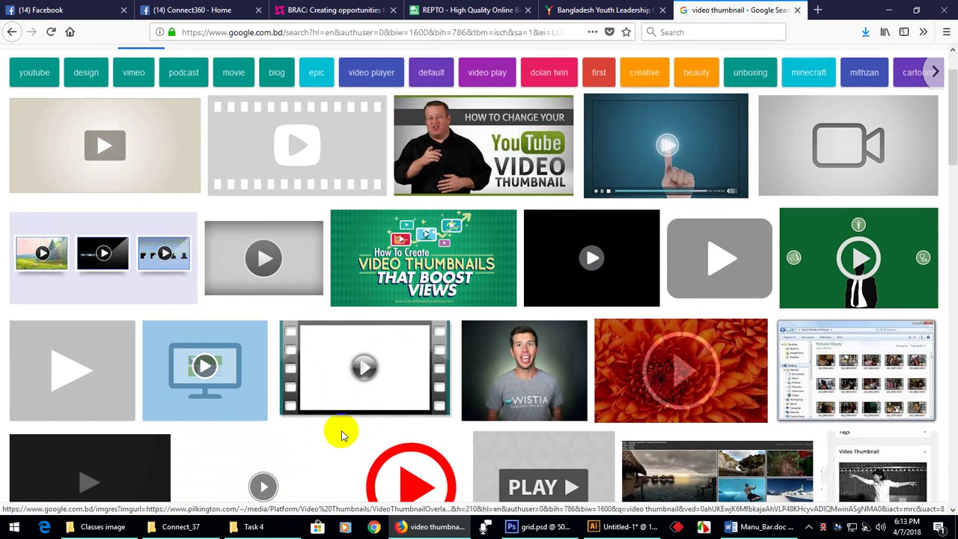
scroll(341, 435, up, 2)
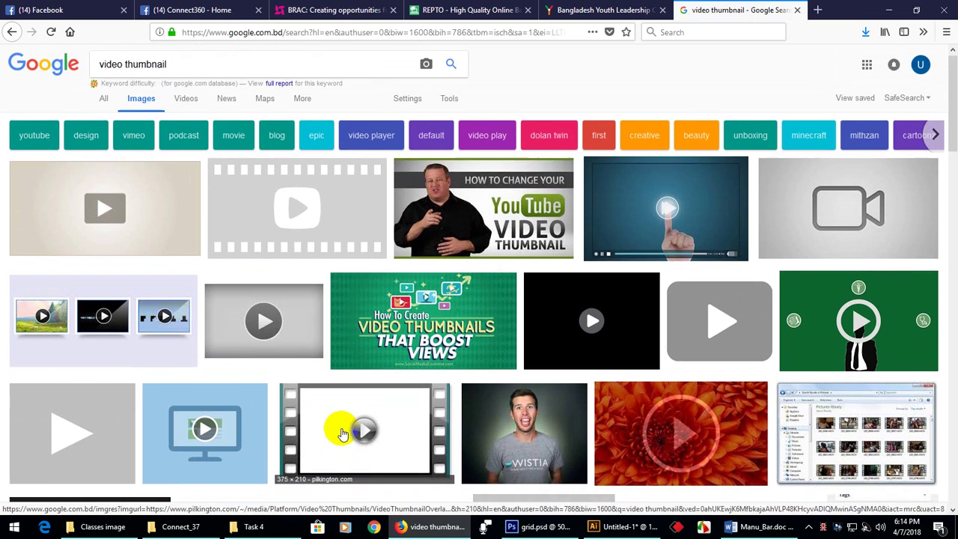
scroll(341, 435, down, 4)
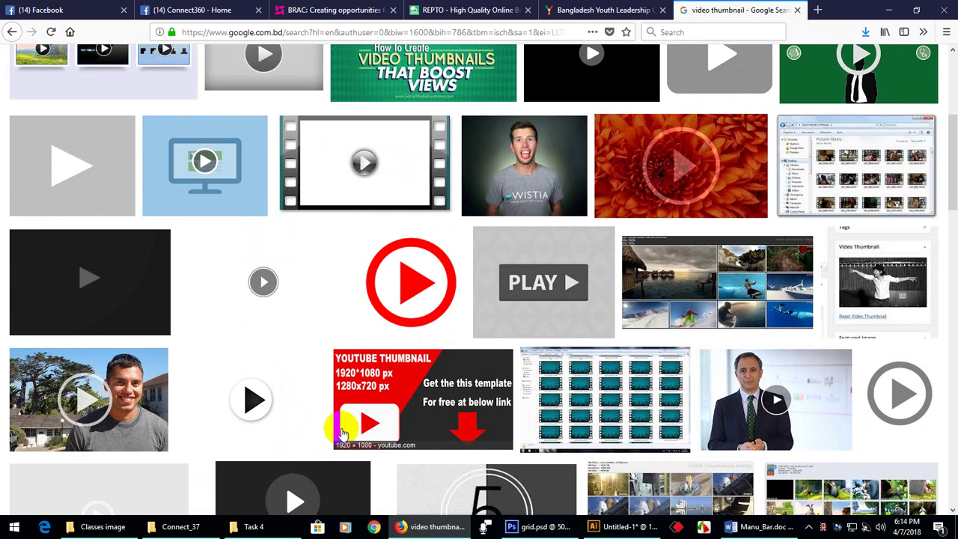
scroll(342, 433, down, 2)
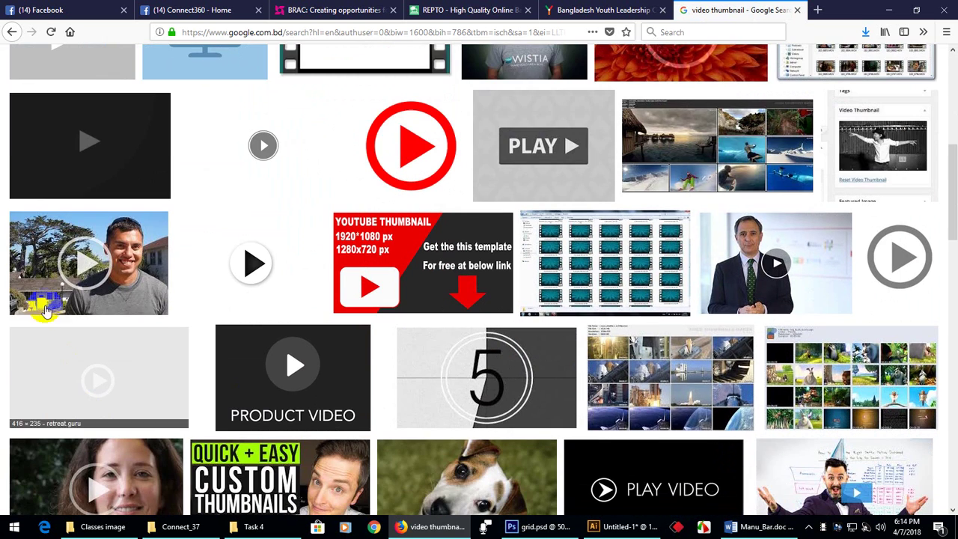
click(127, 262)
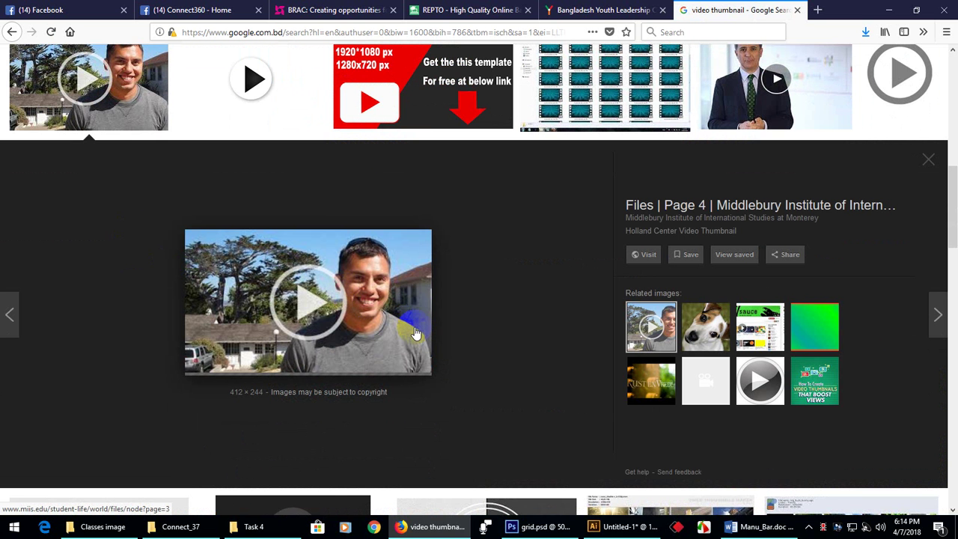
right_click(364, 276)
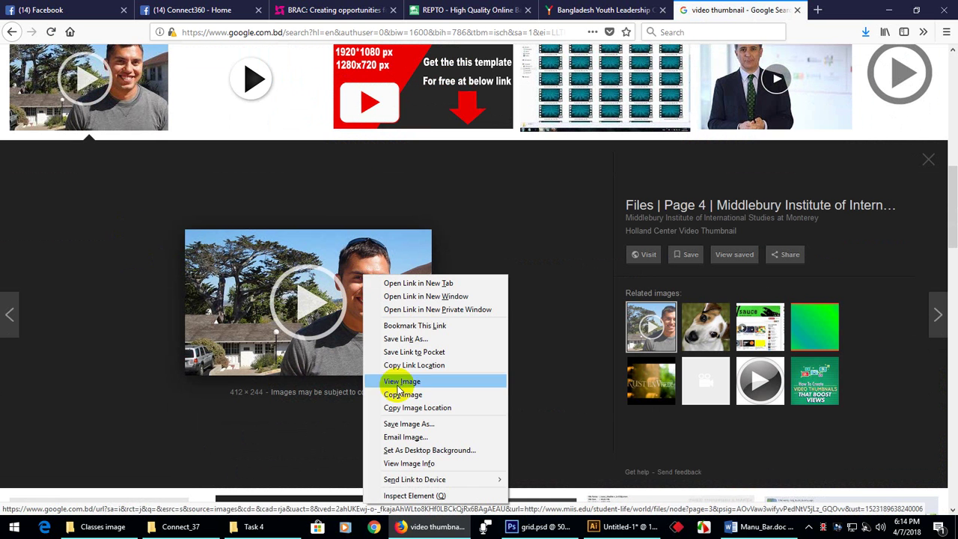
click(409, 423)
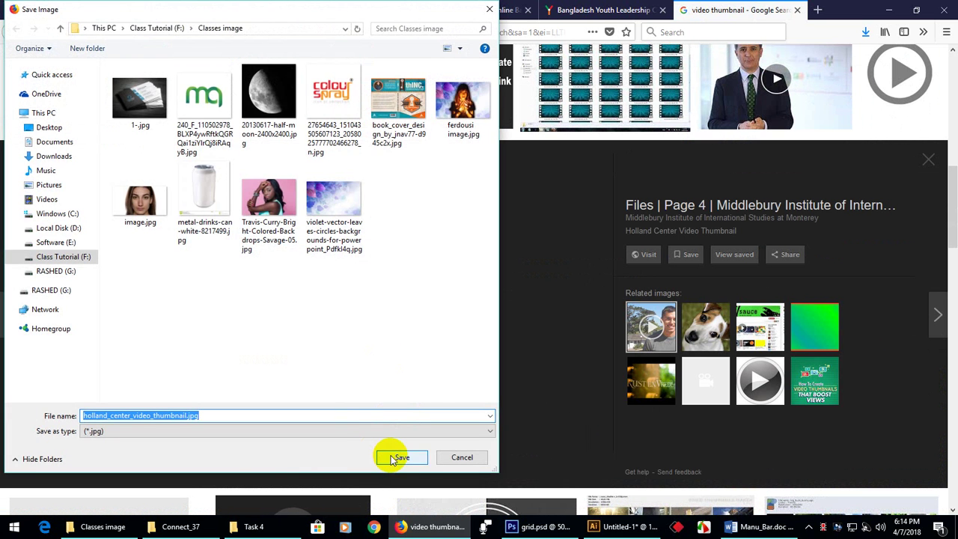
click(387, 456)
Open holland_center_video_thumbnail.jpg from the Classes image folder in Photoshop and place it in grid.psd, over the small rectangle in the slider area
click(97, 527)
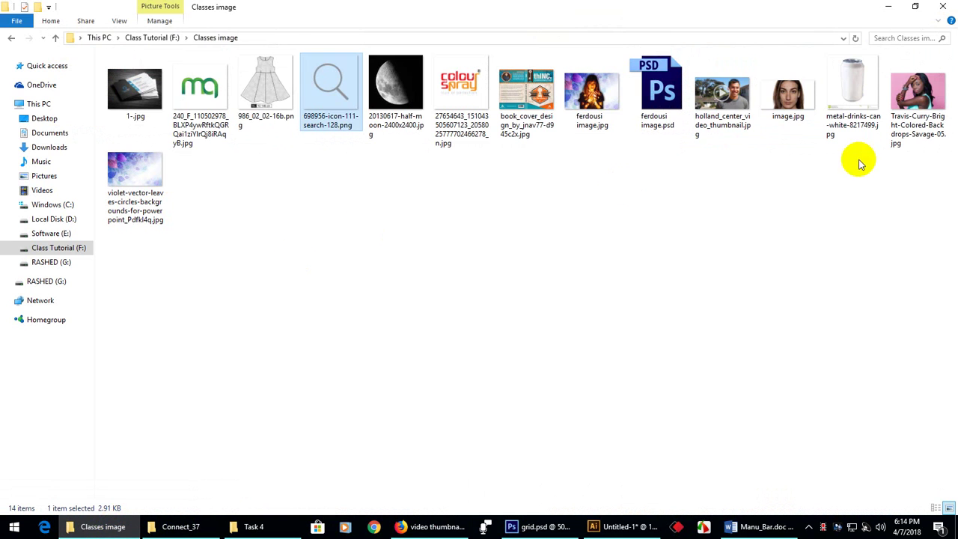
drag(722, 96, 672, 45)
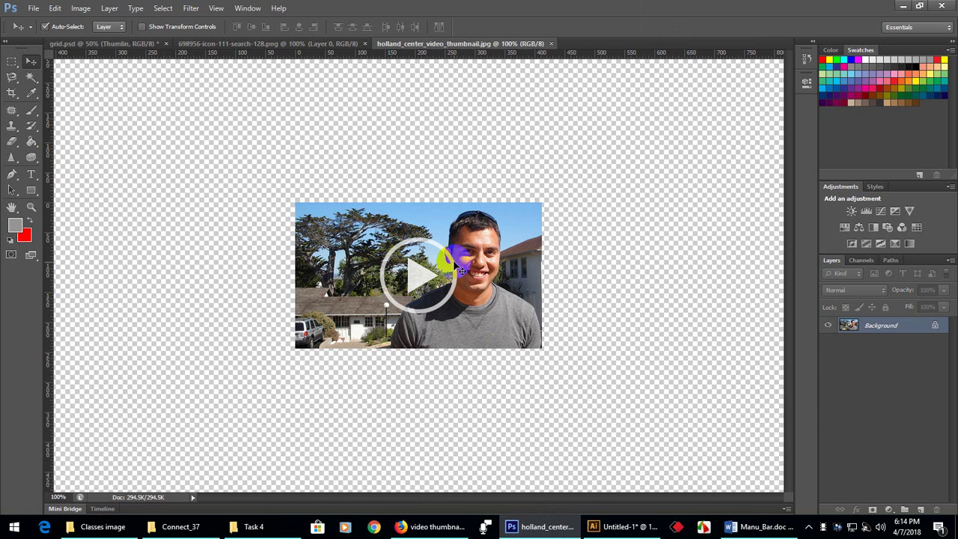
drag(438, 262, 554, 239)
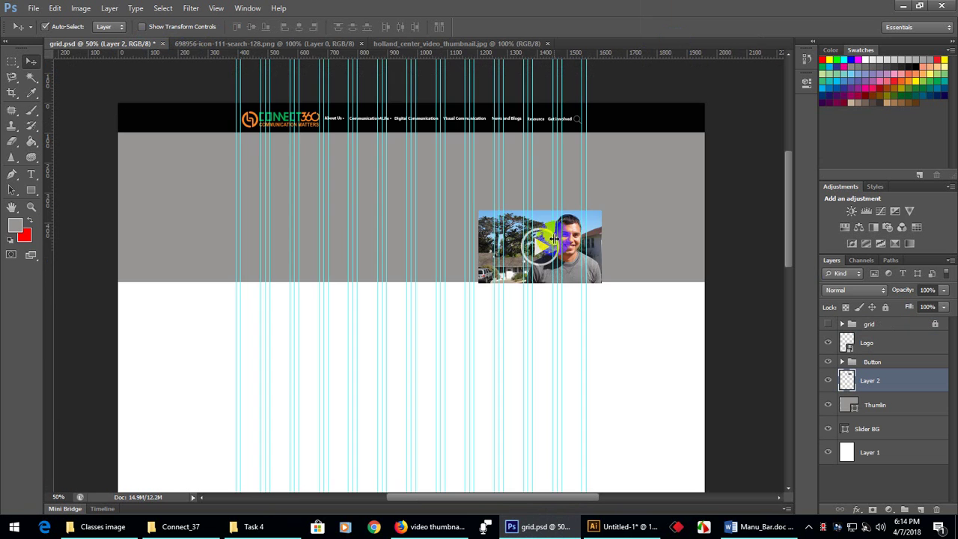
drag(599, 264, 574, 217)
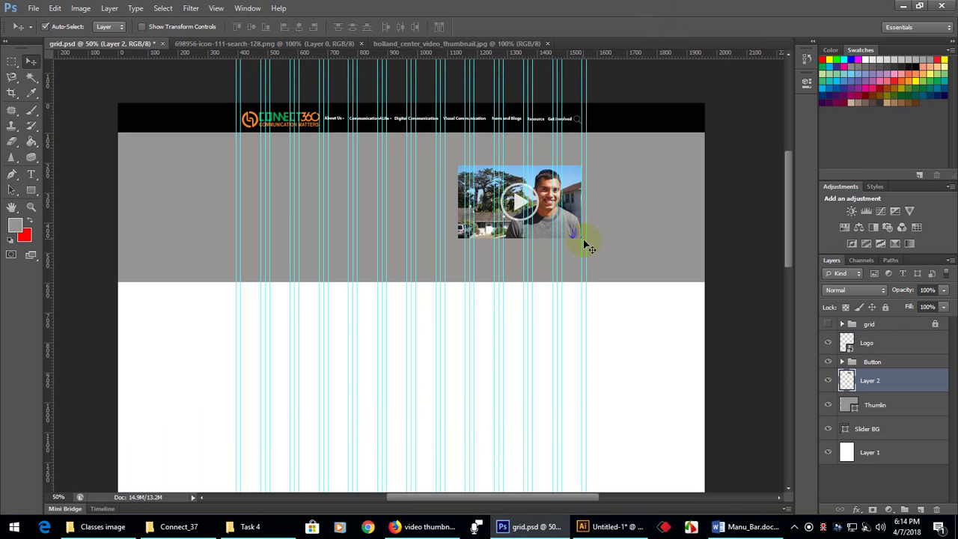
Delete the Thumlin layer beneath the placed video thumbnail
click(826, 405)
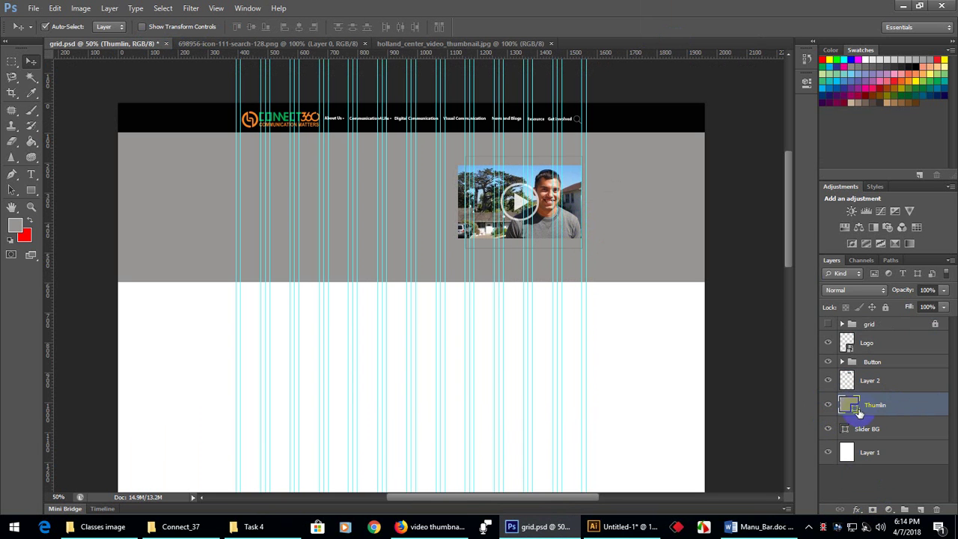
ctrl+click(845, 405)
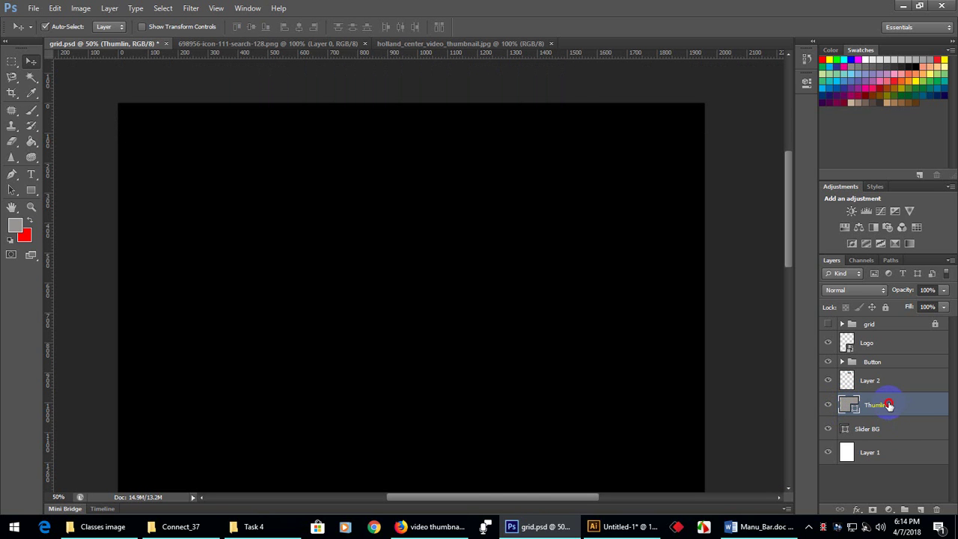
key(Delete)
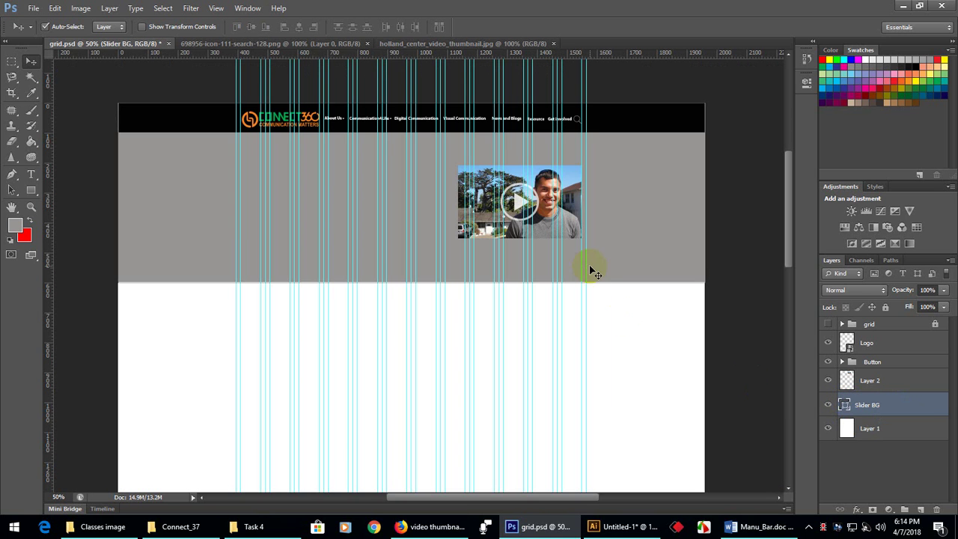
Scale the video thumbnail on Layer 2 up to about 110%, keeping its upper-right corner in place
click(574, 213)
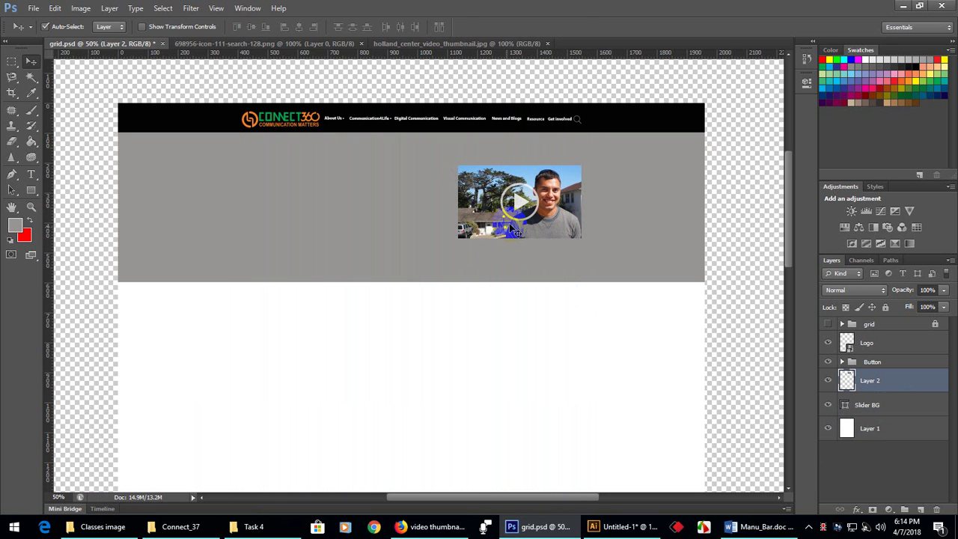
key(ctrl+t)
scroll(479, 214, down, 2)
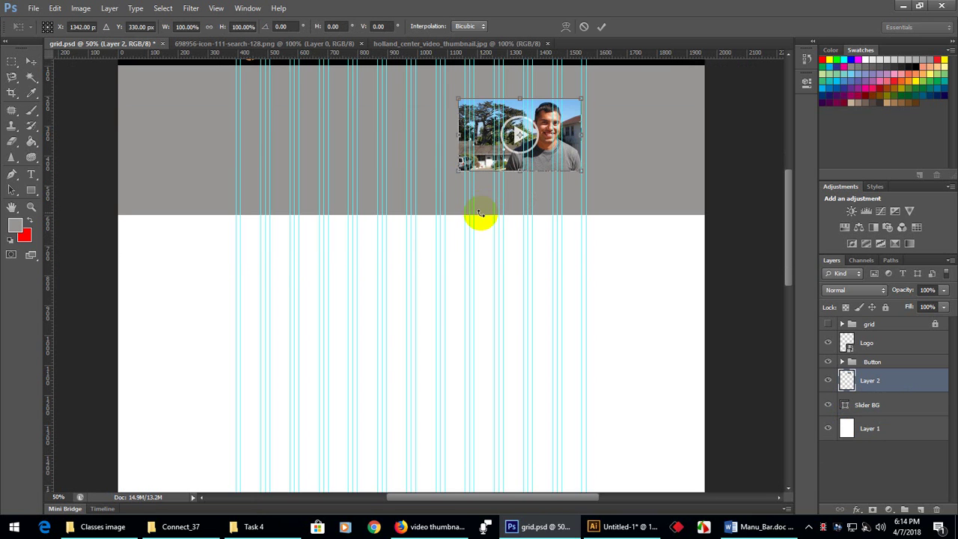
scroll(480, 214, up, 2)
drag(454, 220, 609, 279)
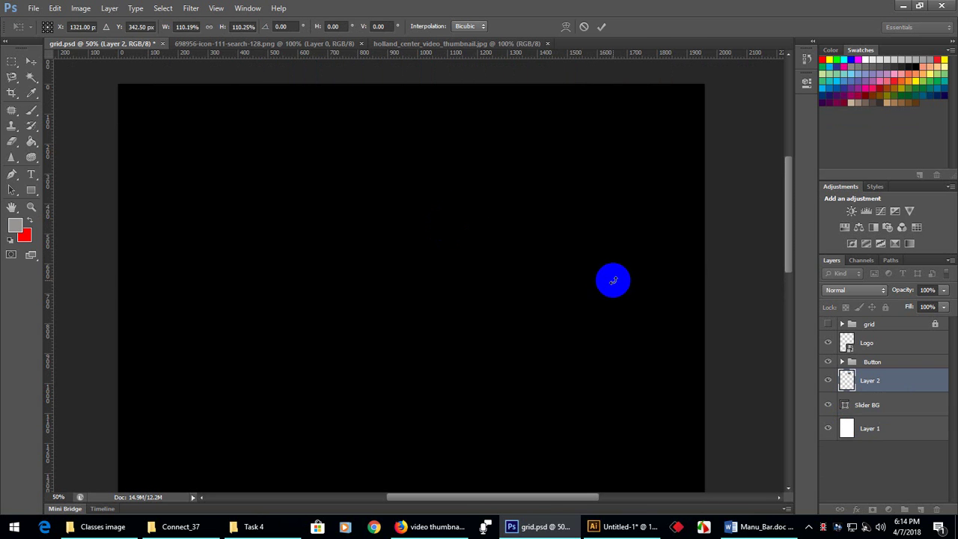
key(Return)
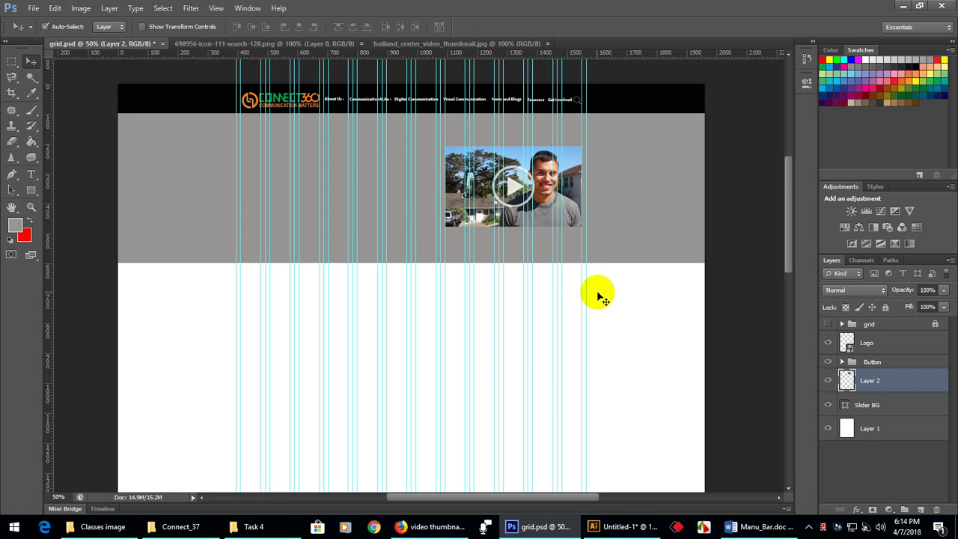
Nudge the video thumbnail slightly downward to balance it vertically in the slider area
key(Down)
key(Down)
key(Down)
key(Down)
key(Down)
key(Down)
key(Down)
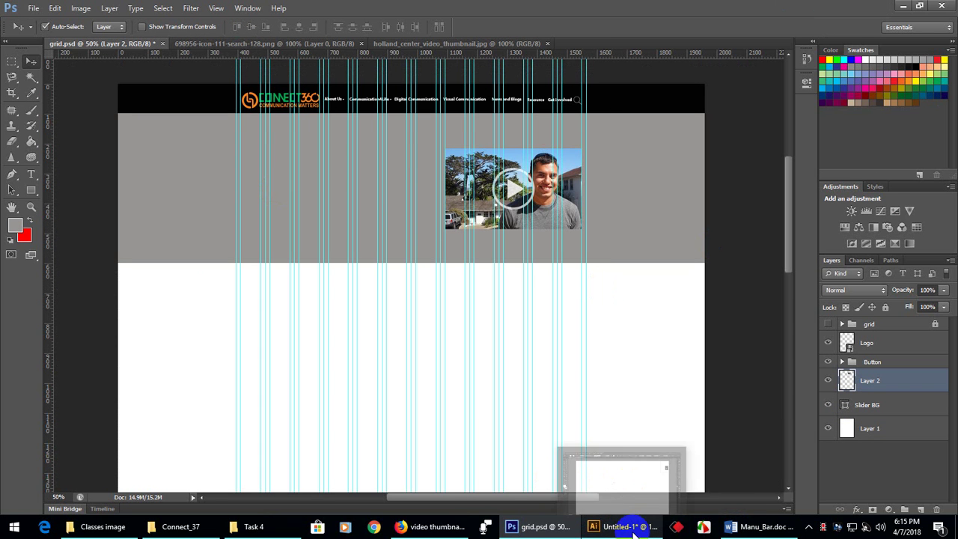
Switch to Firefox, search Google Images for "background" and look through the results
click(442, 533)
scroll(217, 179, up, 8)
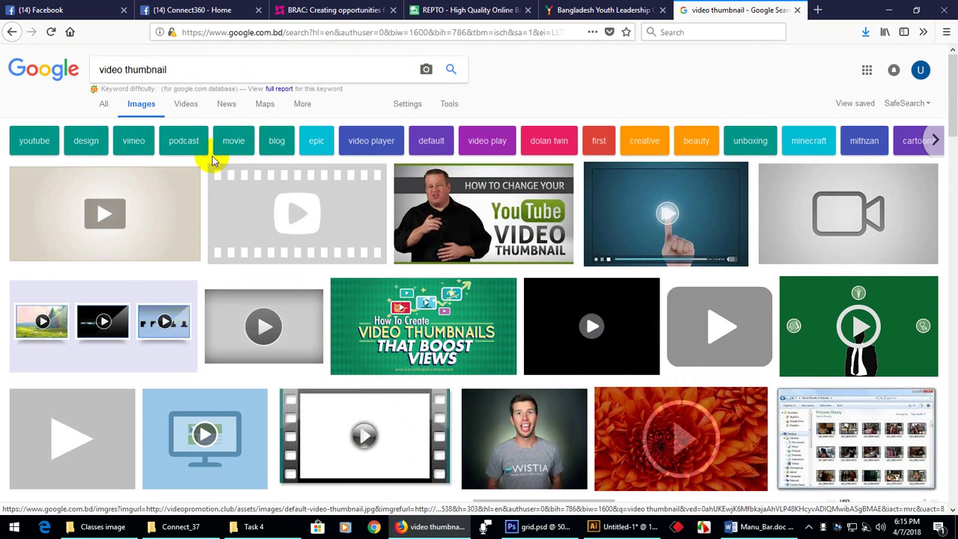
drag(188, 66, 11, 107)
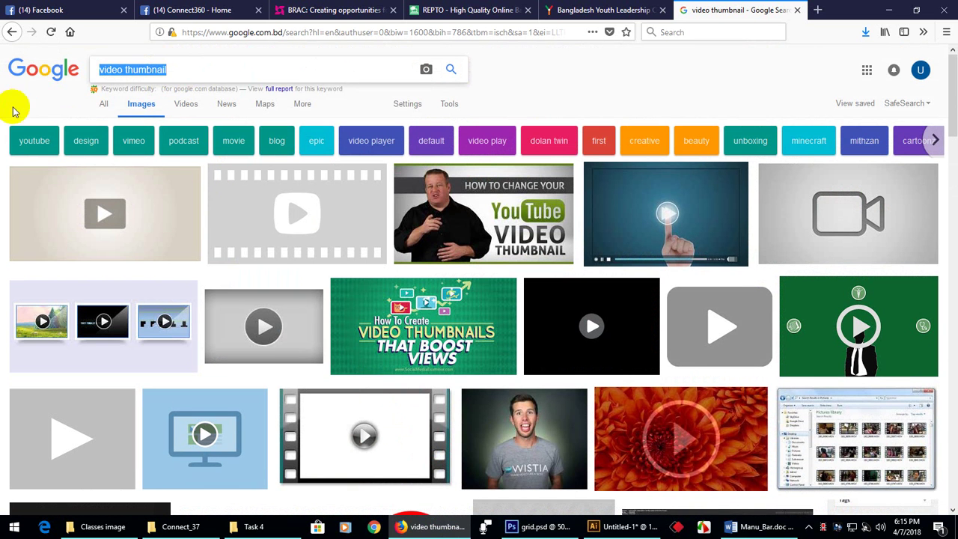
text(Back)
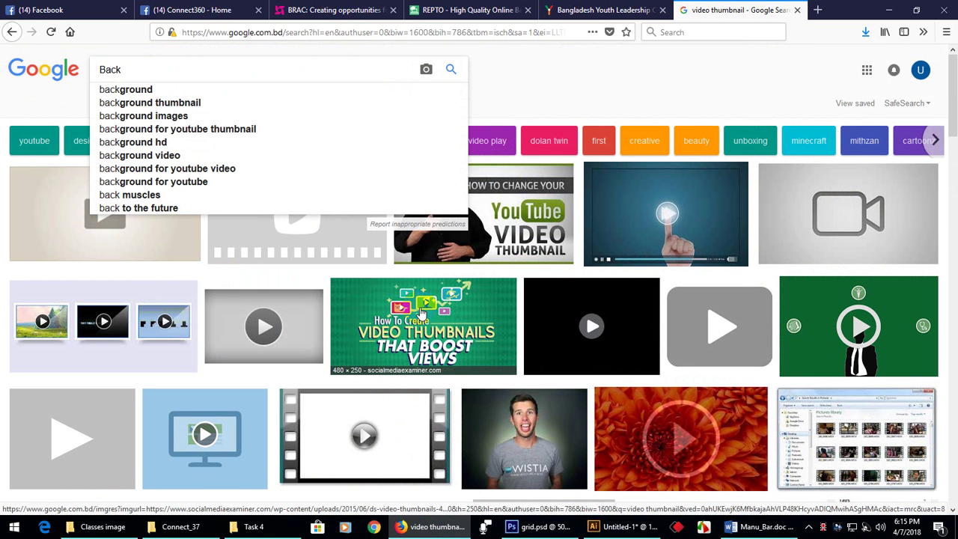
click(124, 89)
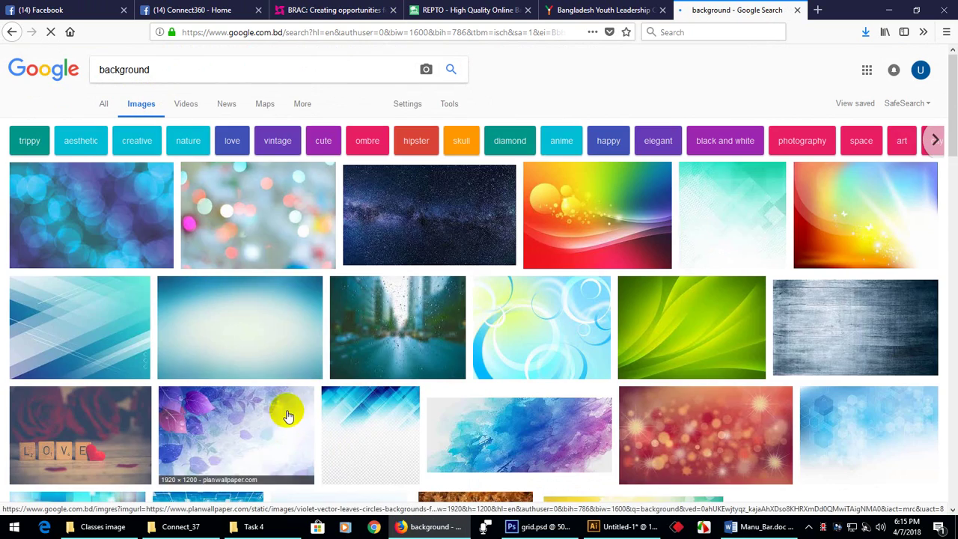
scroll(369, 417, down, 5)
scroll(366, 416, down, 5)
scroll(365, 408, up, 10)
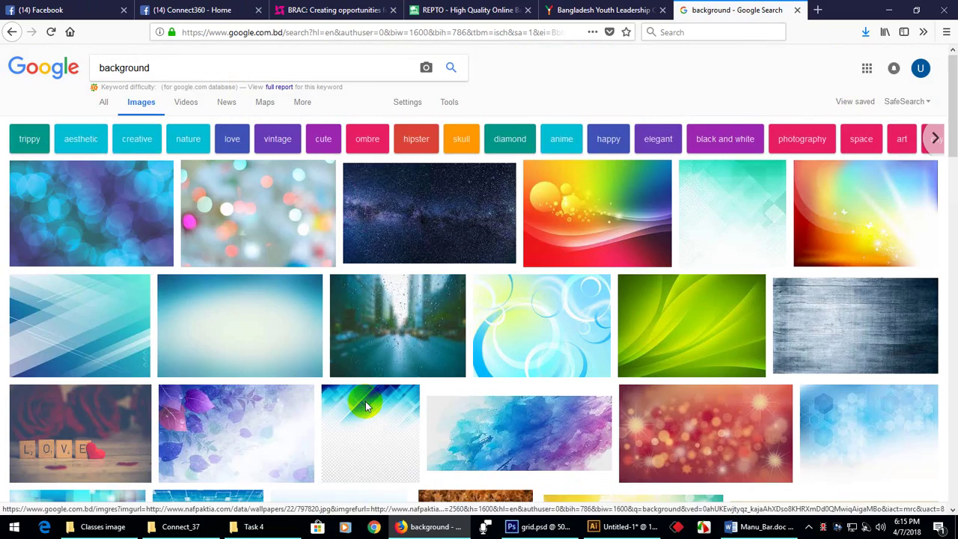
Refine the image search to "background people" and look through the results for a slider background
click(193, 69)
text(p)
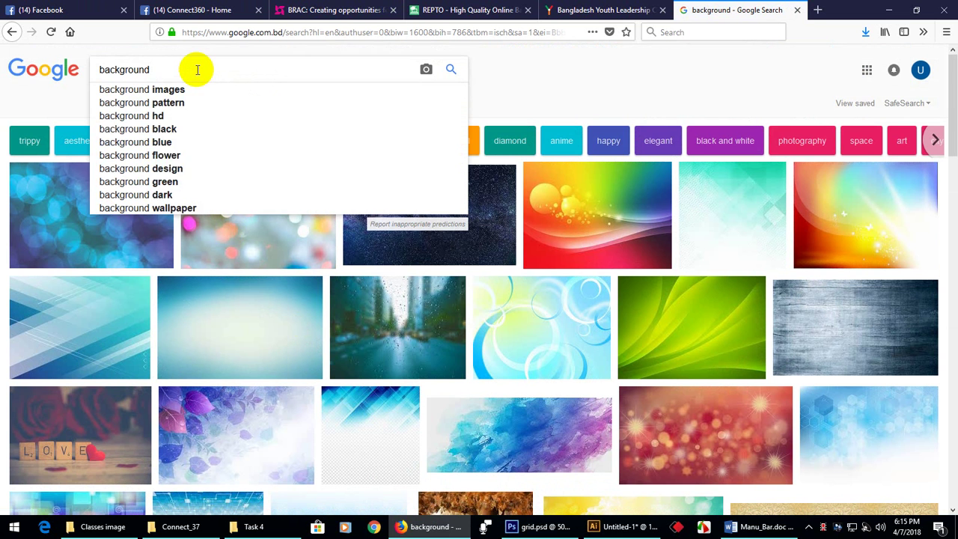
text(eople)
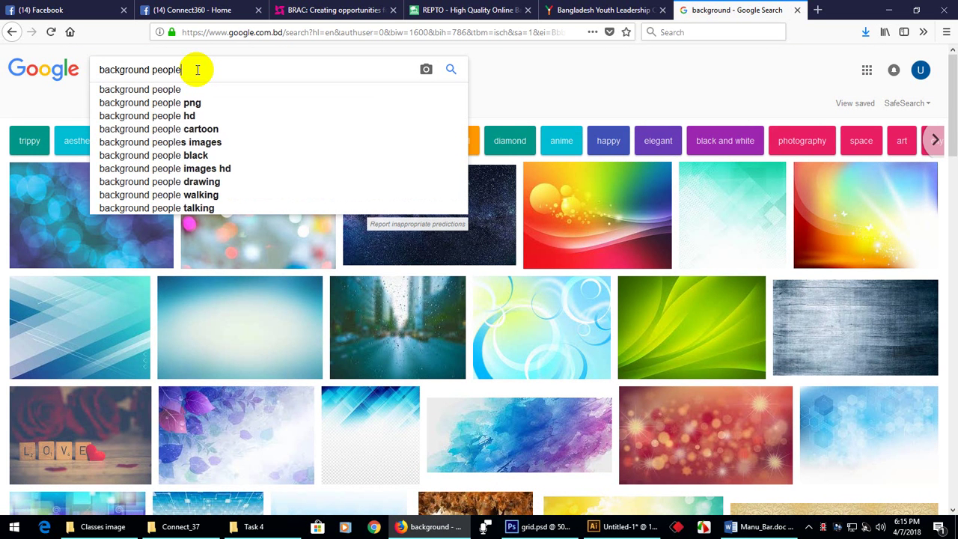
key(Return)
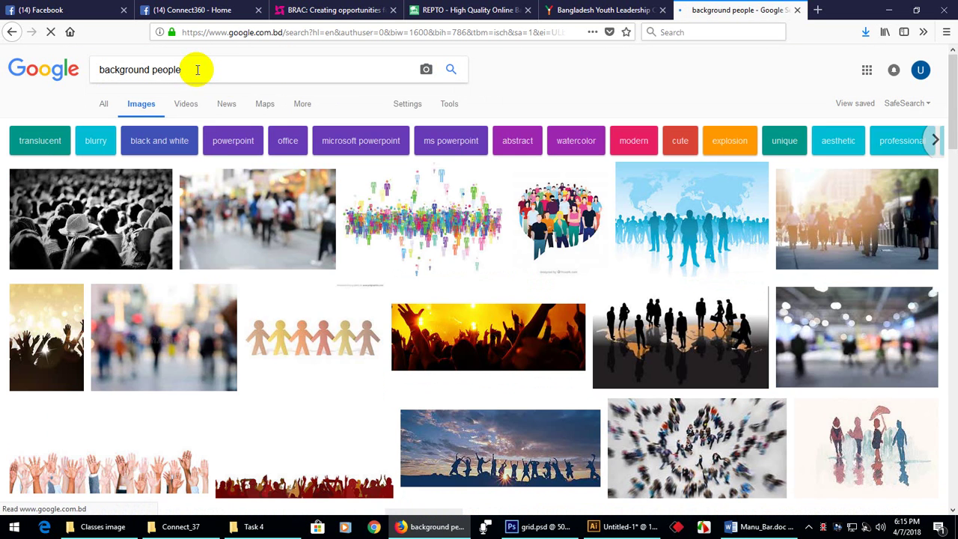
scroll(274, 364, down, 5)
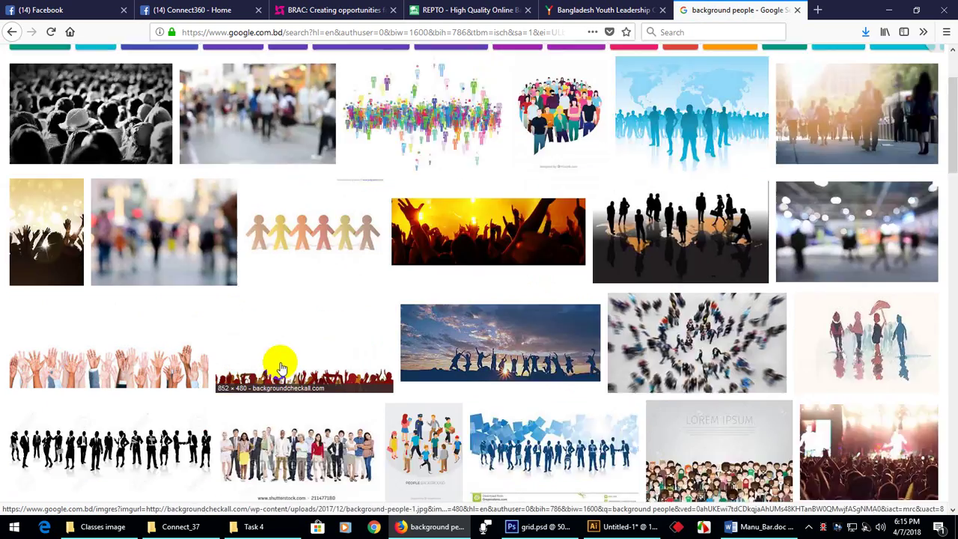
scroll(356, 390, down, 4)
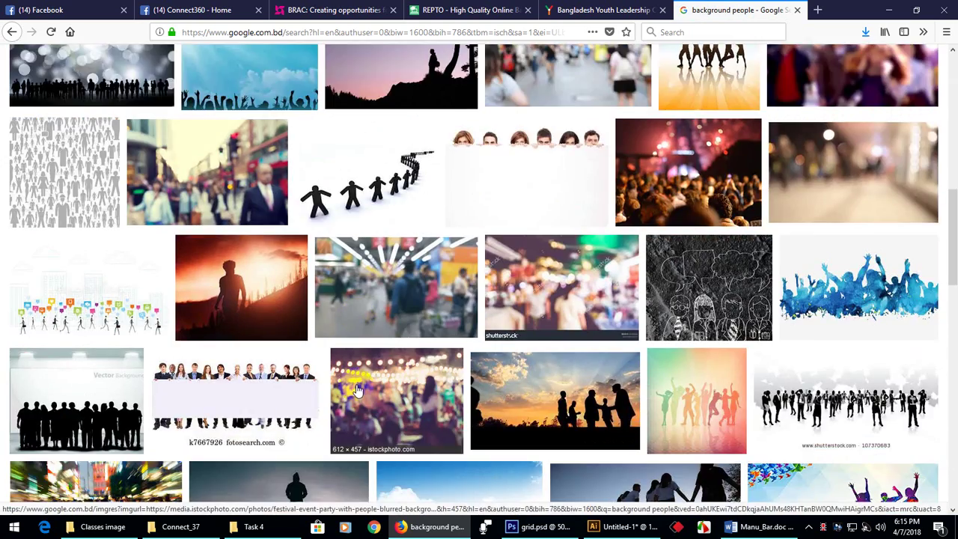
scroll(356, 390, down, 5)
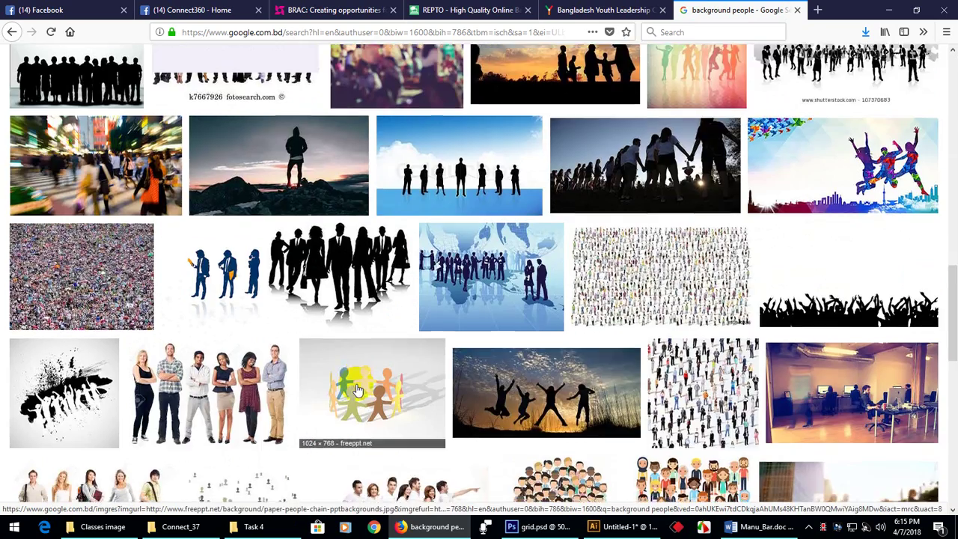
scroll(357, 390, down, 10)
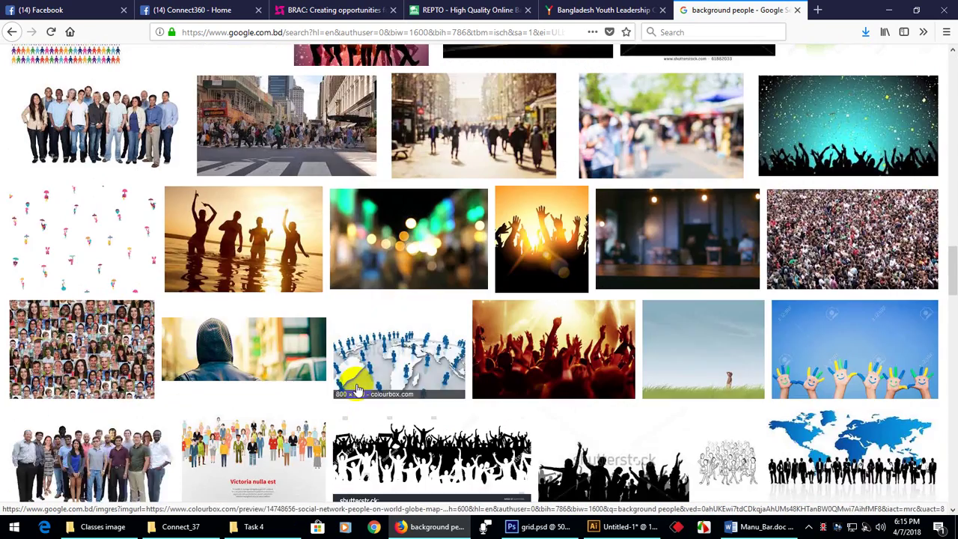
scroll(329, 366, up, 2)
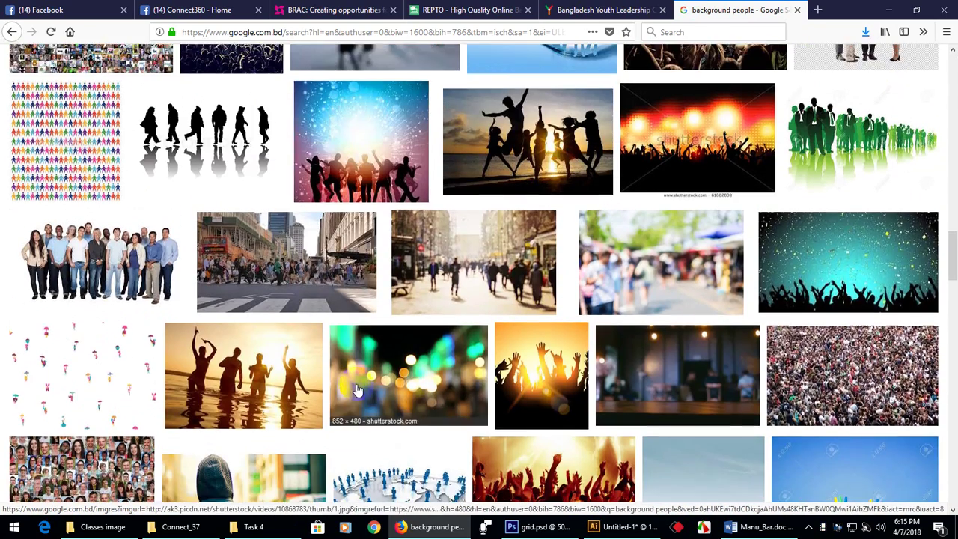
Choose the turquoise party crowd image with raised hands and confetti, and save it as maxresdefault.jpg in the Classes image folder
click(830, 258)
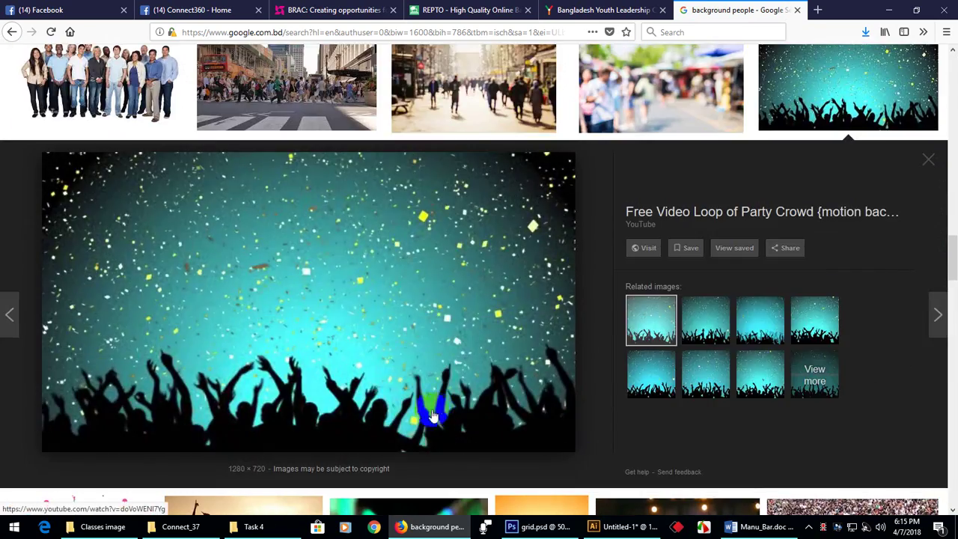
right_click(277, 206)
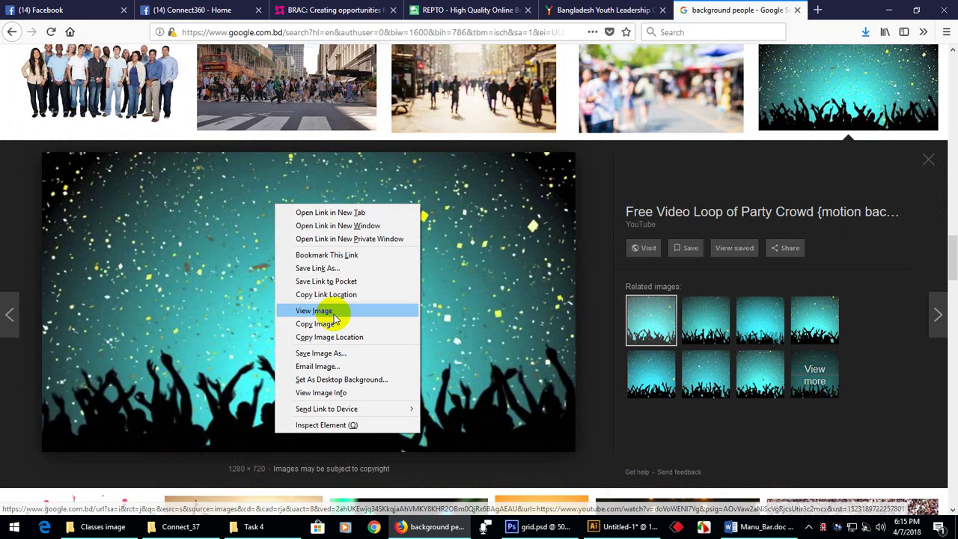
click(350, 353)
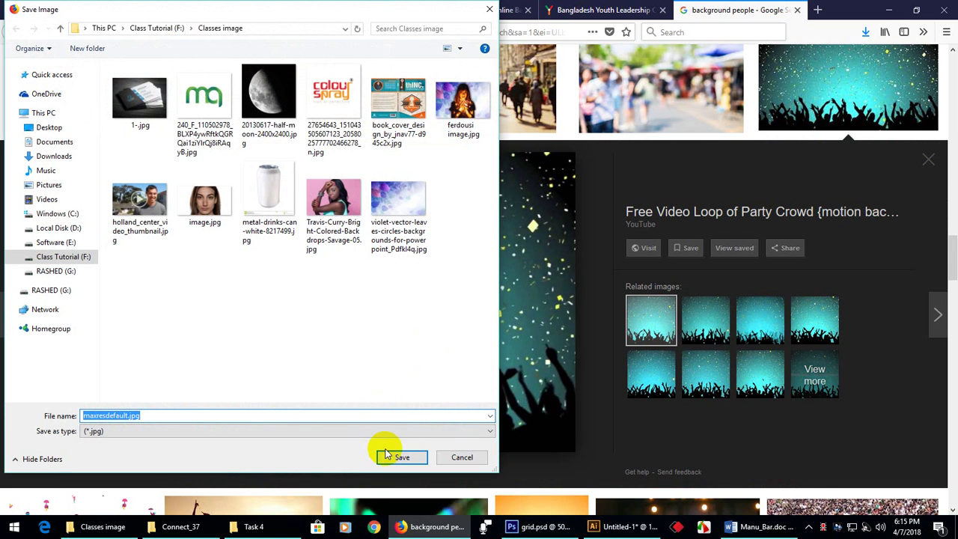
click(391, 456)
Open maxresdefault.jpg from the Classes image folder in Photoshop and place it in grid.psd, over the slider area
click(103, 527)
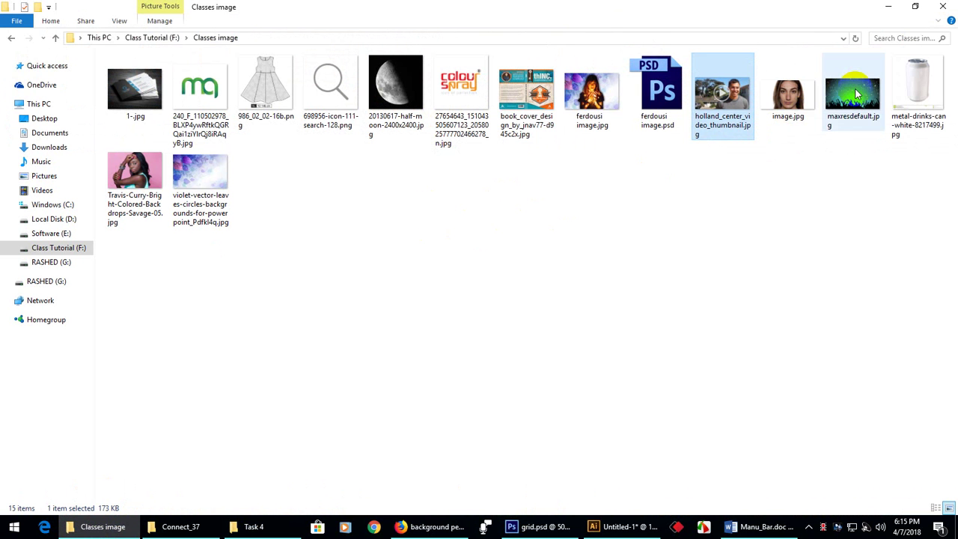
drag(857, 93, 727, 42)
drag(449, 262, 325, 207)
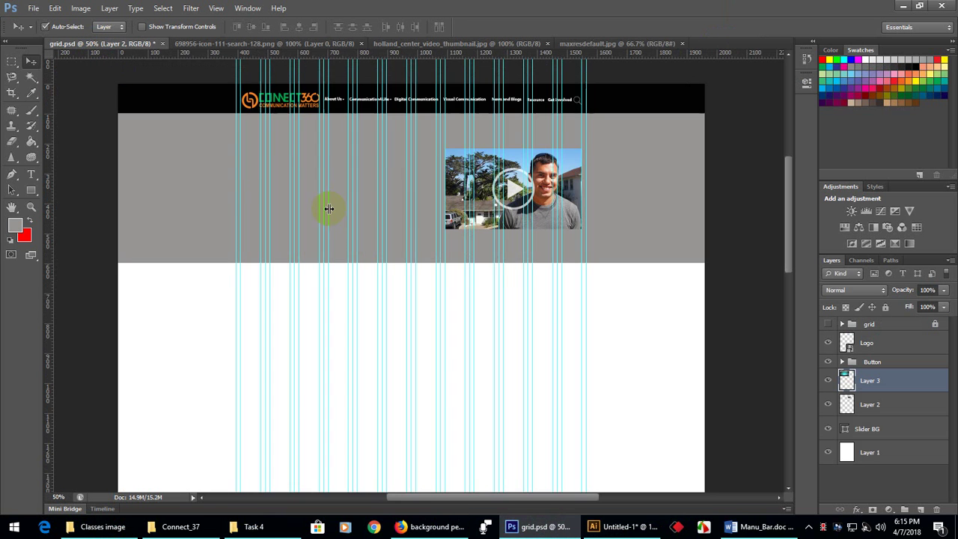
scroll(318, 269, up, 1)
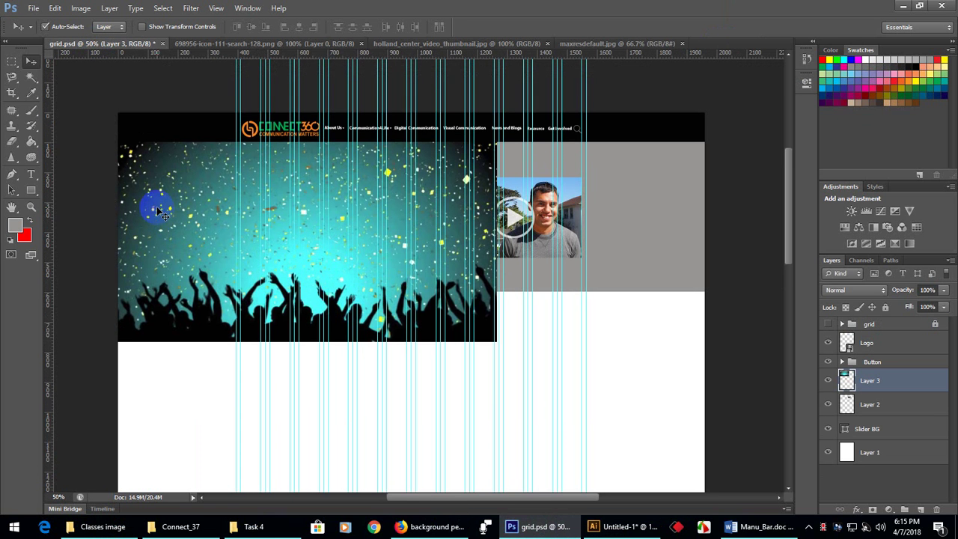
drag(159, 213, 154, 188)
Shift the crowd image slightly right and scale it up to about 152% so it extends to the page's right edge
key(ctrl+t)
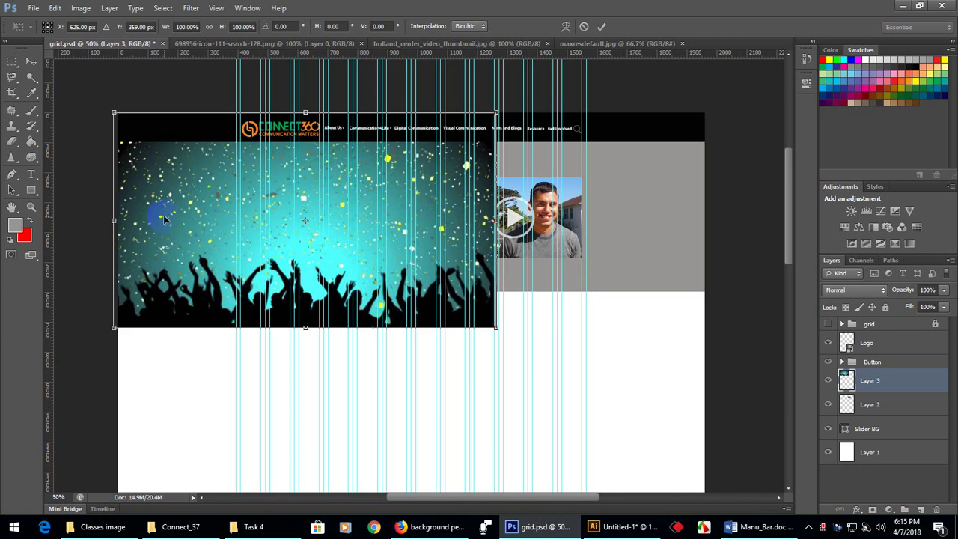
drag(163, 215, 173, 215)
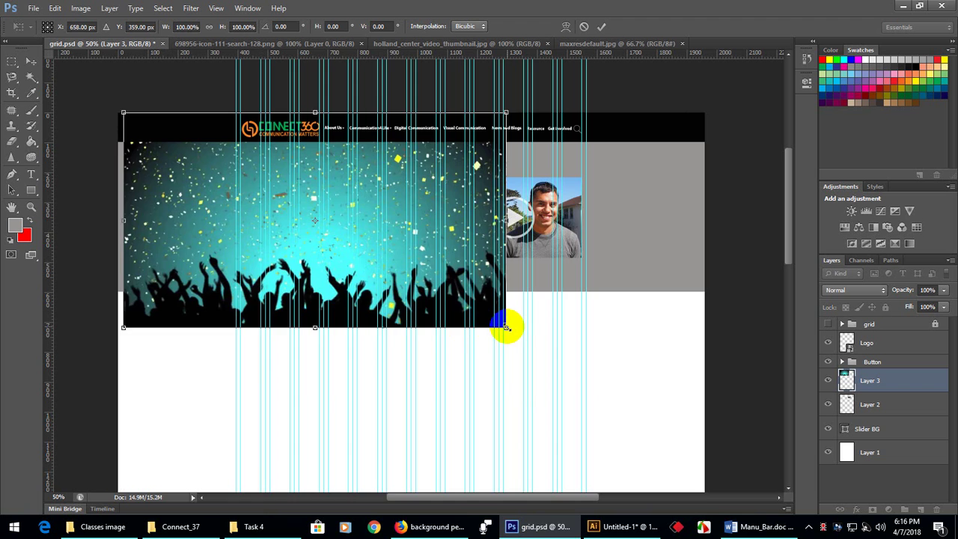
drag(506, 327, 708, 434)
scroll(689, 382, down, 2)
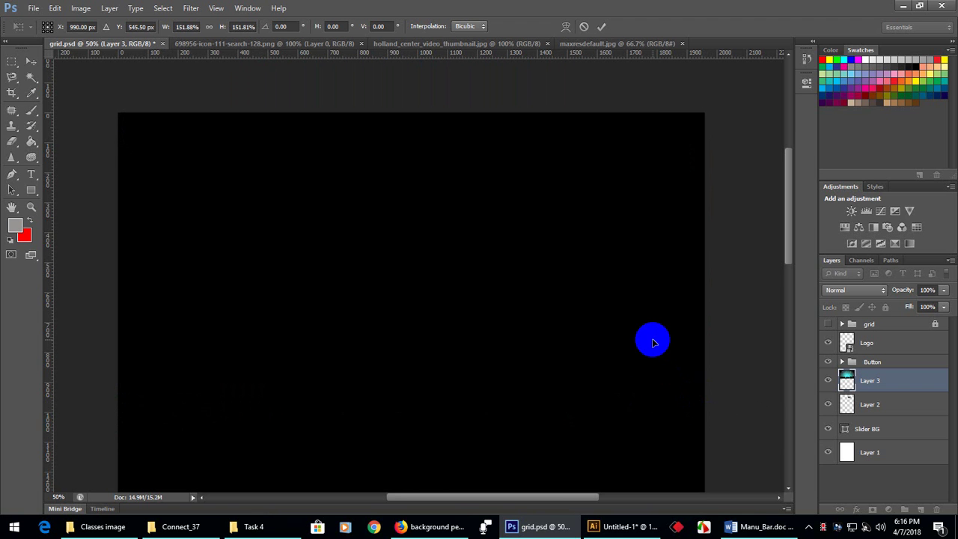
key(Return)
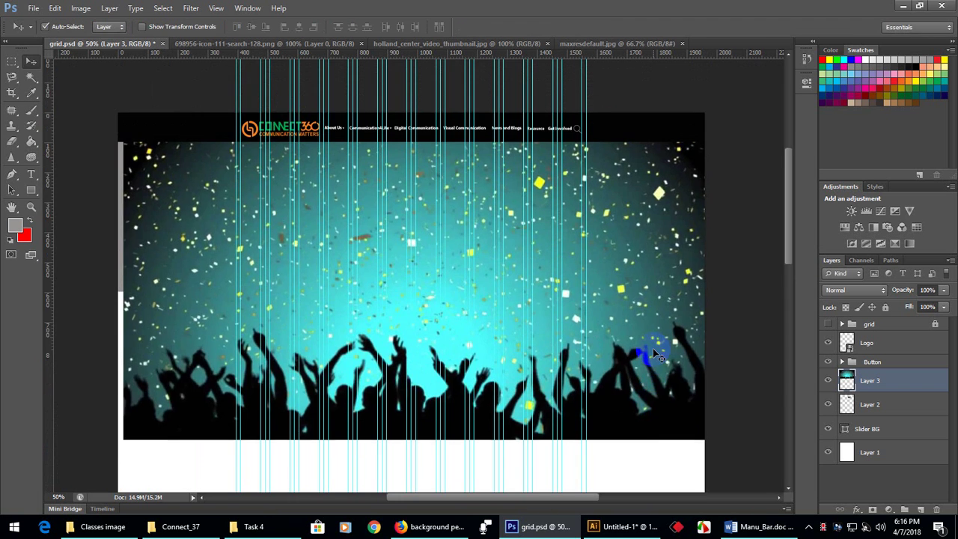
Move the crowd image up and left over the slider background and scale it to about 101% to span the full page width
scroll(651, 359, up, 2)
drag(649, 368, 670, 230)
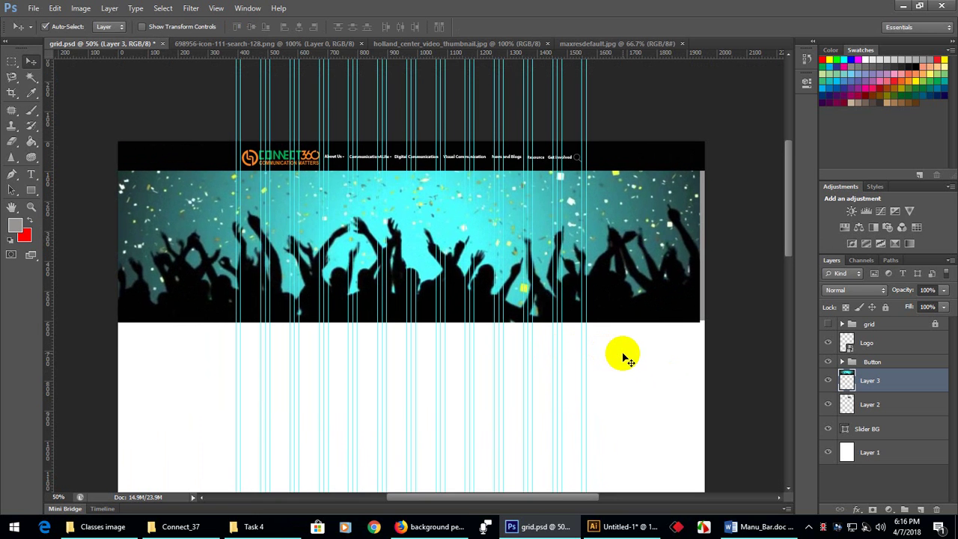
key(ctrl+t)
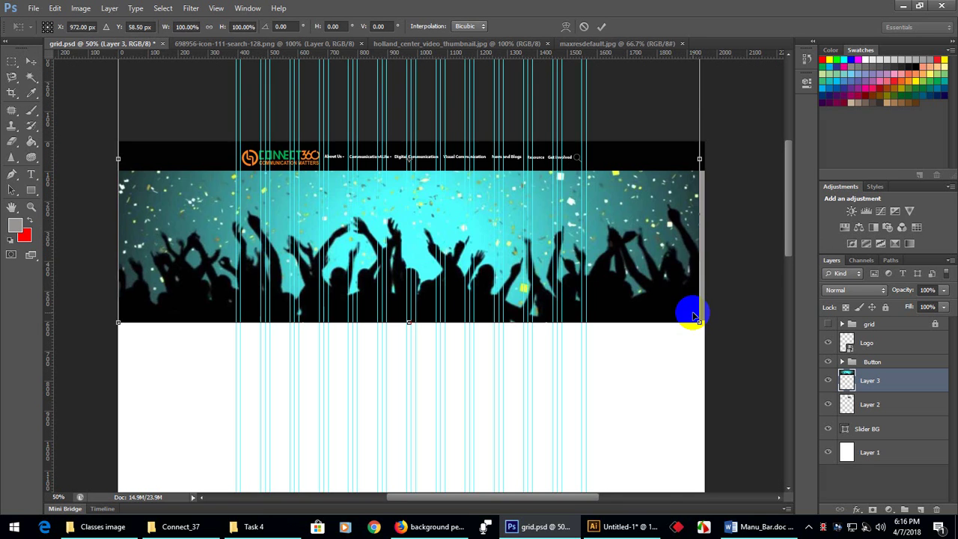
drag(700, 326, 709, 336)
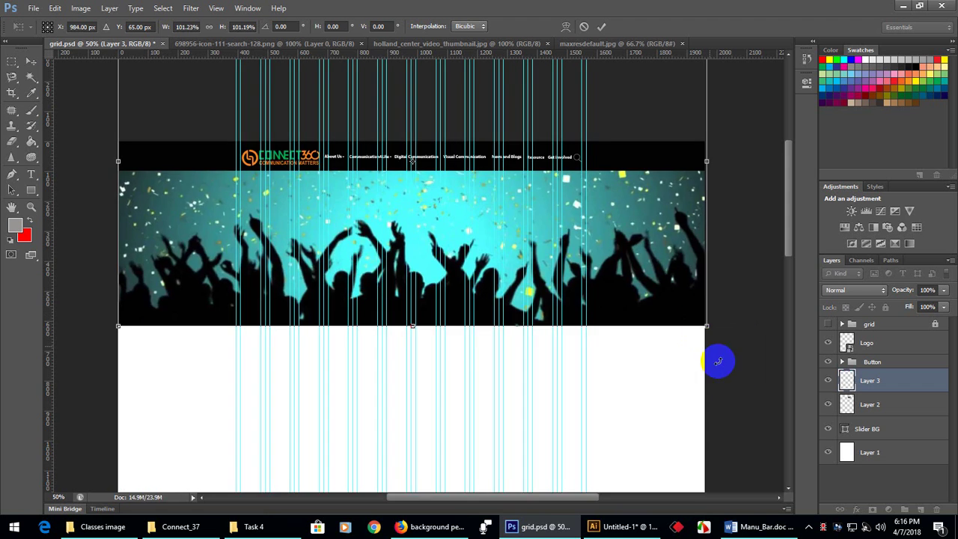
key(Return)
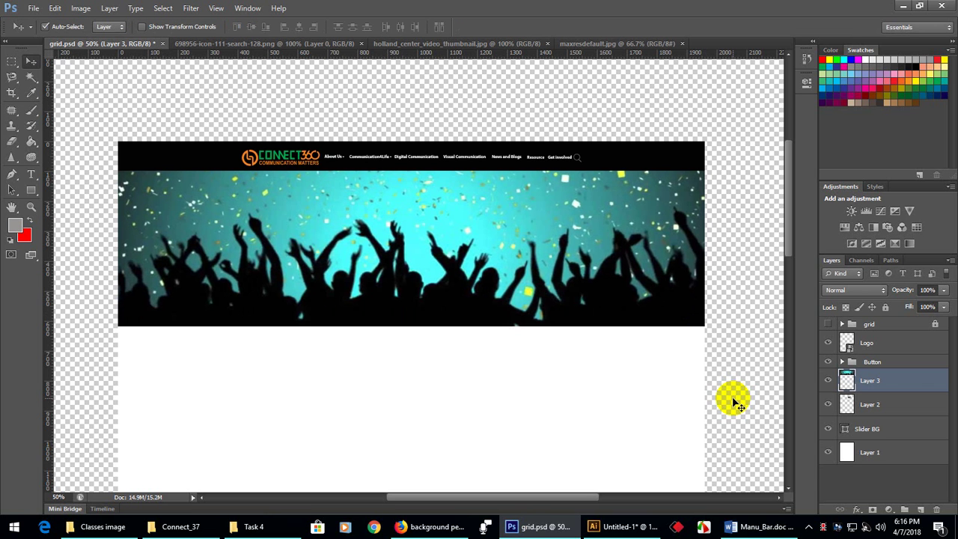
Trim the crowd image in Layer 3 to the Slider BG bounds and place its layer below the video thumbnail layer
click(888, 431)
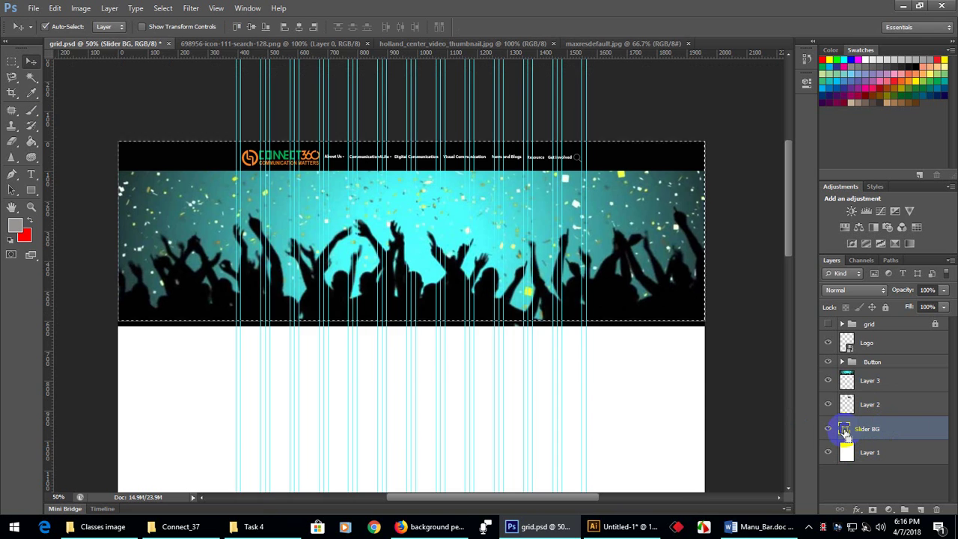
click(892, 412)
click(342, 235)
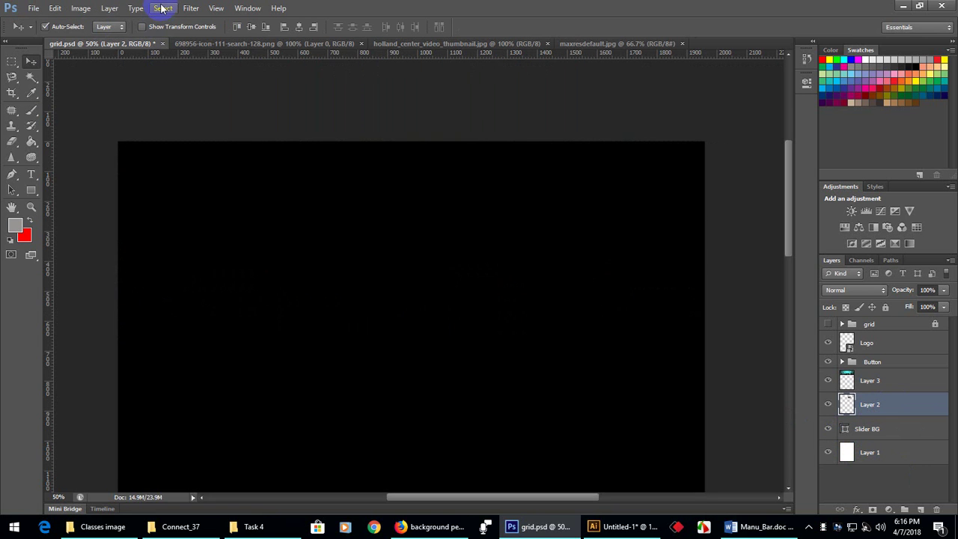
click(162, 9)
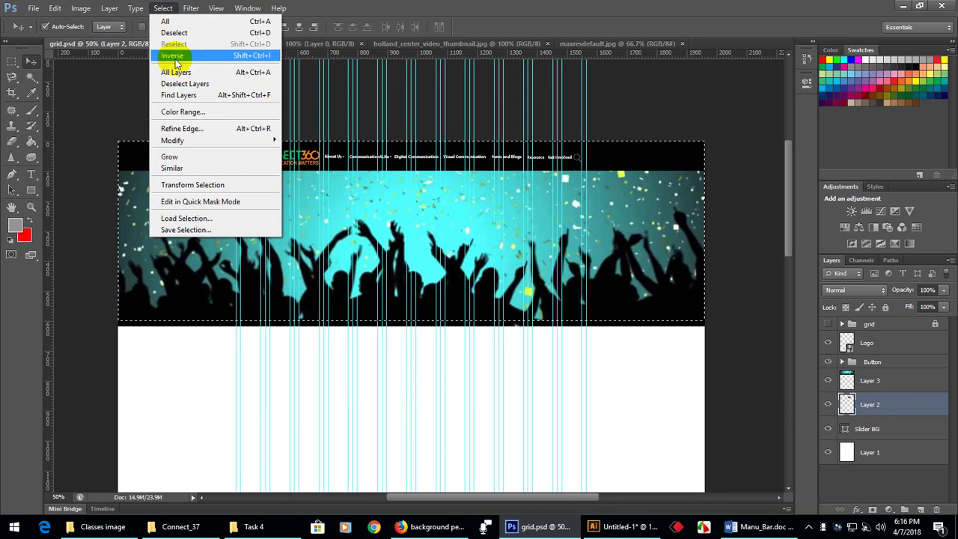
click(174, 57)
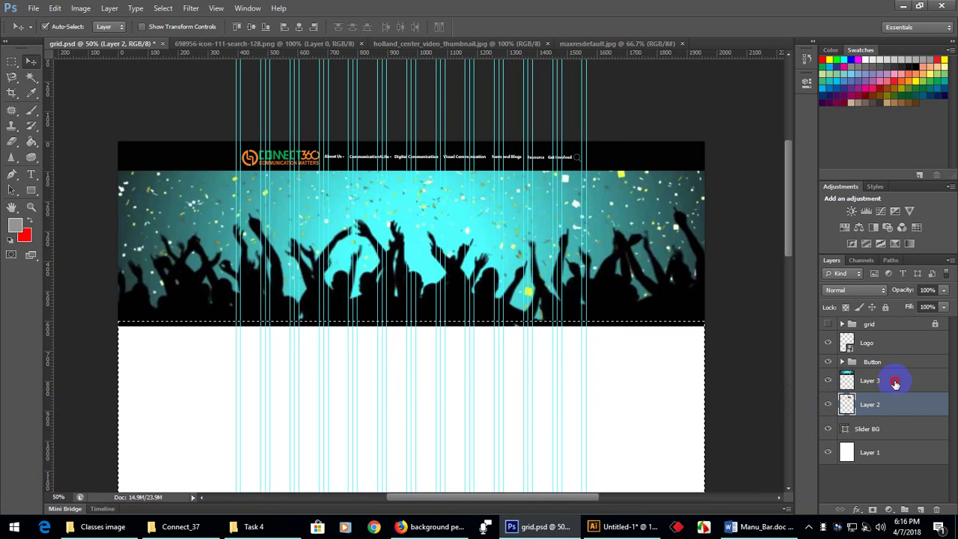
click(895, 383)
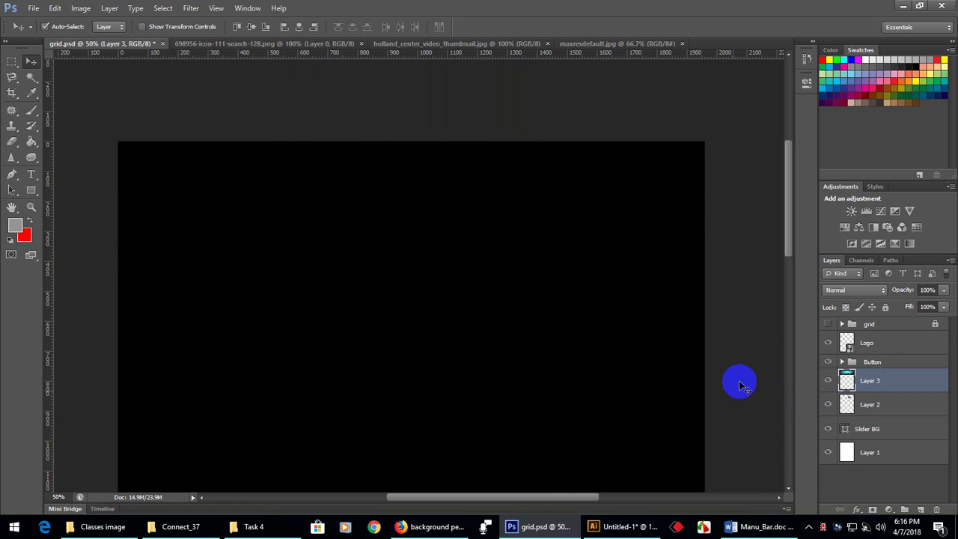
scroll(764, 329, down, 1)
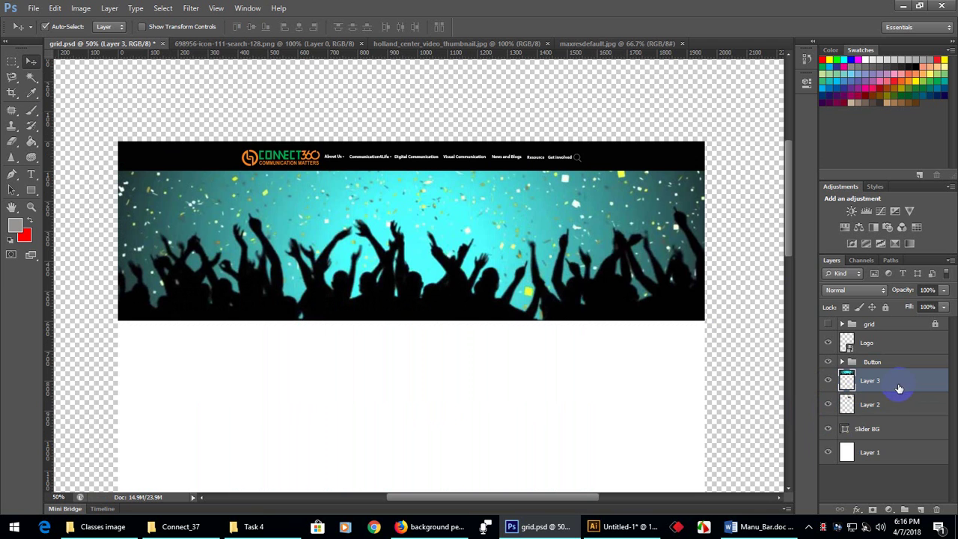
drag(899, 389, 899, 419)
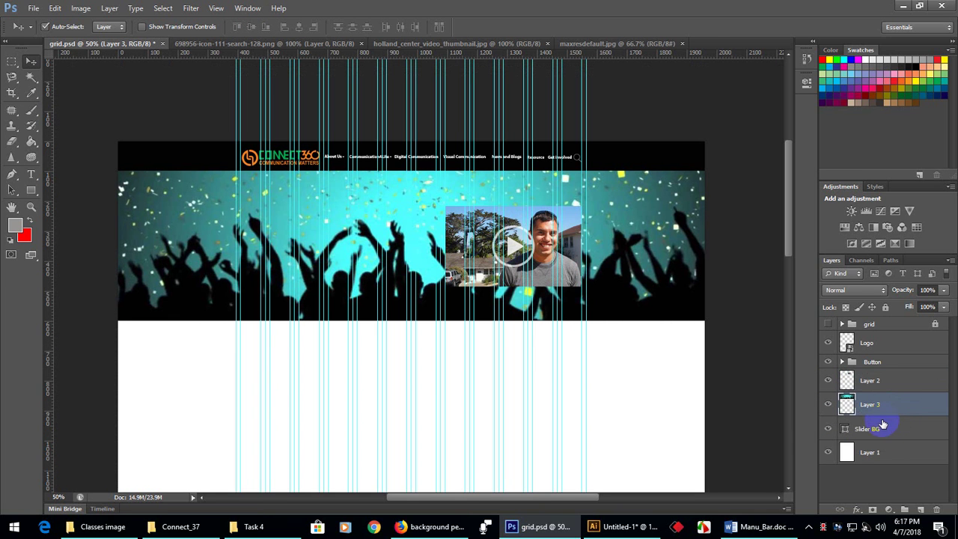
Reduce the Header BG layer's opacity to 80% and collapse the Button group
click(188, 154)
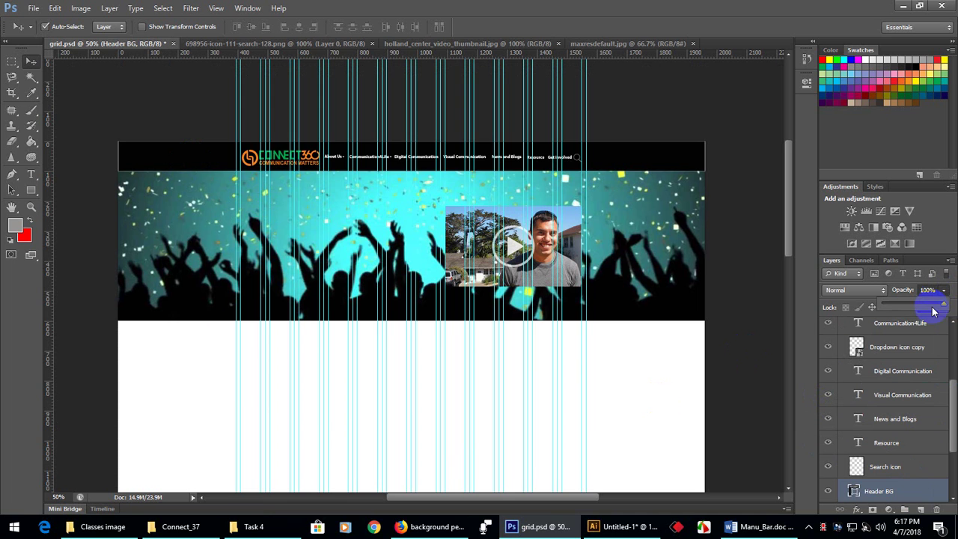
click(910, 307)
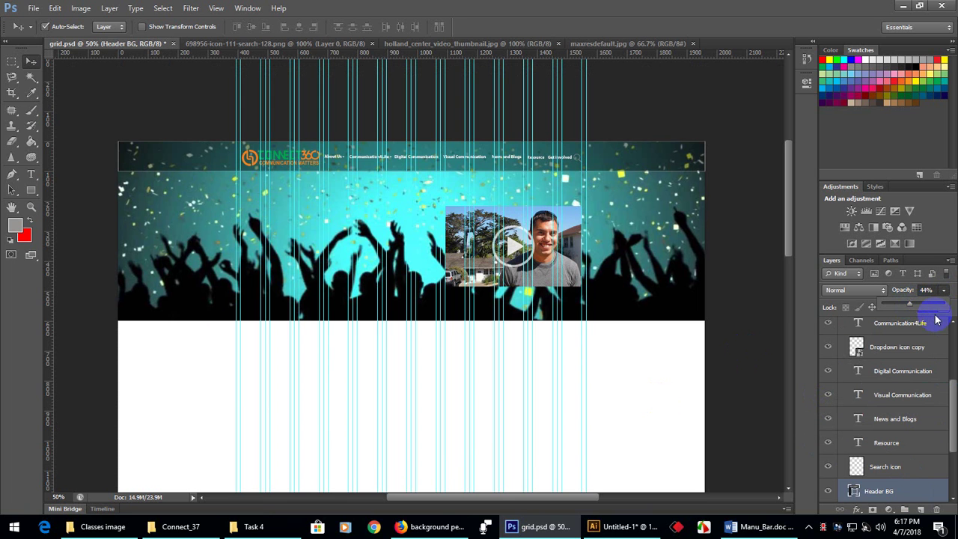
drag(913, 307, 919, 306)
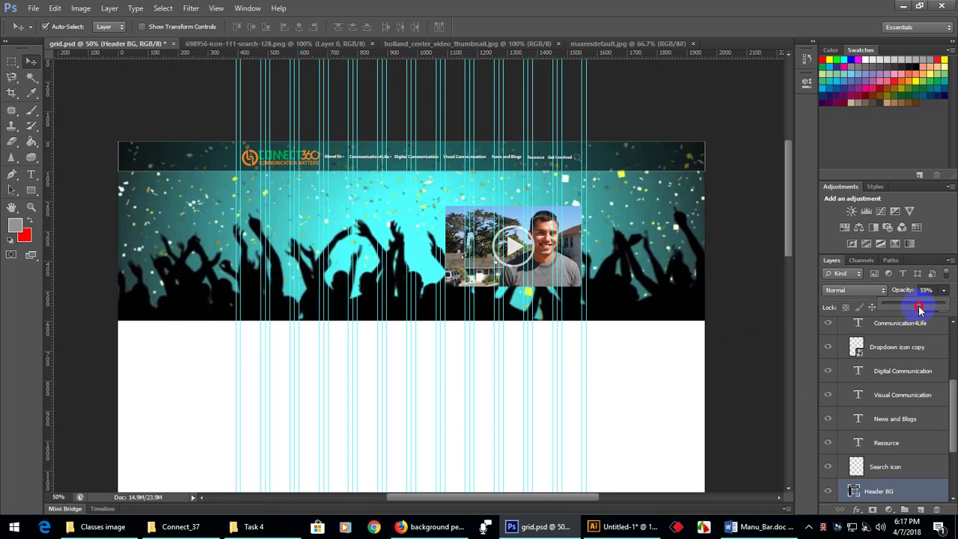
drag(926, 308, 933, 313)
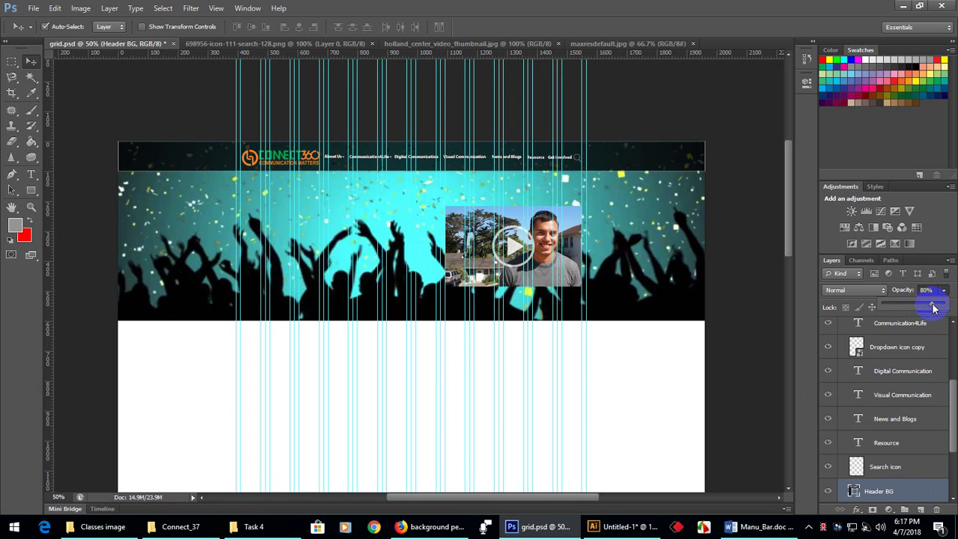
scroll(849, 352, up, 5)
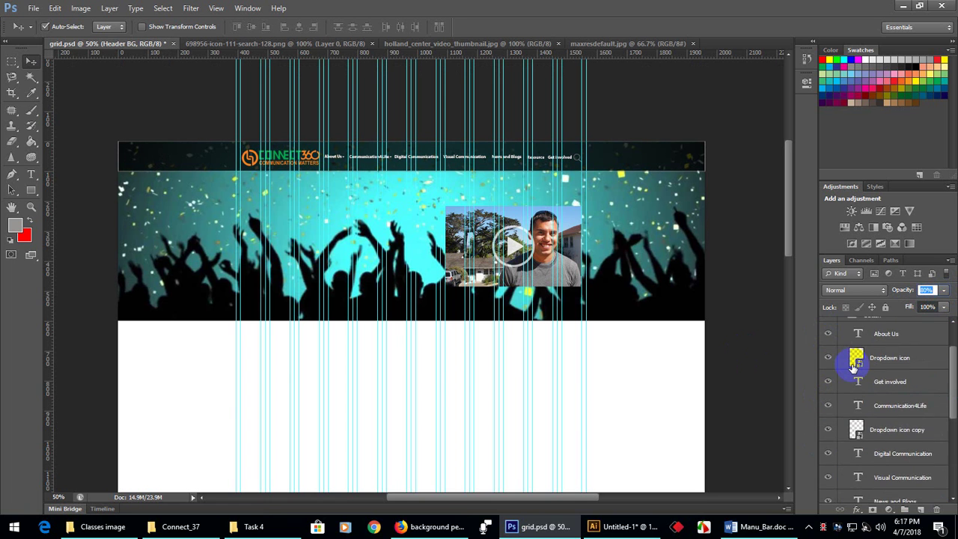
click(842, 362)
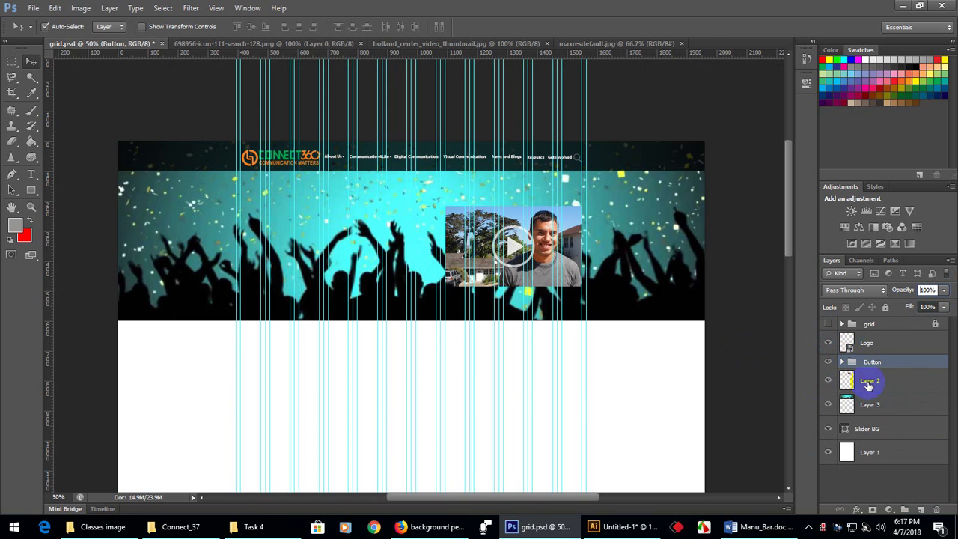
key(ctrl+e)
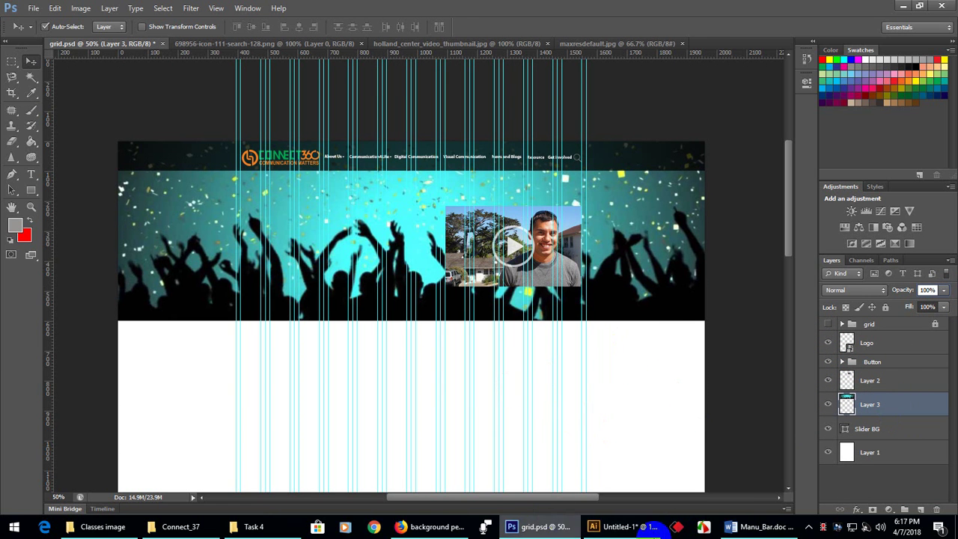
Switch to Firefox, examine the header and slider design on bylc.org for reference, and return to Photoshop
click(457, 527)
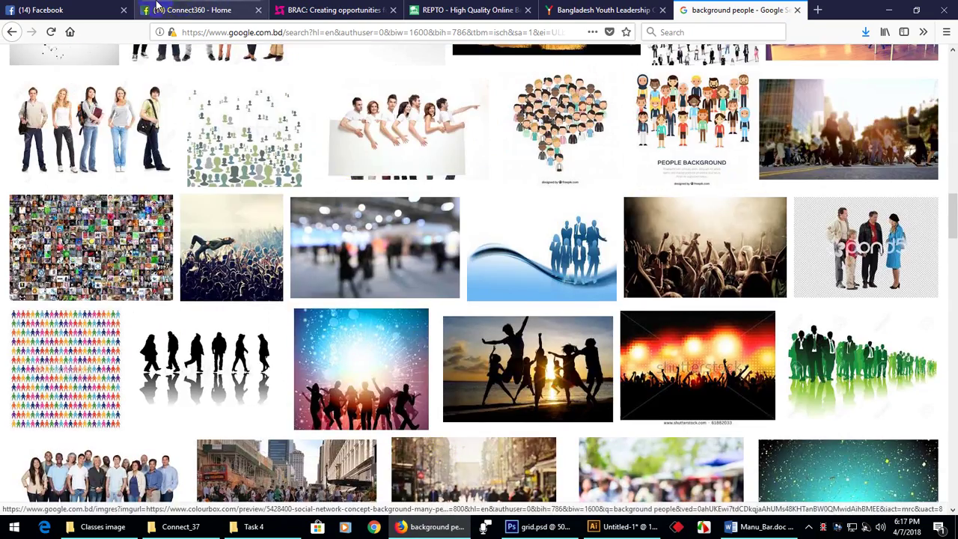
click(160, 10)
click(438, 9)
click(602, 10)
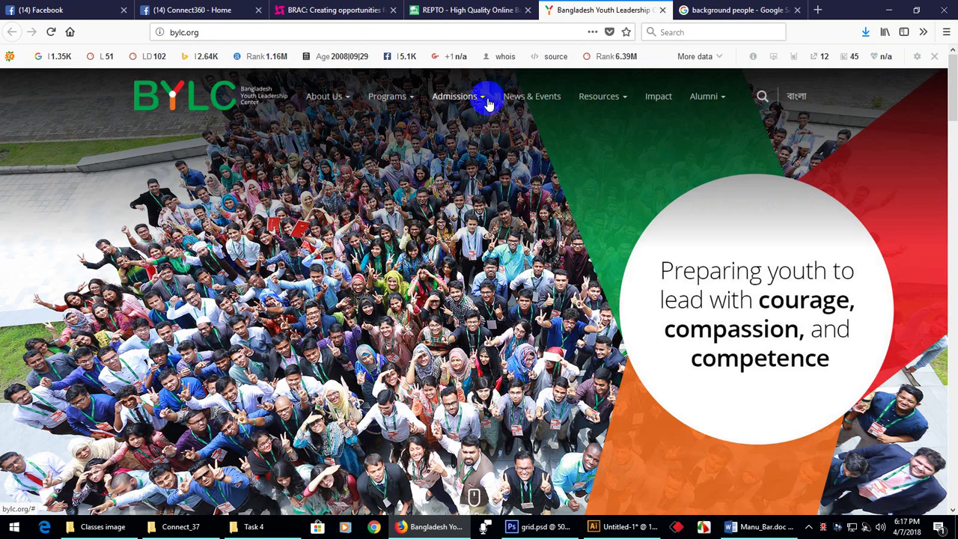
scroll(491, 458, down, 5)
scroll(493, 455, up, 5)
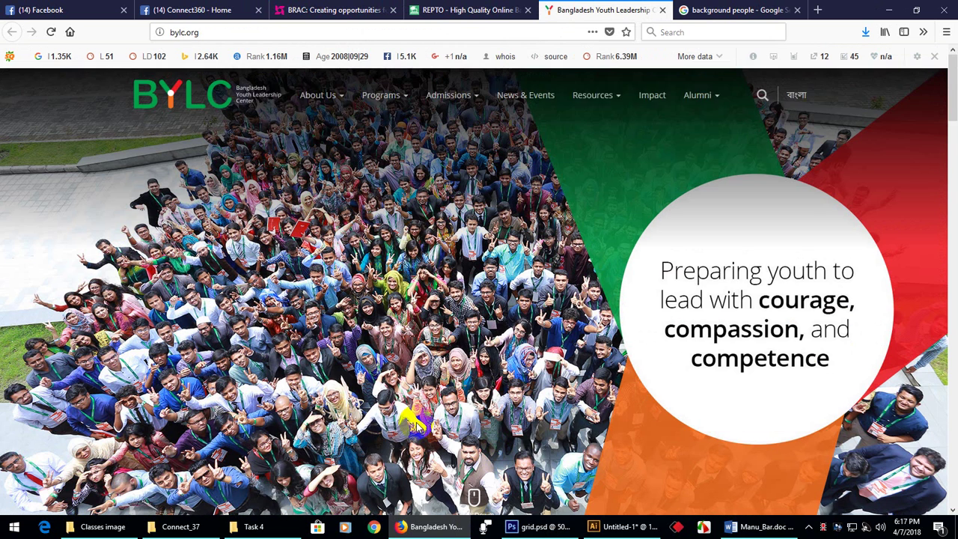
click(537, 526)
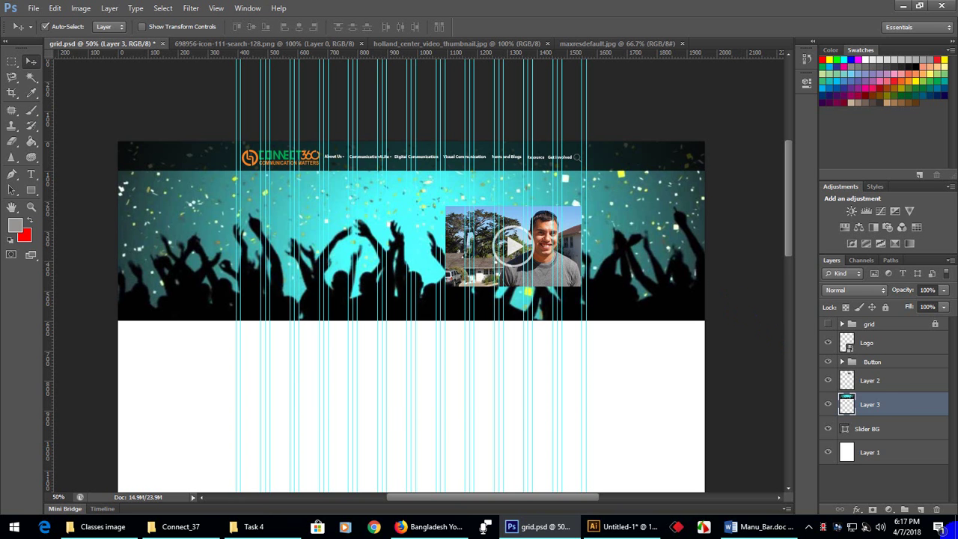
Rename the crowd image layer to Slider 1 and the video thumbnail layer to Latest Link
double_click(870, 404)
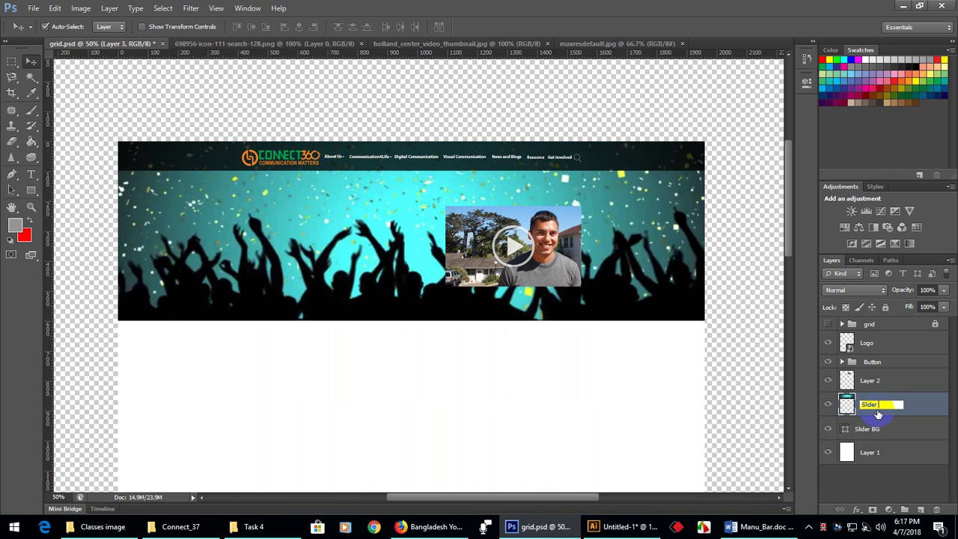
key(Return)
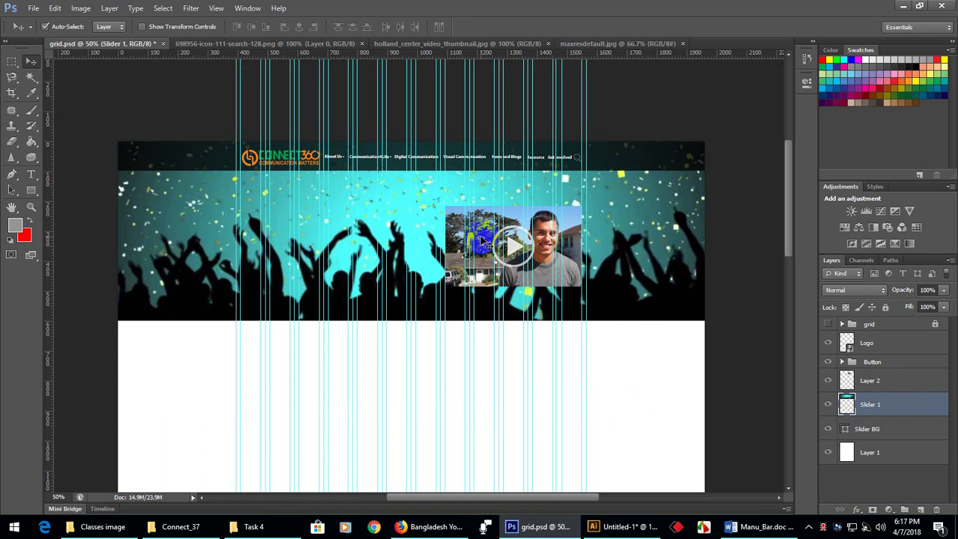
click(873, 381)
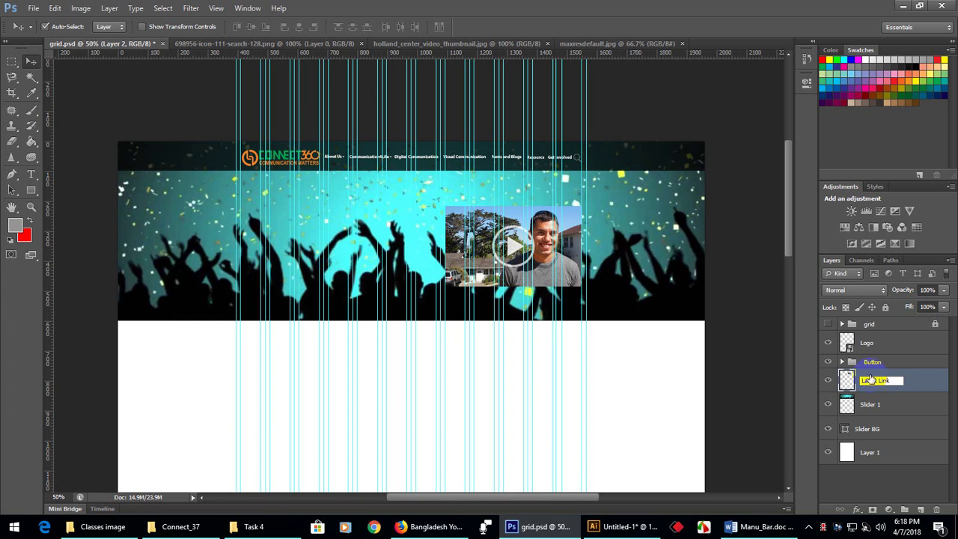
click(914, 383)
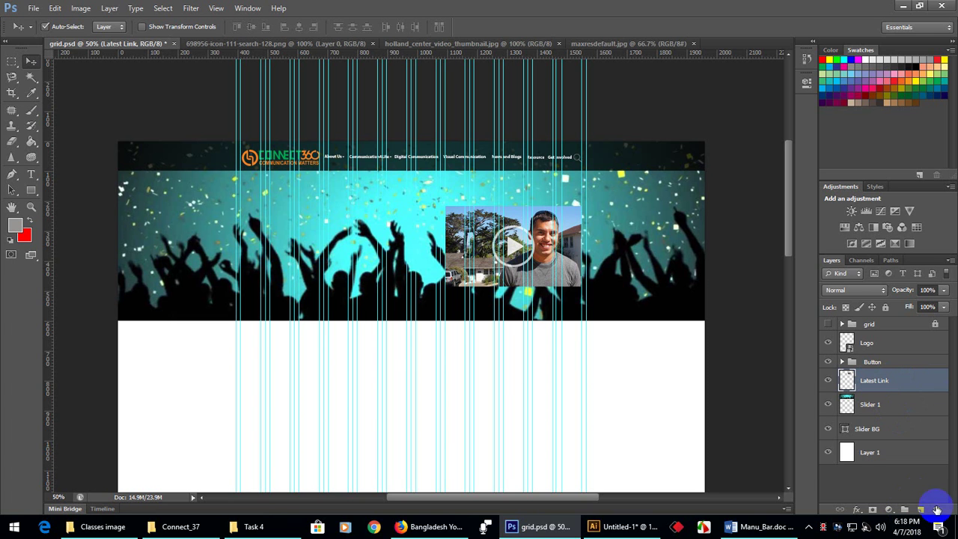
Create a layer group named Slider and put the Latest Link, Slider 1 and Slider BG layers in it
click(904, 510)
click(877, 378)
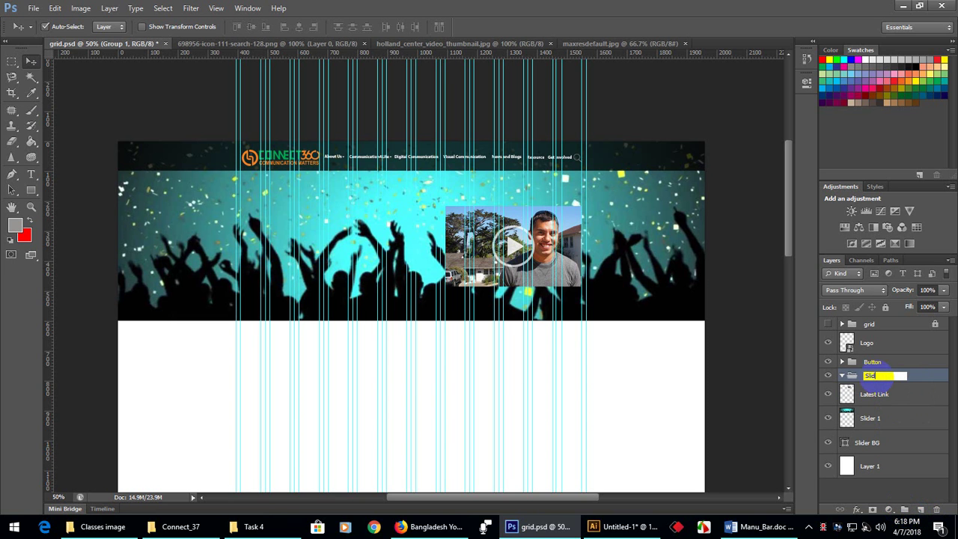
text(Slider)
click(890, 394)
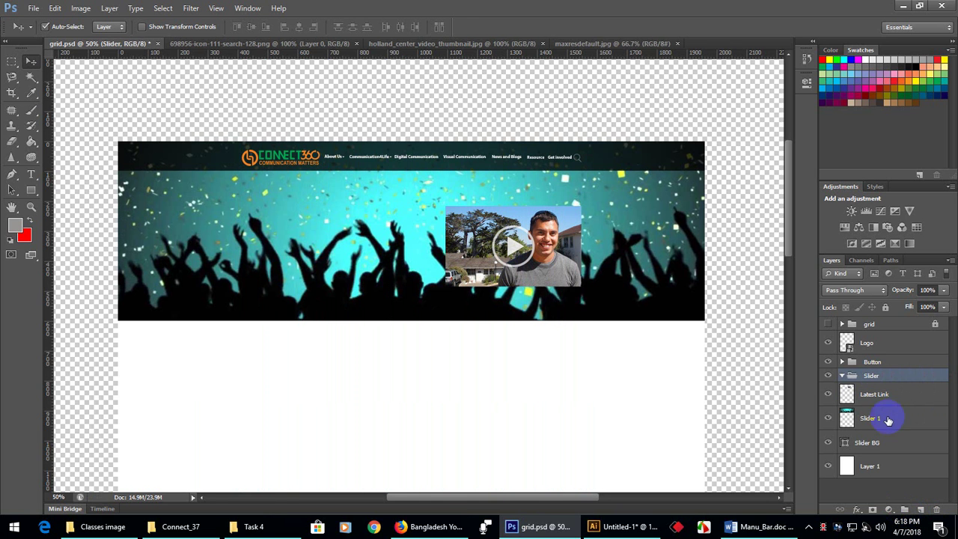
shift+click(887, 421)
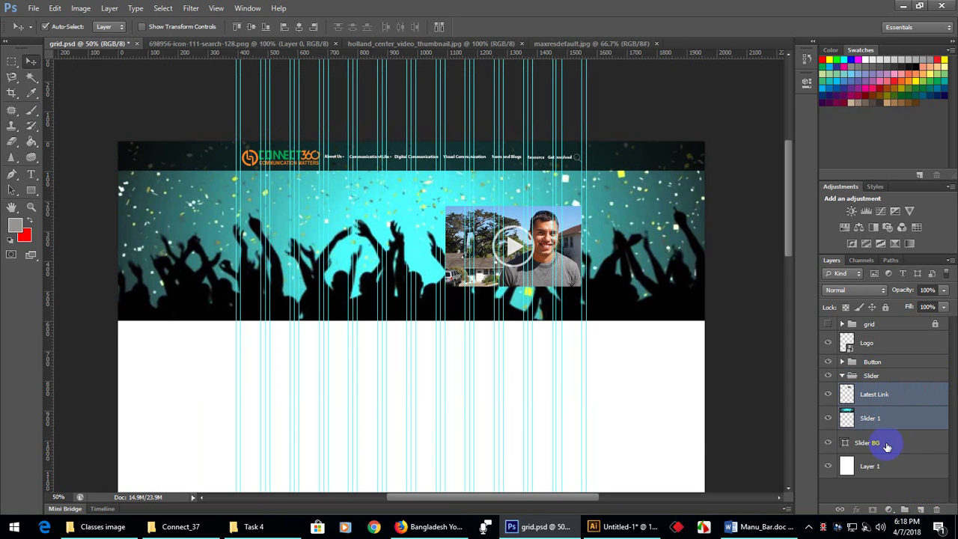
shift+click(887, 445)
drag(876, 398, 881, 378)
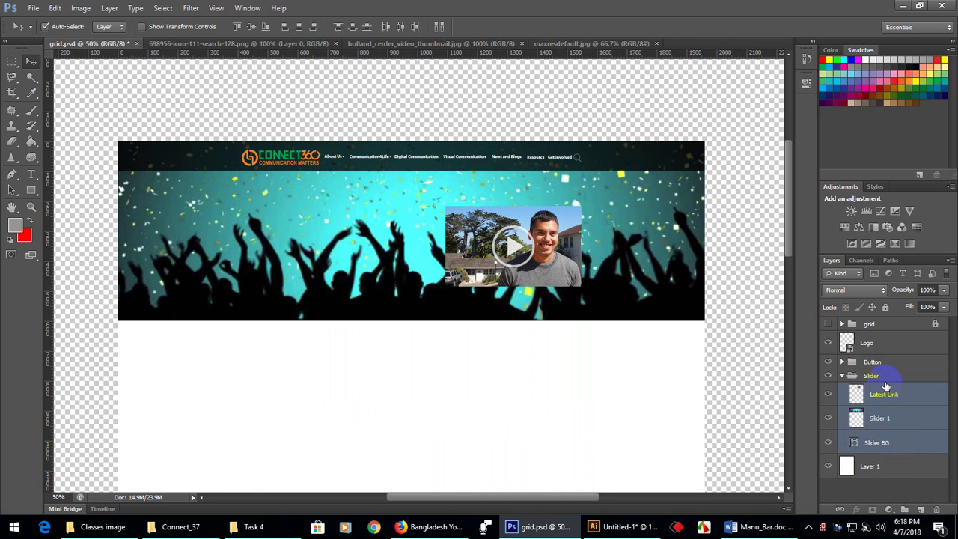
Open the JPG of the woman holding lights from the Classes image folder and place it in grid.psd above the Slider 1 layer
click(894, 420)
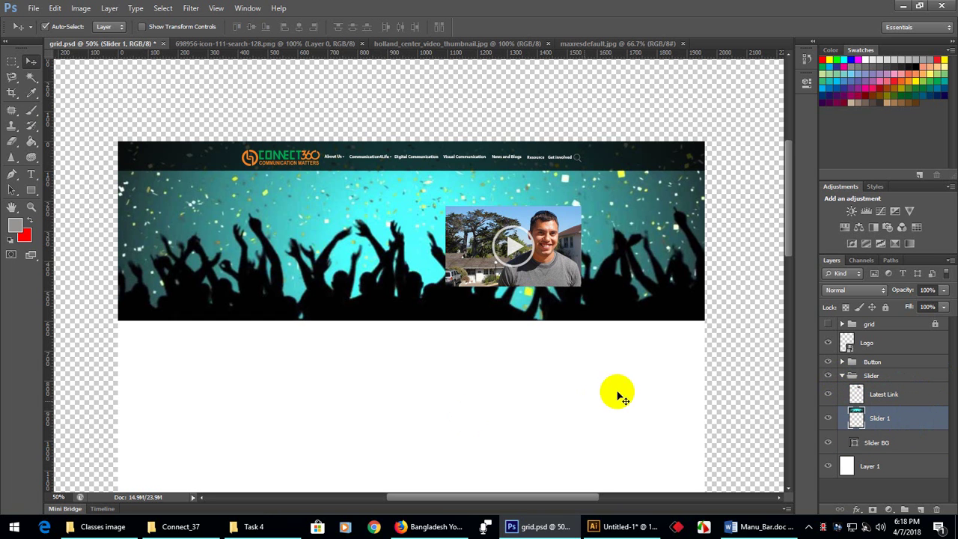
click(322, 264)
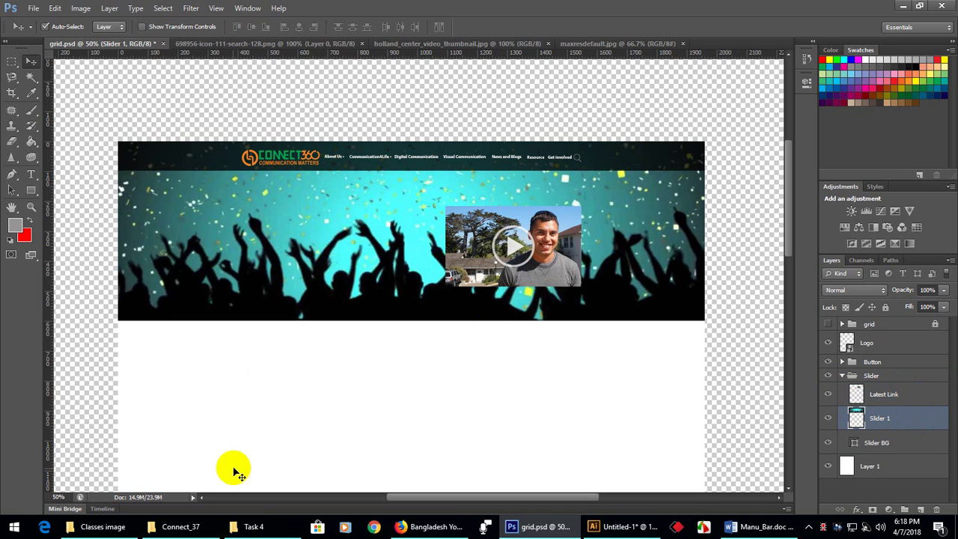
click(93, 526)
click(534, 246)
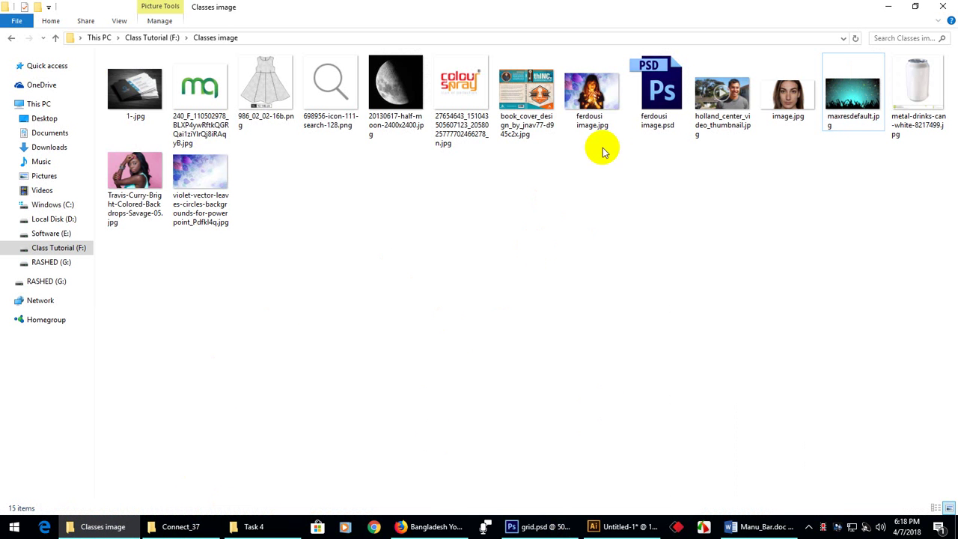
click(597, 96)
drag(598, 96, 736, 45)
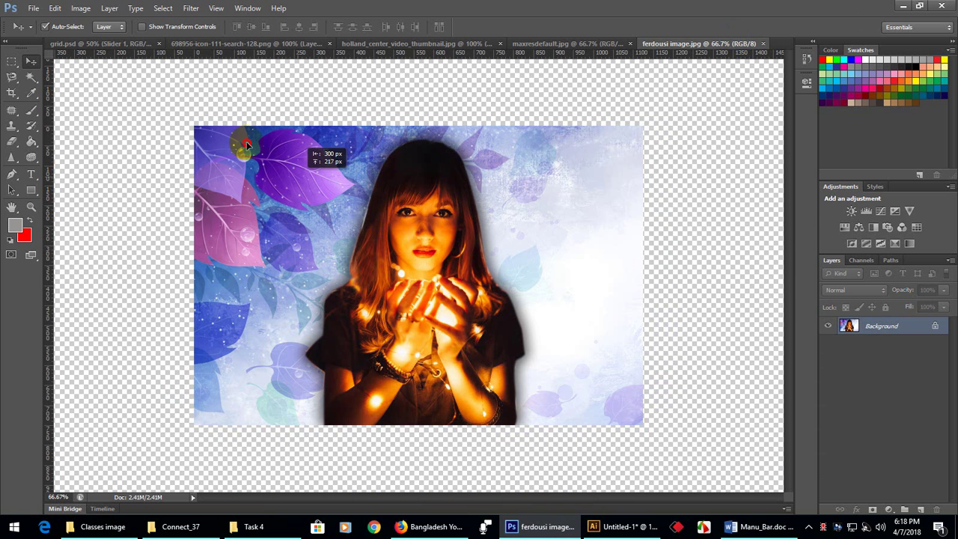
drag(100, 45, 644, 264)
scroll(724, 389, down, 2)
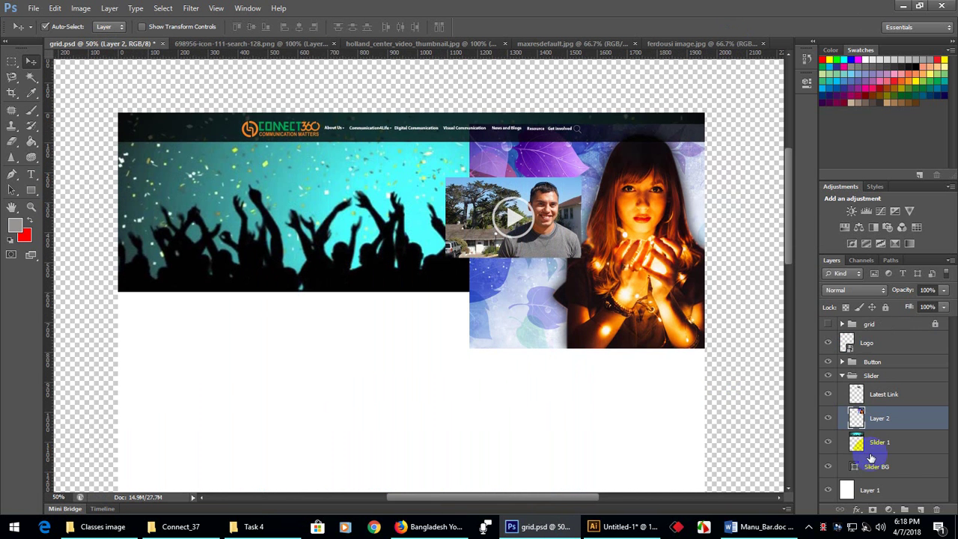
Place the woman image's layer below Slider 1 and rename it Slider 2
drag(887, 425, 891, 449)
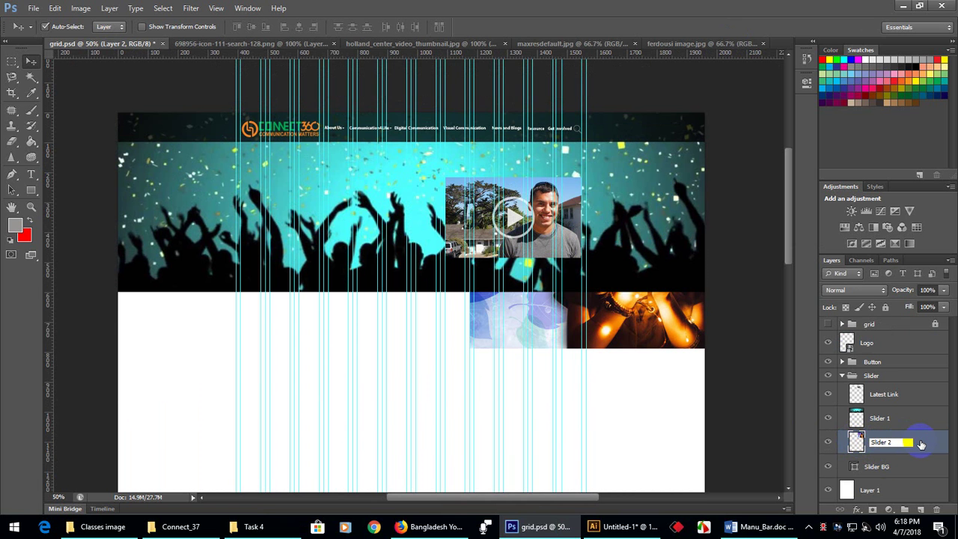
key(Return)
Move the Slider 2 image to the canvas's left edge and raise its centre to Y 366 px with Free Transform
click(638, 325)
drag(637, 325, 281, 345)
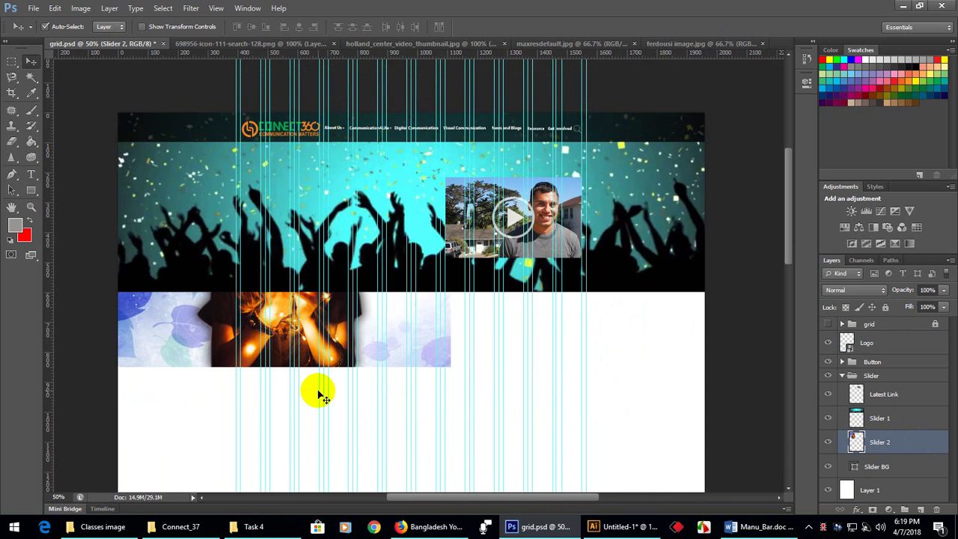
key(ctrl+t)
scroll(256, 323, down, 1)
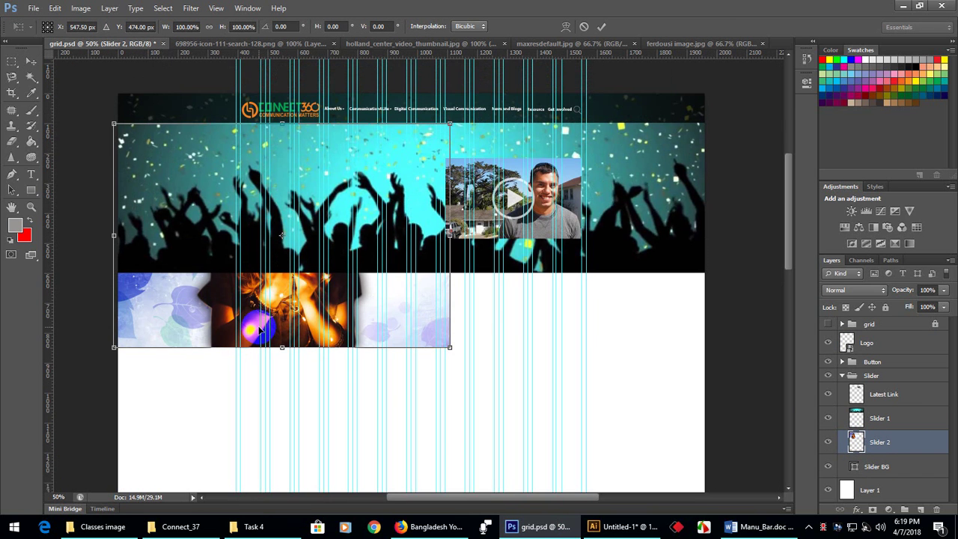
key(shift+Up)
key(shift+Up)
key(shift+Up)
key(shift+Up)
key(shift+Up)
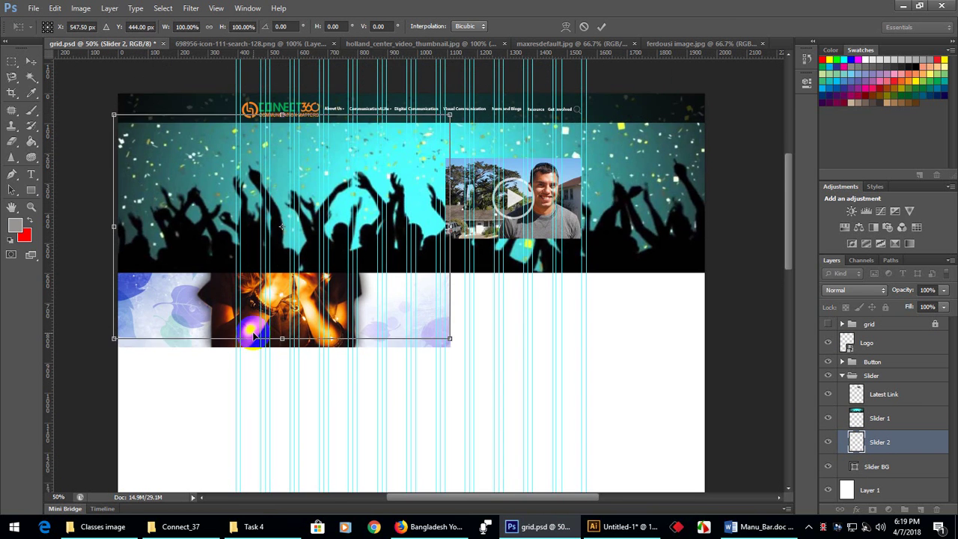
key(shift+Up)
key(shift+Up)
key(shift+Up)
key(shift+Up)
key(shift+Up)
key(shift+Up)
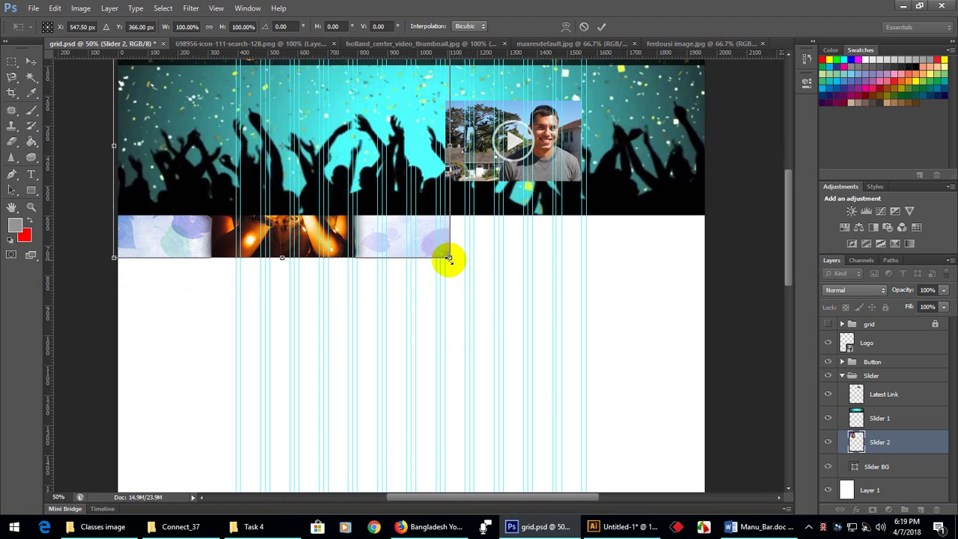
Scale the Slider 2 image to about 176% to span the canvas width and move it up behind the Slider 1 image
drag(447, 259, 713, 415)
scroll(623, 397, up, 3)
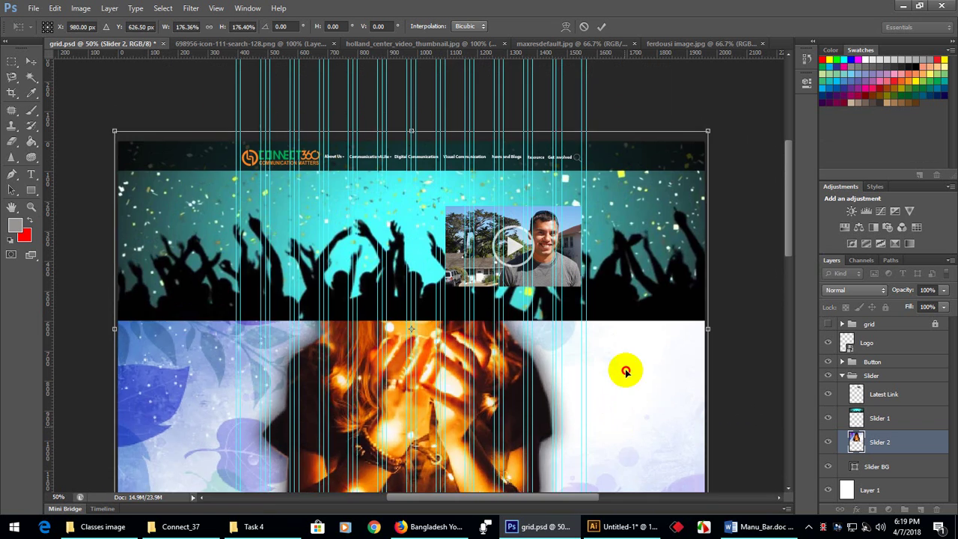
drag(626, 371, 636, 221)
click(691, 473)
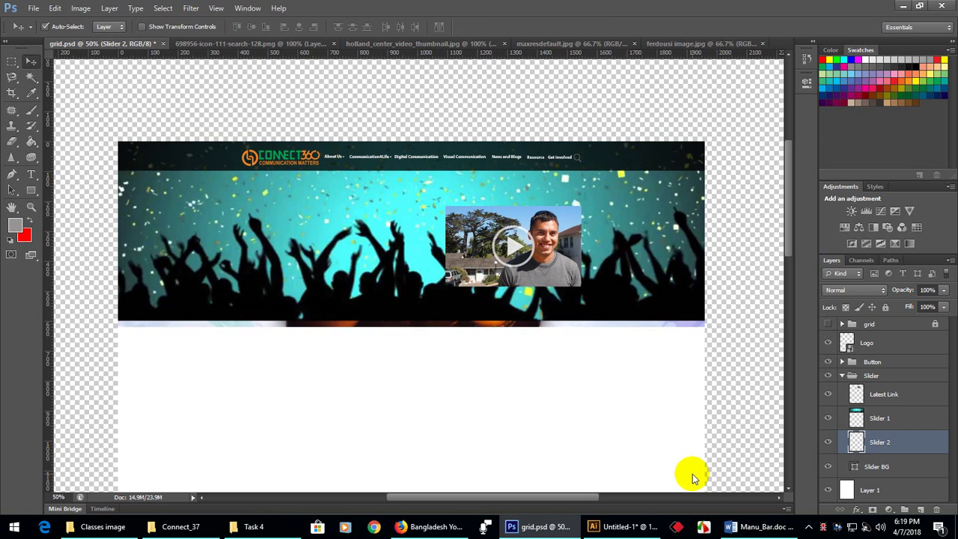
Delete the strip of Slider 2 that extends below the Slider 1 image using an inverted layer selection, and deselect
key(ctrl+semicolon)
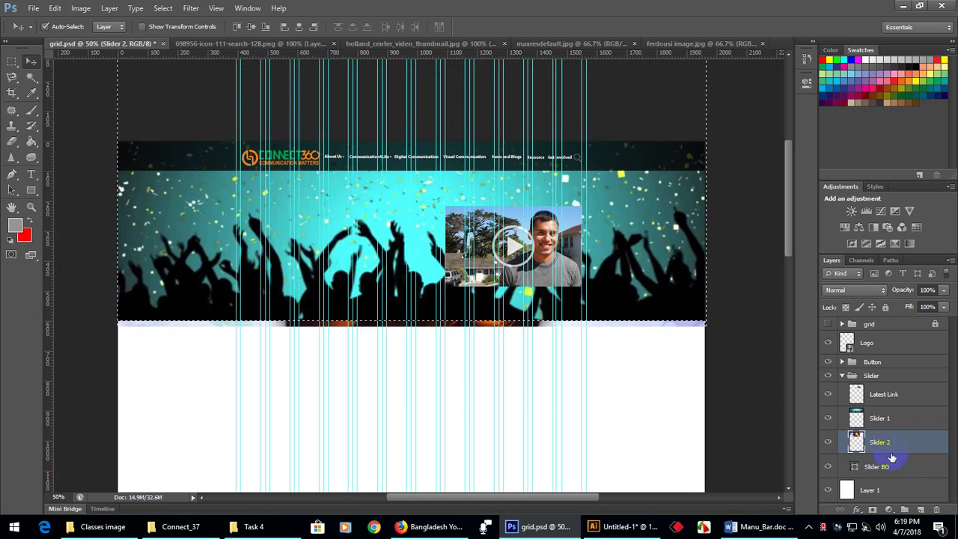
ctrl+click(855, 442)
click(162, 8)
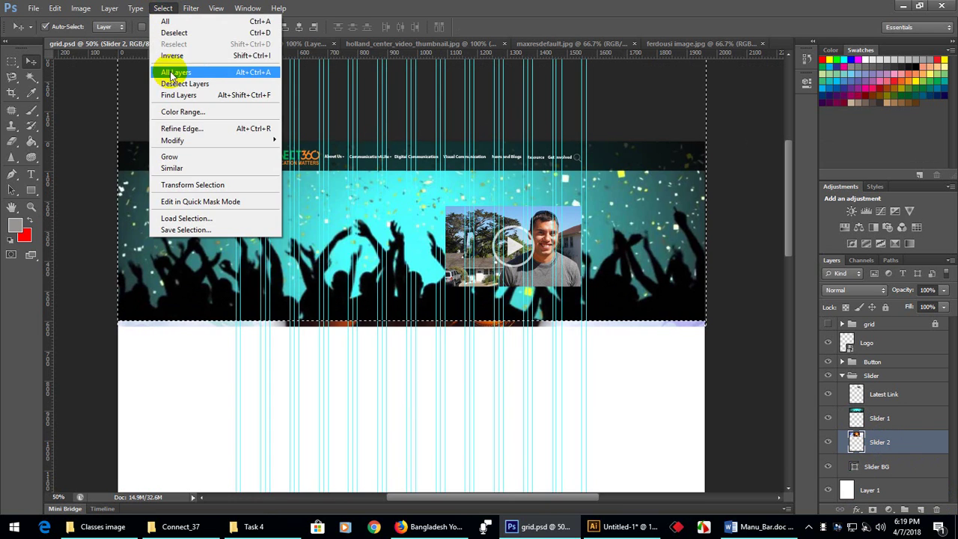
click(172, 55)
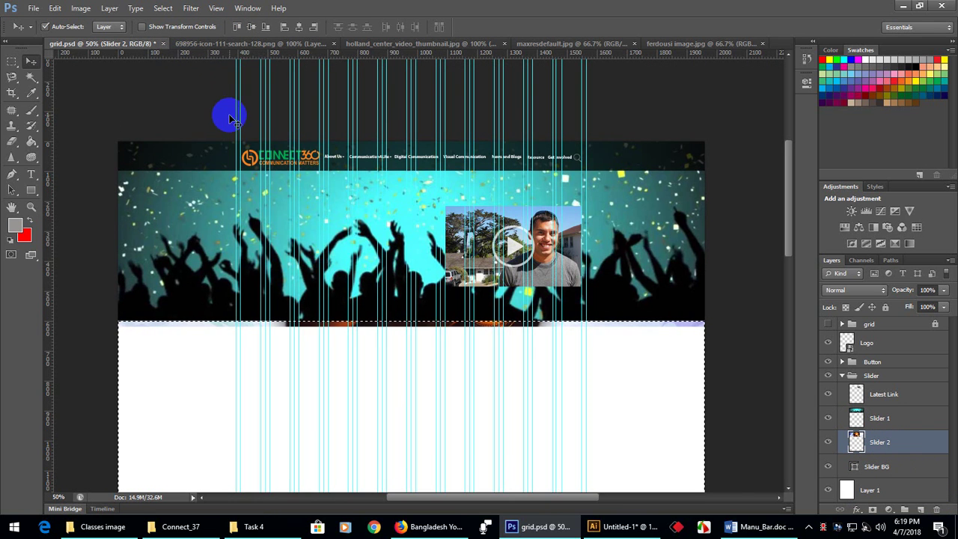
key(Delete)
key(ctrl+d)
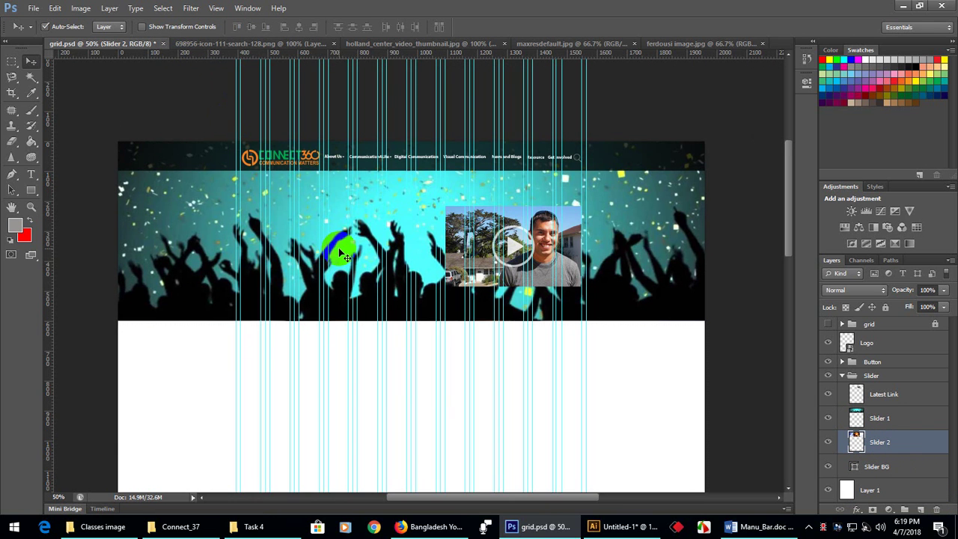
Toggle the Slider 1 layer's visibility repeatedly to compare the two slide images
click(831, 418)
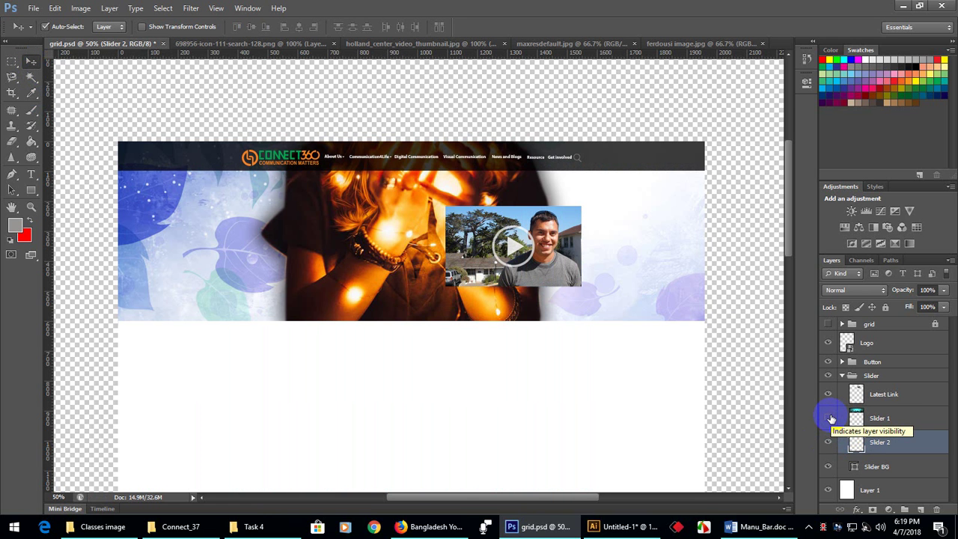
click(828, 419)
click(827, 418)
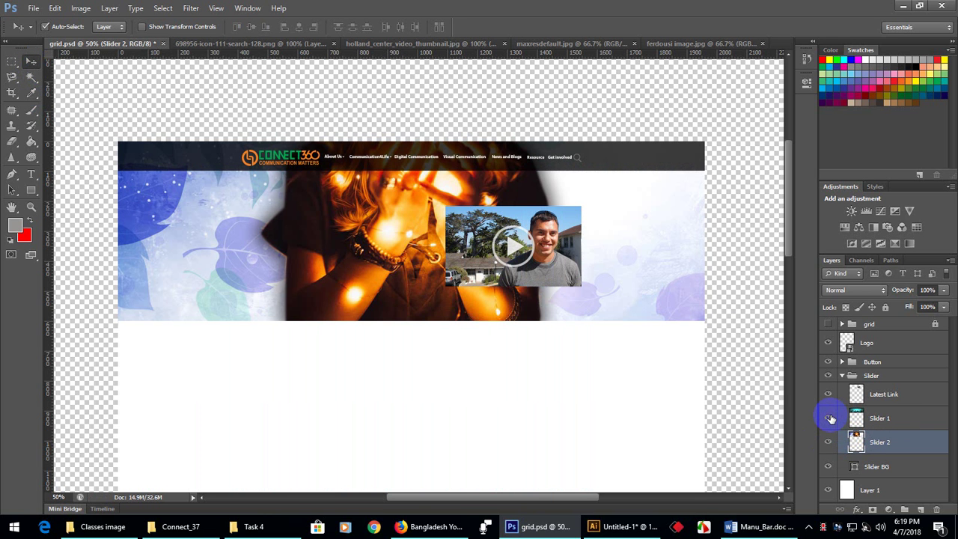
click(831, 418)
click(831, 418)
click(831, 418)
click(830, 419)
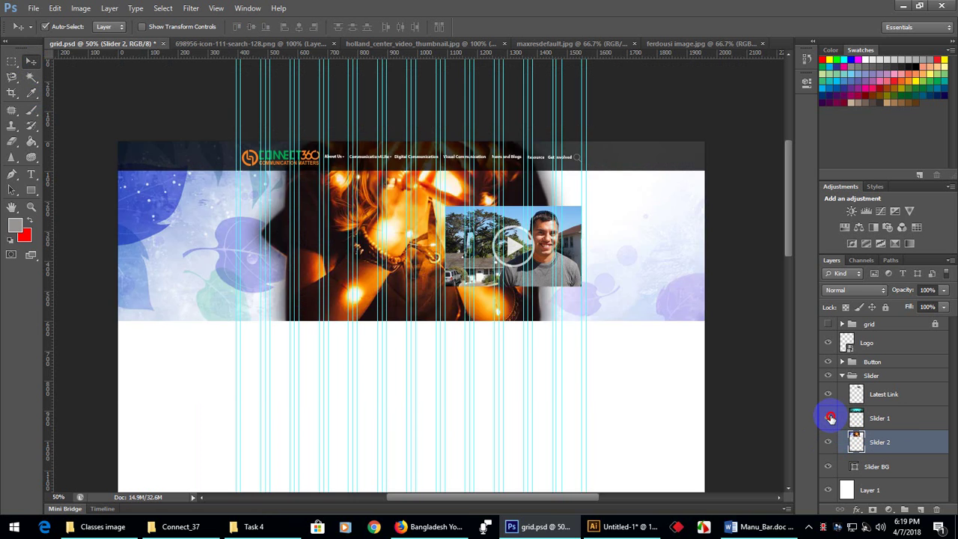
click(829, 418)
click(828, 418)
click(828, 418)
click(828, 418)
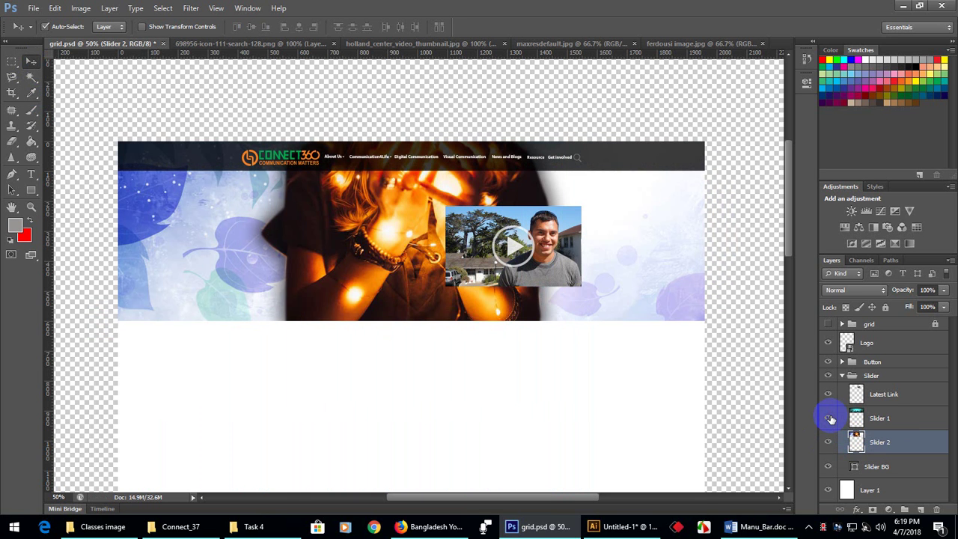
click(829, 419)
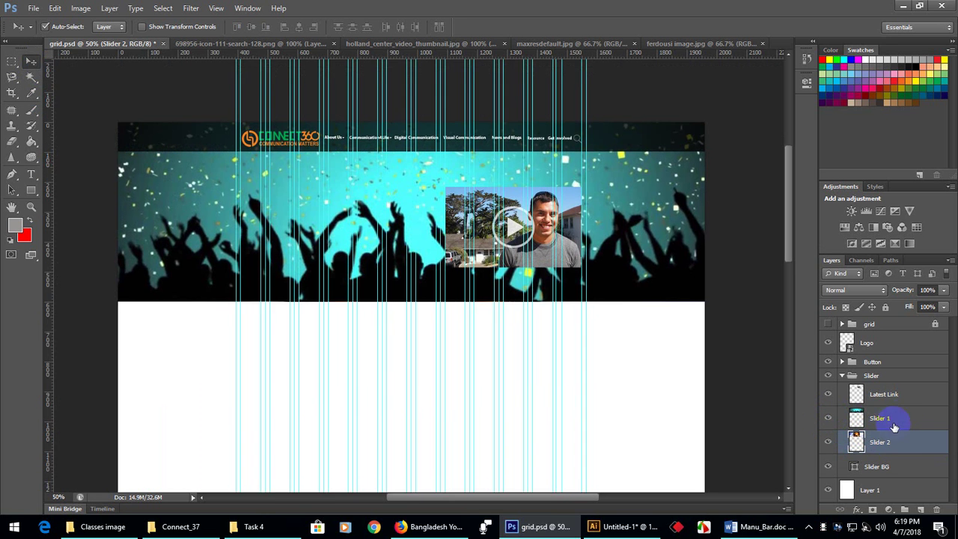
Collapse the Slider layer group
click(904, 419)
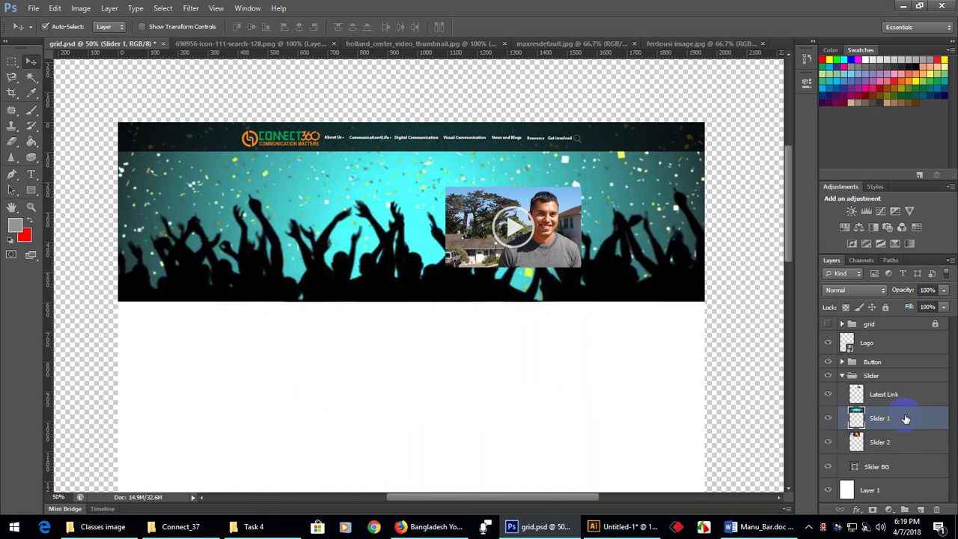
click(906, 441)
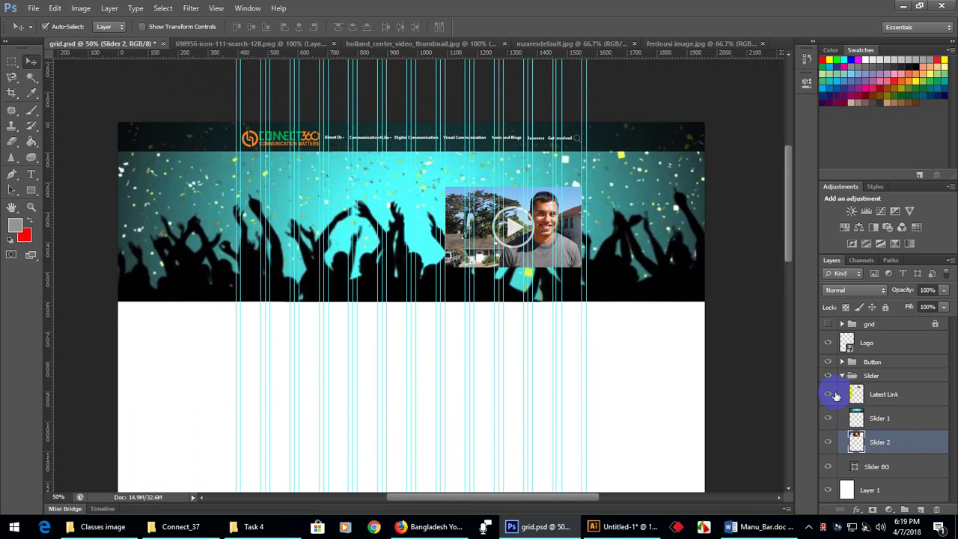
click(841, 378)
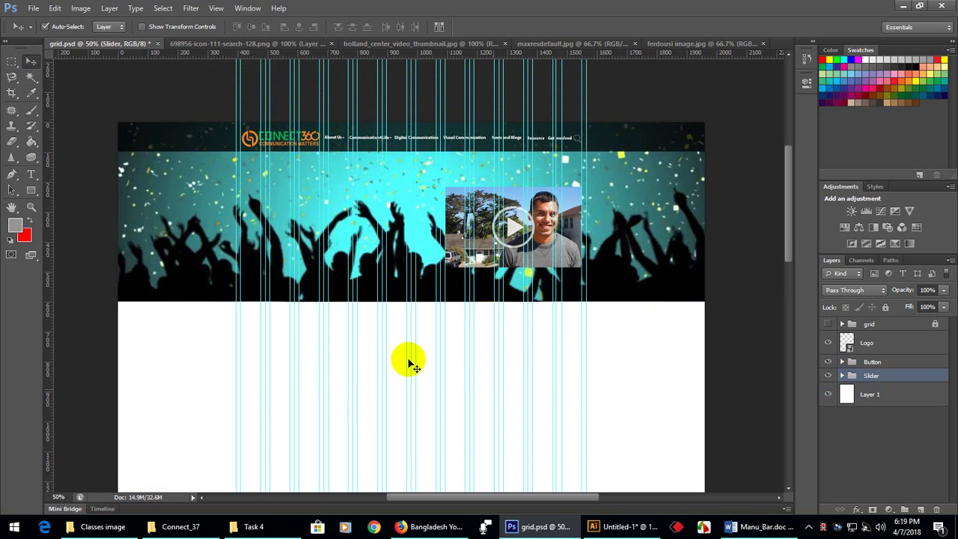
scroll(557, 362, up, 3)
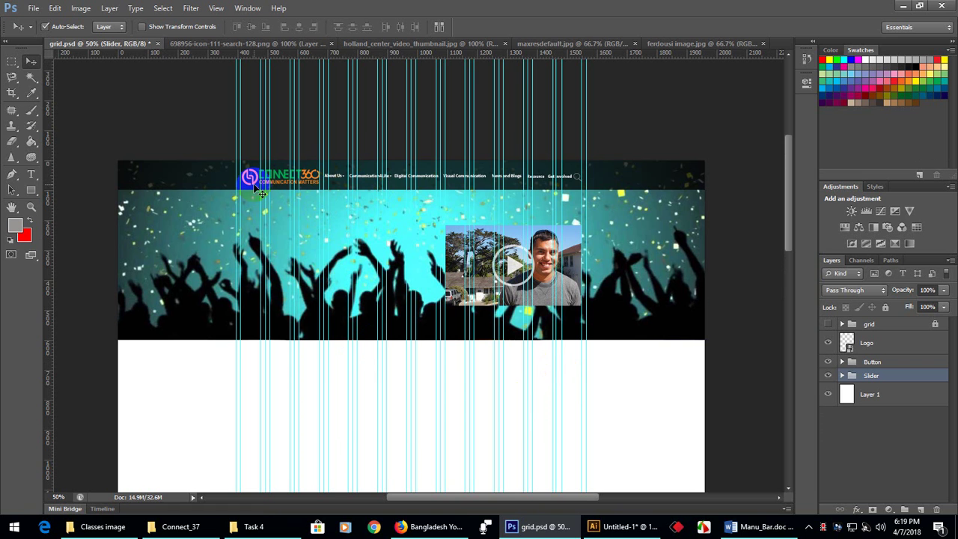
click(582, 194)
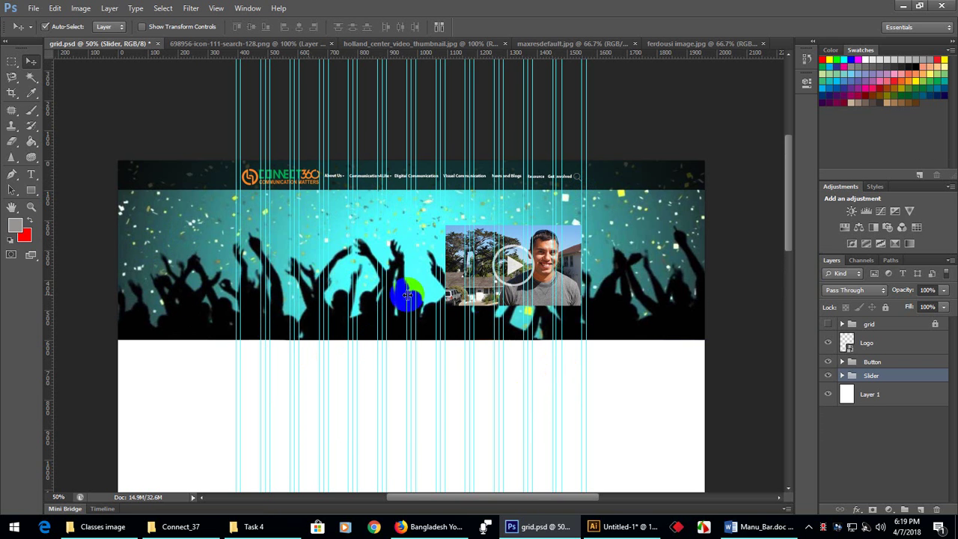
Scale the header's Connect360 logo down to about 27%, keeping it centred in place
key(ctrl+plus)
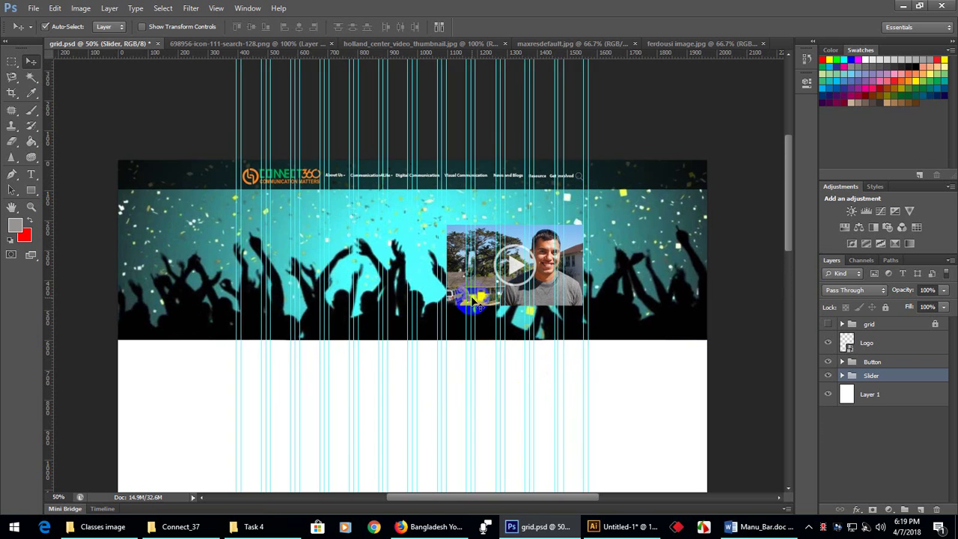
click(278, 148)
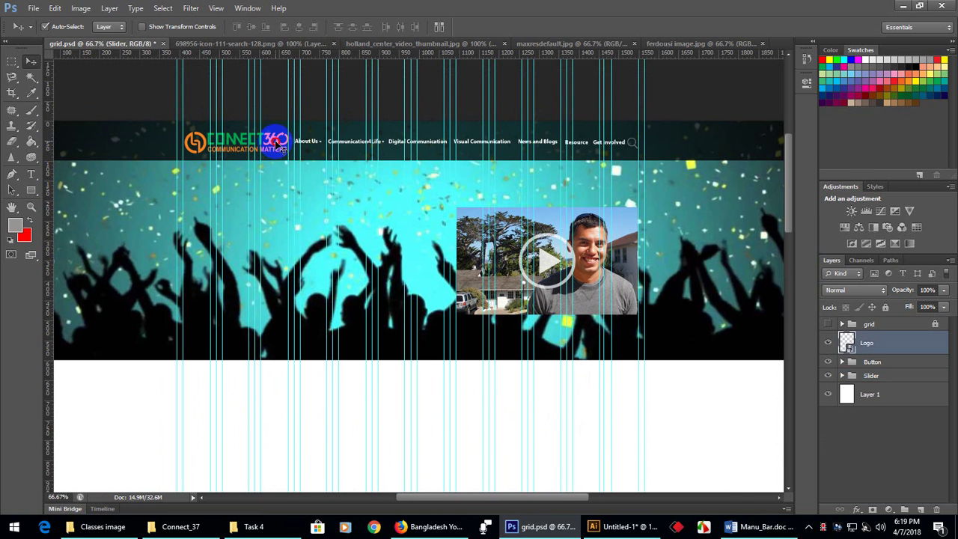
key(ctrl+h)
key(ctrl+t)
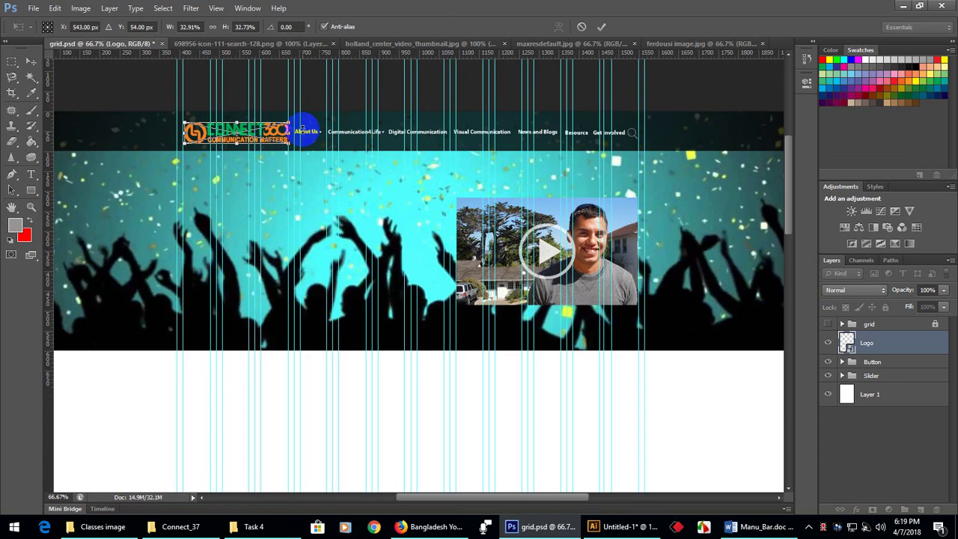
drag(298, 125, 278, 131)
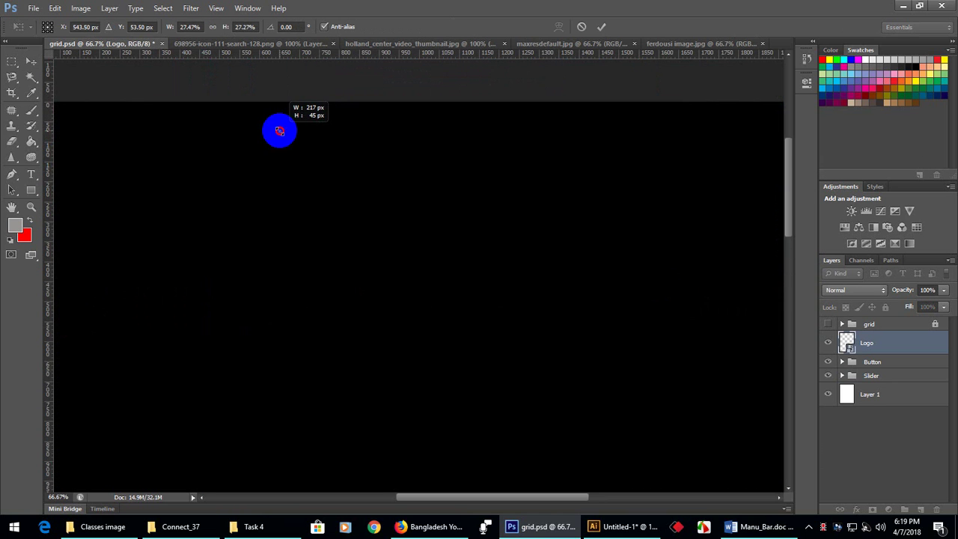
key(Return)
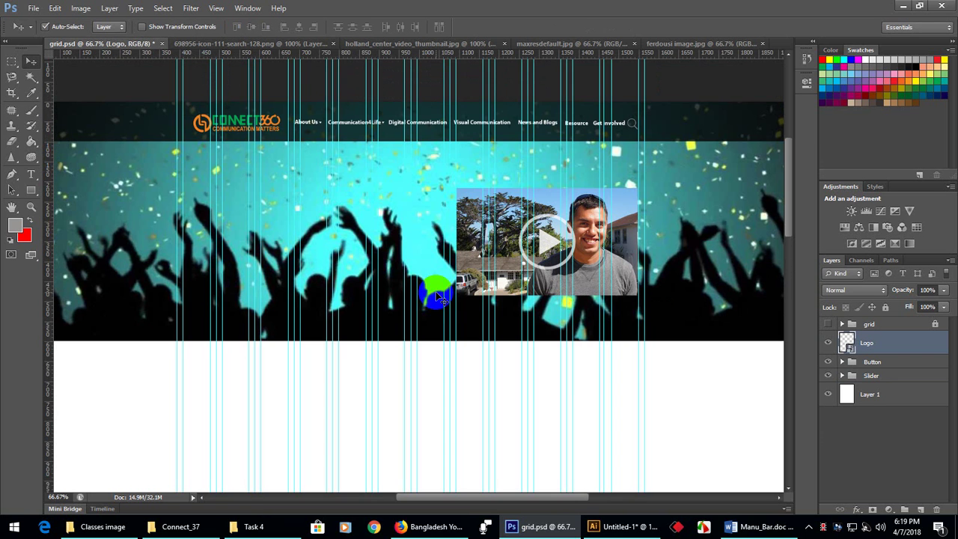
Nudge the logo left to the first grid column's guide and check the header with the guides hidden and shown
key(shift+Left)
key(shift+Left)
key(ctrl+semicolon)
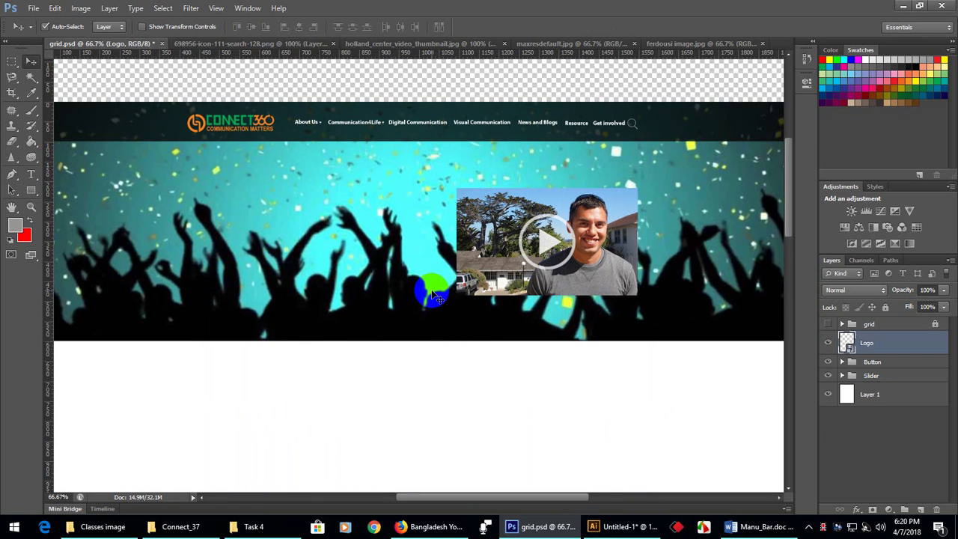
key(ctrl+semicolon)
scroll(389, 247, down, 3)
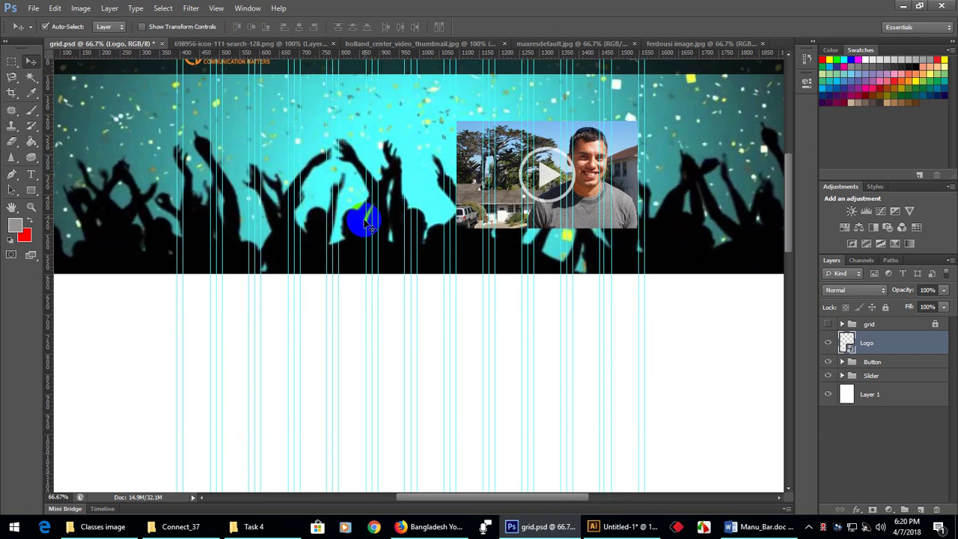
scroll(363, 224, up, 2)
key(ctrl+semicolon)
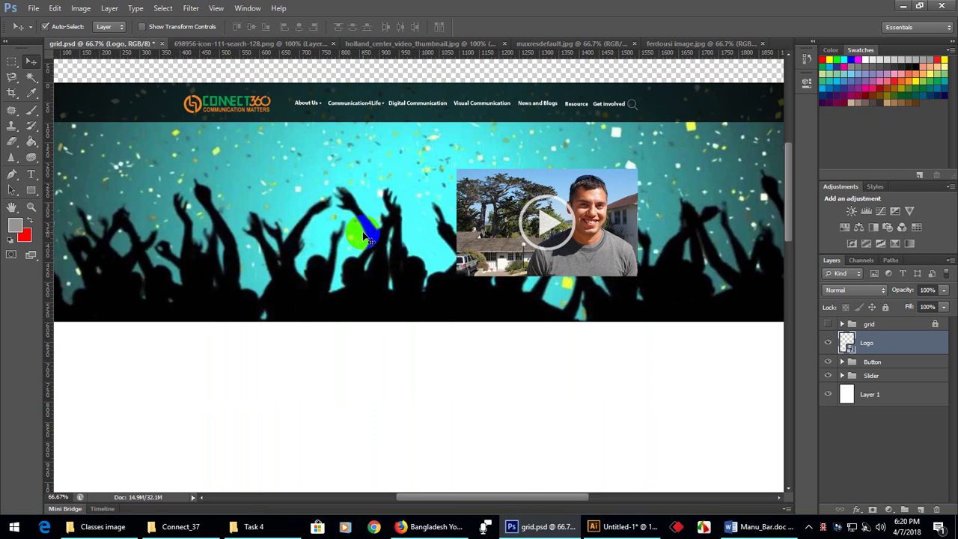
key(ctrl+semicolon)
scroll(368, 240, down, 1)
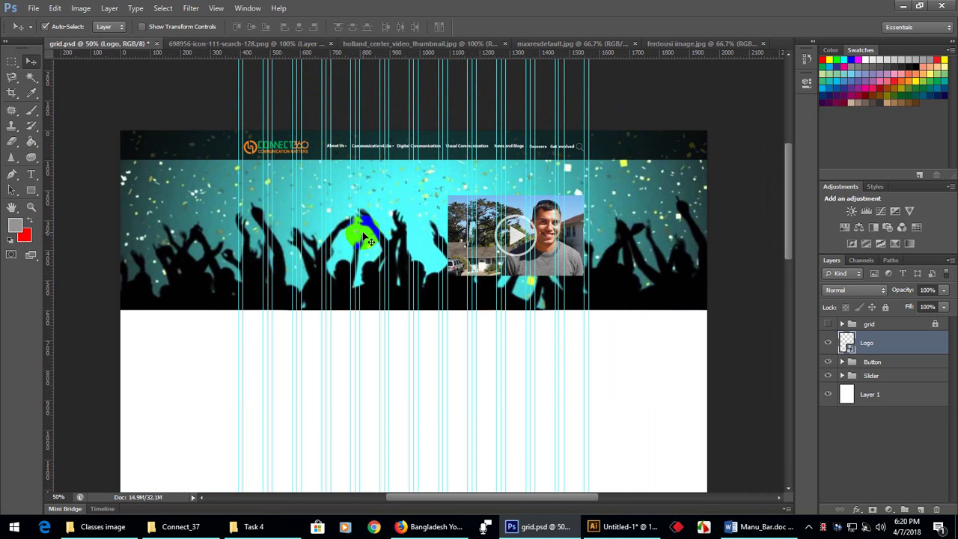
scroll(459, 150, down, 3)
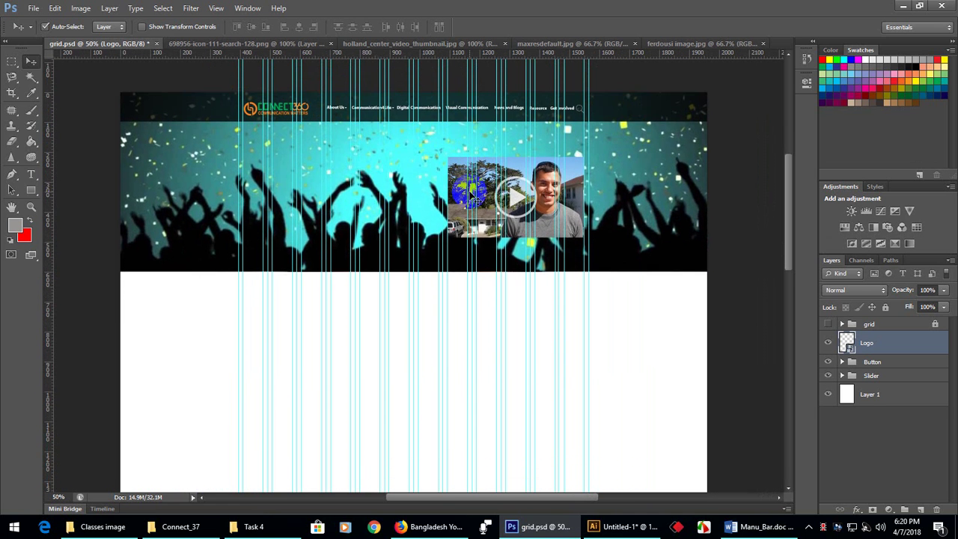
scroll(466, 278, up, 3)
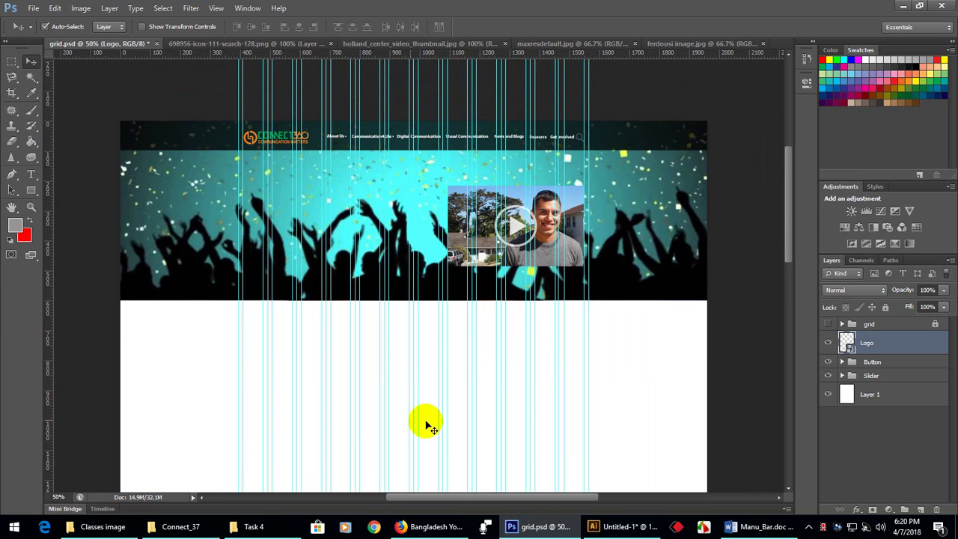
Switch to the bylc.org page in Firefox and examine the About BYLC heading and text below the slider
click(446, 527)
scroll(419, 342, down, 4)
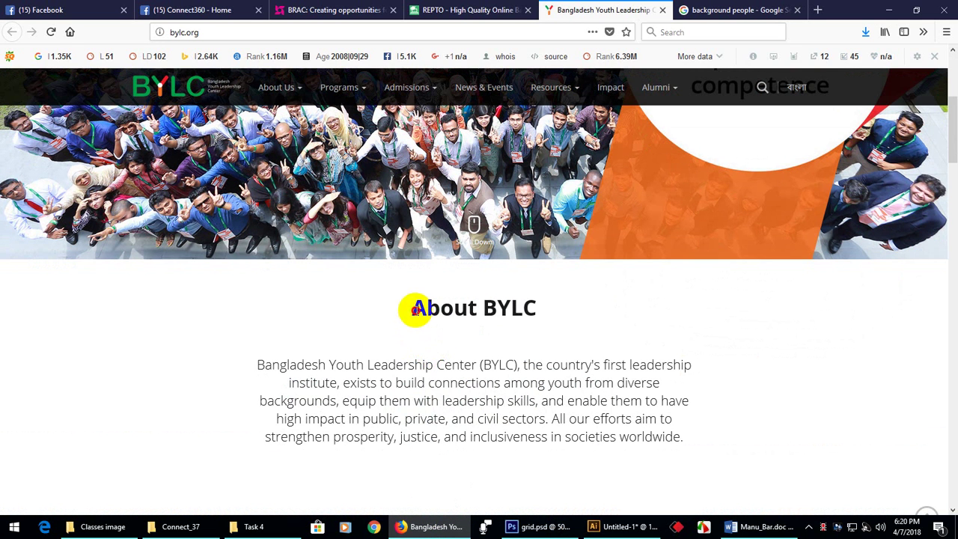
drag(414, 309, 544, 311)
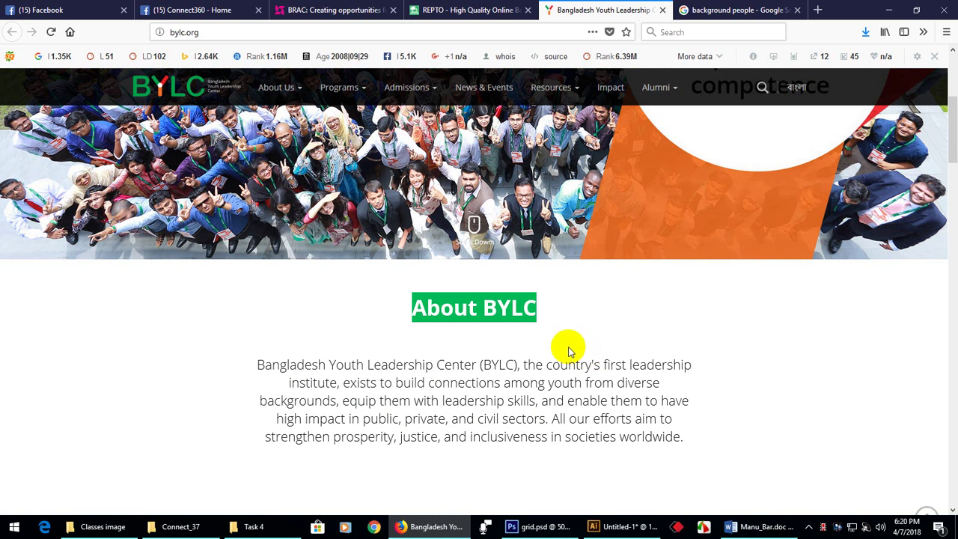
Switch to Photoshop and add the bold 27 pt heading "About CONNECT360" in the white area below the slider
click(525, 526)
scroll(367, 337, down, 3)
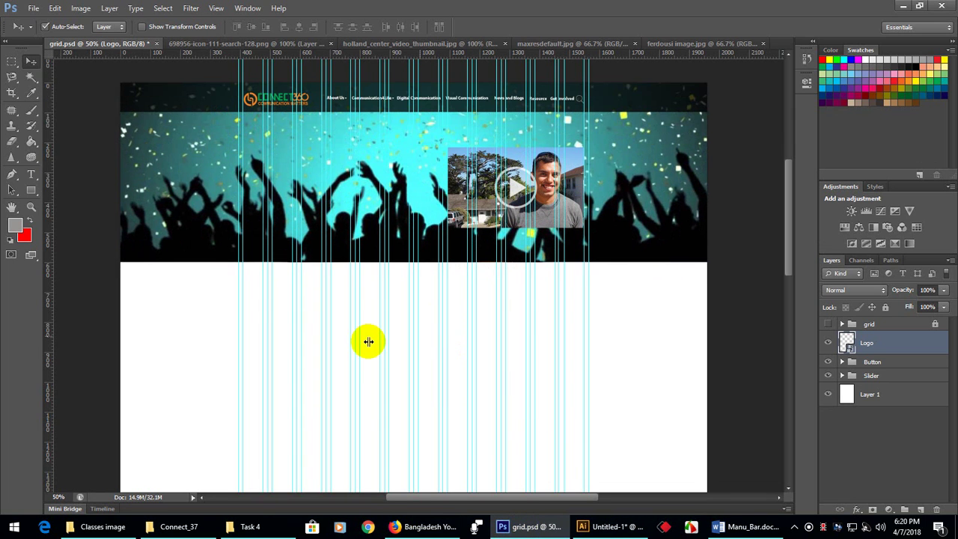
click(32, 174)
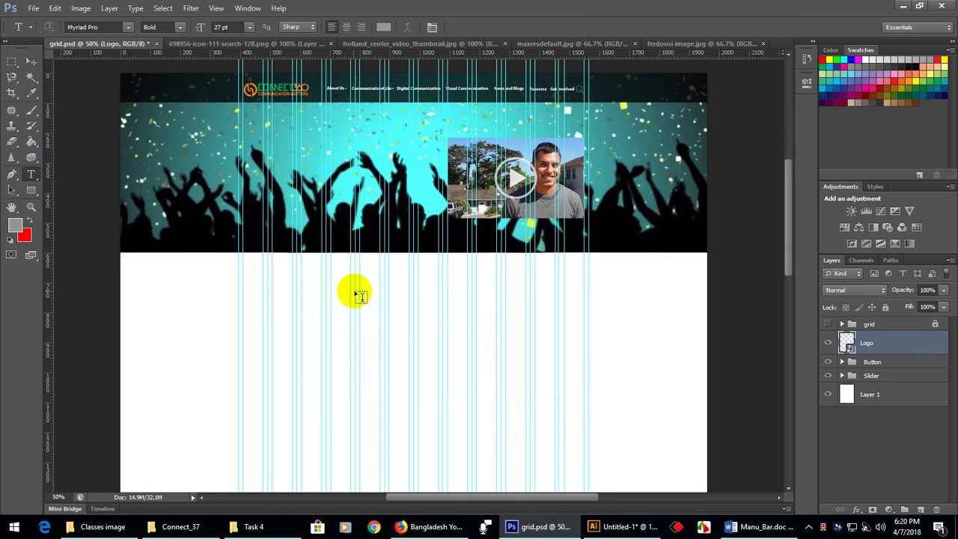
click(365, 294)
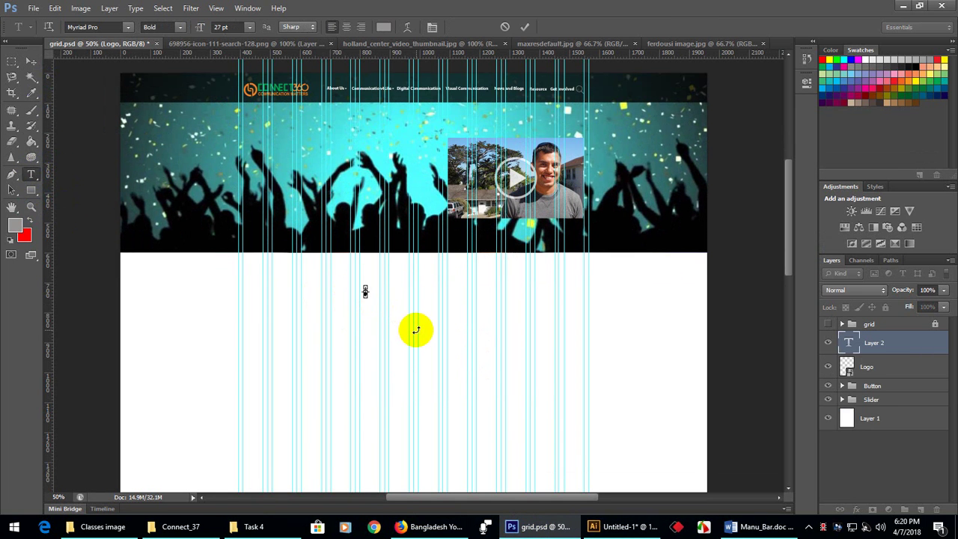
drag(407, 292, 395, 294)
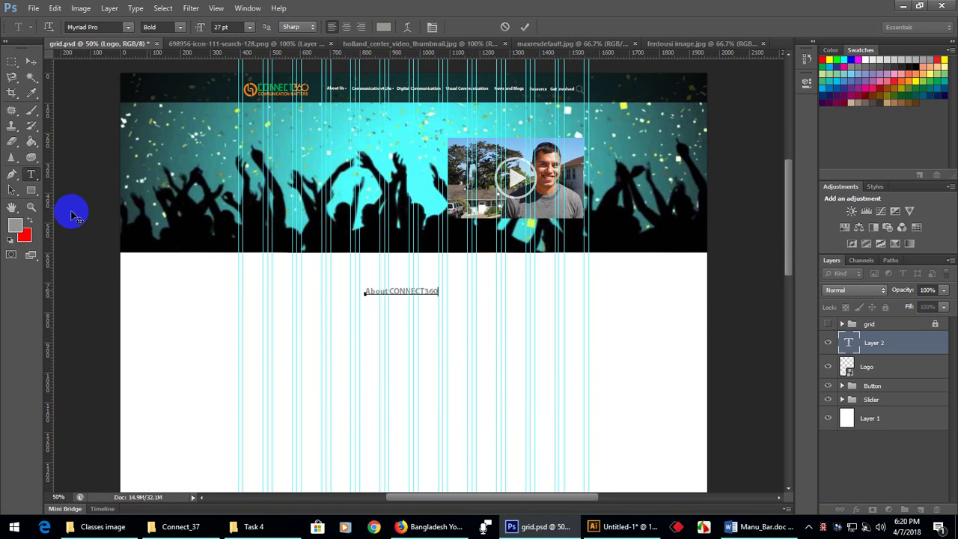
click(31, 61)
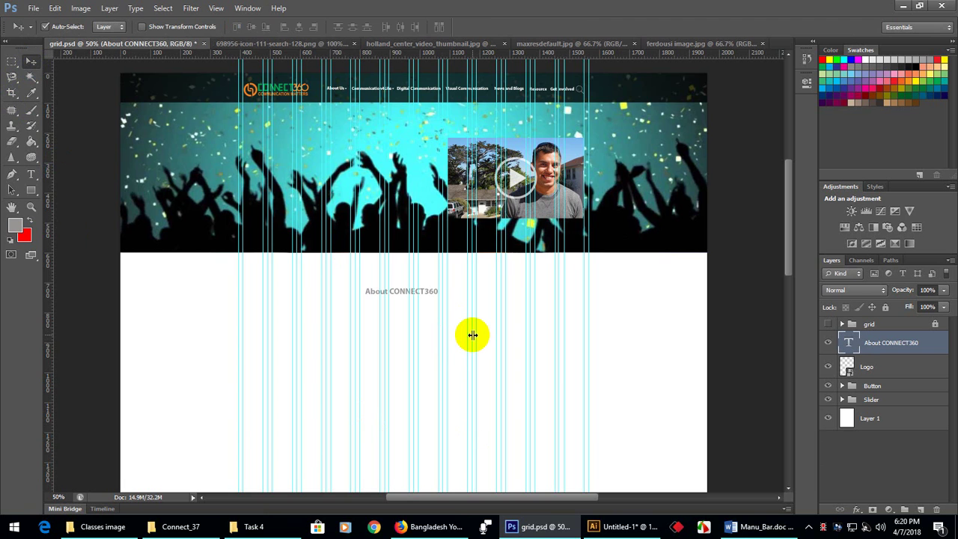
Scale the "About CONNECT360" heading up to about 144% and centre it horizontally on the page below the slider
key(ctrl+t)
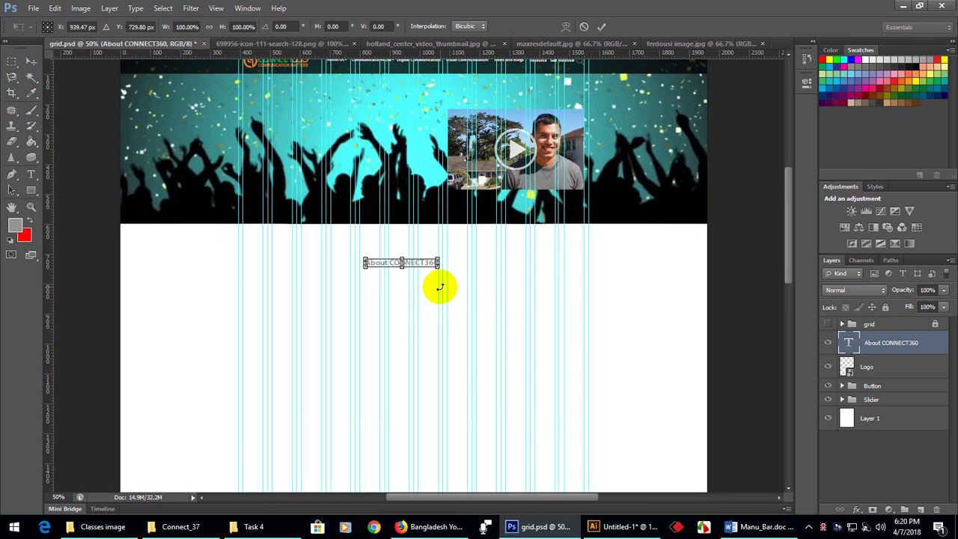
mouse_move(427, 261)
mouse_down()
mouse_move(419, 259)
mouse_move(463, 280)
mouse_up()
right_click(534, 342)
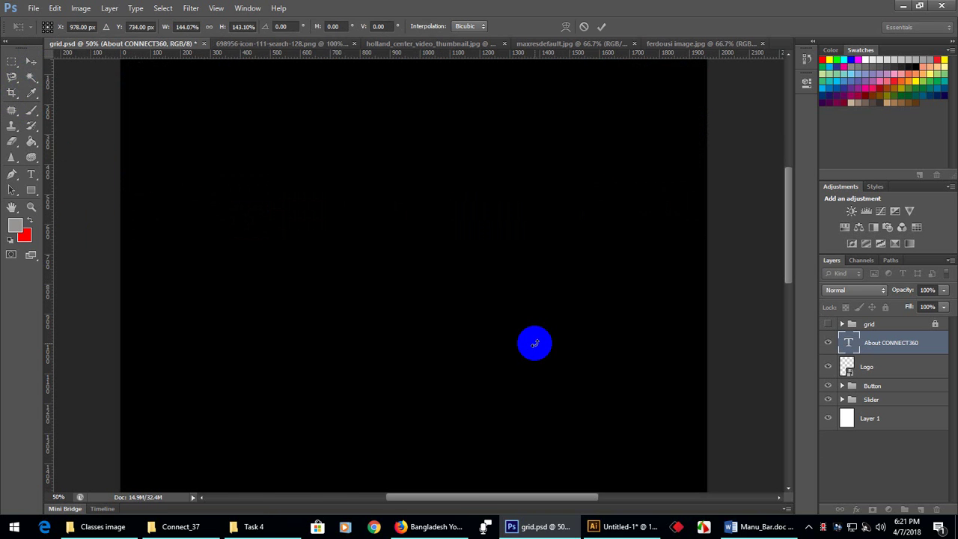
drag(534, 343, 465, 294)
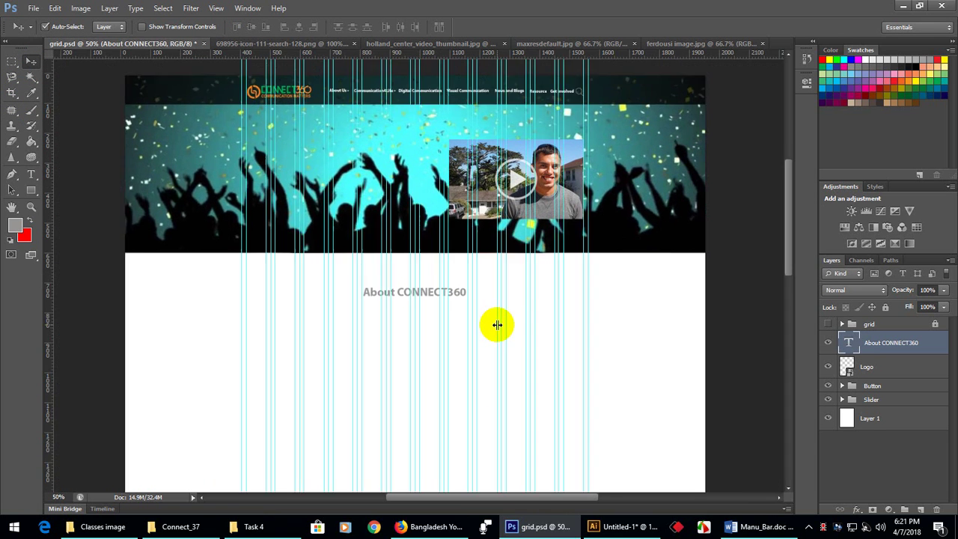
key(ctrl+minus)
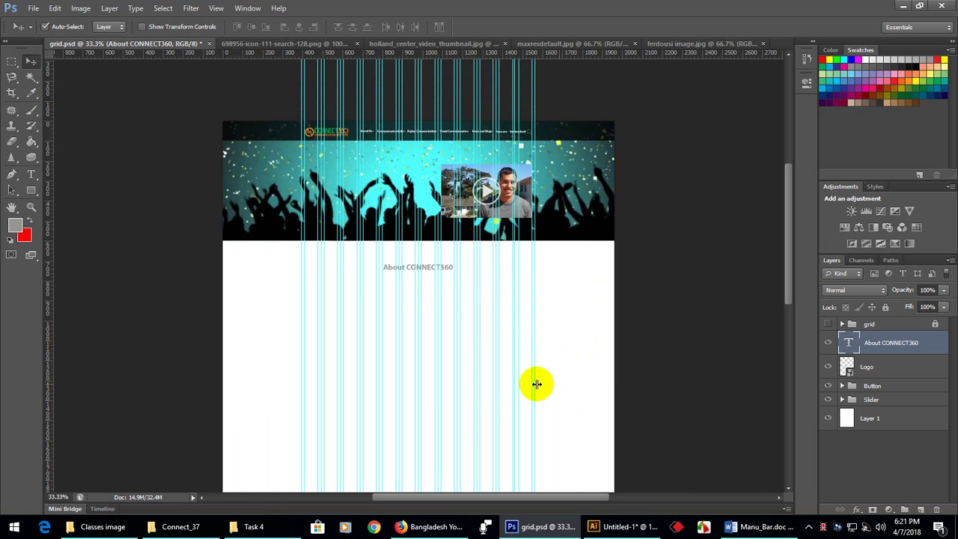
click(346, 255)
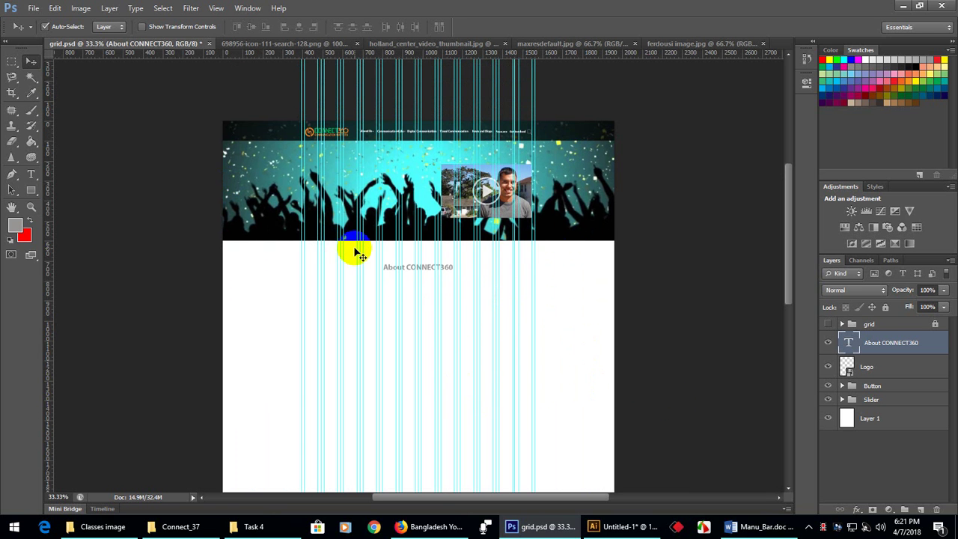
scroll(366, 256, down, 10)
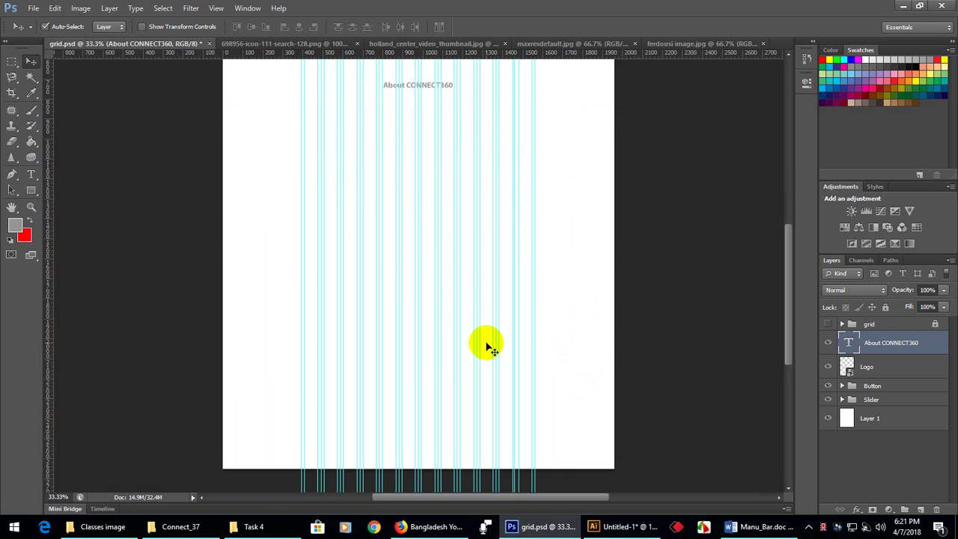
scroll(485, 351, up, 5)
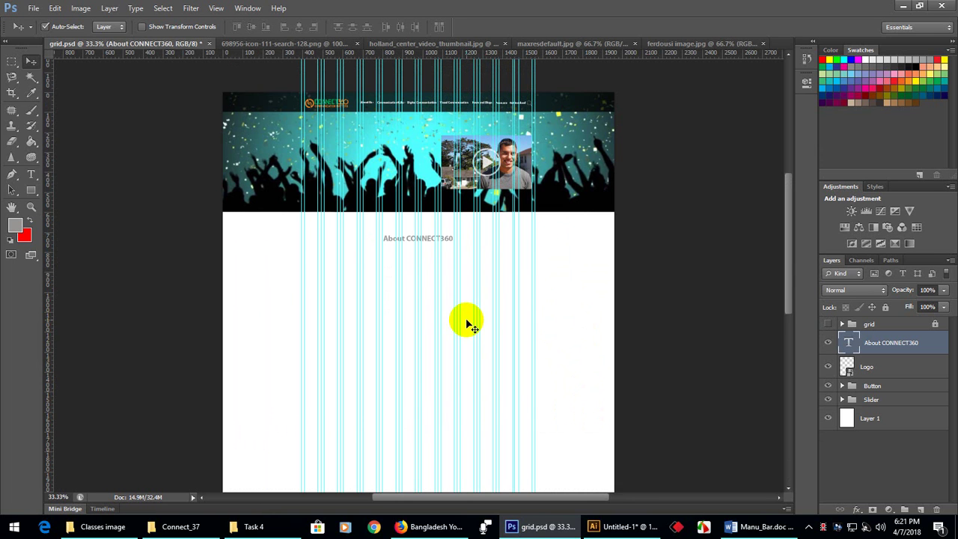
scroll(466, 322, up, 1)
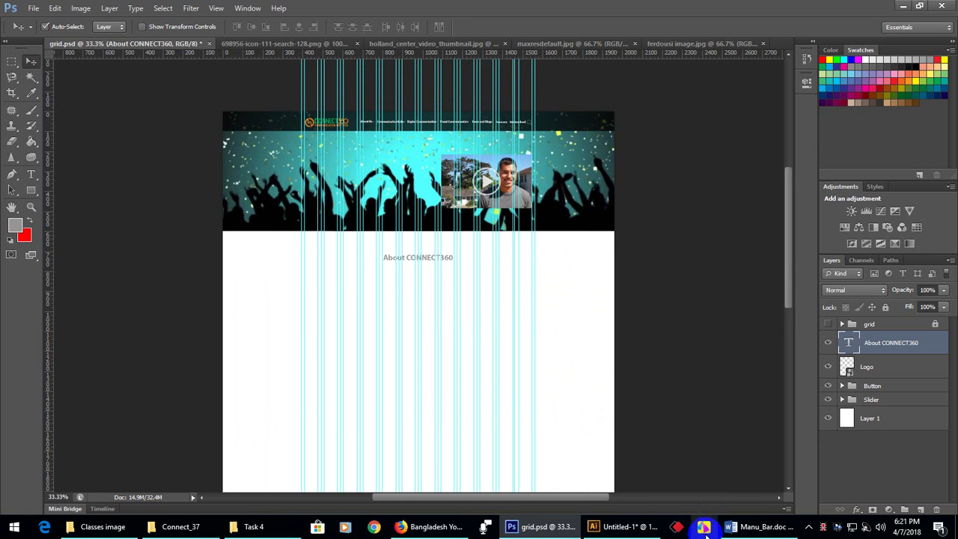